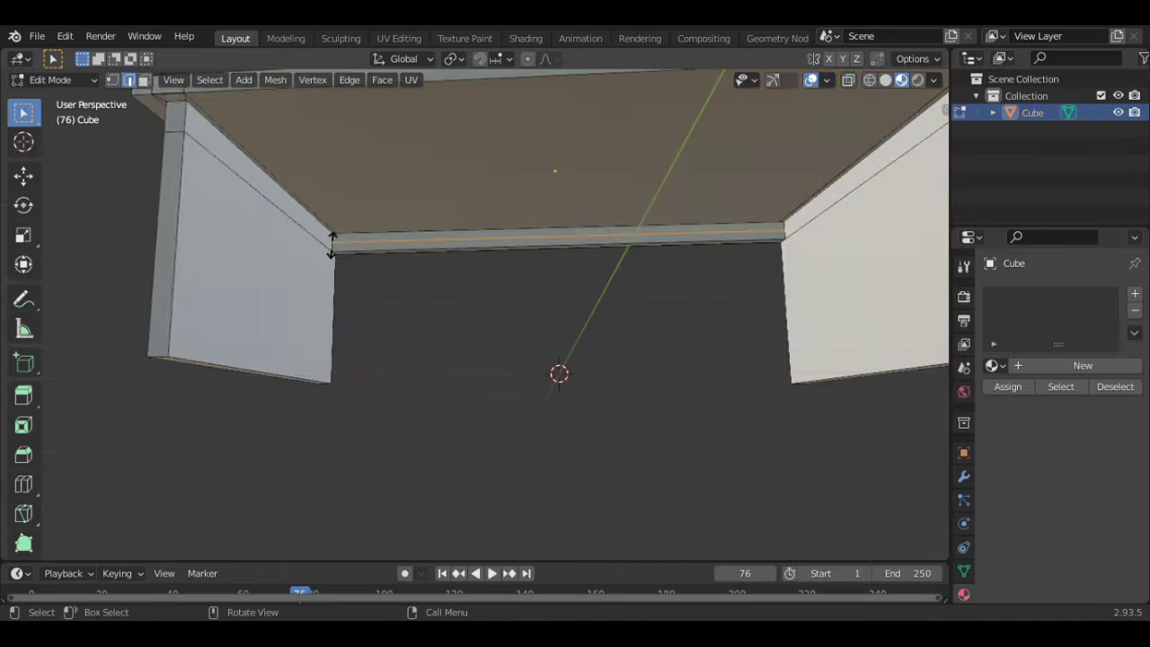
# Extrude the selected edge between the two side panels beneath the tabletop
pyautogui.press('e')
pyautogui.click(503, 243)
pyautogui.moveTo(503, 242); pyautogui.dragTo(367, 334, button='middle')
pyautogui.press('2')
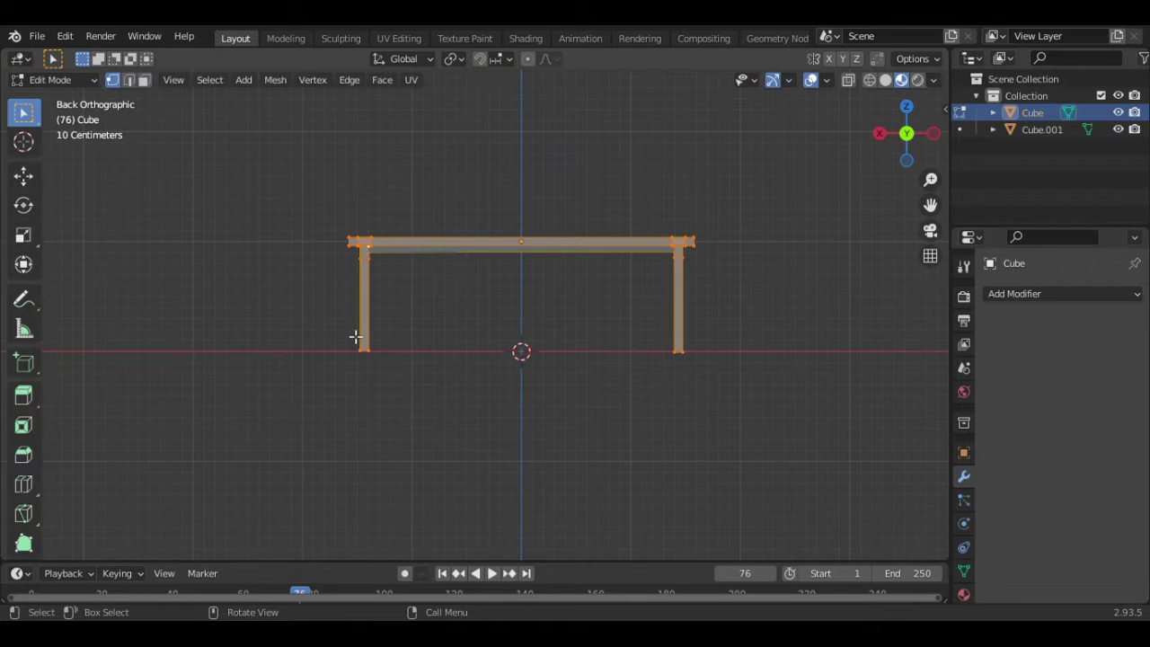
# Add a horizontal loop cut near the bottom of each of the desk's two side panels
pyautogui.hotkey('ctrl', 'r')
pyautogui.click(355, 334)
pyautogui.click(366, 368)
pyautogui.hotkey('ctrl', 'r')
pyautogui.click(680, 338)
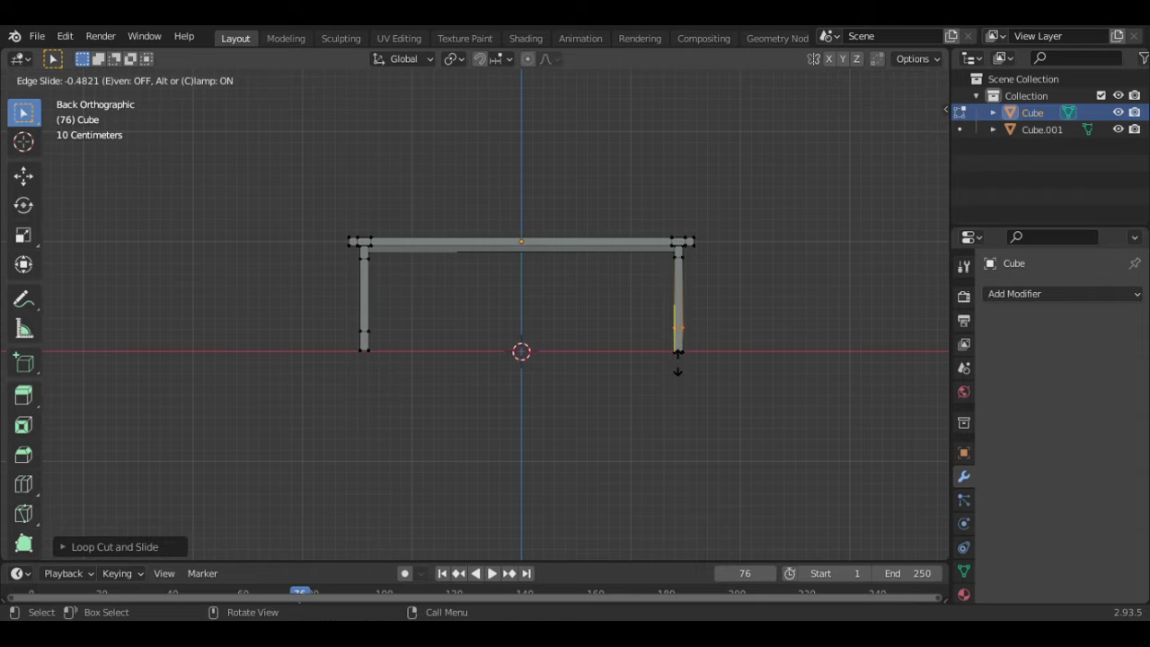
pyautogui.click(677, 359)
pyautogui.click(376, 292)
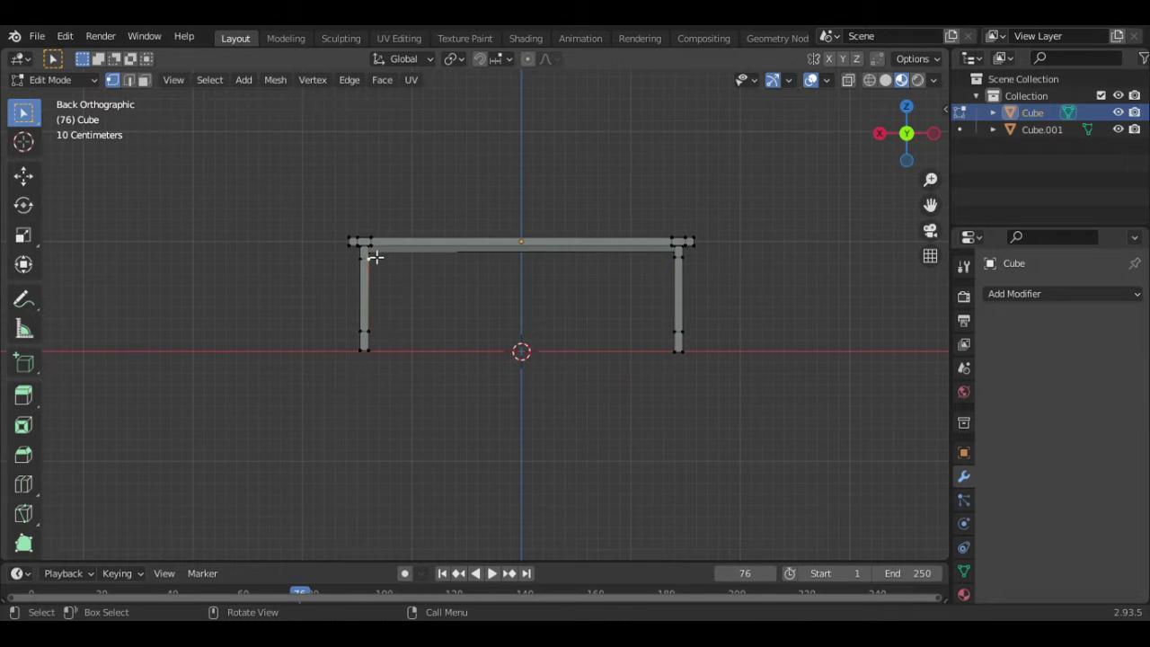
# Fill a back panel face between the side panels, from the tabletop to the lower loop cuts, and separate it into its own object
pyautogui.scroll(3, 374, 257)
pyautogui.moveTo(306, 210); pyautogui.dragTo(208, 135, button='middle')
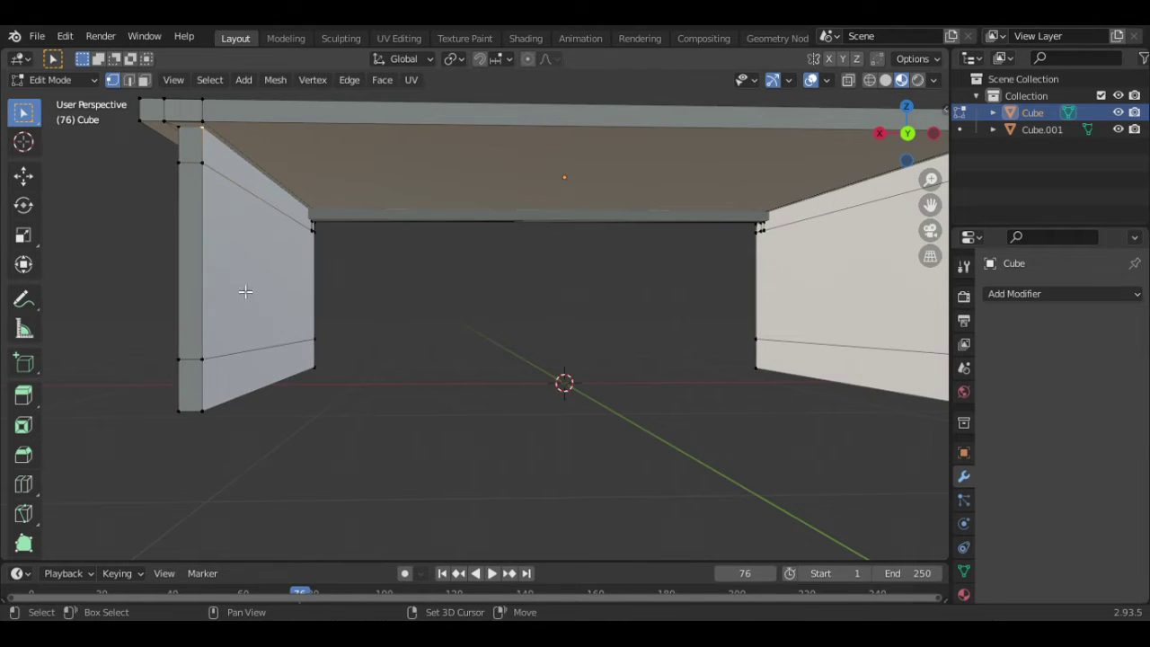
pyautogui.scroll(-4, 324, 384)
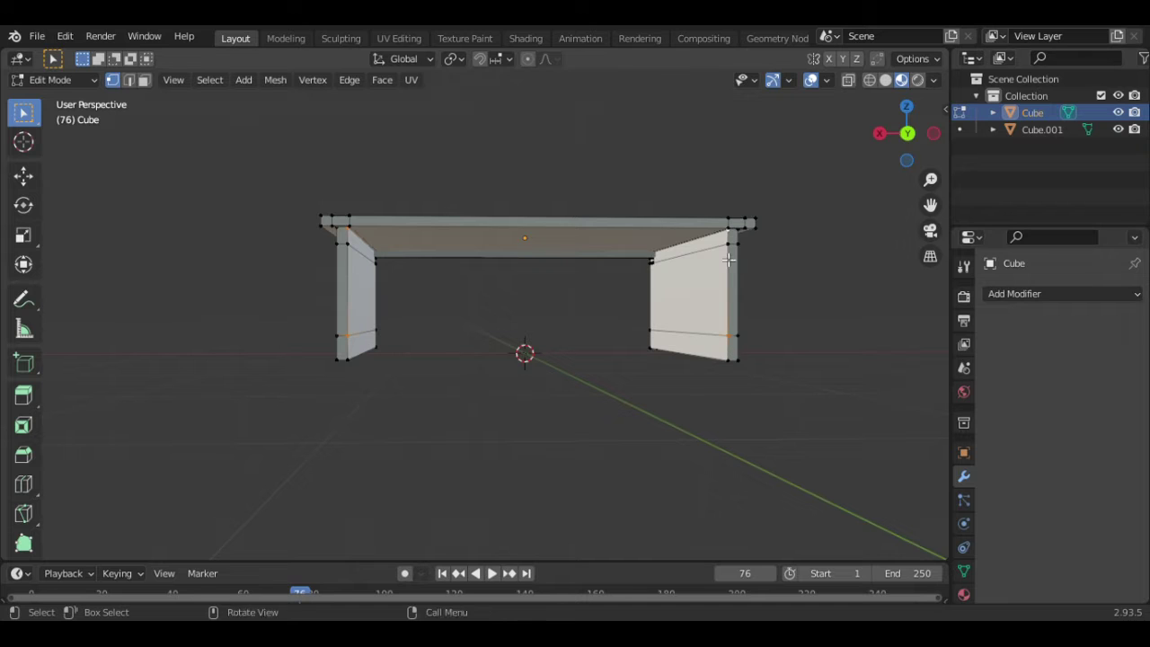
pyautogui.press('f')
pyautogui.rightClick(659, 377)
pyautogui.moveTo(653, 396)
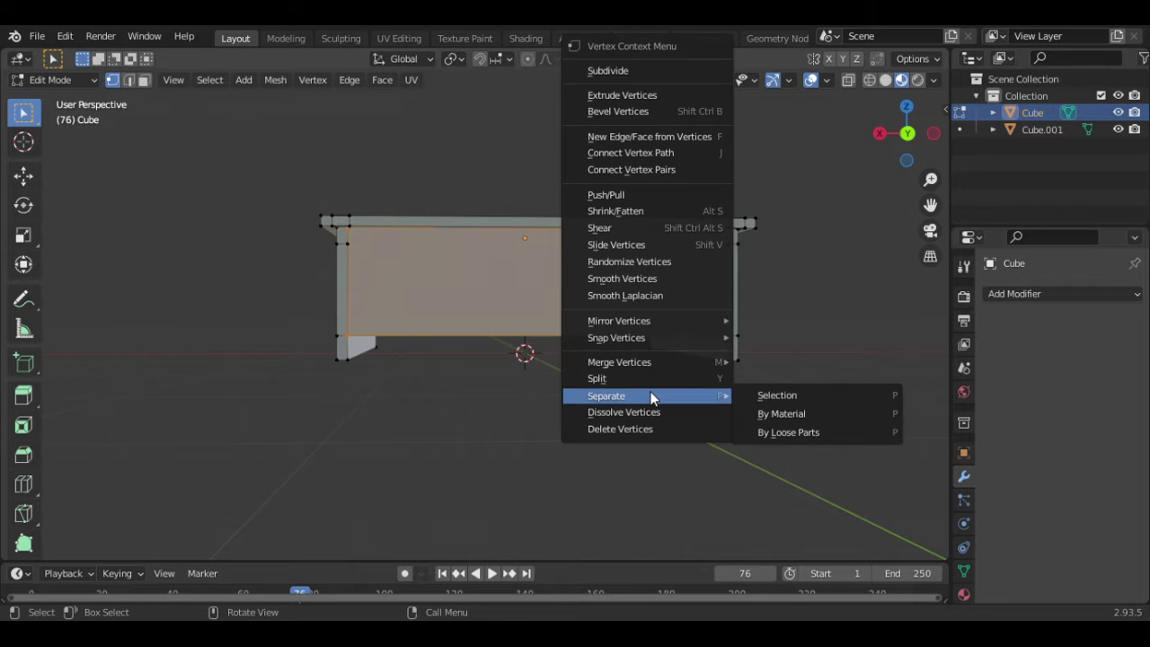
pyautogui.rightClick(566, 393)
pyautogui.click(656, 400)
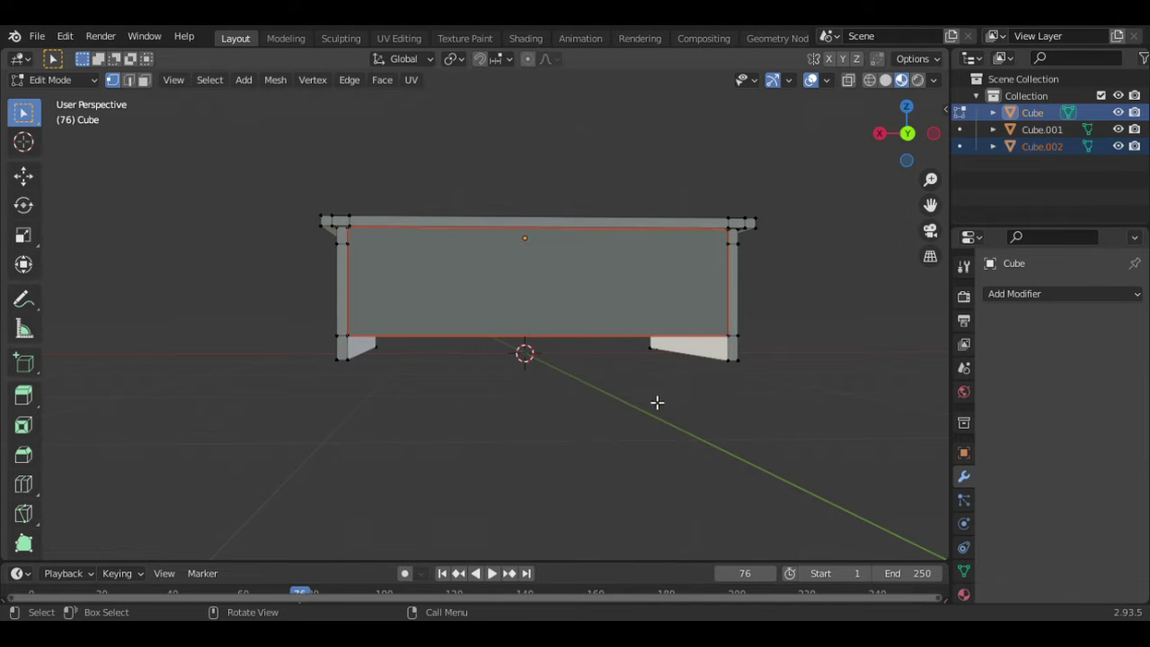
# Give the separated back panel thickness with a Solidify modifier and apply the modifier
pyautogui.scroll(2, 596, 300)
pyautogui.press('3')
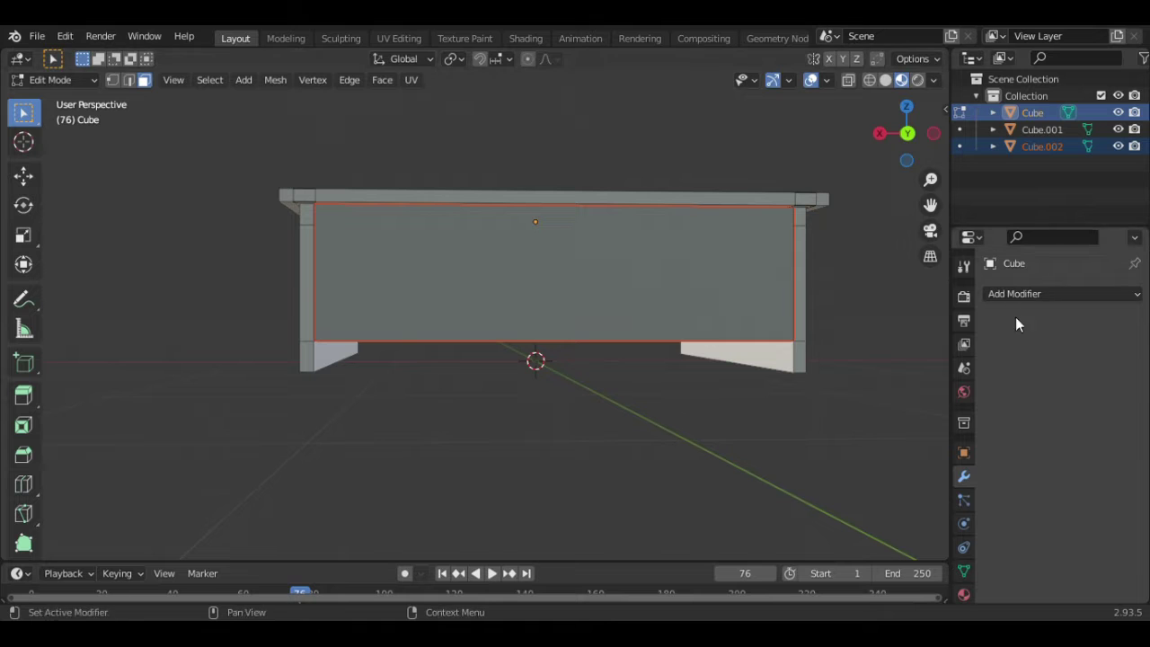
pyautogui.press('Tab')
pyautogui.click(763, 296)
pyautogui.click(1060, 293)
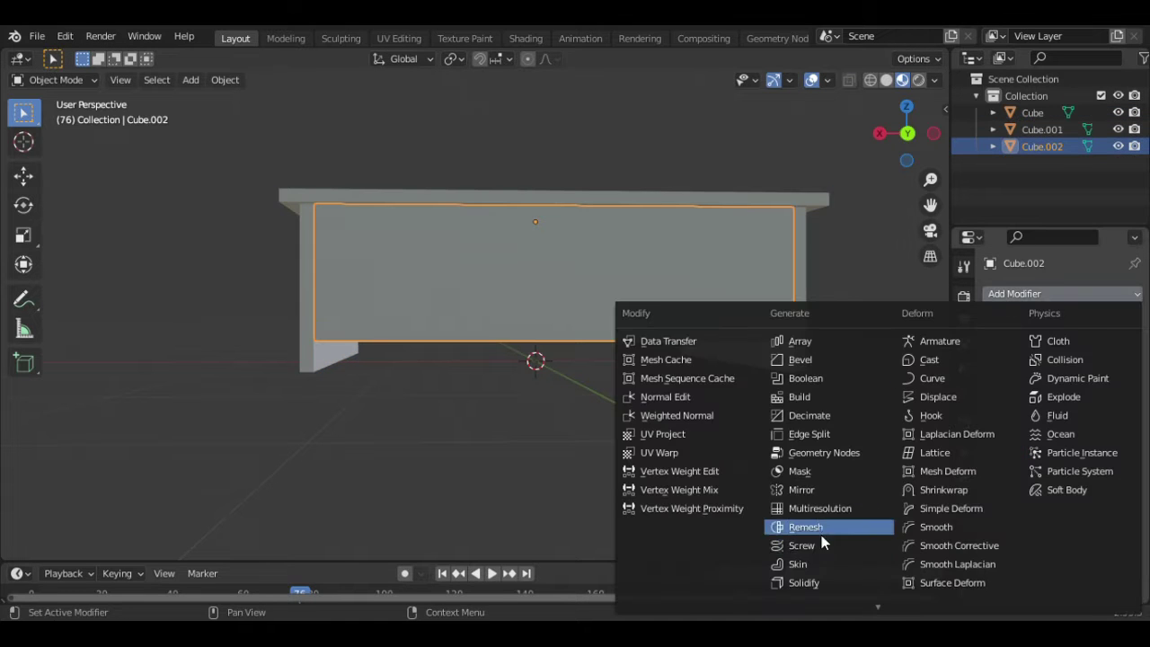
pyautogui.click(803, 582)
pyautogui.press('KP_3')
pyautogui.click(1094, 322)
pyautogui.click(1071, 341)
pyautogui.scroll(-3, 709, 314)
pyautogui.click(667, 330)
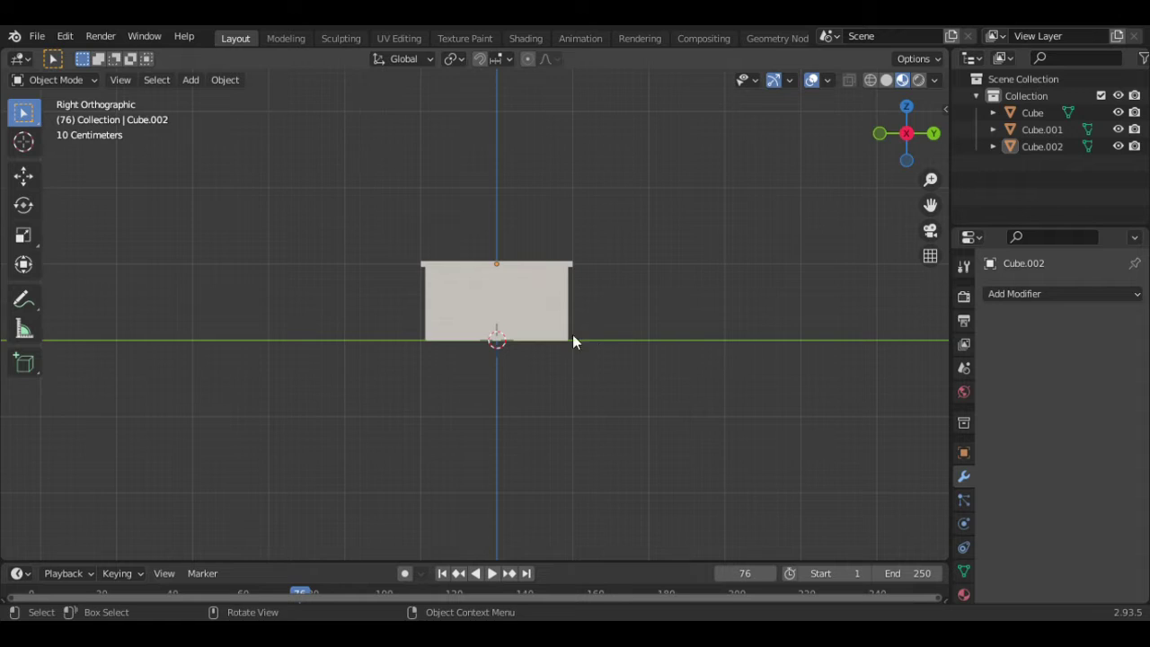
# Add a cube and scale it uniformly to about 0.3
pyautogui.hotkey('shift', 'a')
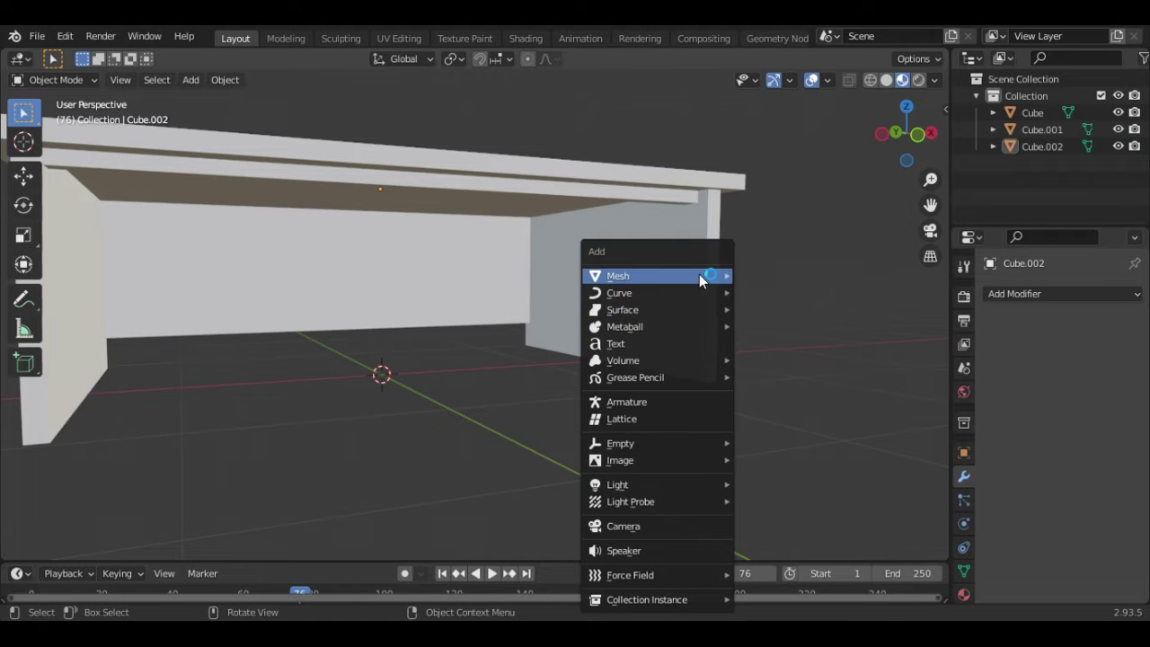
pyautogui.moveTo(701, 275)
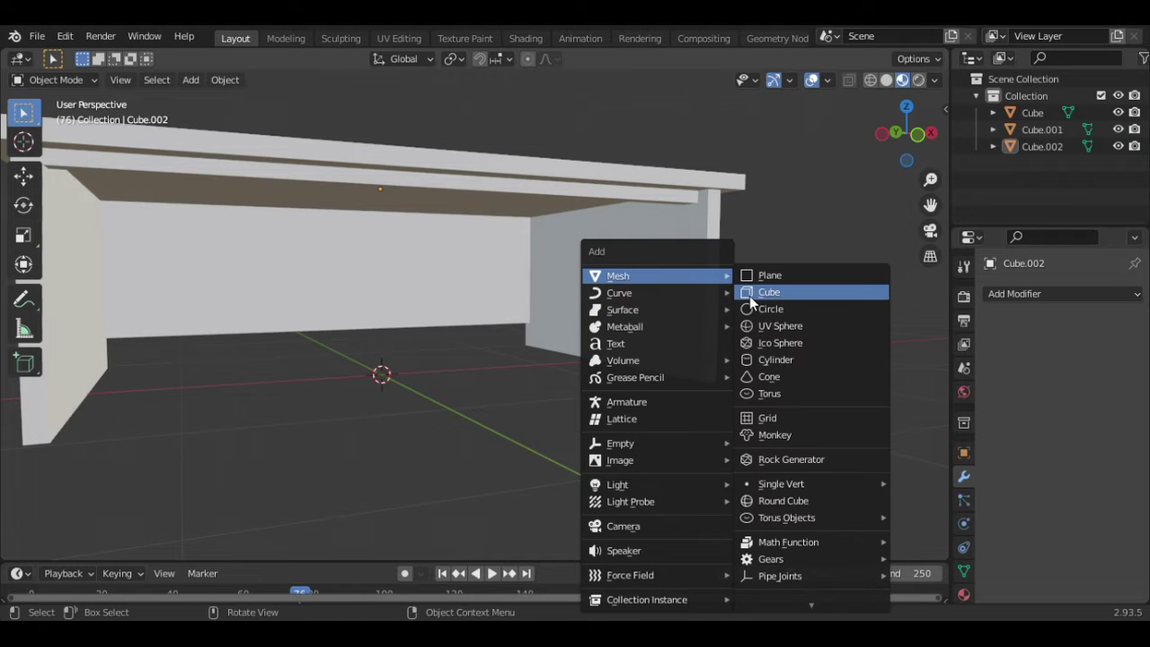
pyautogui.click(749, 294)
pyautogui.press('s')
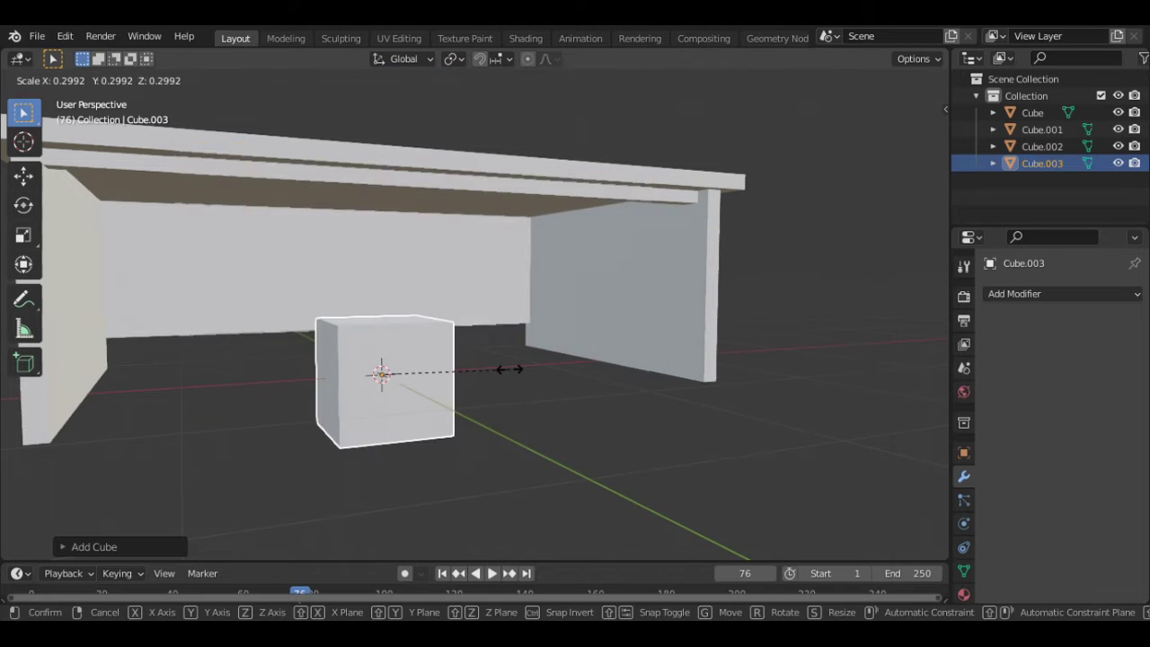
pyautogui.click(509, 369)
# Move the cube under the tabletop against the inner face of the side panel, adjusting its depth and height
pyautogui.press('KP_1')
pyautogui.press('g')
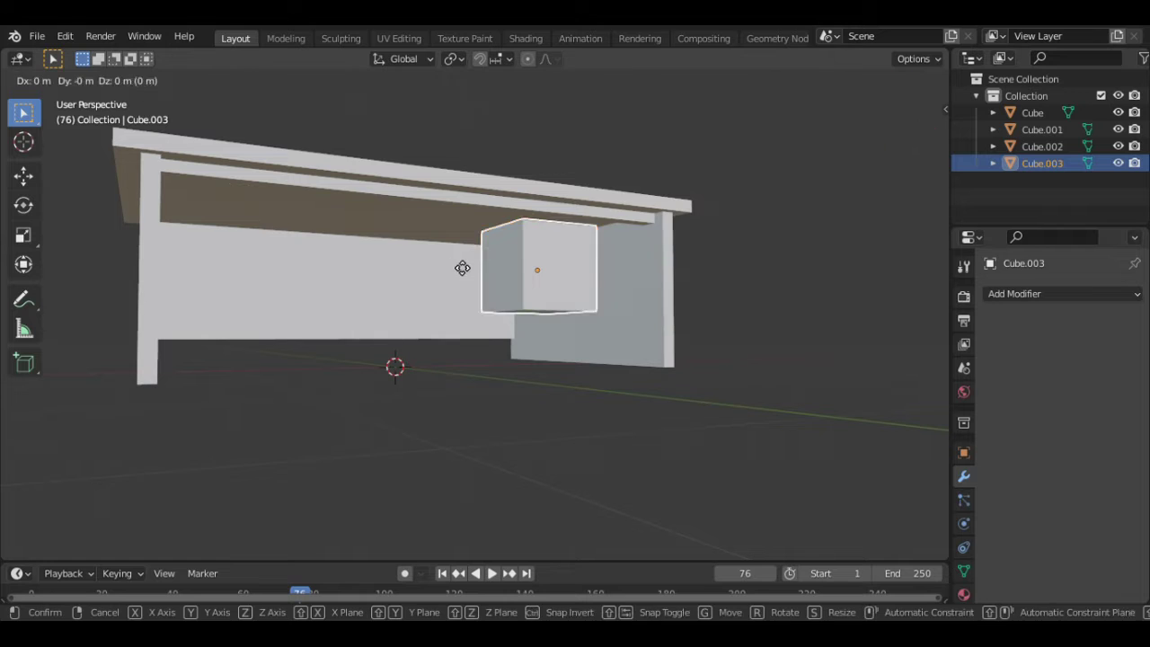
pyautogui.press('y')
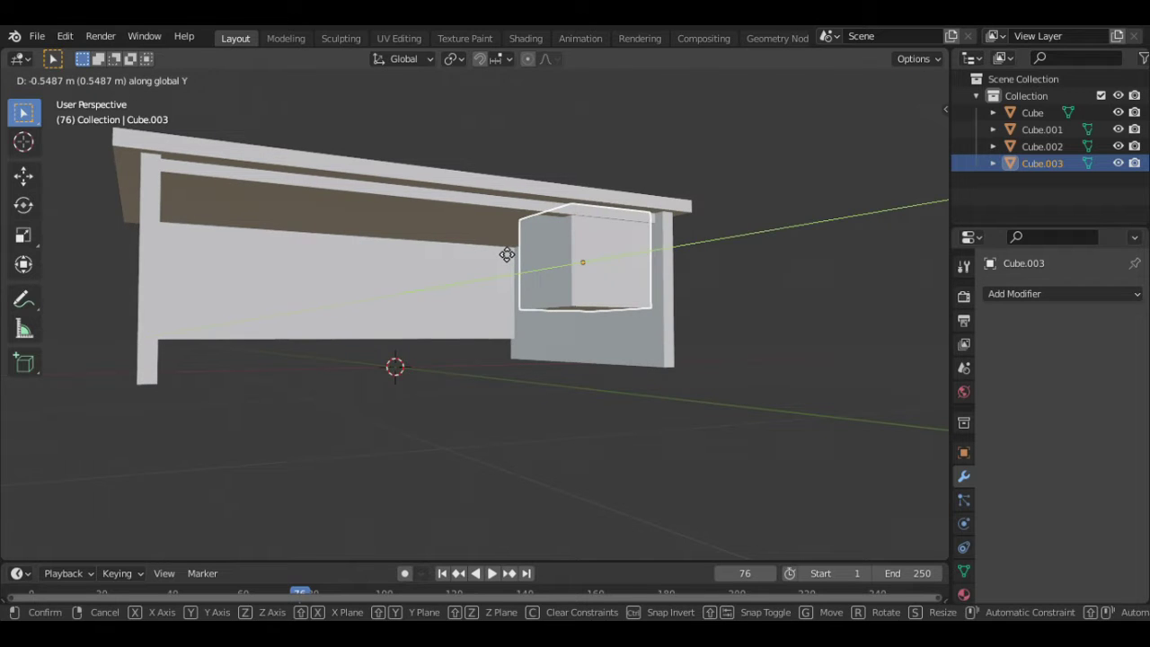
pyautogui.click(501, 249)
pyautogui.press('g')
pyautogui.press('z')
pyautogui.click(504, 253)
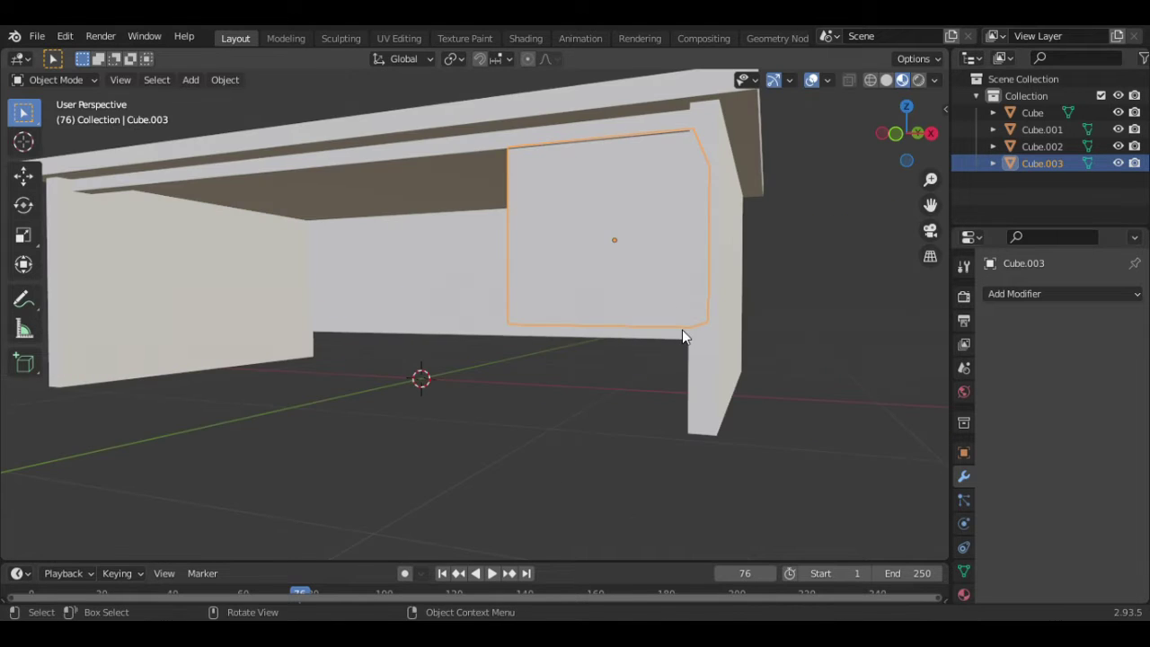
# Flatten the cube to about 0.37 along Z and raise it about 0.19 m to sit beneath the tabletop
pyautogui.press('s')
pyautogui.press('z')
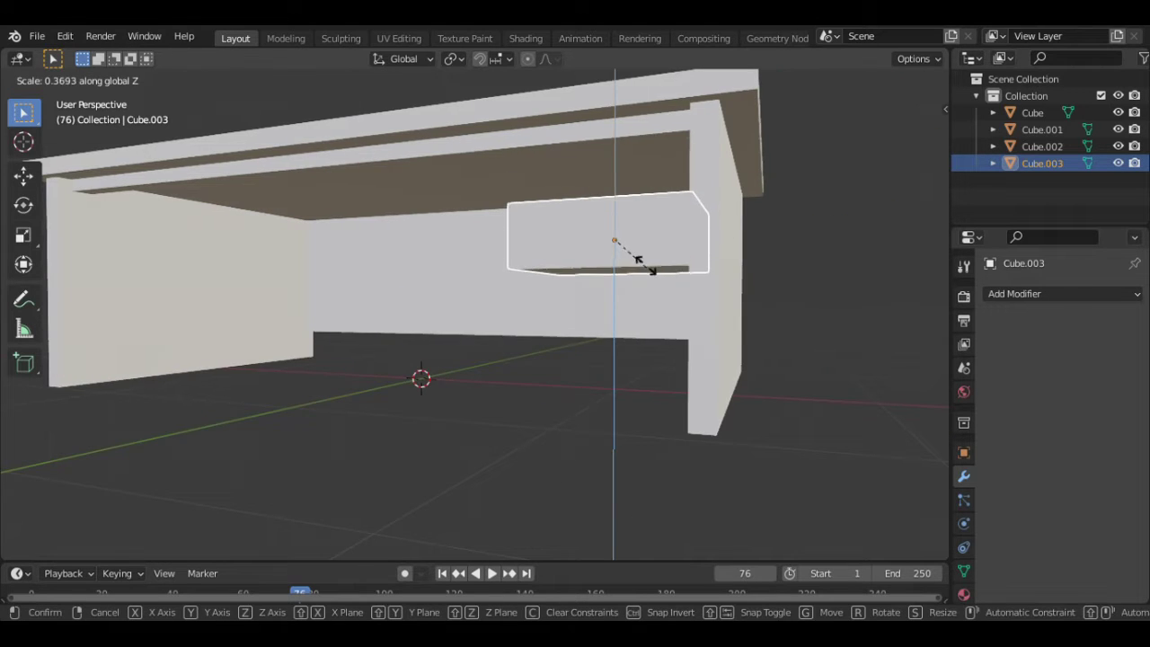
pyautogui.click(639, 263)
pyautogui.press('g')
pyautogui.press('z')
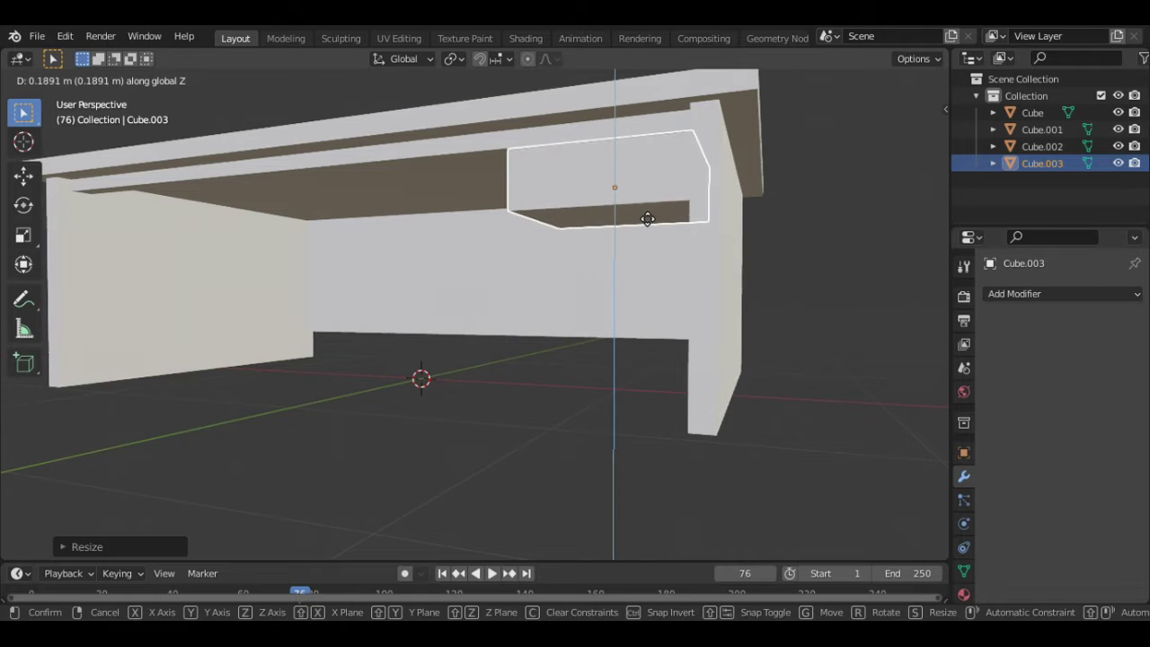
pyautogui.click(646, 219)
# Duplicate the flattened box and place the copy lower along Z as a second drawer
pyautogui.press('KP_1')
pyautogui.scroll(5, 707, 214)
pyautogui.press('KP_5')
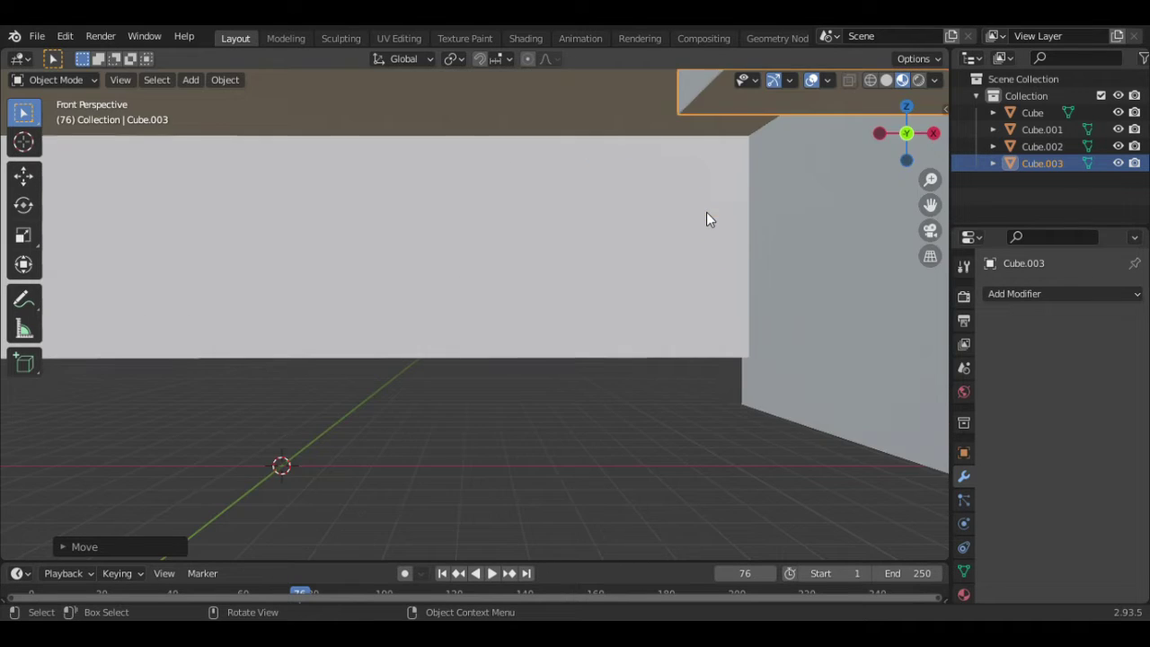
pyautogui.scroll(-3, 706, 219)
pyautogui.press('KP_5')
pyautogui.scroll(3, 712, 218)
pyautogui.hotkey('shift', 'd')
pyautogui.press('z')
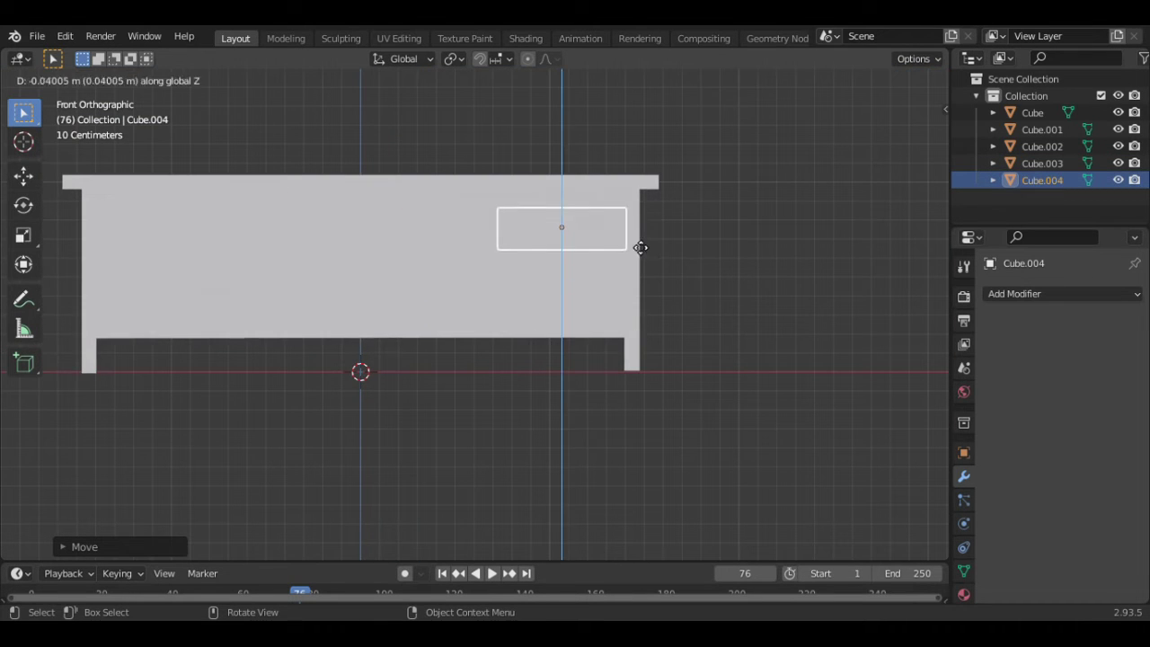
pyautogui.click(637, 256)
# Lower the duplicated drawer box about 0.04 m further along Z beneath the upper one
pyautogui.moveTo(636, 255); pyautogui.dragTo(625, 231, button='middle')
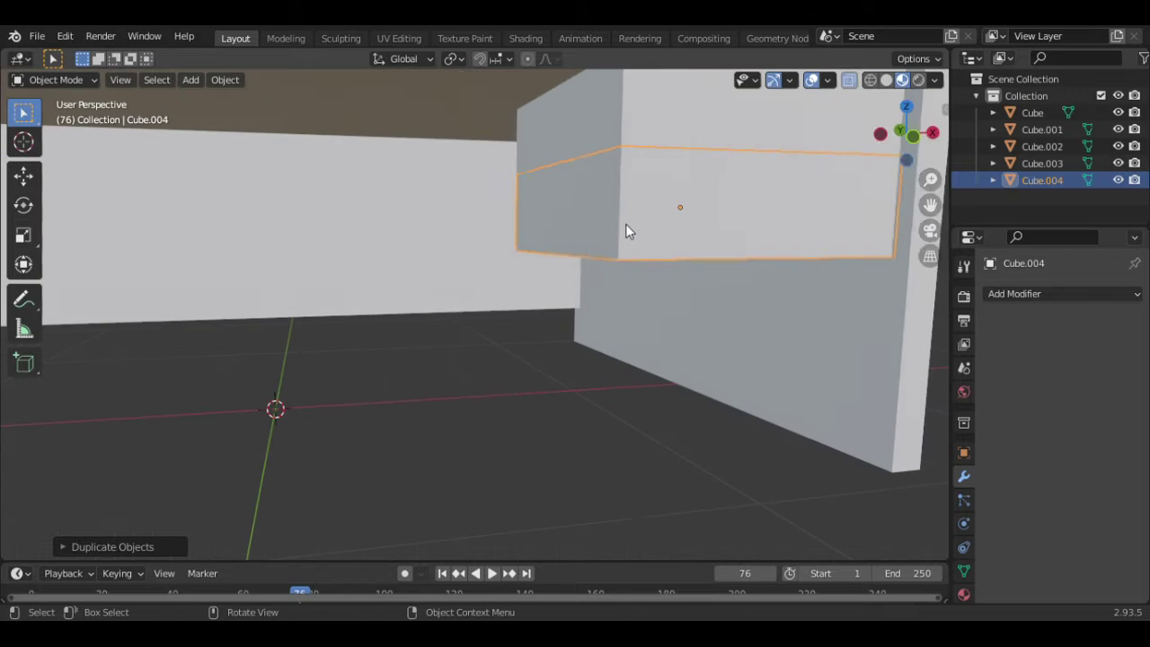
pyautogui.press('g')
pyautogui.press('z')
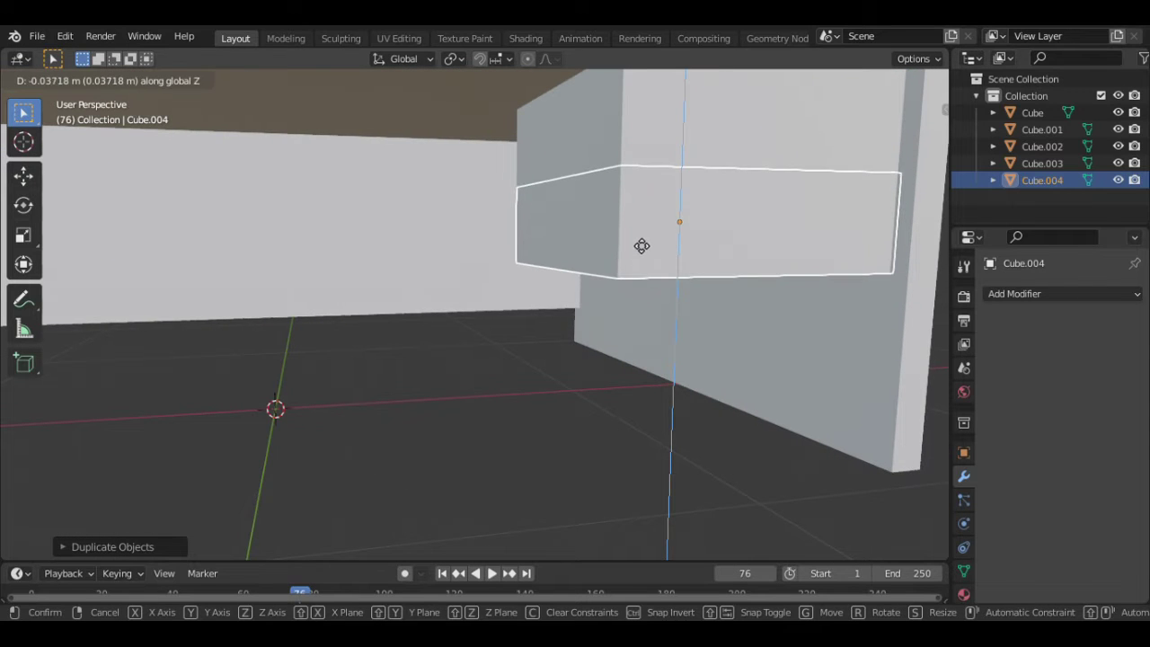
pyautogui.click(641, 246)
pyautogui.click(935, 80)
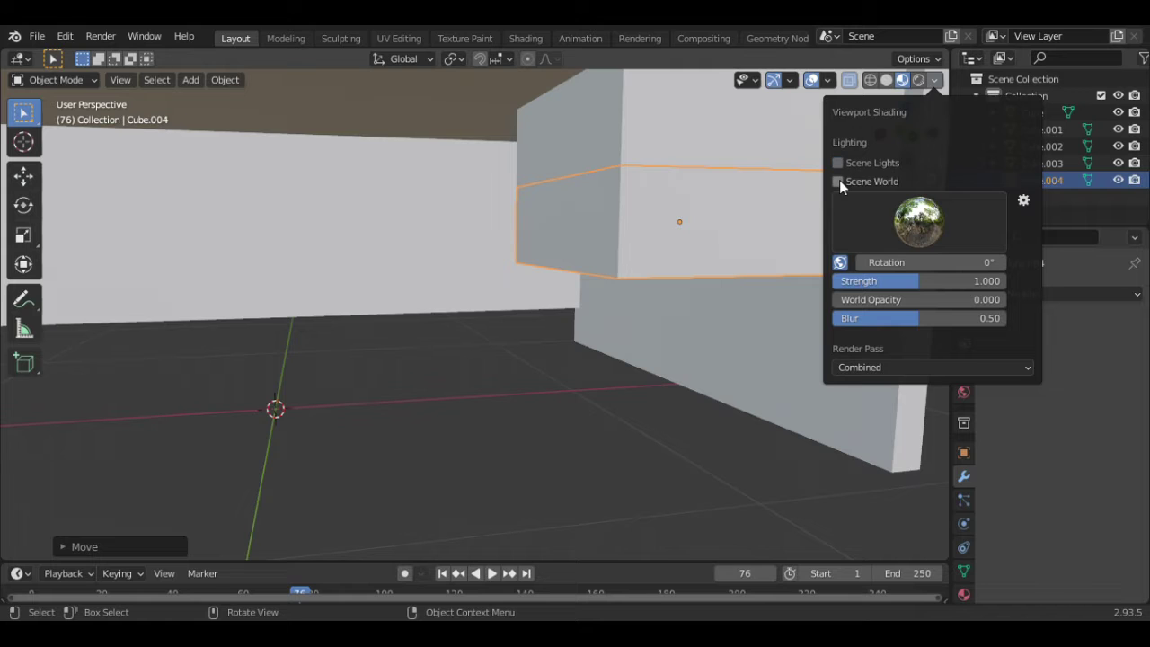
pyautogui.click(902, 181)
pyautogui.click(889, 169)
pyautogui.click(837, 163)
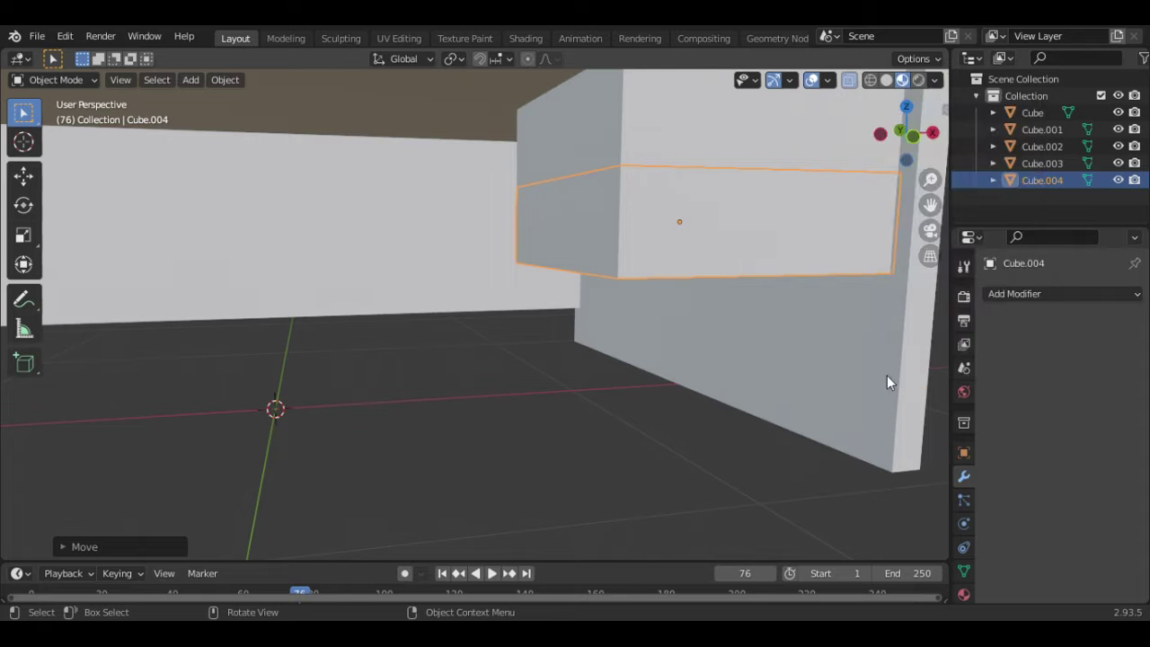
pyautogui.rightClick(902, 80)
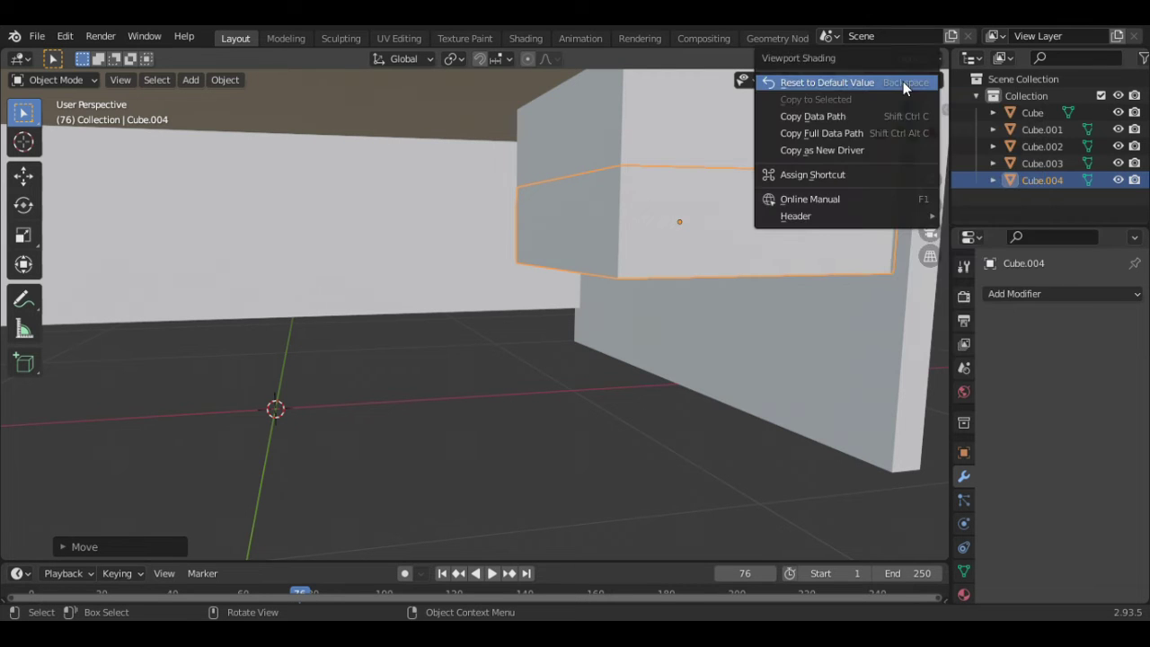
pyautogui.click(935, 80)
# Switch the viewport to Solid shading with X-Ray off and red MatCap lighting
pyautogui.click(885, 80)
pyautogui.click(935, 80)
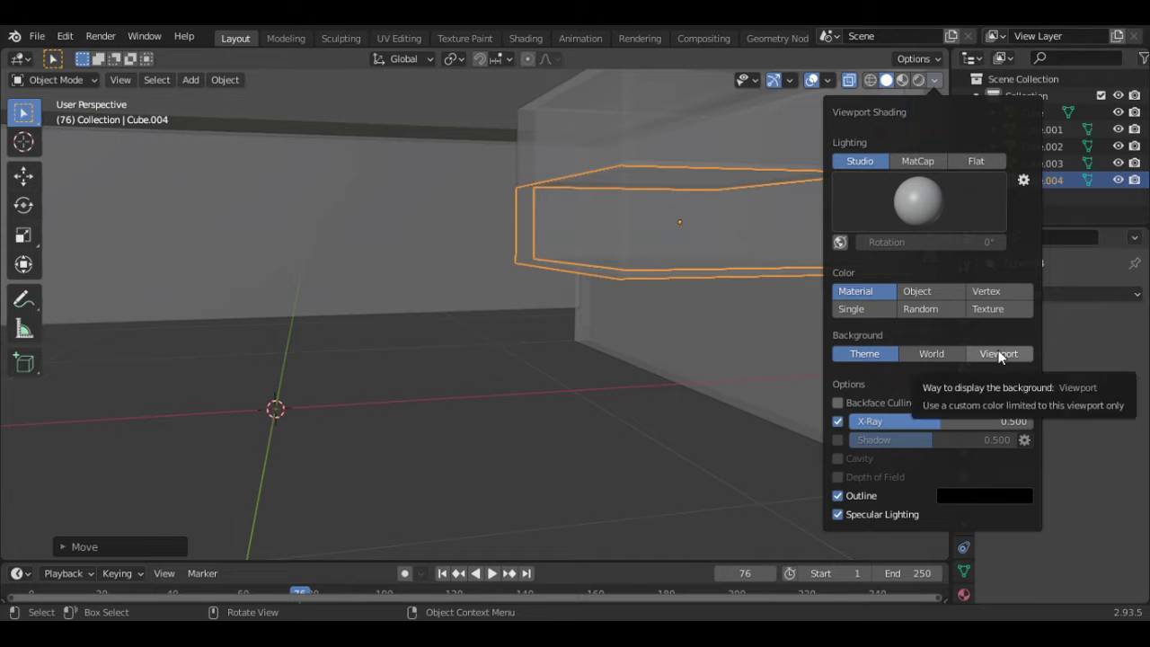
pyautogui.click(918, 165)
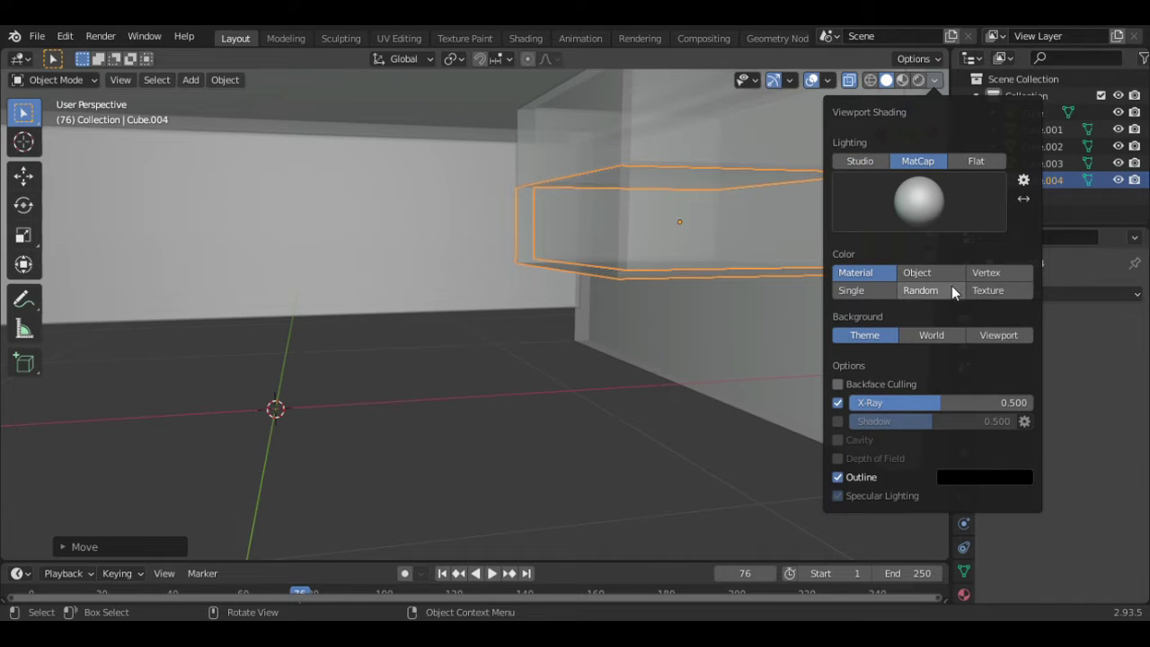
pyautogui.hotkey('alt', 'z')
pyautogui.click(935, 79)
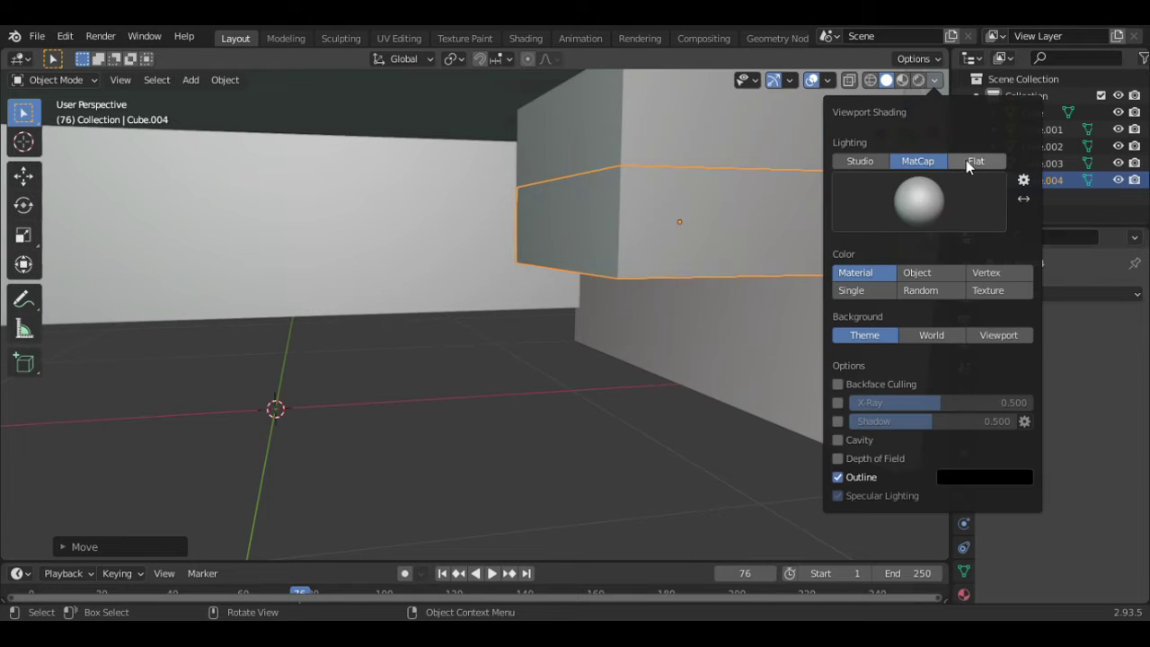
pyautogui.click(918, 199)
pyautogui.click(663, 312)
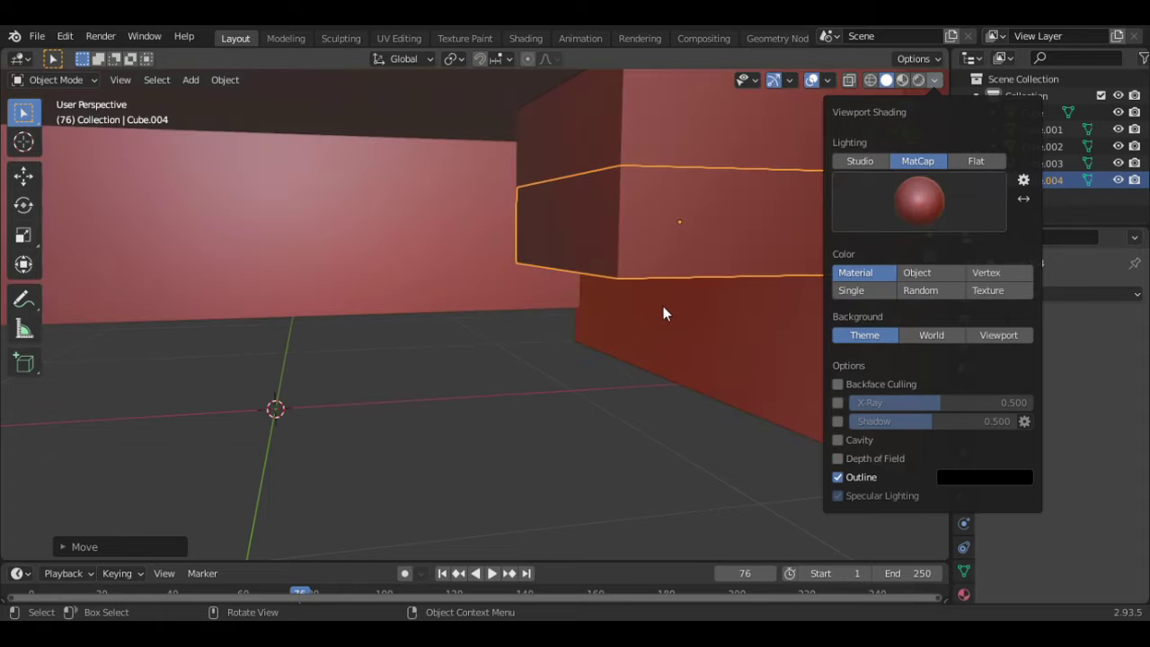
# Enable Cavity in the viewport shading and choose its type
pyautogui.click(838, 439)
pyautogui.click(993, 439)
pyautogui.click(988, 494)
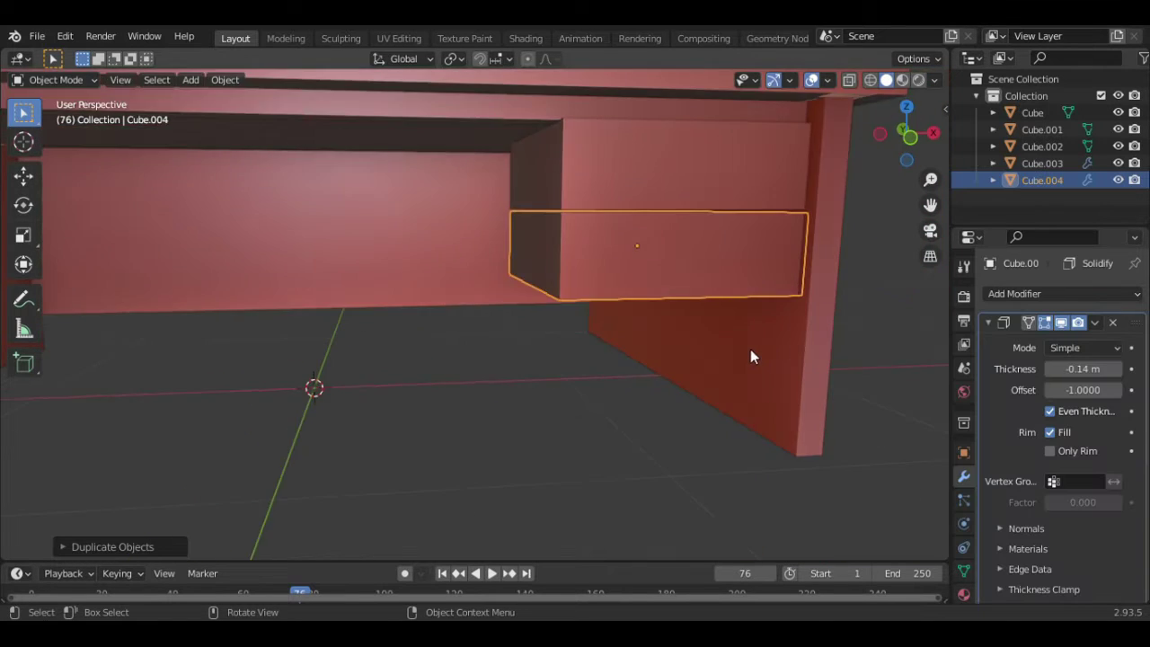
# Try to apply the Solidify modifier on the lower drawer box
pyautogui.press('g')
pyautogui.press('Escape')
pyautogui.click(56, 79)
pyautogui.click(51, 116)
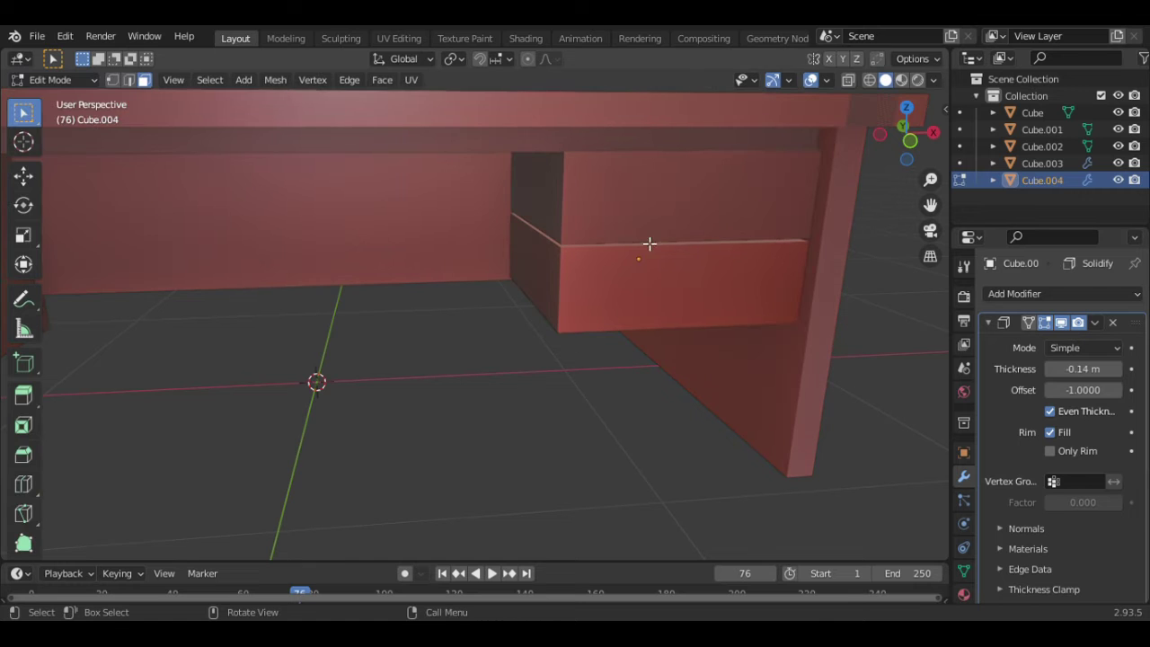
pyautogui.press('Tab')
pyautogui.click(588, 273)
pyautogui.click(587, 273)
pyautogui.click(1094, 322)
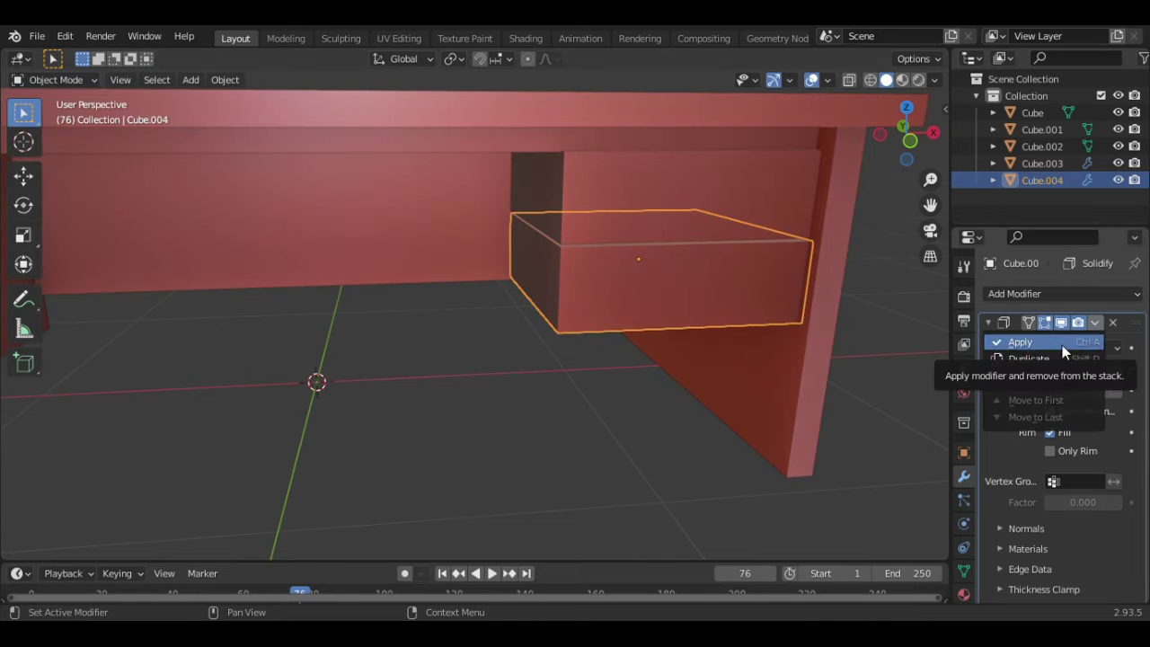
pyautogui.click(1019, 342)
# Extrude the front face of the lower drawer box forward and delete the surplus face
pyautogui.press('Tab')
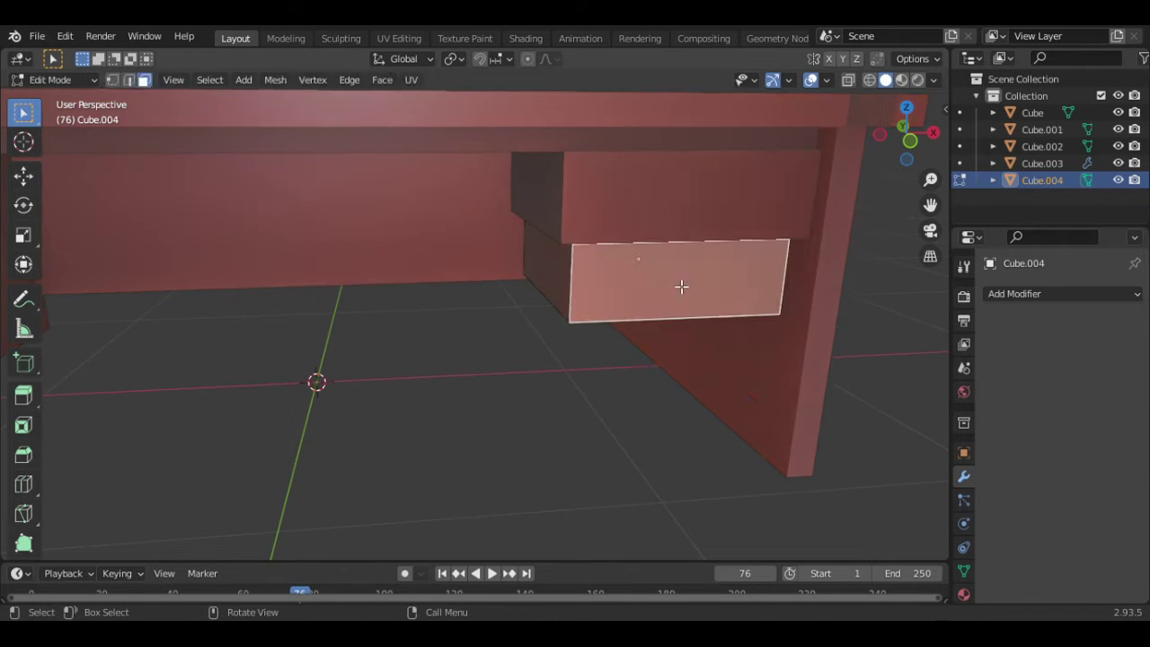
pyautogui.press('e')
pyautogui.click(725, 311)
pyautogui.moveTo(725, 310); pyautogui.dragTo(713, 277, button='middle')
pyautogui.press('x')
pyautogui.click(698, 300)
pyautogui.press('Tab')
# Add a Solidify modifier to the lower drawer box, adjust its thickness and turn on Even Thickness
pyautogui.click(1015, 295)
pyautogui.click(783, 522)
pyautogui.moveTo(1076, 369)
pyautogui.mouseDown()
pyautogui.moveTo(1055, 370)
pyautogui.moveTo(1066, 370)
pyautogui.mouseUp()
pyautogui.click(1049, 412)
pyautogui.moveTo(768, 393); pyautogui.dragTo(787, 368, button='middle')
pyautogui.click(756, 203)
pyautogui.click(790, 294)
pyautogui.click(1088, 371)
pyautogui.press('Return')
# Apply the Solidify modifiers on the upper and lower drawer boxes
pyautogui.click(769, 199)
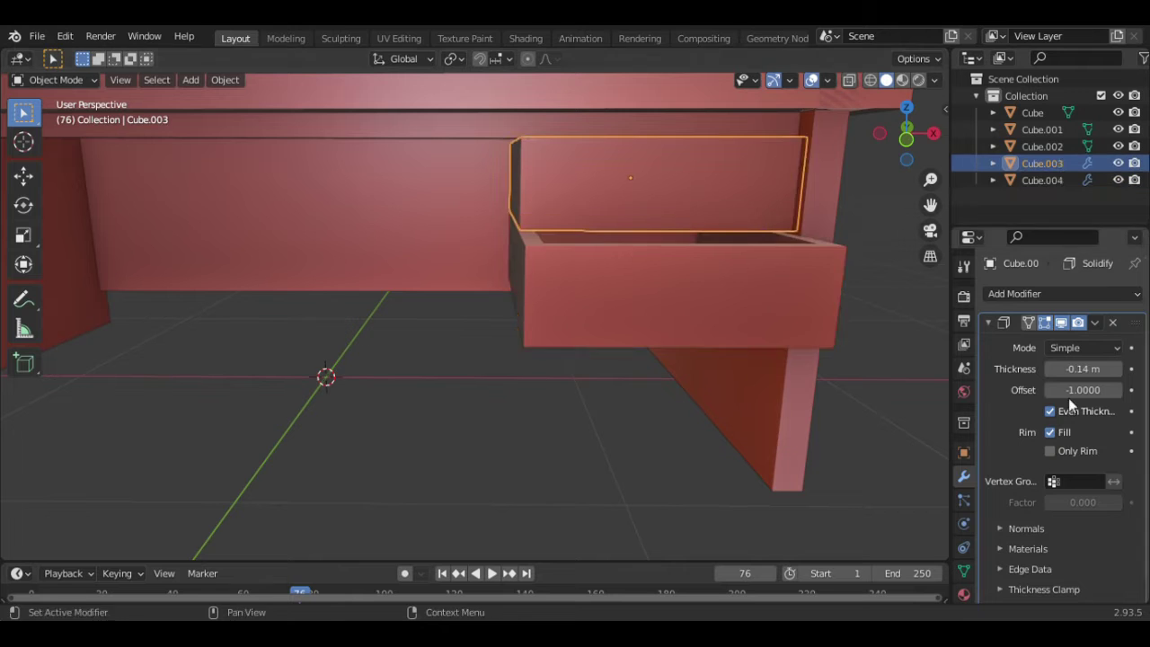
pyautogui.hotkey('ctrl', 'a')
pyautogui.click(794, 300)
pyautogui.hotkey('ctrl', 'a')
pyautogui.press('KP_1')
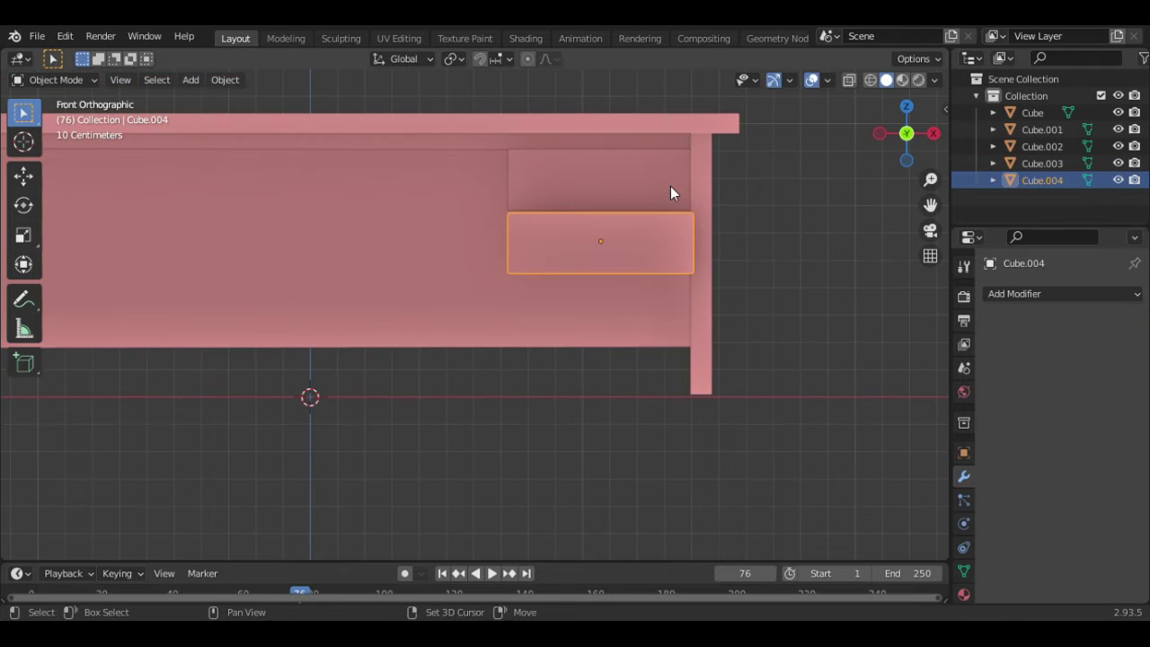
# Shift both drawers slightly along the X axis so they sit flush against the desk's side panel
pyautogui.keyDown('shift'); pyautogui.click(671, 187); pyautogui.keyUp('shift')
pyautogui.press('g')
pyautogui.press('x')
pyautogui.click(669, 198)
pyautogui.moveTo(667, 199); pyautogui.dragTo(707, 240, button='middle')
pyautogui.click(715, 284)
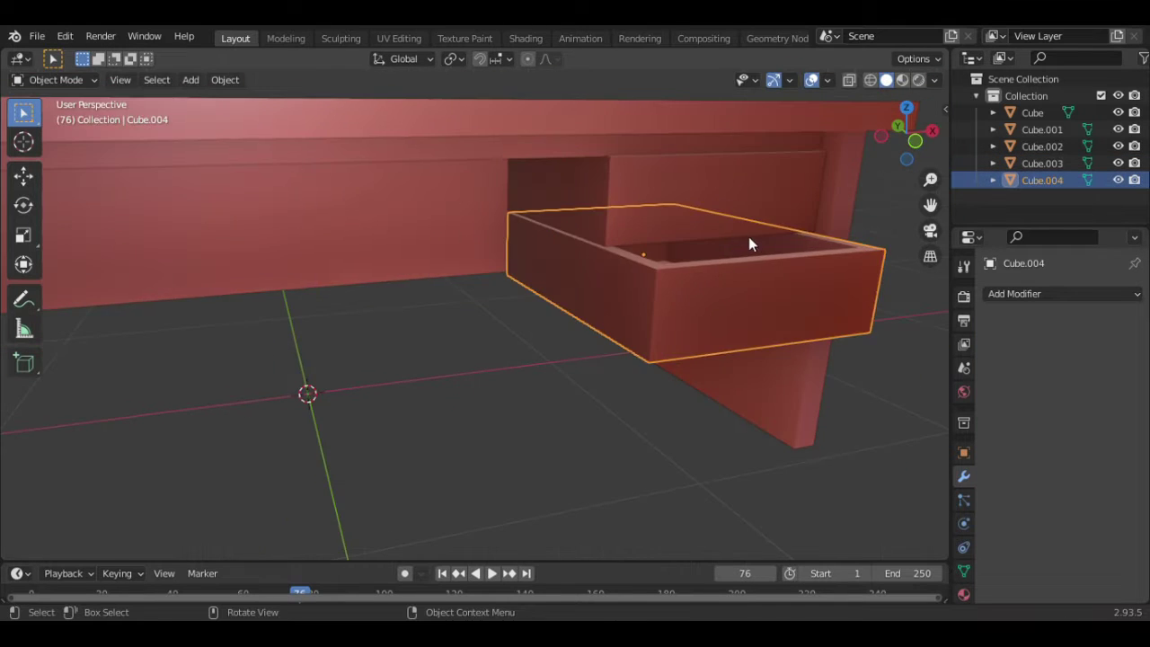
pyautogui.scroll(-1, 750, 243)
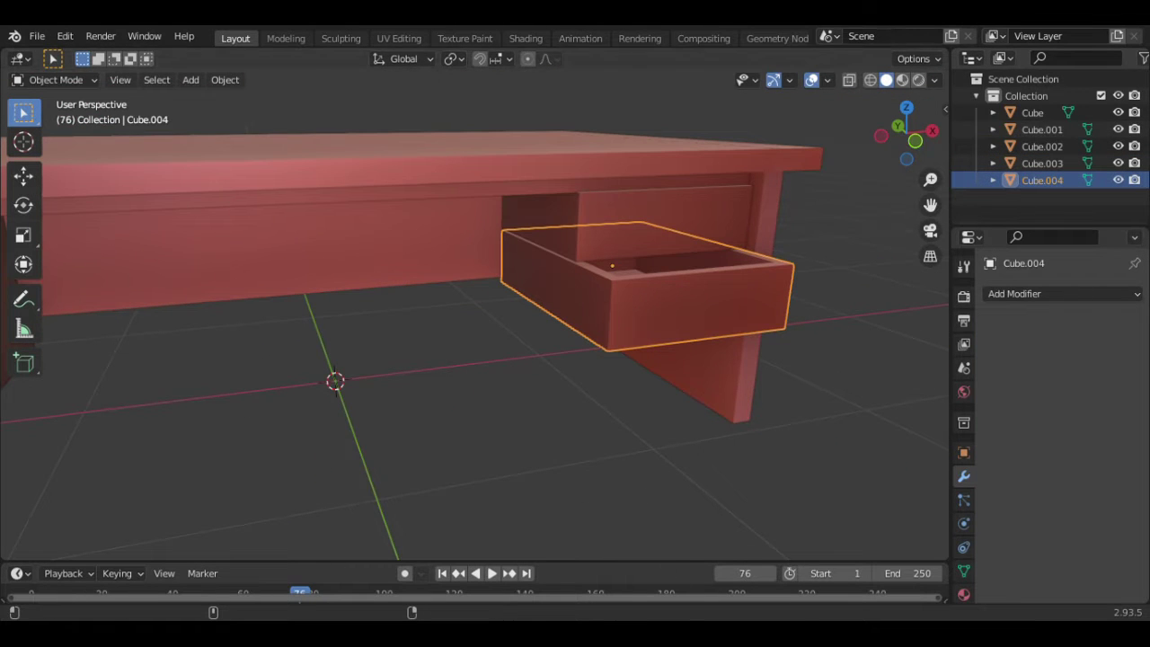
pyautogui.moveTo(679, 240); pyautogui.dragTo(660, 247, button='middle')
pyautogui.press('KP_5')
pyautogui.press('KP_1')
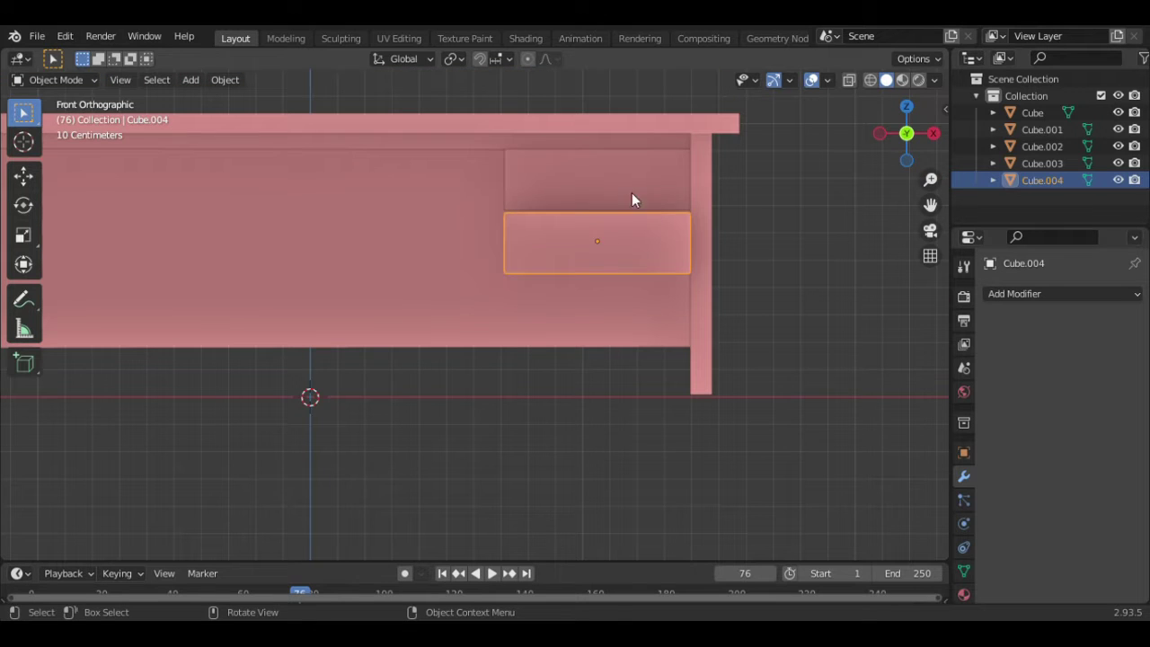
# Place the 3D cursor at the centre of the upper drawer's front face and clear the object selection
pyautogui.click(631, 194)
pyautogui.hotkey('shift', 'space')
pyautogui.press('space')
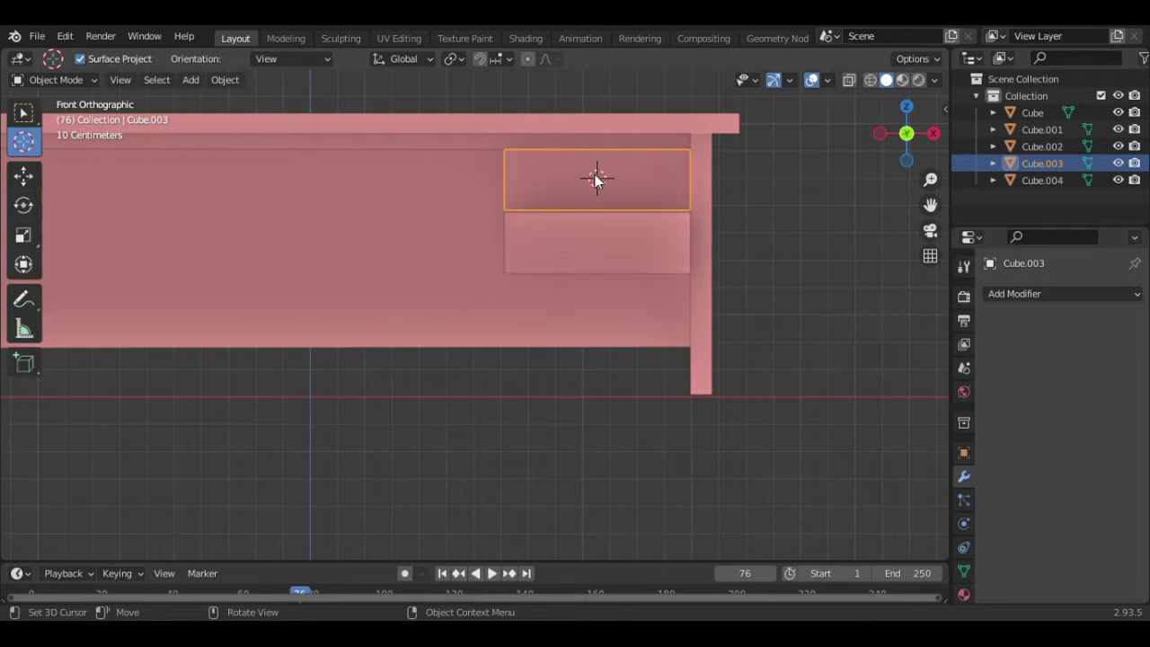
pyautogui.click(27, 119)
pyautogui.press('a')
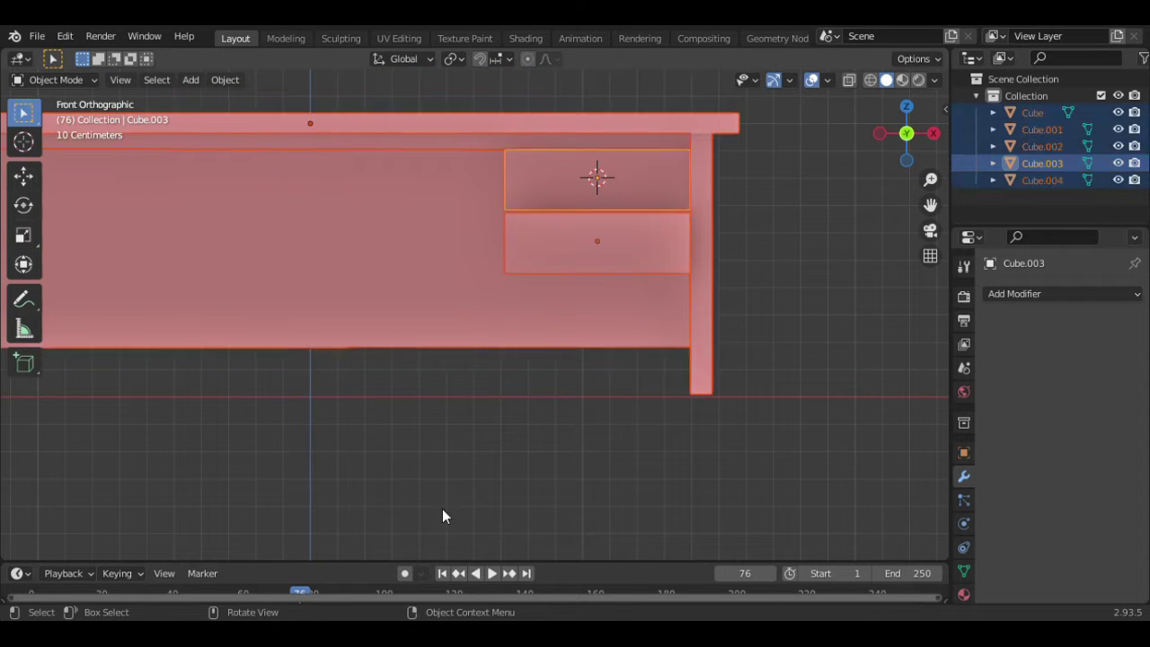
pyautogui.click(442, 508)
# Add a mesh circle at the 3D cursor and rotate it -90° in side view to face the drawer front
pyautogui.hotkey('shift', 'a')
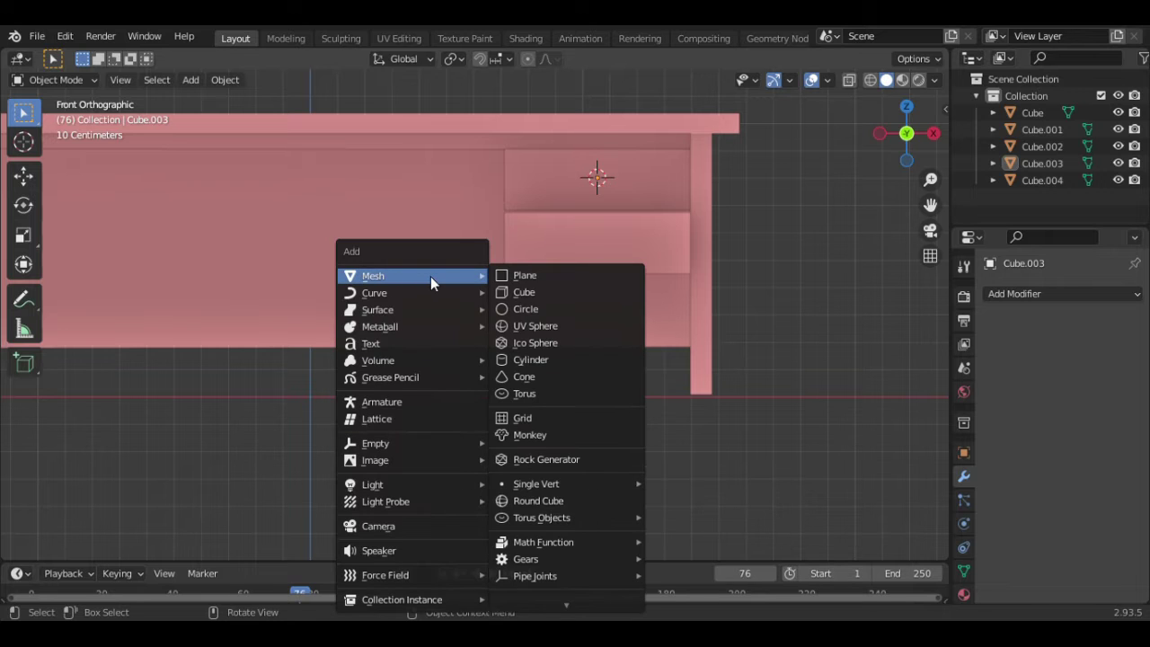
pyautogui.click(519, 307)
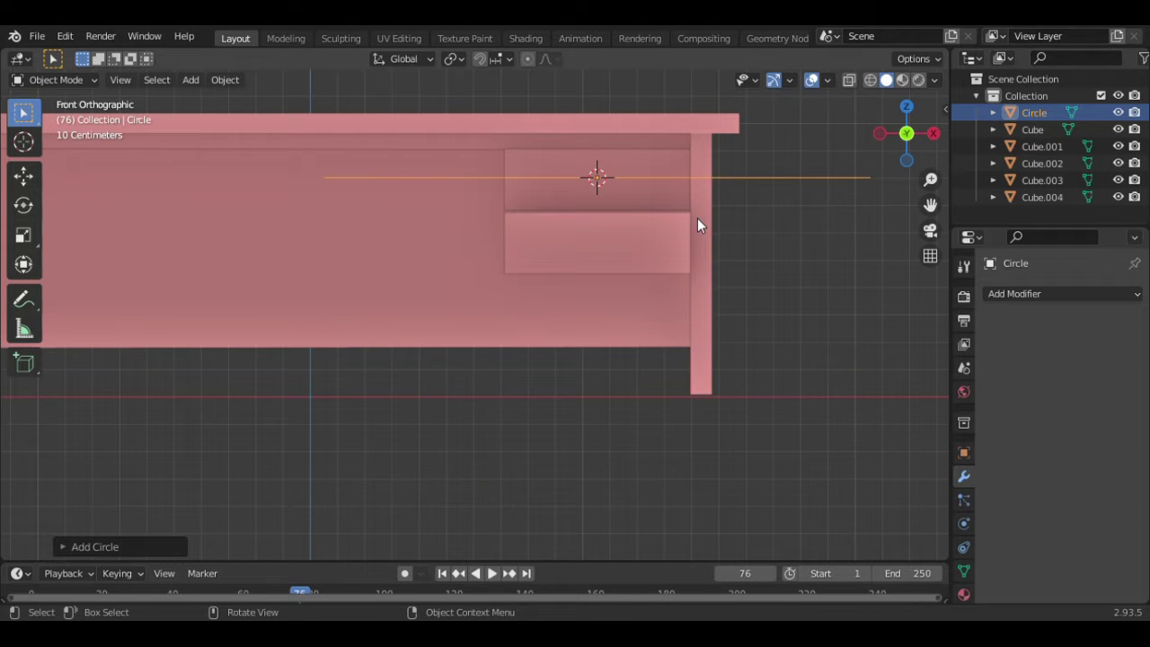
pyautogui.press('KP_3')
pyautogui.write('r-9')
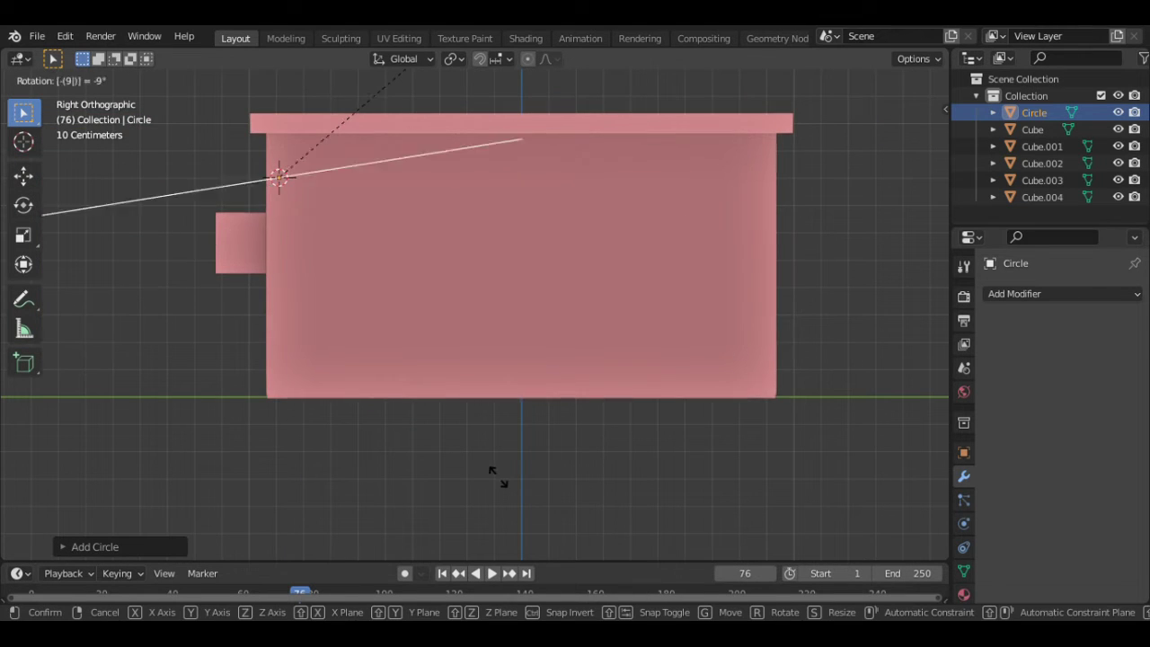
pyautogui.write('0')
pyautogui.press('Return')
# Scale the circle down to about 0.06 so it has knob size on the upper drawer front
pyautogui.press('KP_1')
pyautogui.press('s')
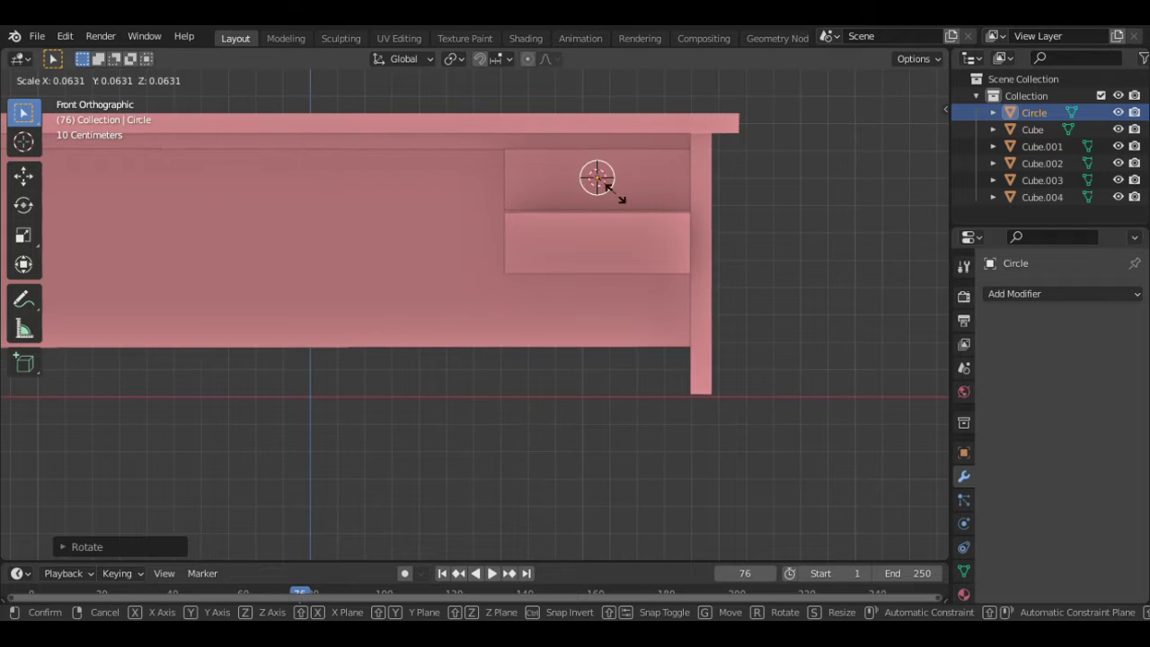
pyautogui.click(610, 194)
pyautogui.press('g')
pyautogui.press('z')
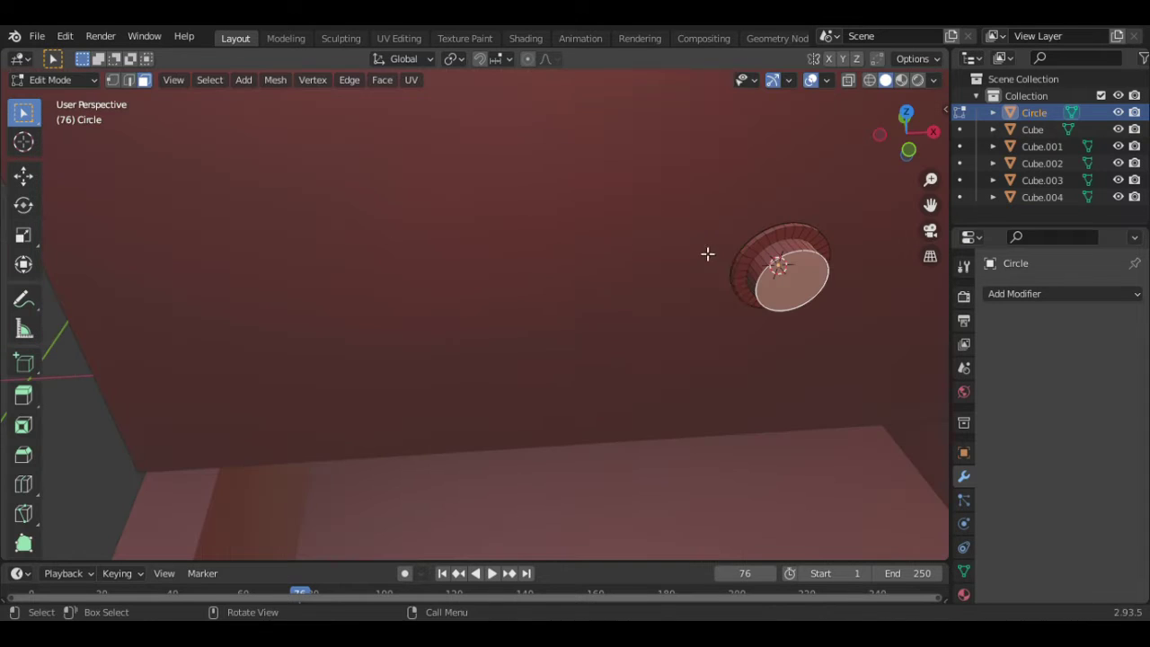
pyautogui.rightClick(657, 189)
pyautogui.click(651, 181)
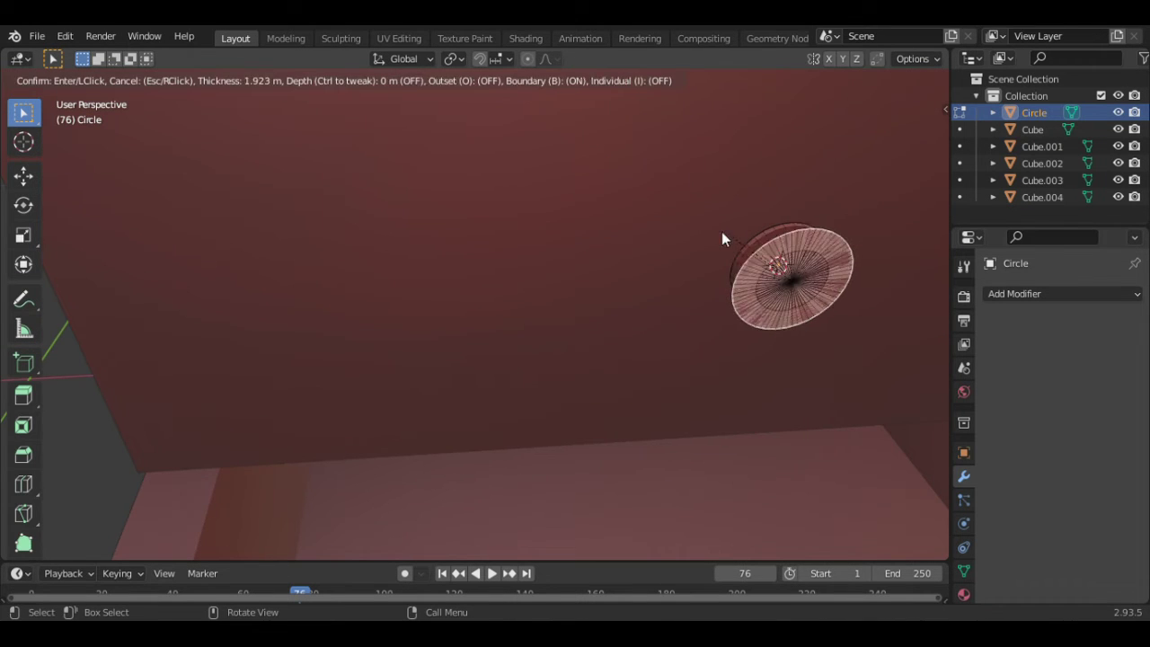
pyautogui.rightClick(722, 232)
pyautogui.rightClick(628, 189)
pyautogui.click(618, 363)
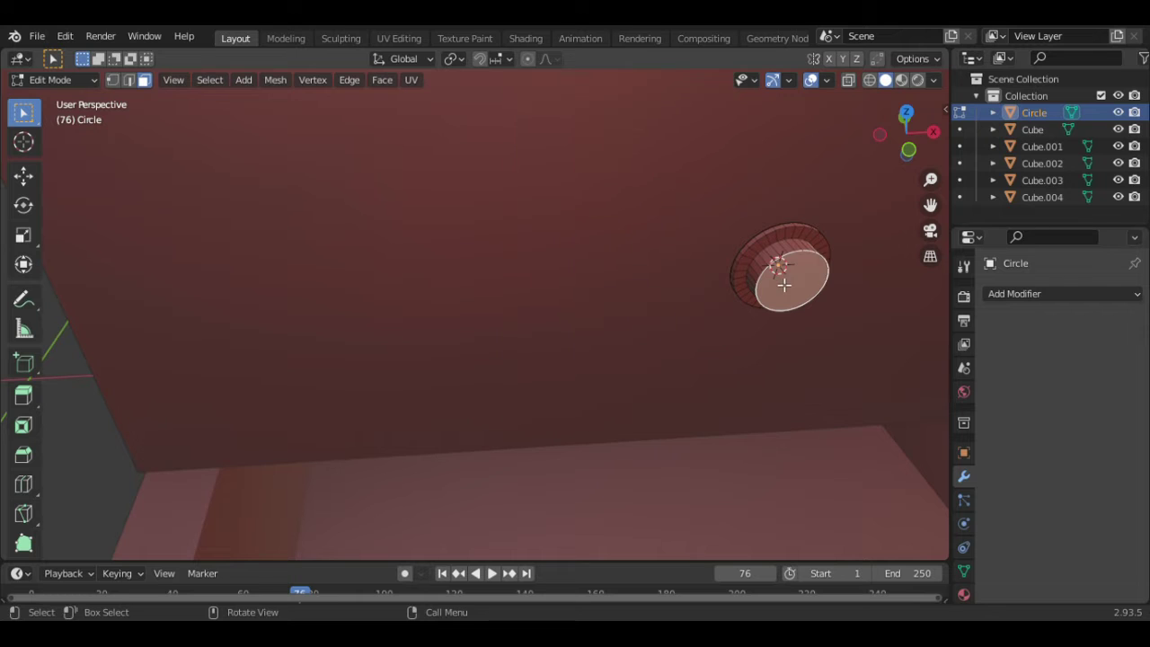
# Cut two closely spaced lines across the knob's round front face with the Knife tool
pyautogui.hotkey('ctrl', 'r')
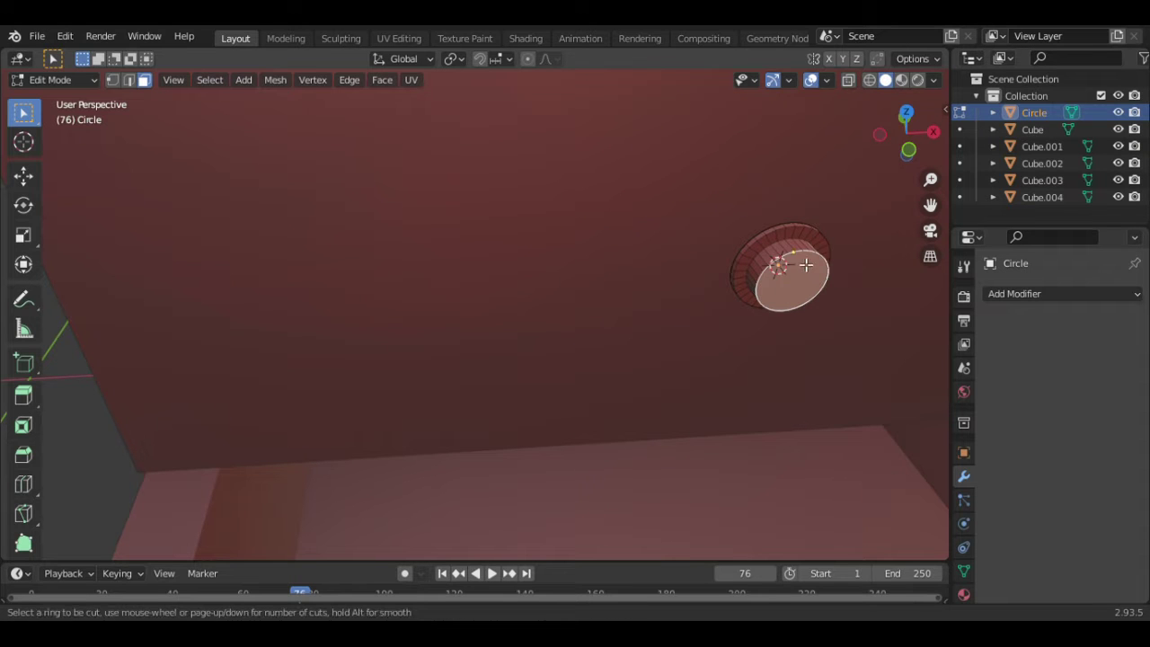
pyautogui.moveTo(821, 280); pyautogui.dragTo(760, 296)
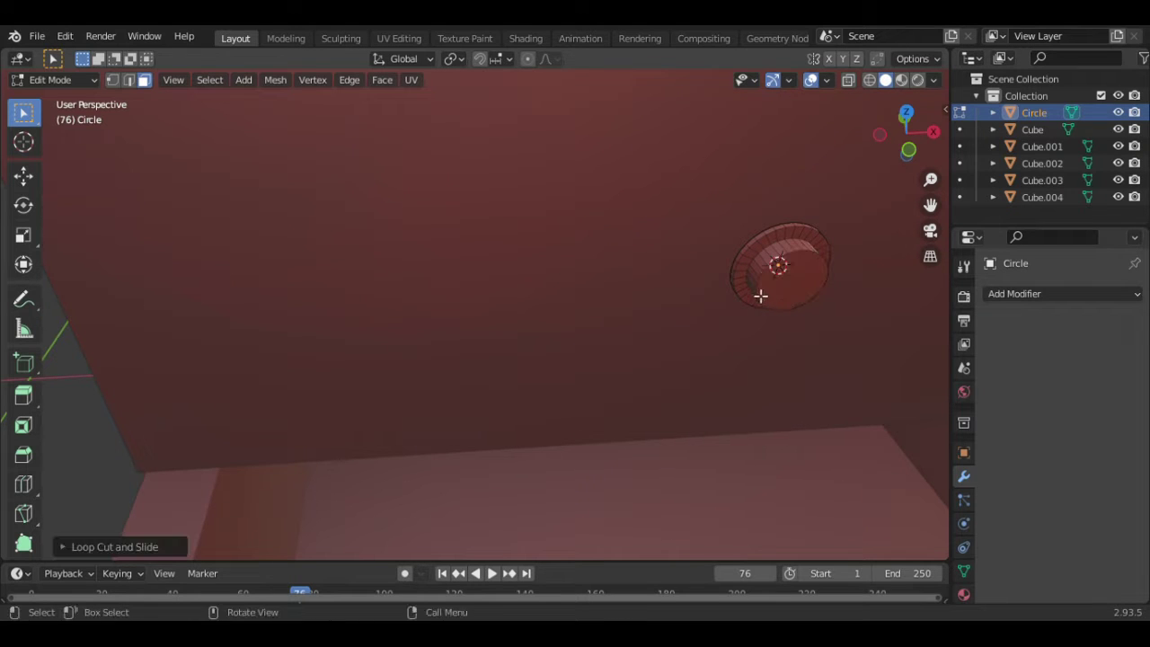
pyautogui.press('k')
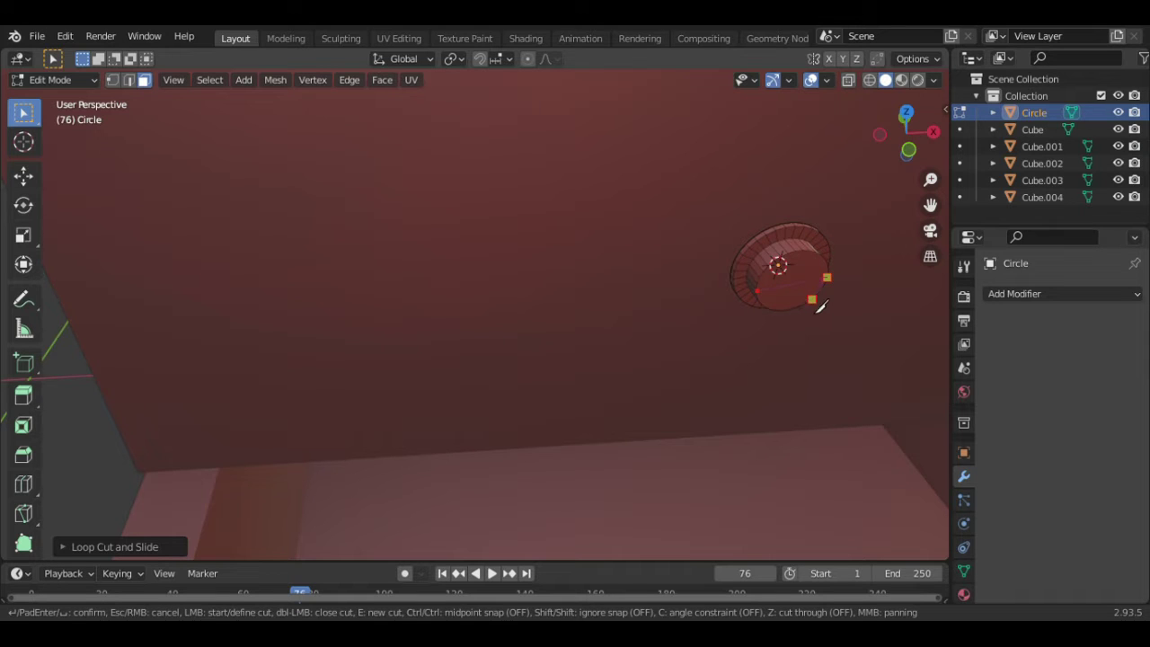
pyautogui.press('Return')
pyautogui.press('k')
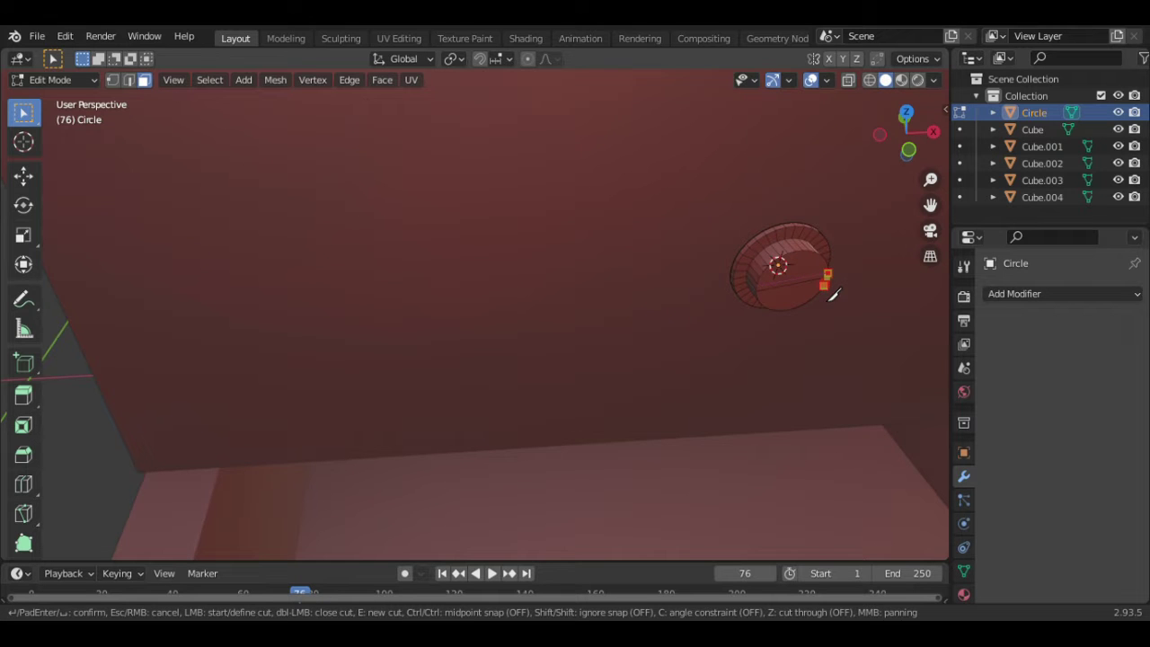
pyautogui.press('Return')
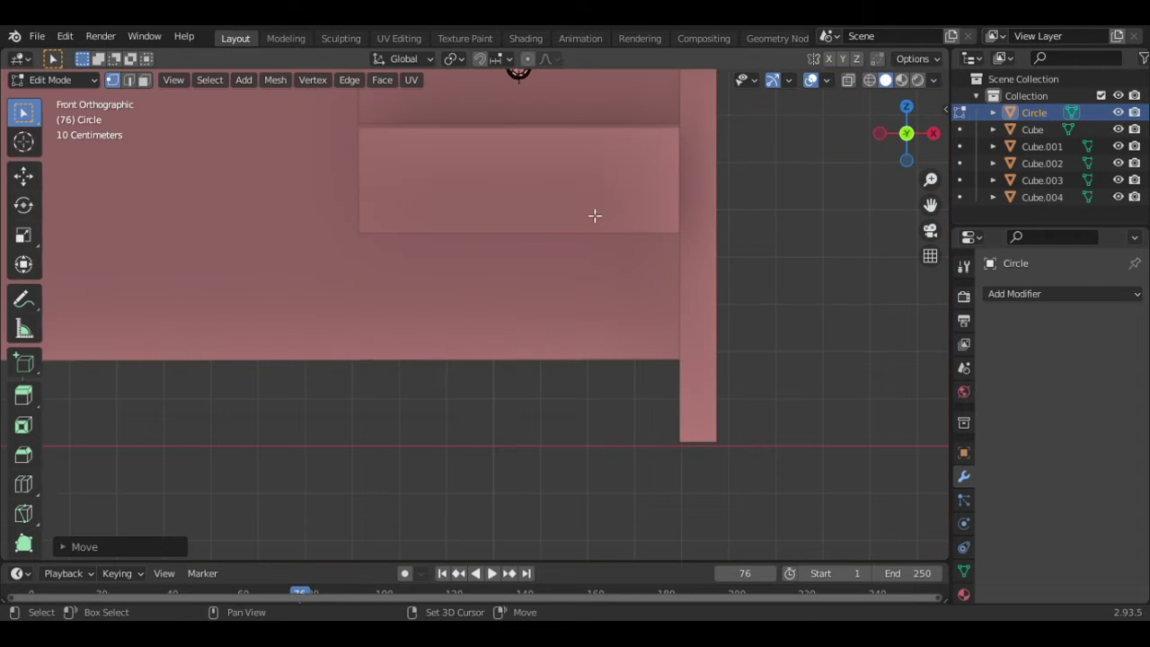
# Knife the narrow strip near the knob's centre to outline a small slot and delete the enclosed face
pyautogui.keyDown('shift'); pyautogui.moveTo(592, 277); pyautogui.dragTo(593, 511, button='middle'); pyautogui.keyUp('shift')
pyautogui.scroll(10, 584, 292)
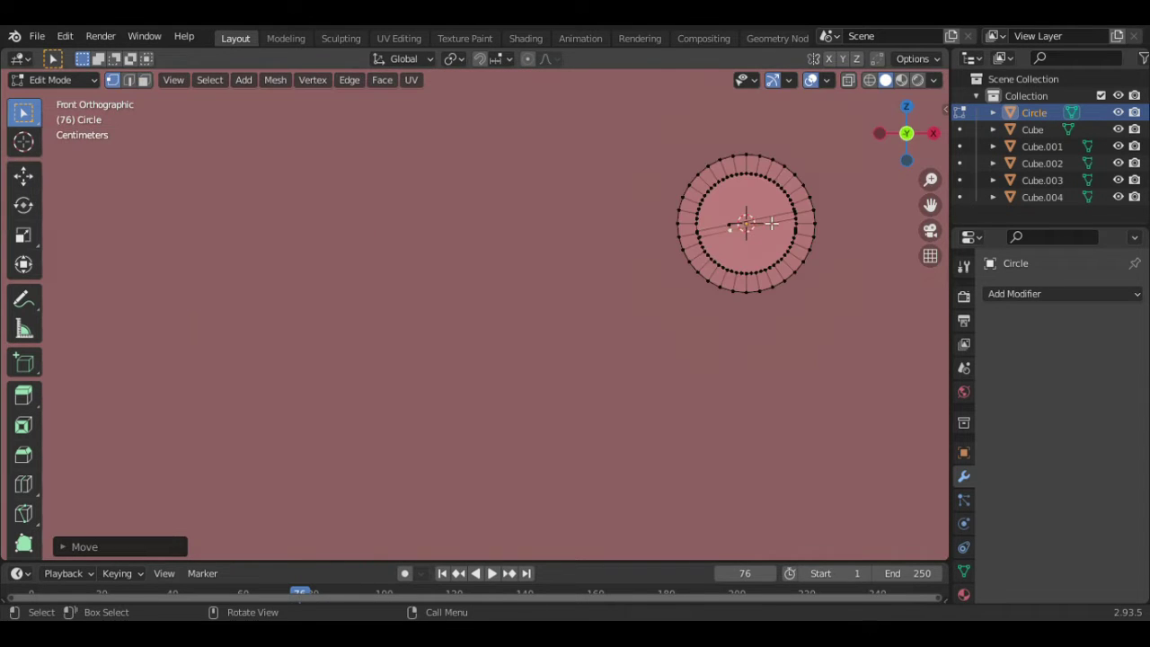
pyautogui.press('k')
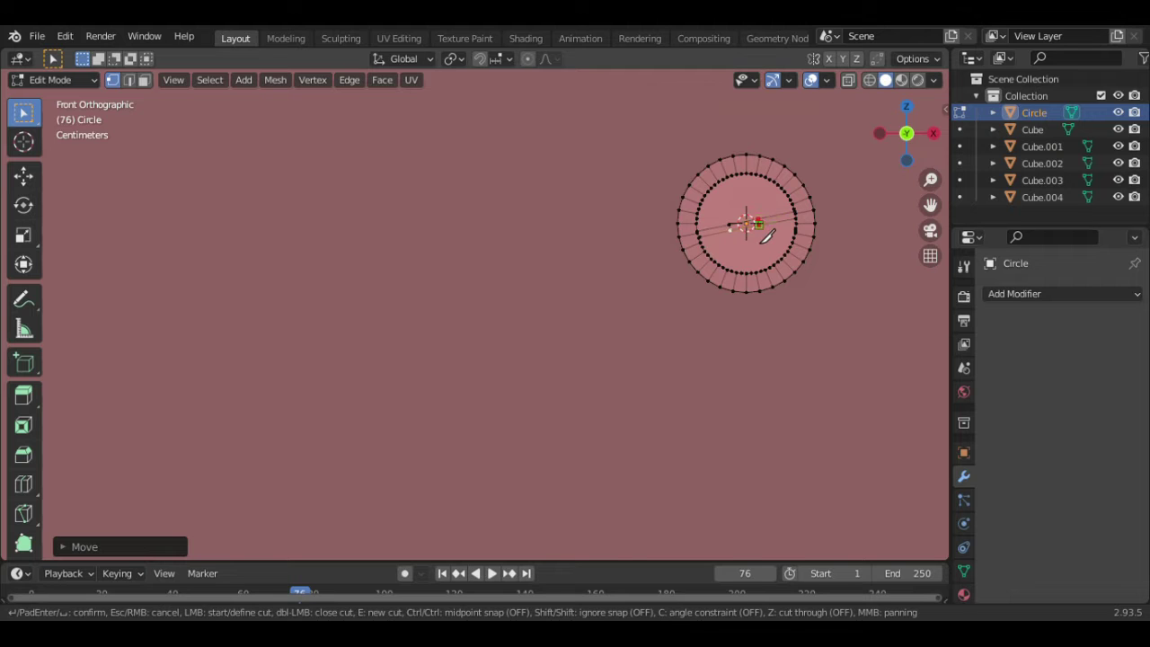
pyautogui.press('Return')
pyautogui.click(129, 80)
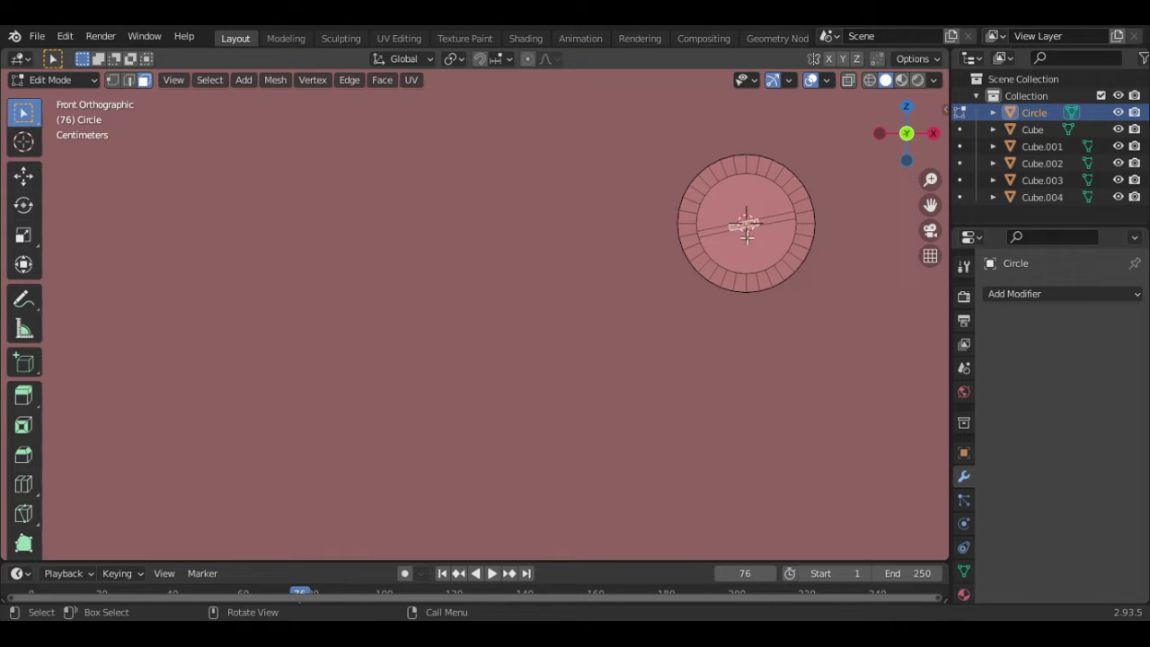
pyautogui.press('x')
pyautogui.click(709, 212)
pyautogui.scroll(-2, 778, 230)
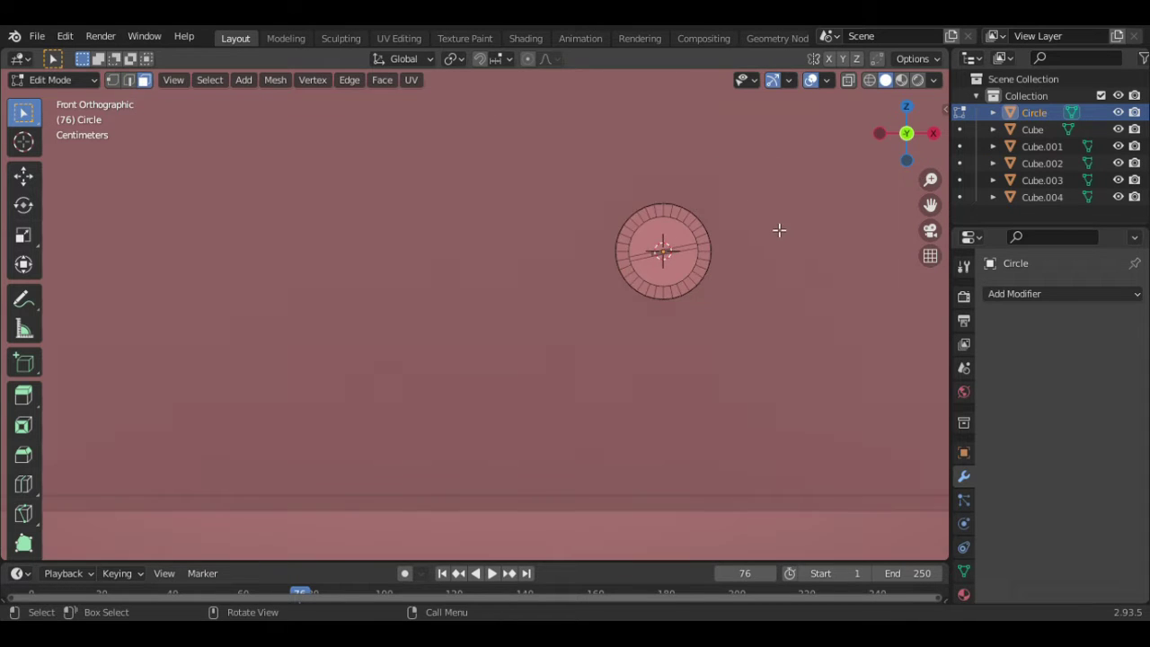
pyautogui.hotkey('shift', 'a')
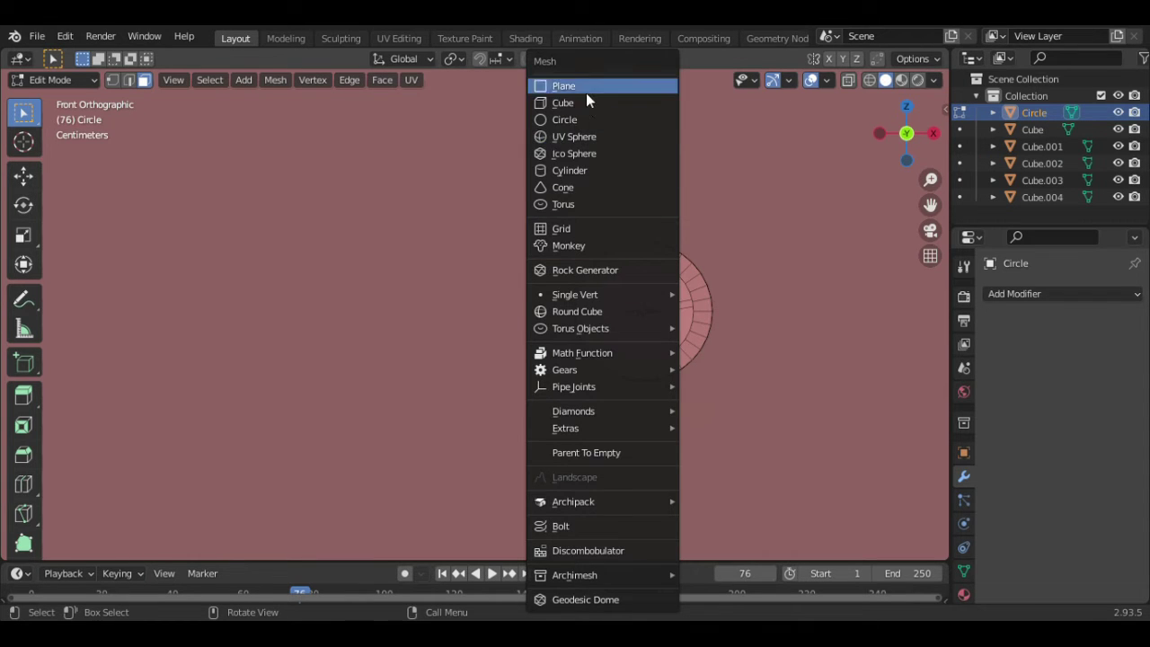
pyautogui.click(585, 87)
pyautogui.hotkey('ctrl', 'z')
# Add a cube at the knob's centre and scale it down to fit inside the knob's inner circle
pyautogui.hotkey('shift', 'a')
pyautogui.click(597, 104)
pyautogui.press('s')
pyautogui.click(651, 308)
pyautogui.press('s')
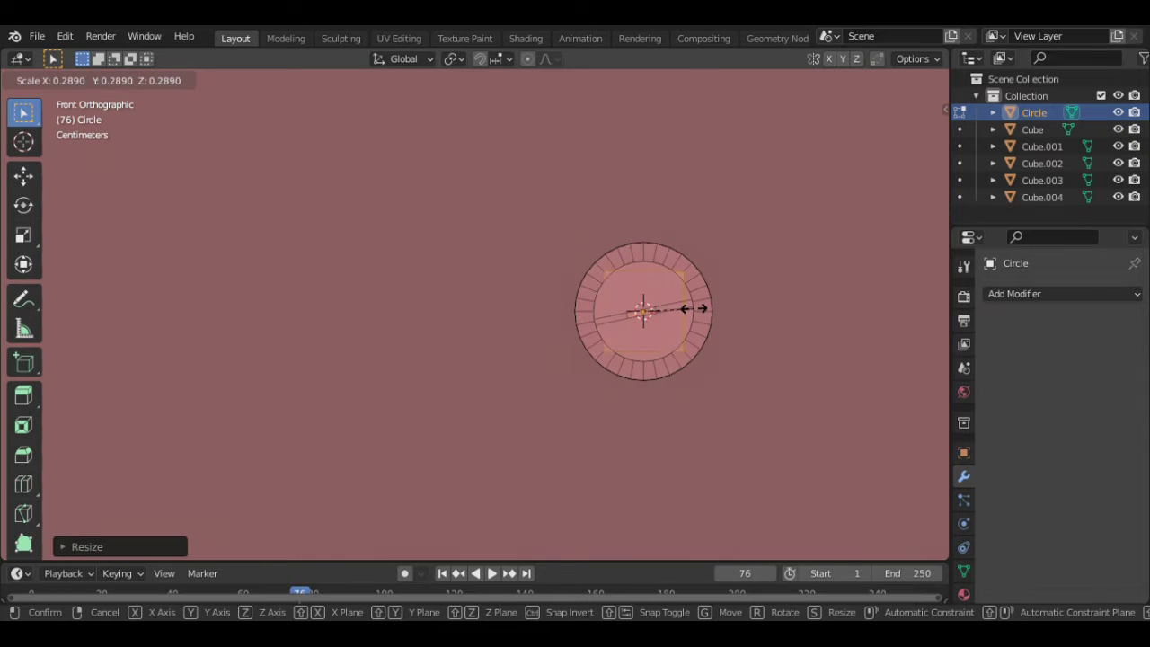
pyautogui.click(686, 308)
# Move the cube forward out of the knob's face along the Y axis and resize it
pyautogui.press('g')
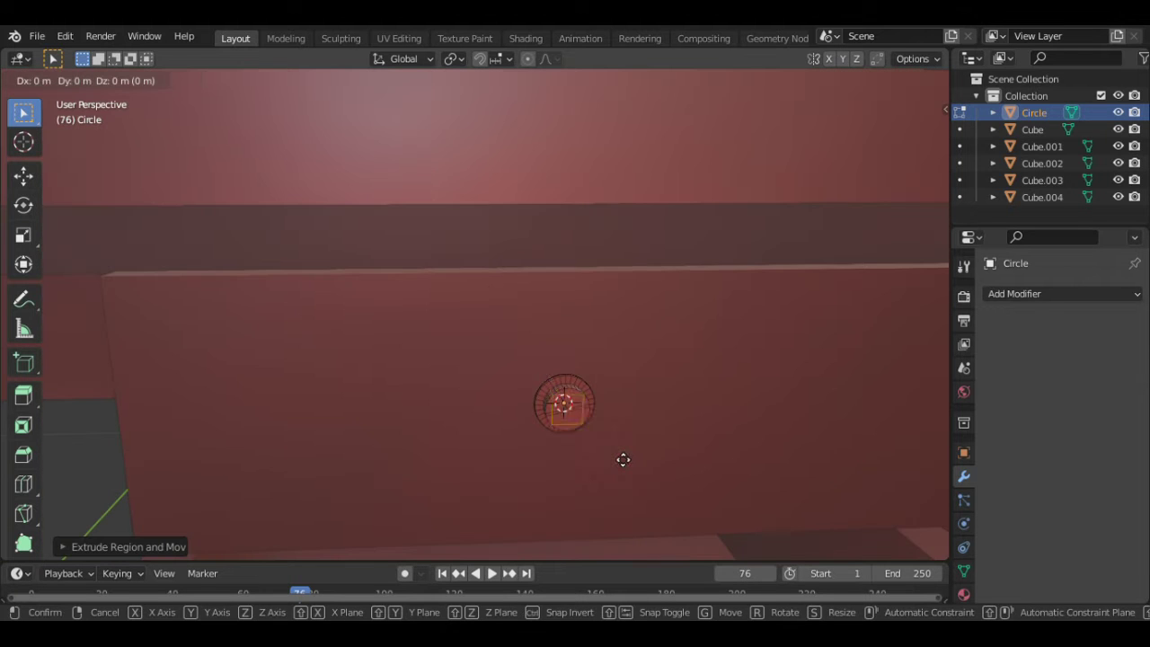
pyautogui.press('y')
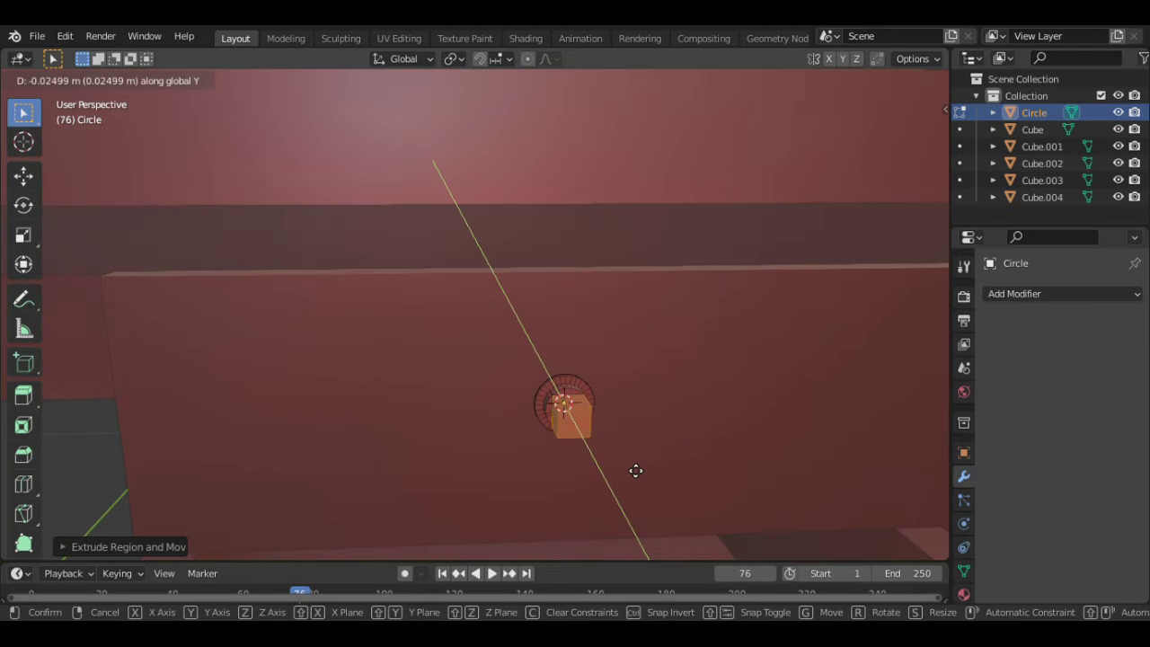
pyautogui.click(637, 474)
pyautogui.press('s')
pyautogui.click(628, 451)
pyautogui.press('KP_1')
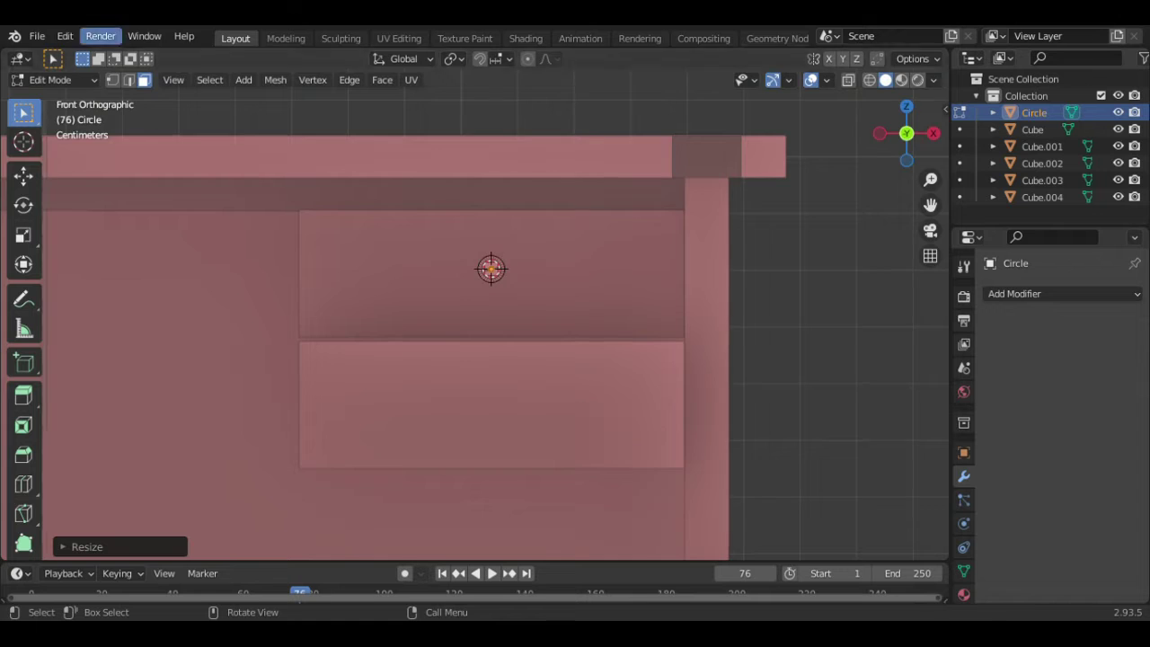
# Reposition the cube in front view and try scaling it uniformly and along Z
pyautogui.scroll(-5, 534, 210)
pyautogui.press('g')
pyautogui.click(539, 208)
pyautogui.press('s')
pyautogui.rightClick(631, 185)
pyautogui.press('s')
pyautogui.rightClick(608, 176)
pyautogui.press('s')
pyautogui.press('z')
pyautogui.rightClick(569, 168)
# Try to move the small slanted block at the knob's slot along the X, Y and Z axes
pyautogui.moveTo(556, 164); pyautogui.dragTo(696, 382, button='middle')
pyautogui.scroll(2, 472, 254)
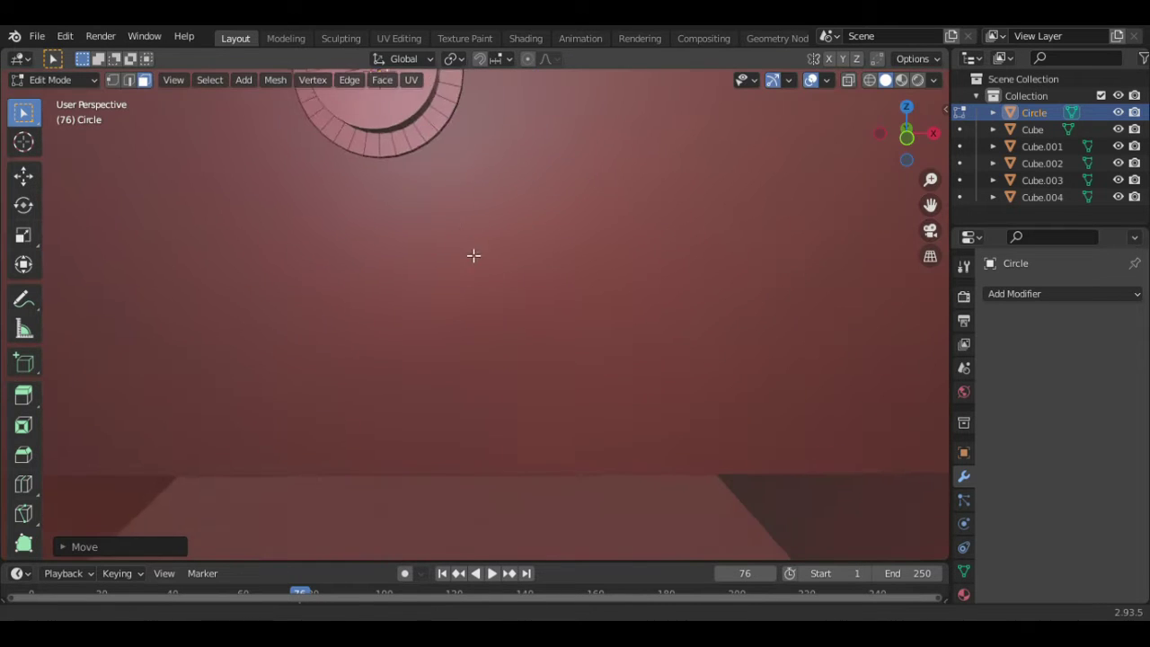
pyautogui.keyDown('shift'); pyautogui.moveTo(473, 254); pyautogui.dragTo(500, 310, button='middle'); pyautogui.keyUp('shift')
pyautogui.scroll(-1, 503, 303)
pyautogui.scroll(2, 530, 342)
pyautogui.press('g')
pyautogui.press('z')
pyautogui.press('z')
pyautogui.press('z')
pyautogui.press('x')
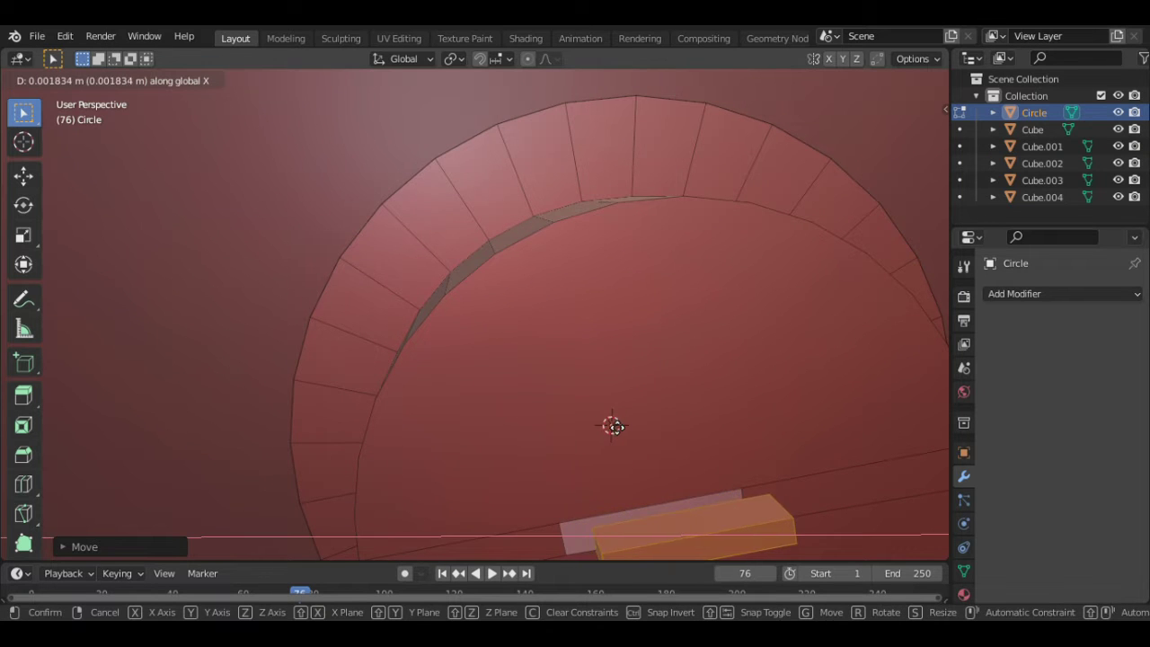
pyautogui.rightClick(586, 423)
pyautogui.press('g')
pyautogui.press('x')
pyautogui.rightClick(670, 472)
pyautogui.press('g')
pyautogui.press('y')
pyautogui.rightClick(673, 463)
pyautogui.press('g')
pyautogui.press('z')
pyautogui.rightClick(682, 473)
pyautogui.press('g')
pyautogui.press('x')
pyautogui.rightClick(688, 469)
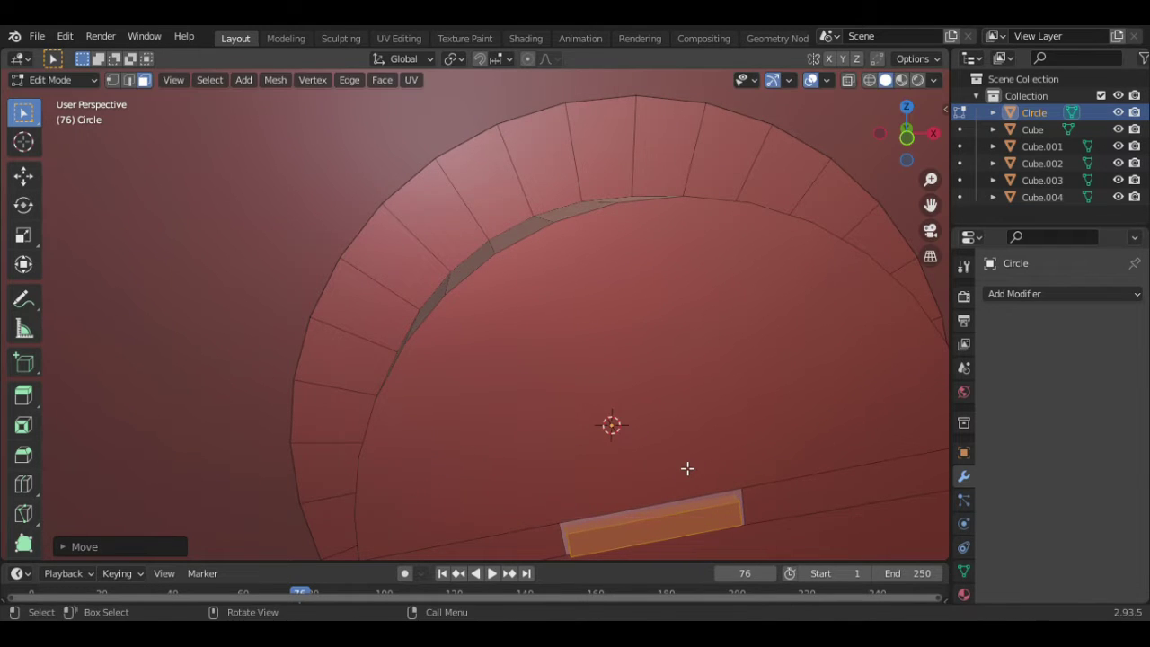
# Move the small slanted block forward out of the knob's slot along the Y axis
pyautogui.press('g')
pyautogui.press('y')
pyautogui.click(693, 473)
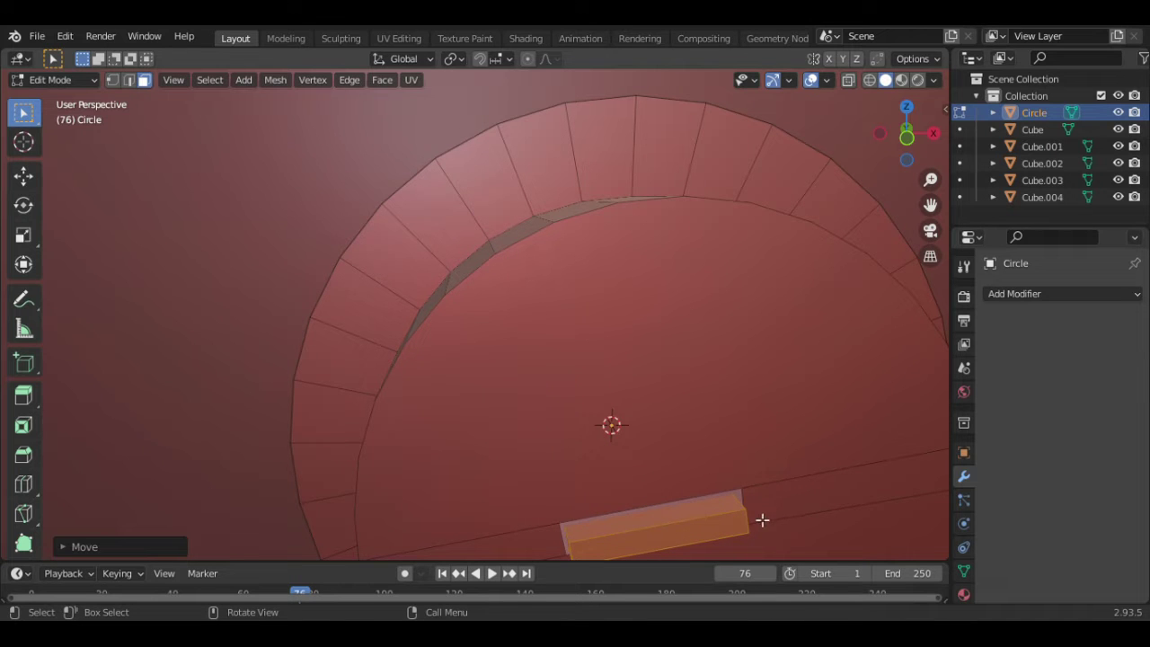
# Scale down the front face of the slanted block to taper it
pyautogui.click(711, 539)
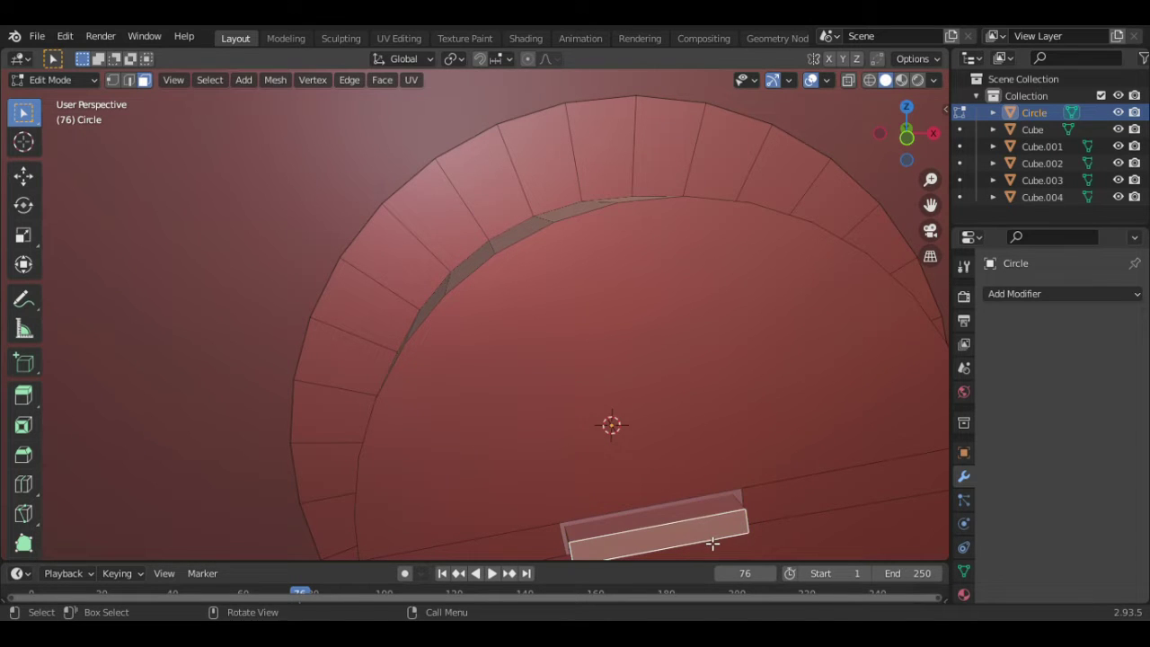
pyautogui.press('s')
pyautogui.rightClick(752, 539)
pyautogui.press('s')
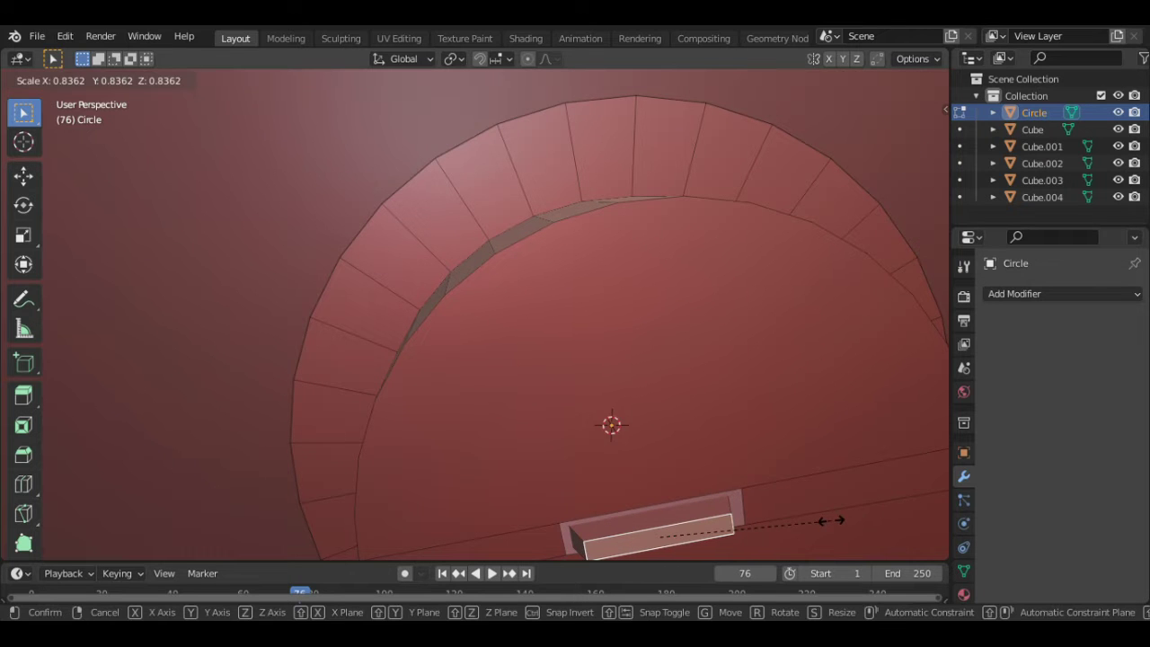
pyautogui.click(780, 532)
# Extrude the slanted block's front face about 0.0016 m and then 0.0008 m, rescaling it after each extrusion to form a stepped profile
pyautogui.press('e')
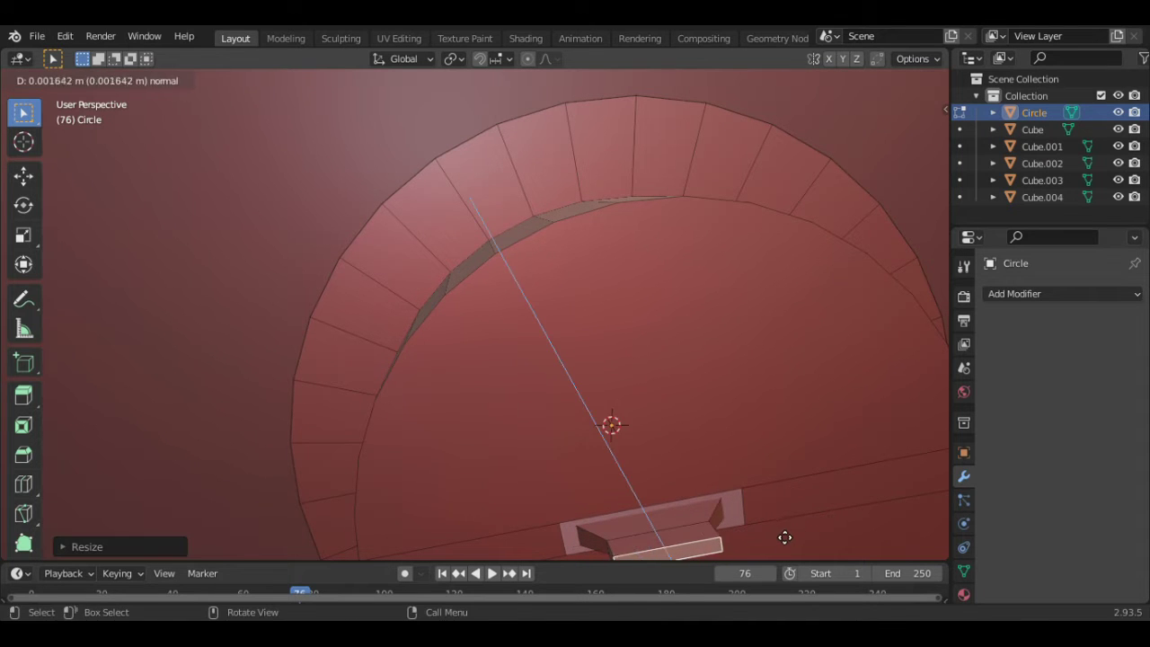
pyautogui.click(778, 532)
pyautogui.press('s')
pyautogui.click(795, 532)
pyautogui.press('e')
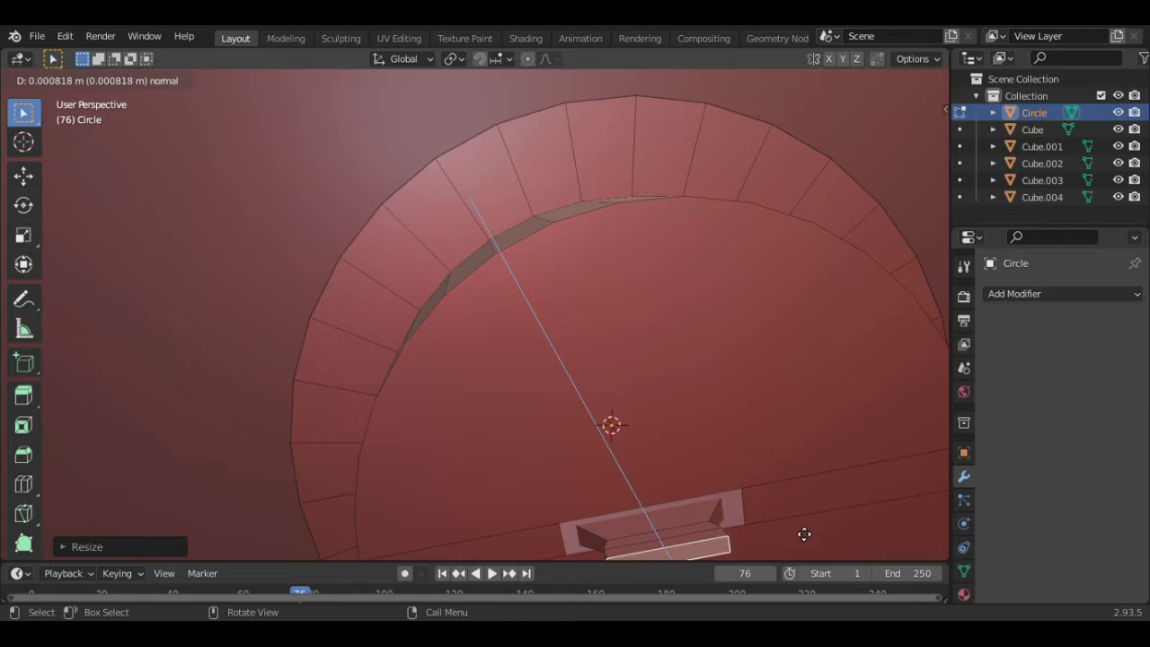
pyautogui.click(803, 533)
pyautogui.press('s')
pyautogui.click(777, 538)
# Extrude the stepped front face about 0.001 m, enlarge it, and inset it to extrude the inner face
pyautogui.press('e')
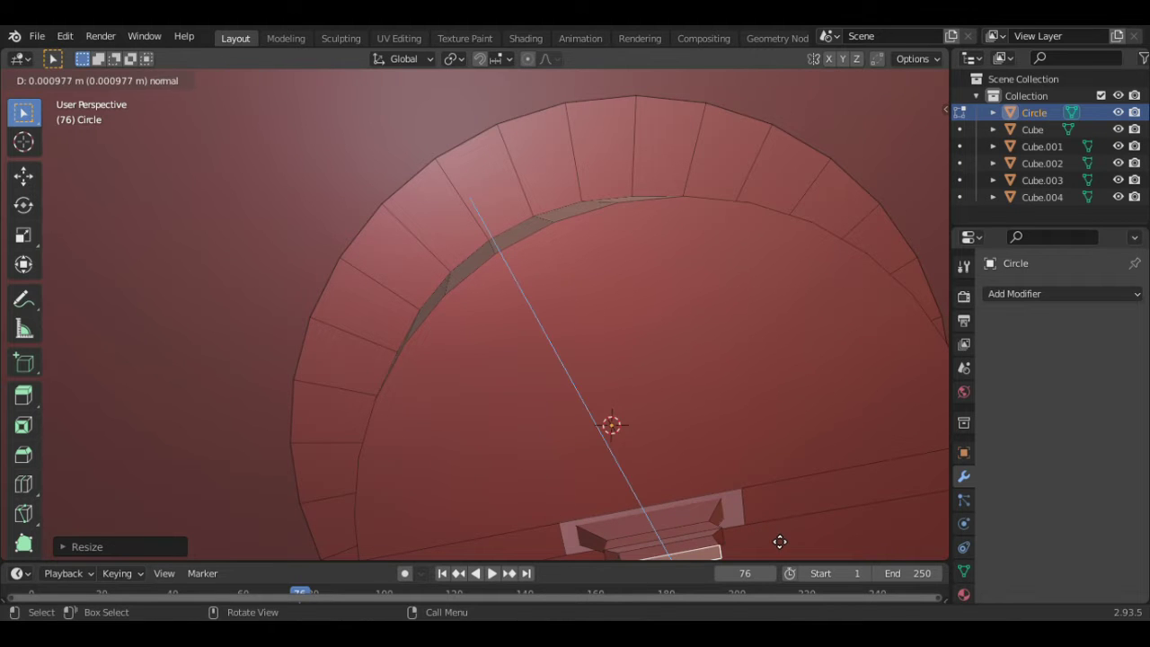
pyautogui.click(780, 539)
pyautogui.press('s')
pyautogui.click(824, 535)
pyautogui.press('i')
pyautogui.click(836, 537)
pyautogui.press('e')
pyautogui.click(819, 542)
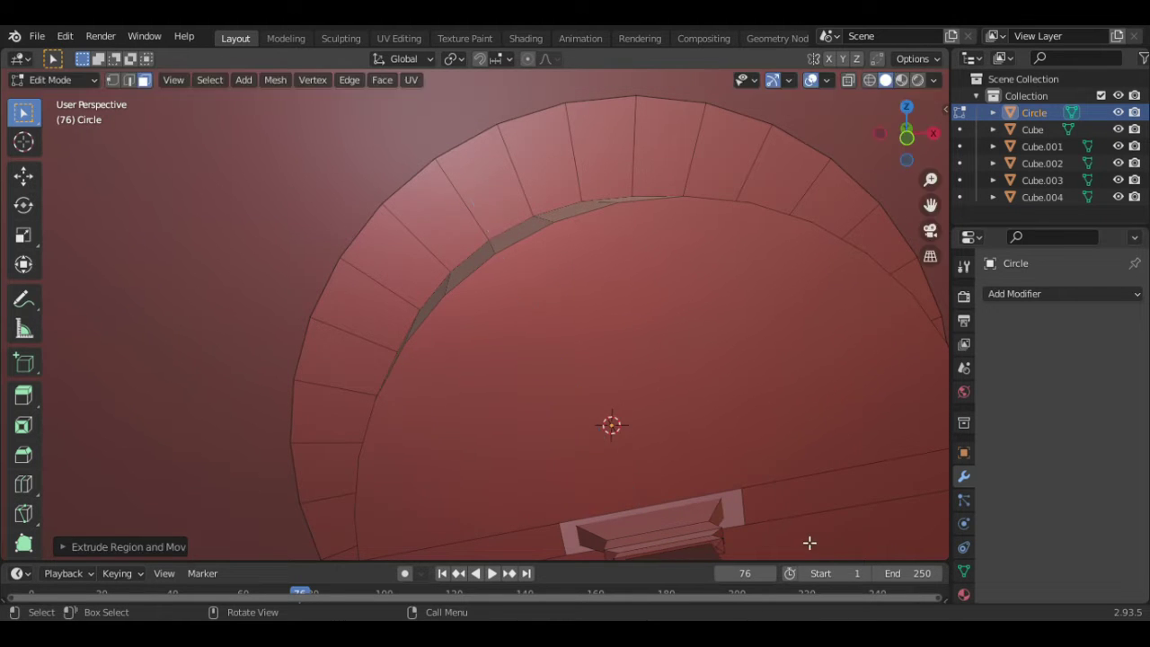
# Extrude the inset front face twice outward from the slot to form a long flat tongue
pyautogui.moveTo(696, 420); pyautogui.dragTo(647, 374, button='middle')
pyautogui.scroll(-1, 646, 375)
pyautogui.scroll(1, 764, 375)
pyautogui.scroll(-1, 710, 414)
pyautogui.keyDown('shift'); pyautogui.moveTo(615, 452); pyautogui.dragTo(567, 346, button='middle'); pyautogui.keyUp('shift')
pyautogui.press('s')
pyautogui.rightClick(856, 215)
pyautogui.press('e')
pyautogui.click(861, 218)
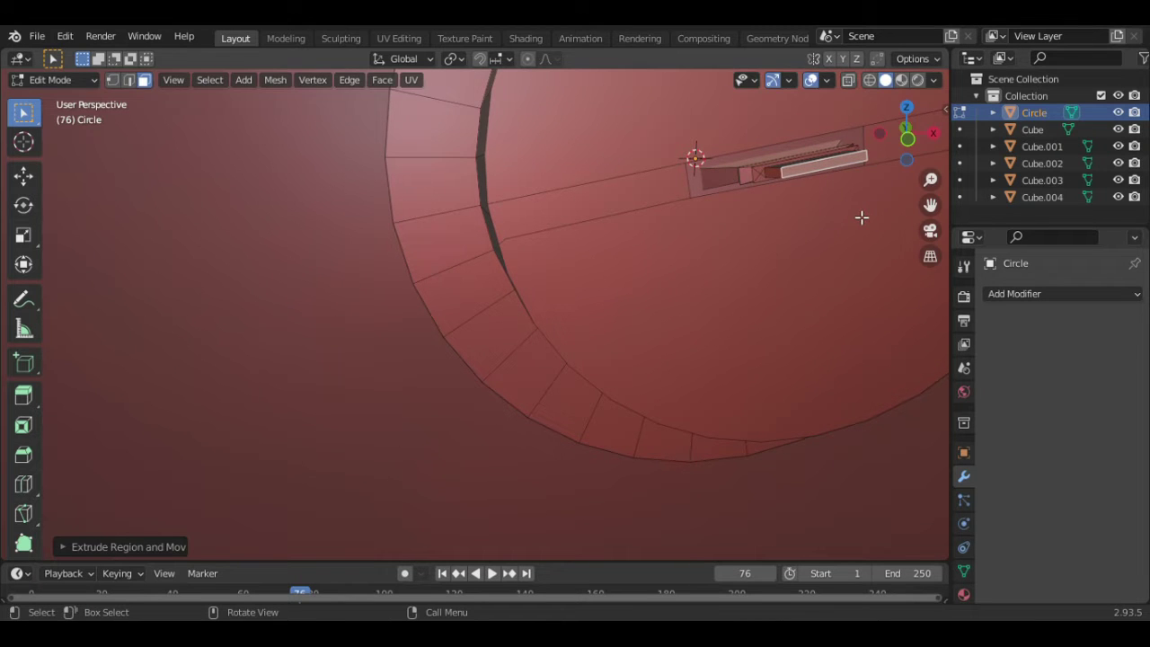
pyautogui.press('e')
pyautogui.click(871, 232)
pyautogui.scroll(-7, 852, 223)
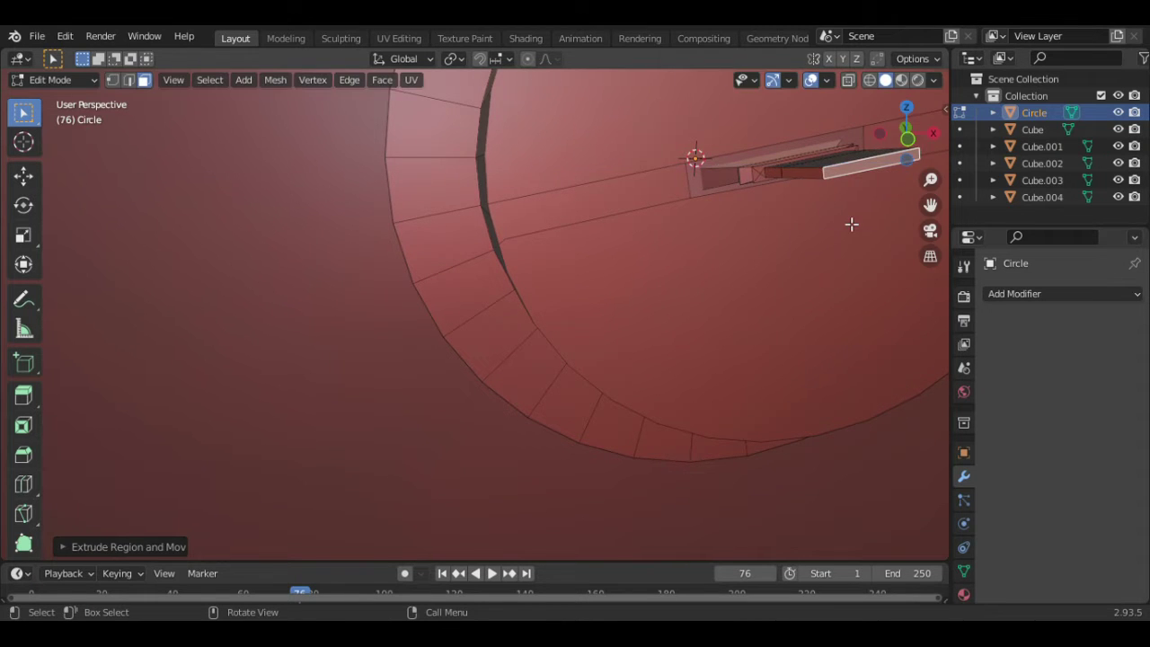
# Add a torus at the tip of the tongue and scale it down to about the tongue's width
pyautogui.scroll(7, 852, 223)
pyautogui.keyDown('shift'); pyautogui.click(846, 170); pyautogui.keyUp('shift')
pyautogui.keyDown('shift'); pyautogui.rightClick(845, 169); pyautogui.keyUp('shift')
pyautogui.hotkey('shift', 'a')
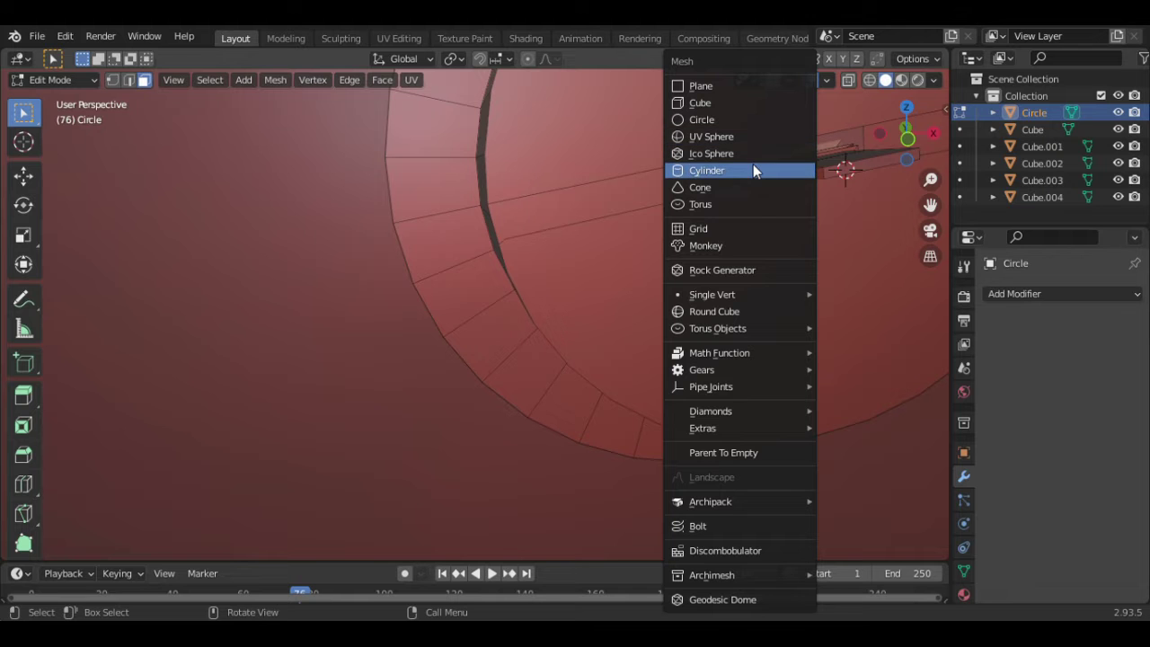
pyautogui.click(705, 204)
pyautogui.press('s')
pyautogui.click(787, 333)
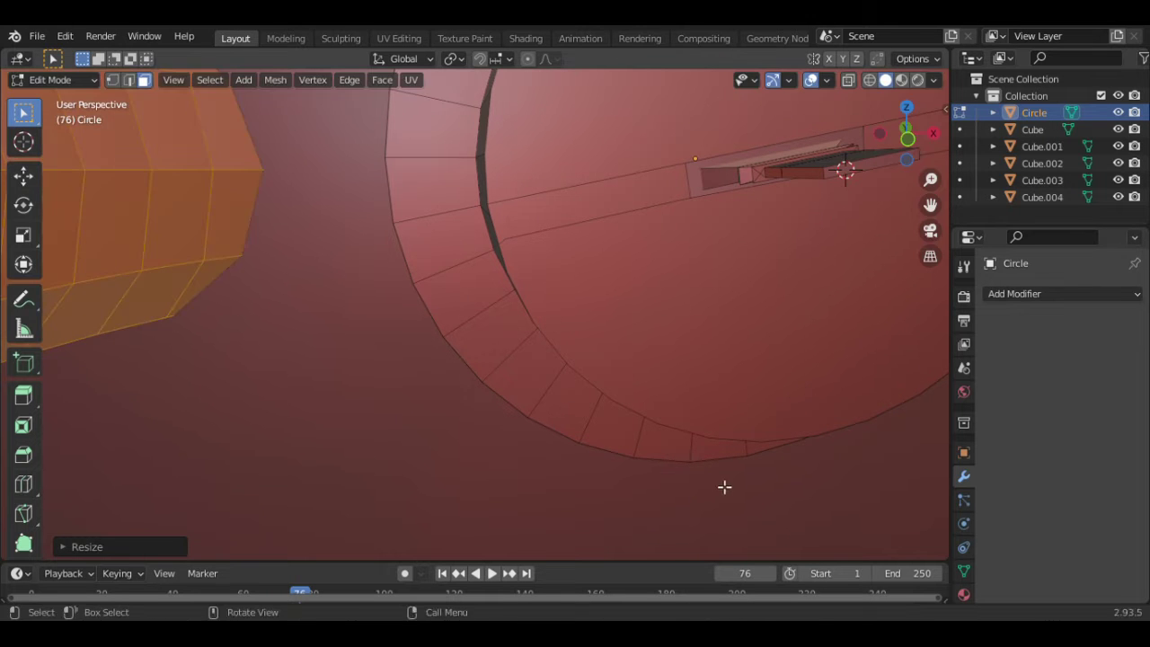
pyautogui.press('s')
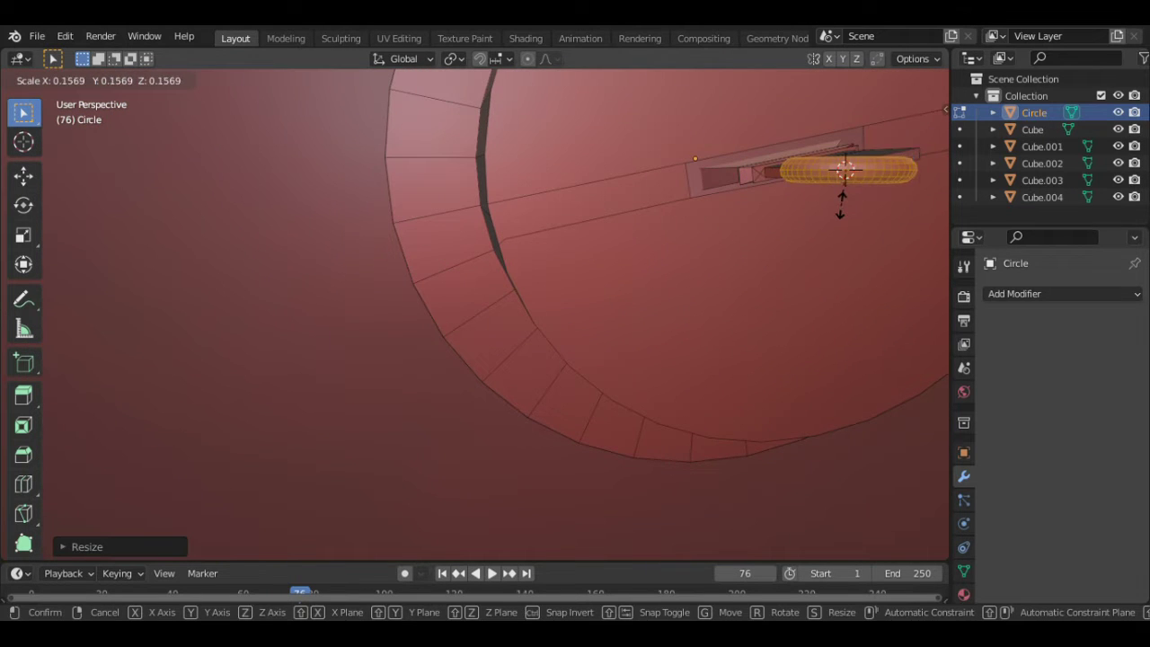
pyautogui.click(843, 213)
# Tilt the torus about the Y axis to match the slant of the knob's slot
pyautogui.moveTo(903, 147)
pyautogui.mouseDown()
pyautogui.moveTo(898, 162)
pyautogui.moveTo(910, 148)
pyautogui.mouseUp()
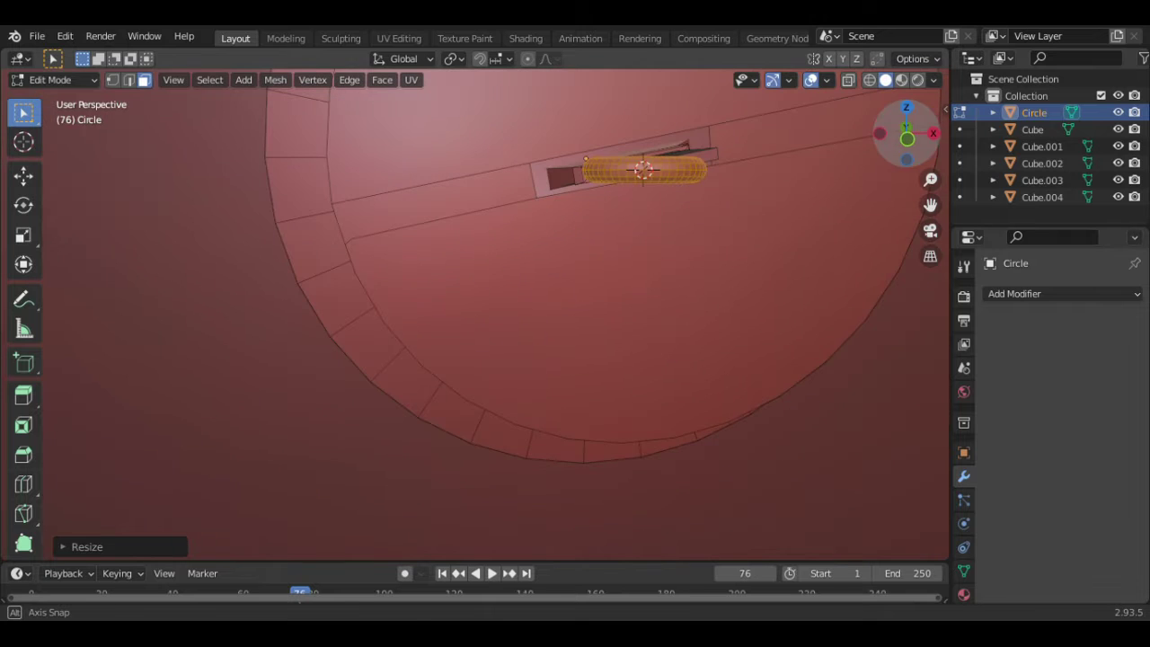
pyautogui.press('r')
pyautogui.press('y')
pyautogui.click(820, 216)
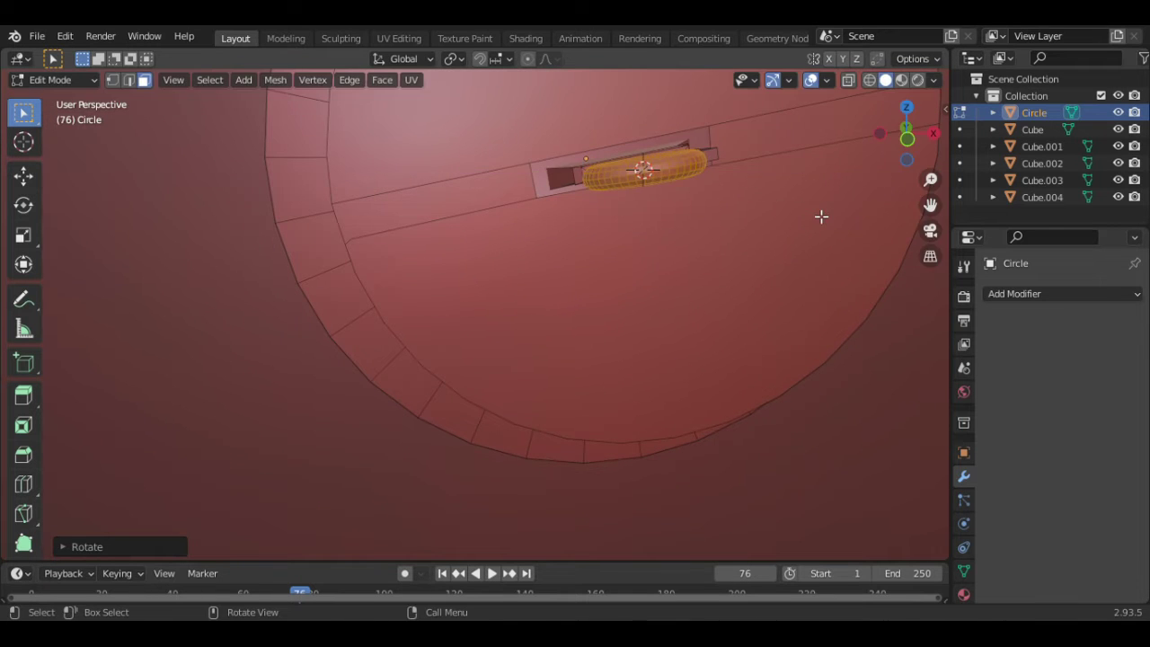
# Position the torus along the X axis at the tongue's end and adjust its overall size
pyautogui.press('KP_7')
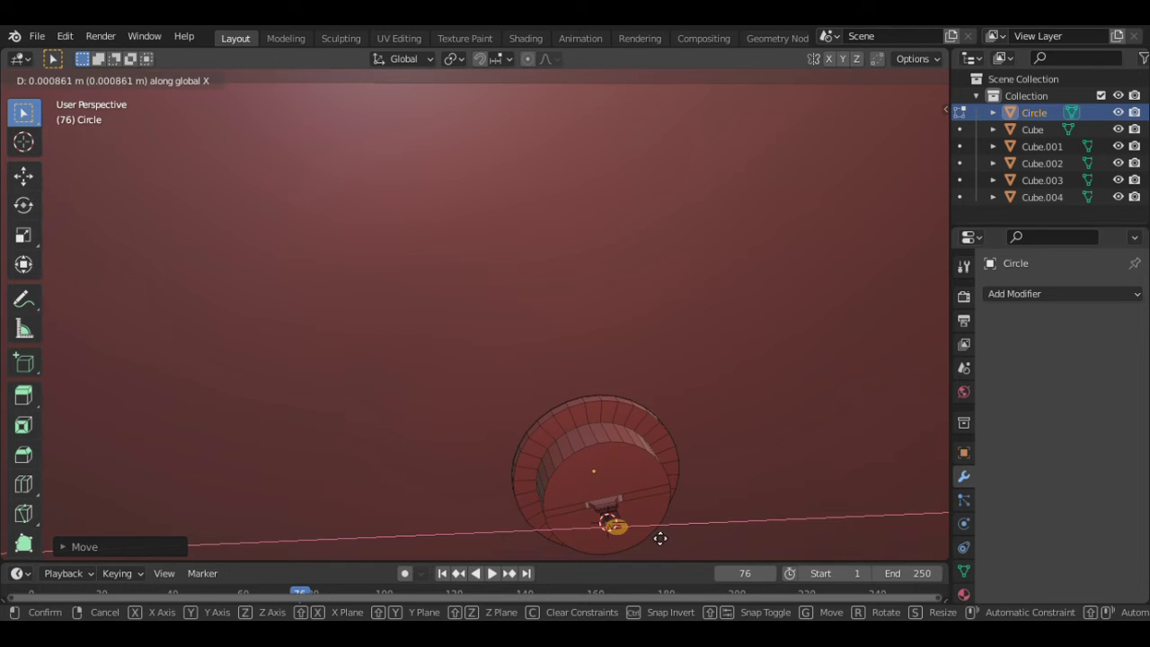
pyautogui.press('s')
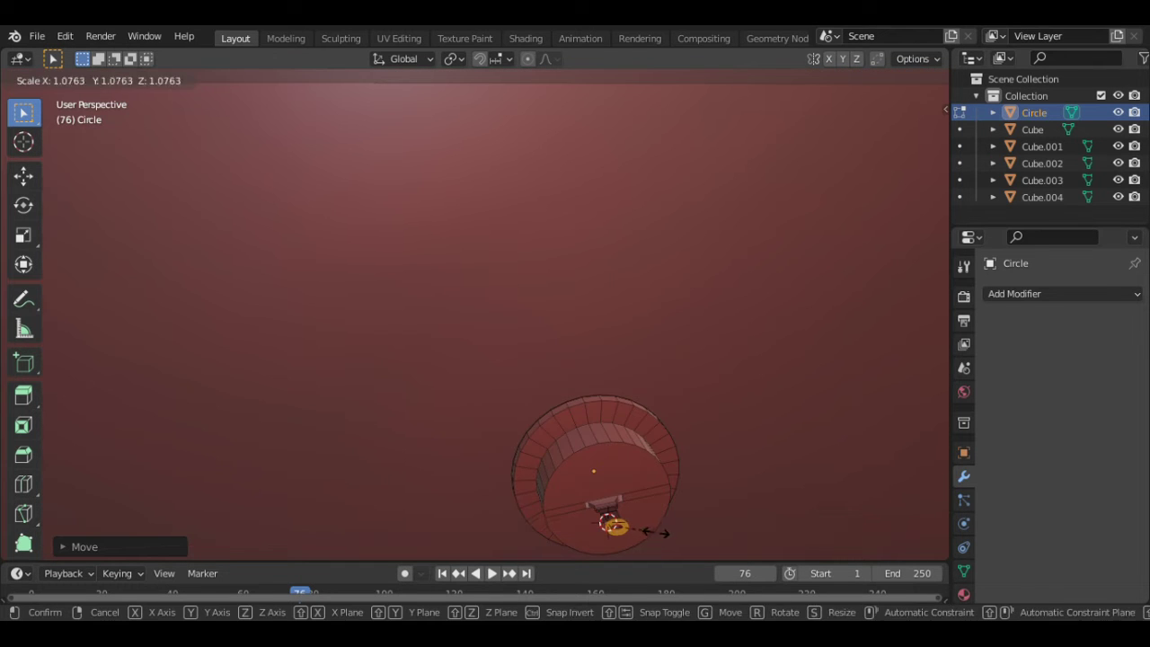
pyautogui.click(665, 527)
pyautogui.scroll(-4, 665, 527)
pyautogui.scroll(4, 665, 526)
# Duplicate the torus, move the copy down along the Z axis, and flatten it along Z
pyautogui.hotkey('shift', 'd')
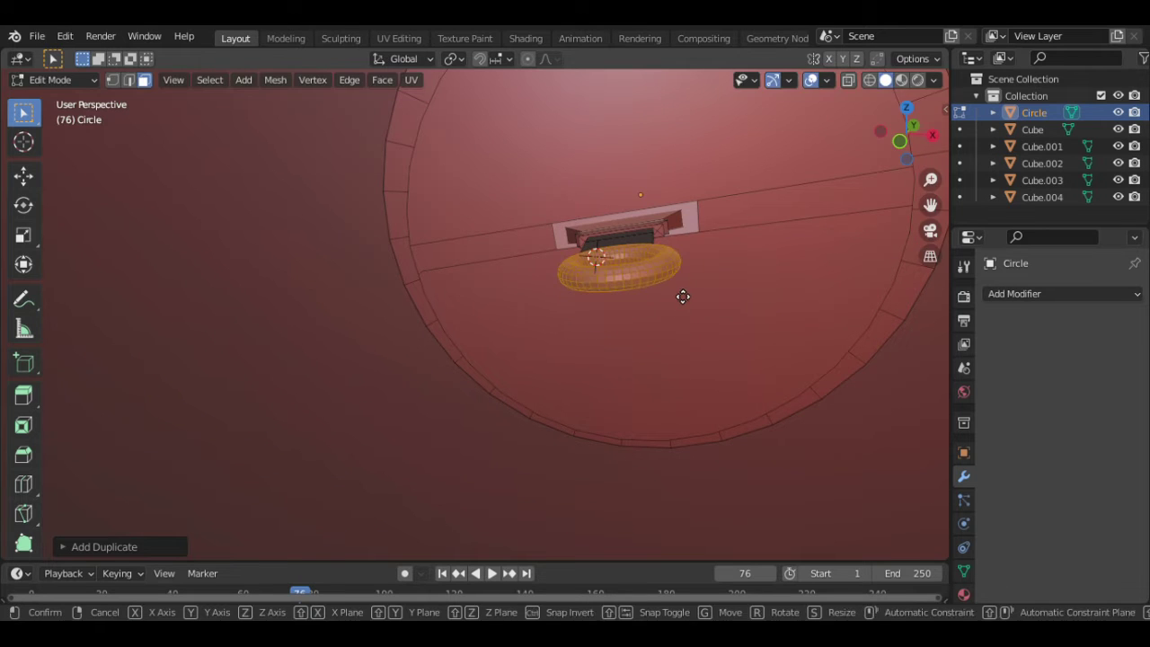
pyautogui.press('z')
pyautogui.click(706, 311)
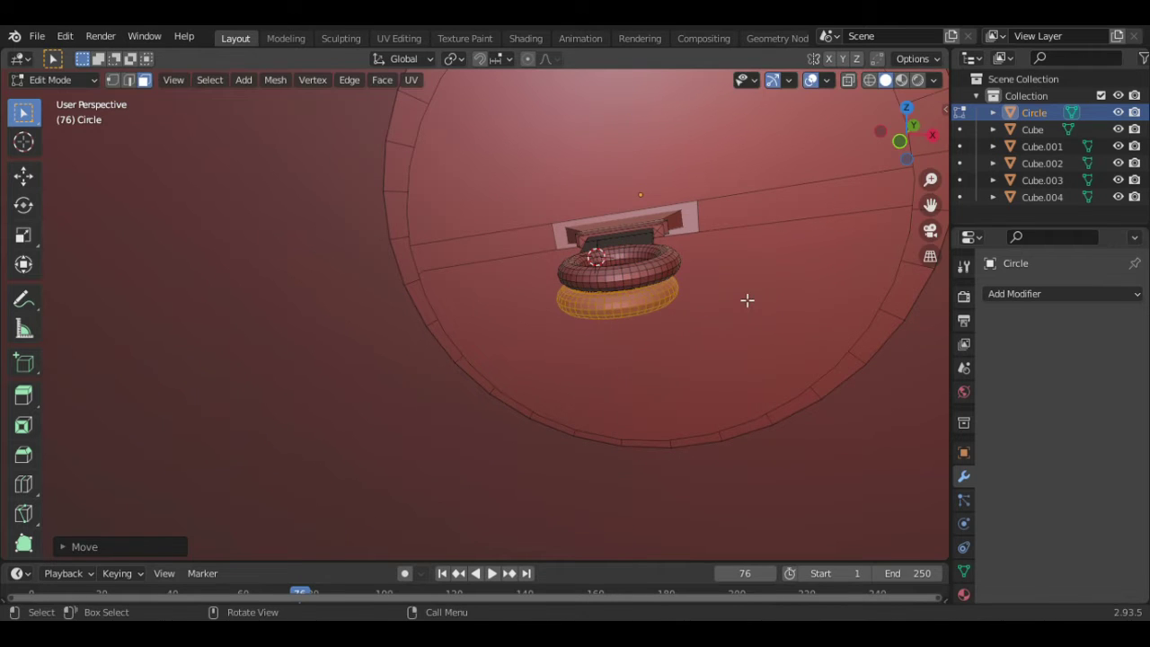
pyautogui.press('s')
pyautogui.press('z')
pyautogui.click(674, 280)
pyautogui.press('s')
pyautogui.press('x')
pyautogui.press('y')
pyautogui.rightClick(640, 290)
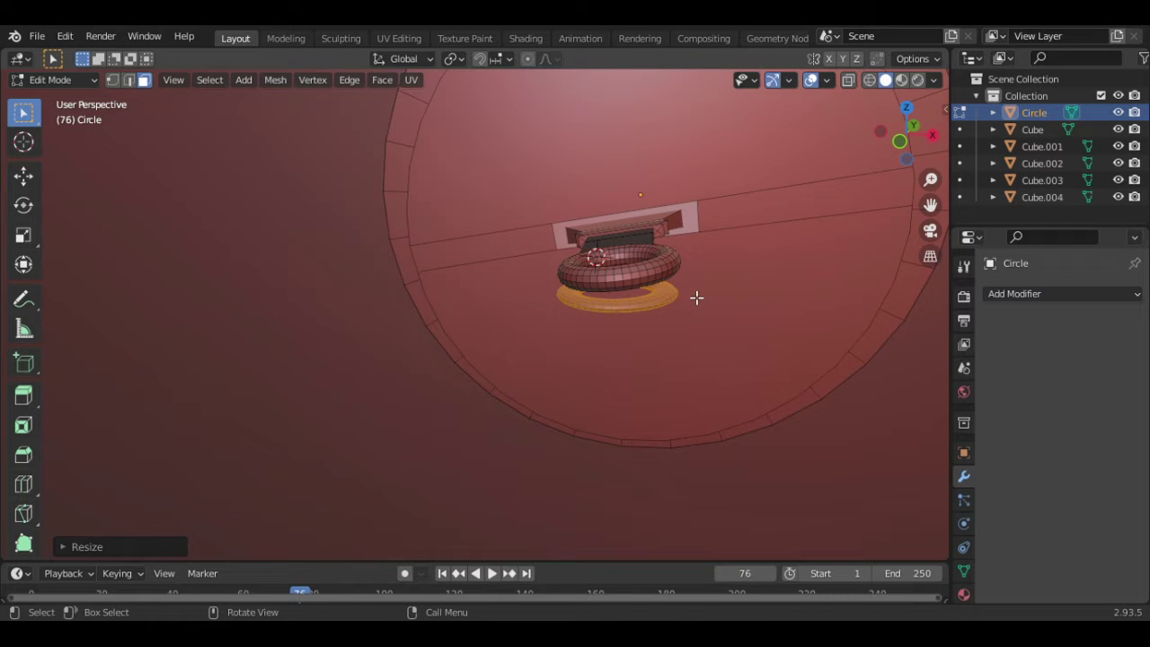
# Rotate the flattened ring upright and move it along the Y and Z axes so it links through the first ring
pyautogui.press('r')
pyautogui.click(617, 205)
pyautogui.press('g')
pyautogui.press('y')
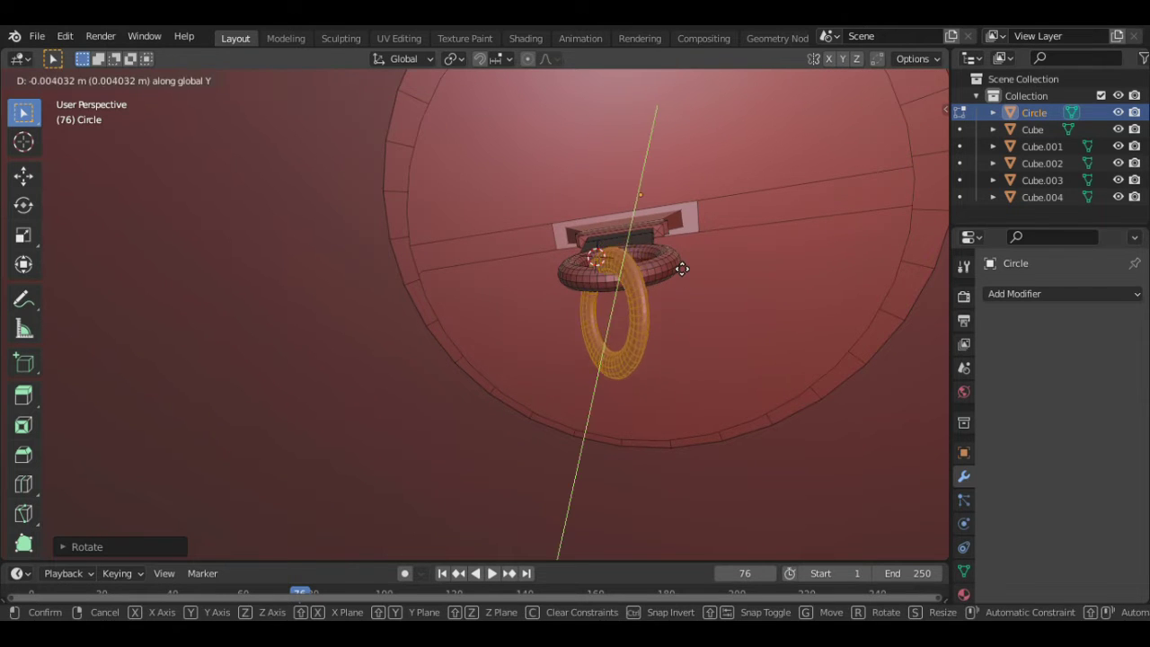
pyautogui.click(685, 275)
pyautogui.press('g')
pyautogui.press('z')
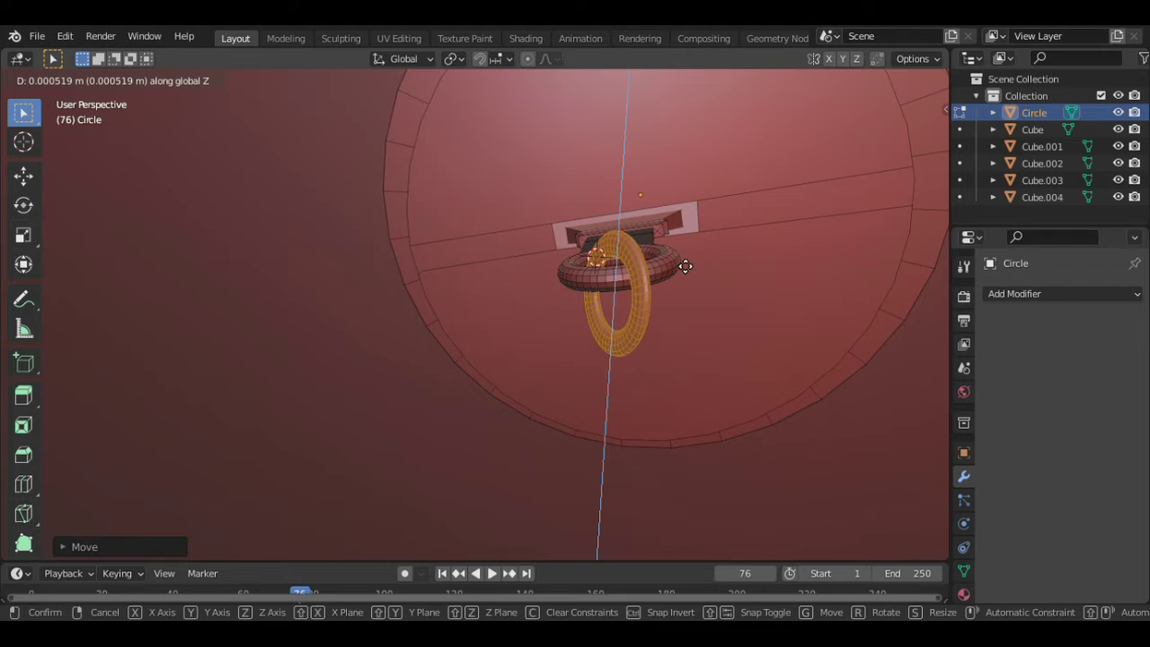
pyautogui.click(687, 275)
# Scale down the upright ring and shift it forward along the Y axis to hang from the first ring
pyautogui.press('s')
pyautogui.click(667, 288)
pyautogui.press('g')
pyautogui.press('y')
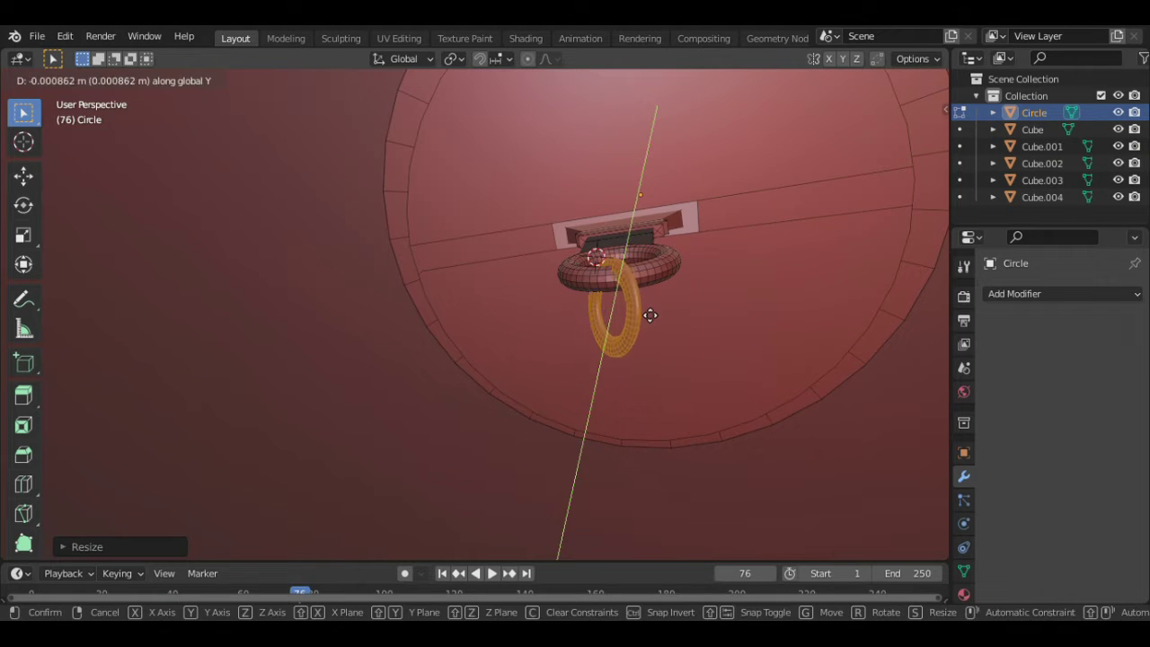
pyautogui.click(667, 343)
pyautogui.click(669, 346)
# Invert the mesh selection and subtract the areas around the knob with box selections
pyautogui.hotkey('ctrl', 'z')
pyautogui.hotkey('ctrl', 'i')
pyautogui.click(114, 58)
pyautogui.moveTo(361, 98); pyautogui.dragTo(449, 270)
pyautogui.moveTo(449, 467); pyautogui.dragTo(812, 404)
pyautogui.scroll(-12, 525, 302)
pyautogui.moveTo(458, 254); pyautogui.dragTo(535, 331)
pyautogui.scroll(6, 529, 323)
# Try to subtract more of the knob from the selection in edge mode, and undo those selection changes
pyautogui.click(130, 81)
pyautogui.moveTo(423, 163); pyautogui.dragTo(637, 253)
pyautogui.moveTo(514, 272); pyautogui.dragTo(403, 220)
pyautogui.moveTo(398, 179); pyautogui.dragTo(615, 272)
pyautogui.hotkey('ctrl', 'z')
pyautogui.hotkey('ctrl', 'z')
pyautogui.hotkey('ctrl', 'z')
pyautogui.hotkey('ctrl', 'z')
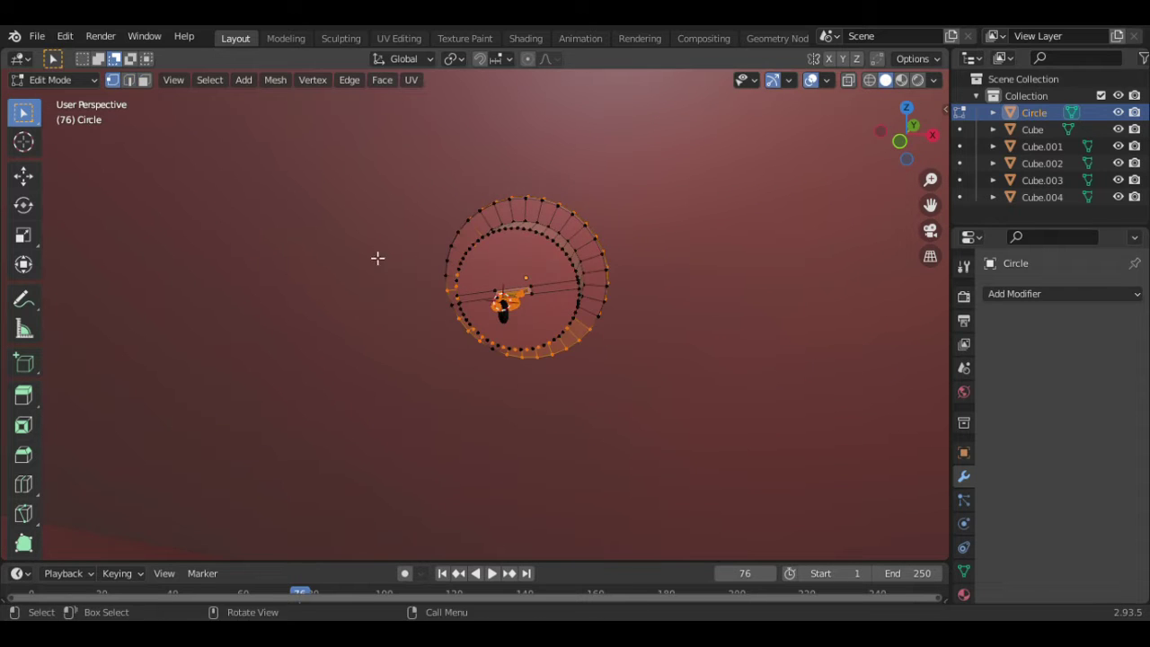
# Narrow the selection to the slot bracket and rings, and duplicate it in front of the knob below the original
pyautogui.click(144, 81)
pyautogui.scroll(5, 578, 307)
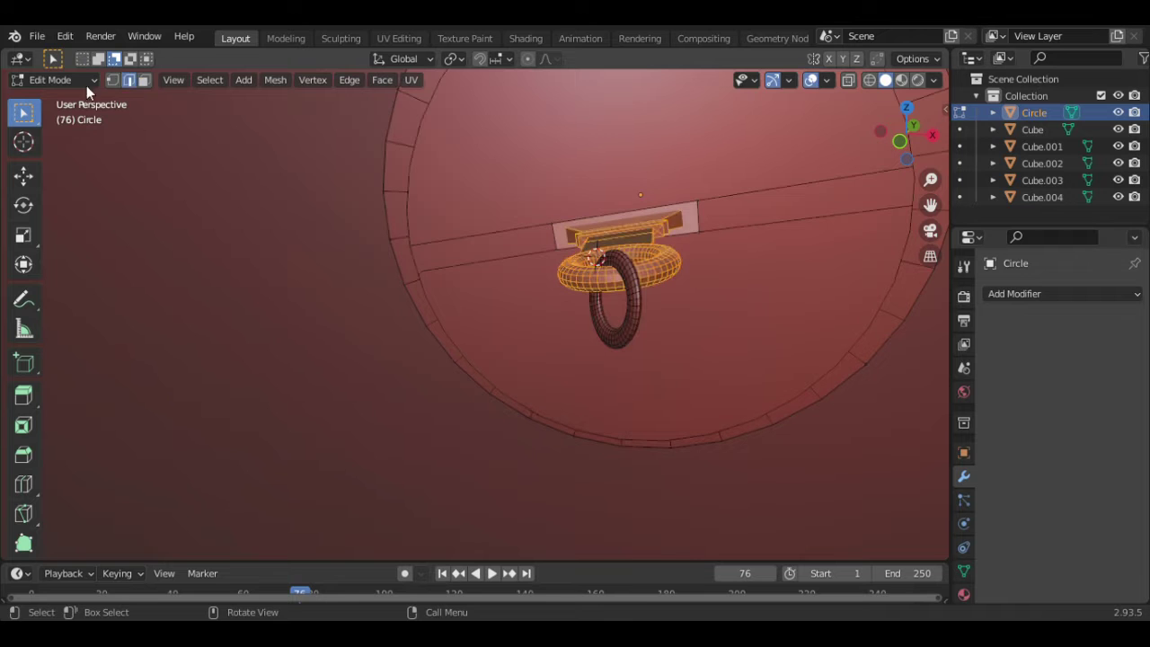
pyautogui.press('1')
pyautogui.press('3')
pyautogui.hotkey('alt', 'z')
pyautogui.click(562, 178)
pyautogui.hotkey('ctrl', 'z')
pyautogui.hotkey('shift', 'd')
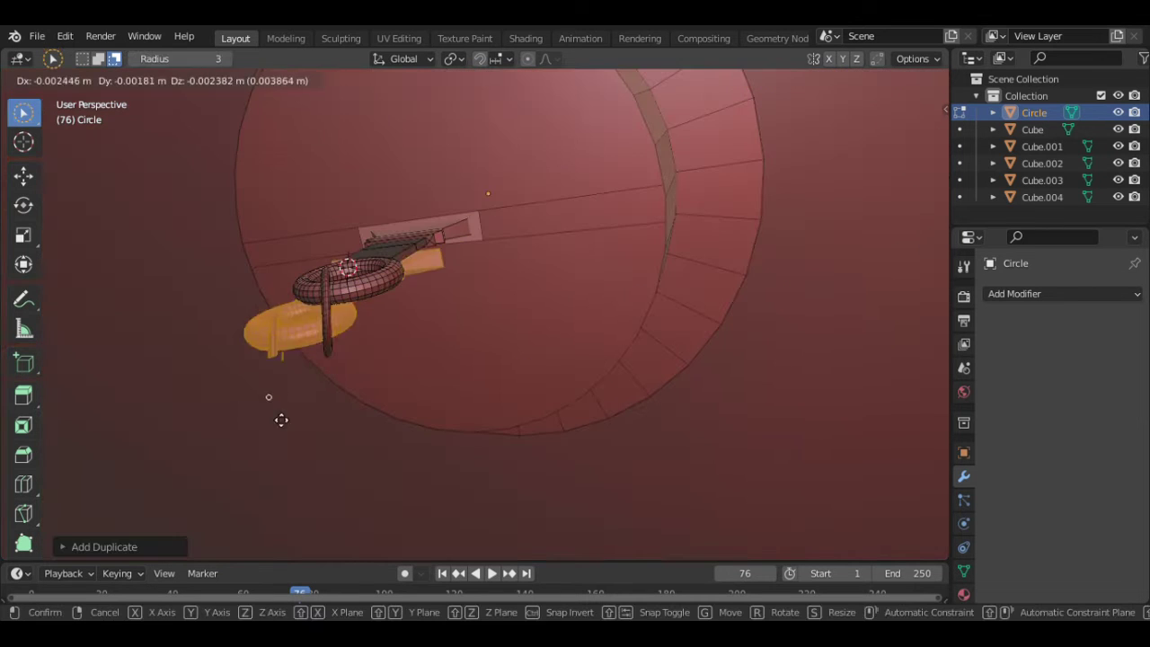
pyautogui.click(289, 482)
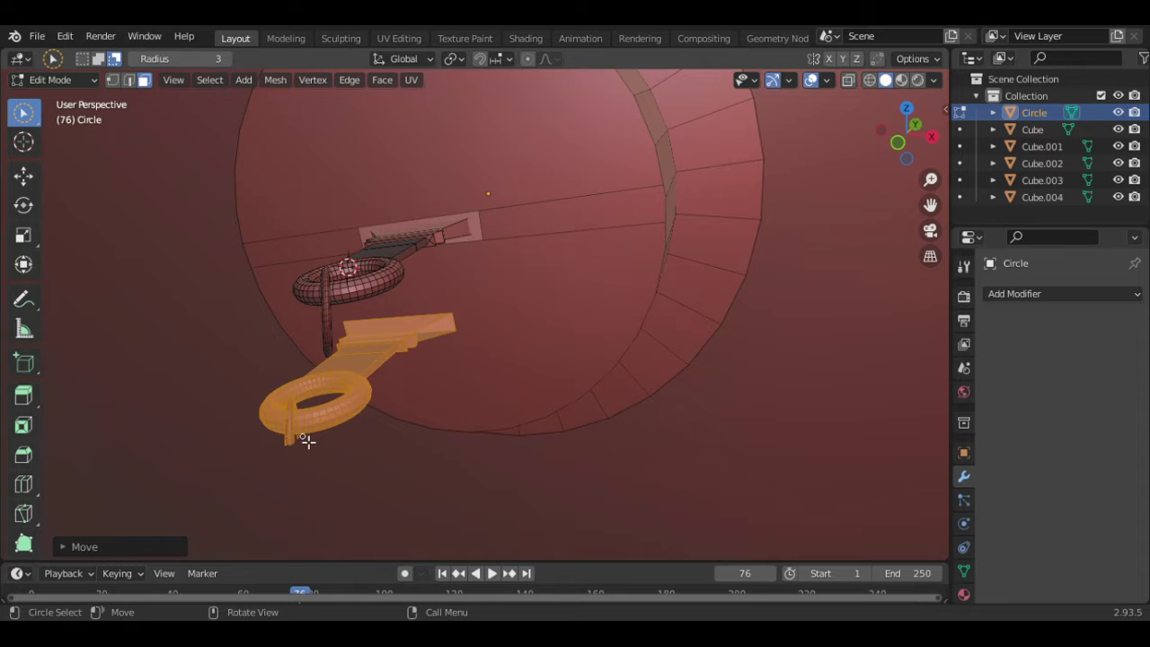
# Try to delete the leftover upright-ring fragment linked to the duplicated bracket and ring
pyautogui.moveTo(297, 444); pyautogui.dragTo(293, 458)
pyautogui.press('w')
pyautogui.press('w')
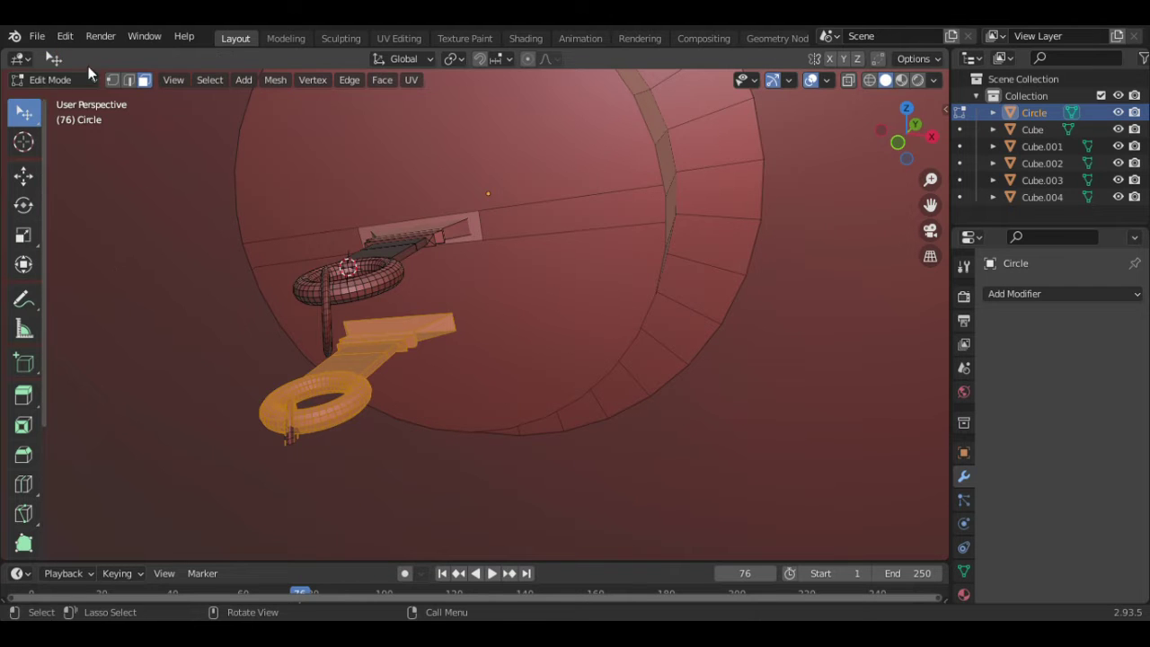
pyautogui.click(293, 440)
pyautogui.scroll(1, 294, 445)
pyautogui.scroll(-1, 295, 444)
pyautogui.keyDown('shift'); pyautogui.moveTo(294, 444); pyautogui.dragTo(521, 424, button='middle'); pyautogui.keyUp('shift')
pyautogui.scroll(3, 521, 424)
pyautogui.hotkey('ctrl', 'l')
pyautogui.press('x')
pyautogui.click(520, 420)
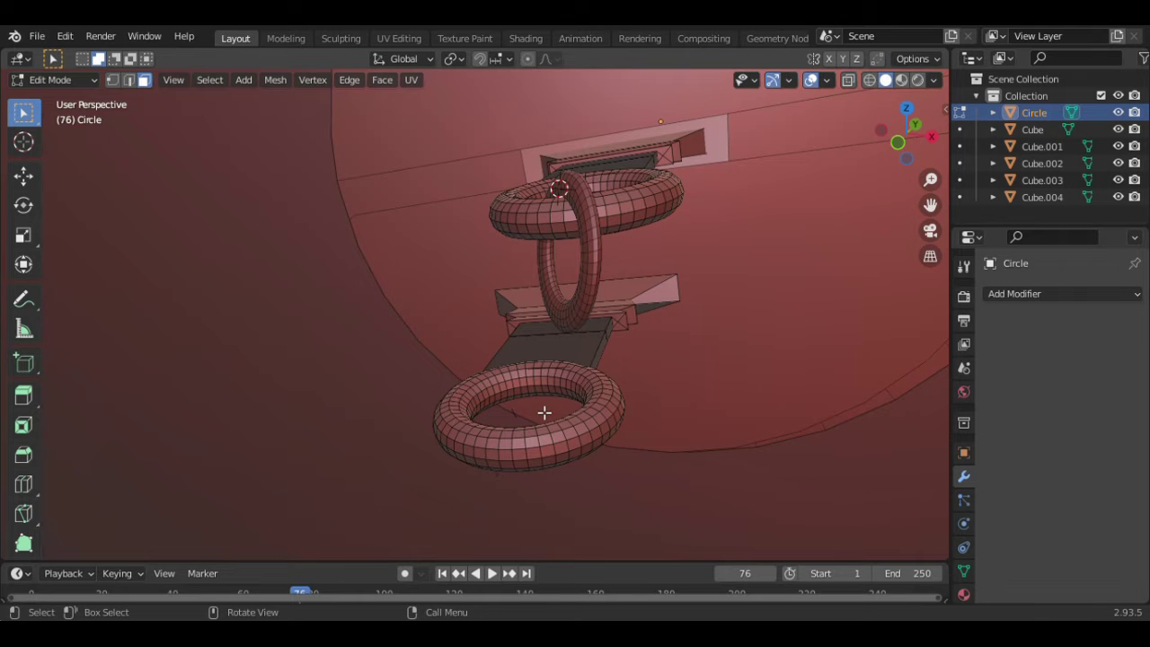
# Undo the fragment deletion and selection changes back to the fully selected duplicate
pyautogui.hotkey('ctrl', 'z')
pyautogui.hotkey('ctrl', 'z')
pyautogui.hotkey('ctrl', 'z')
pyautogui.hotkey('ctrl', 'z')
pyautogui.hotkey('ctrl', 'z')
pyautogui.hotkey('ctrl', 'z')
pyautogui.hotkey('ctrl', 'z')
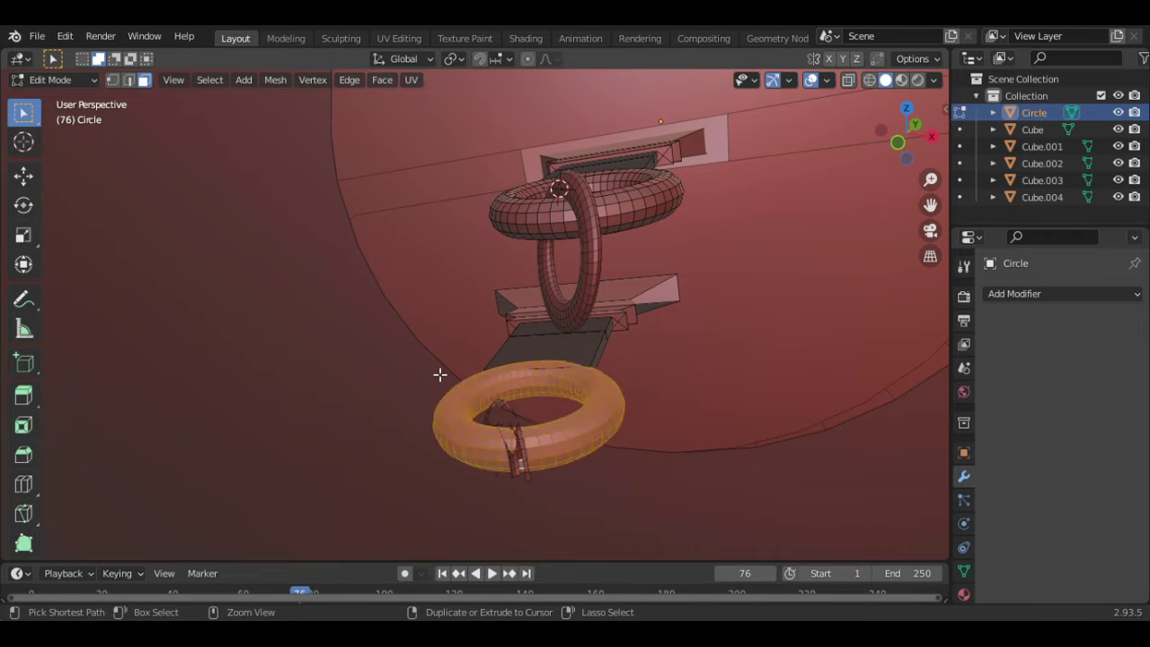
pyautogui.hotkey('ctrl', 'z')
pyautogui.hotkey('ctrl', 'z')
pyautogui.hotkey('ctrl', 'z')
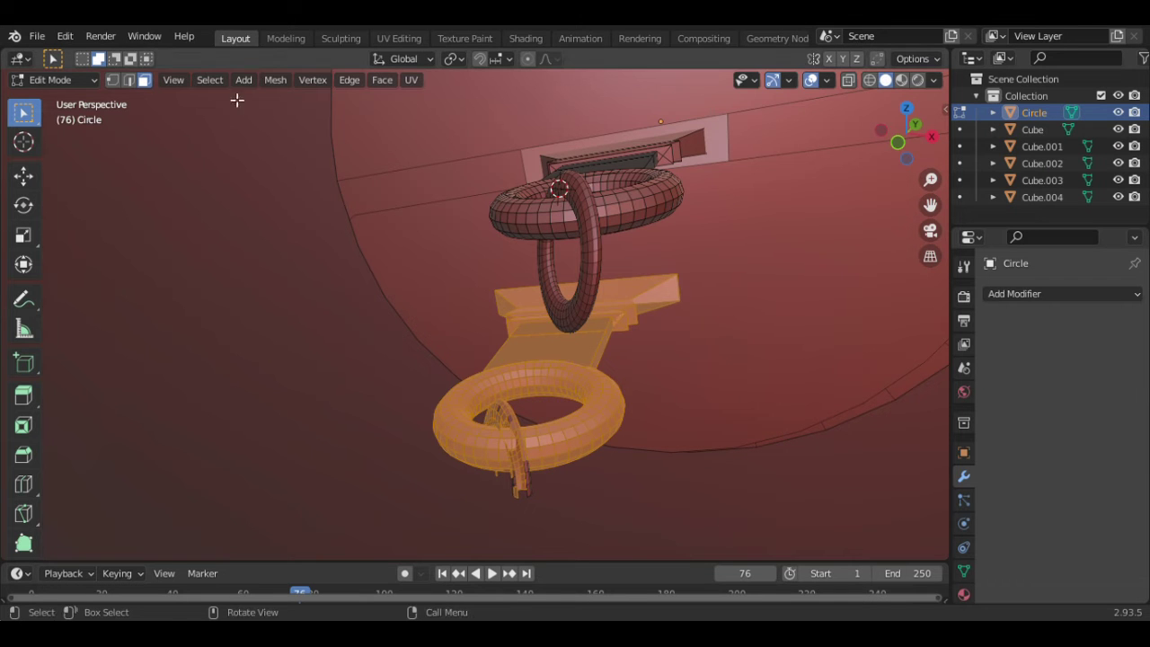
# Separate the duplicated bracket and ring into their own object and return to Object Mode
pyautogui.click(509, 419)
pyautogui.hotkey('ctrl', 'z')
pyautogui.click(78, 80)
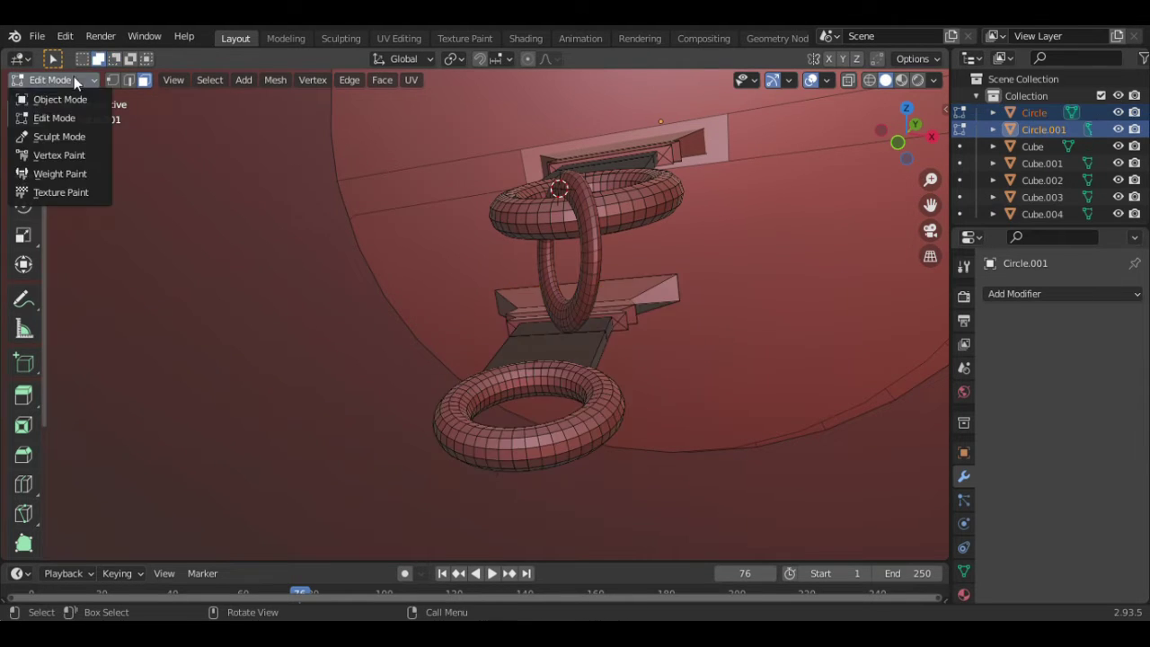
pyautogui.click(63, 100)
# Select the separated bracket-and-ring object and scale it down slightly
pyautogui.click(529, 351)
pyautogui.press('s')
pyautogui.press('Escape')
pyautogui.press('s')
pyautogui.click(511, 459)
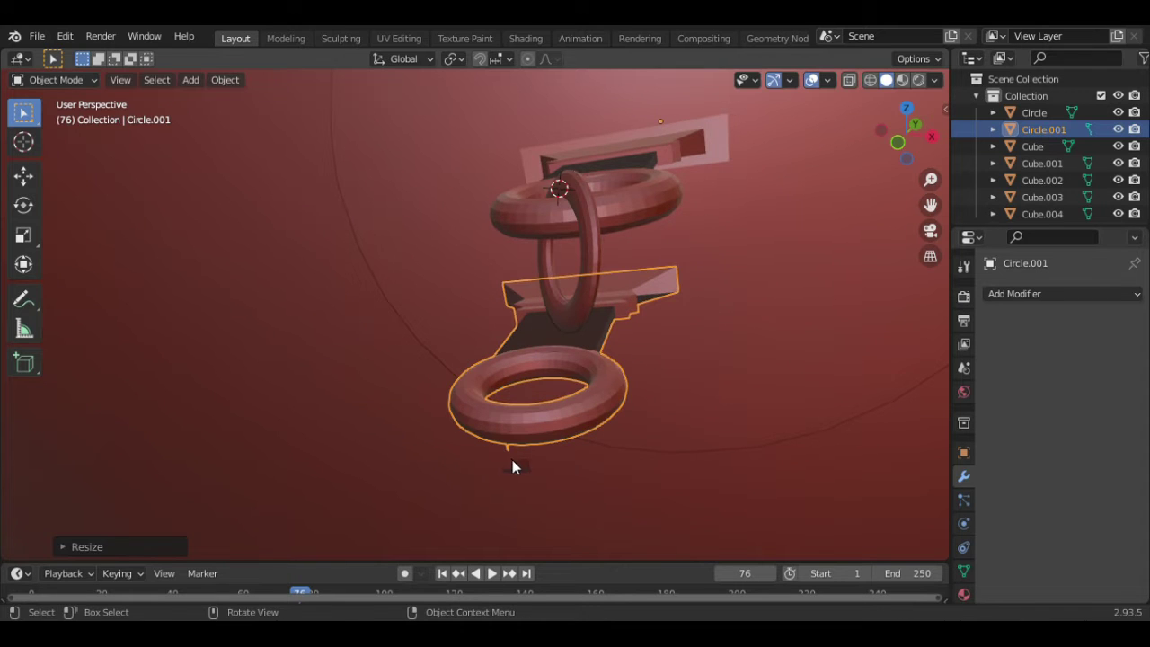
# Try to delete the small leftover fragment beneath the separated ring in Edit Mode
pyautogui.click(513, 467)
pyautogui.press('Tab')
pyautogui.press('x')
pyautogui.click(521, 439)
pyautogui.press('Tab')
pyautogui.click(498, 394)
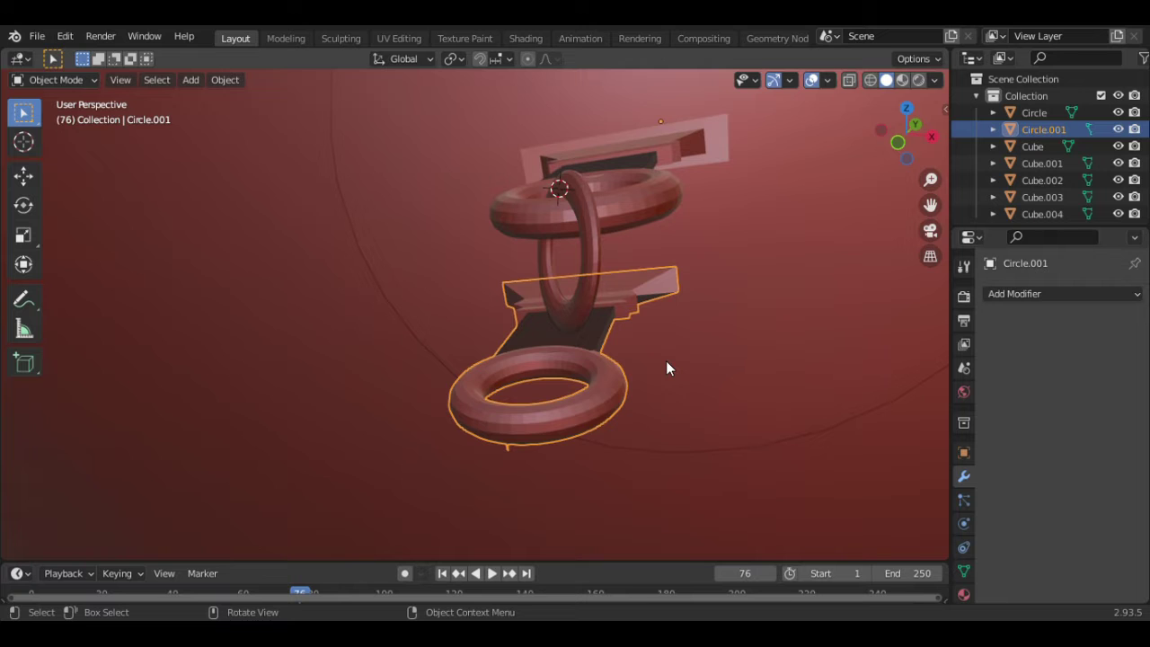
pyautogui.press('r')
pyautogui.press('y')
pyautogui.rightClick(735, 245)
pyautogui.scroll(-11, 680, 310)
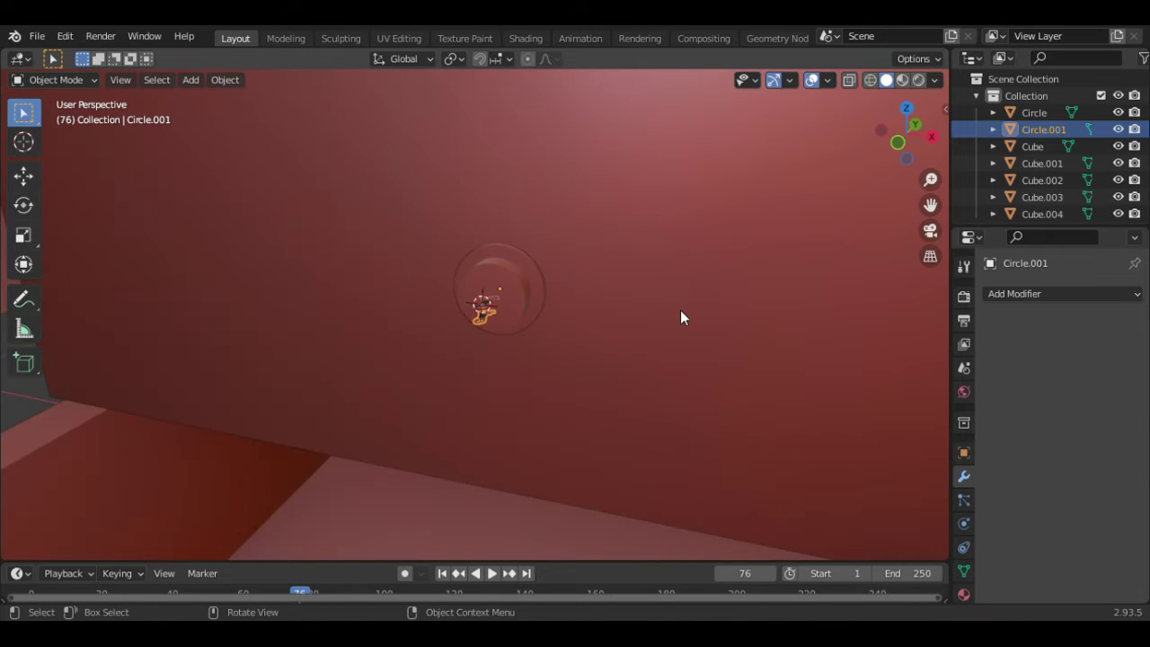
pyautogui.scroll(10, 679, 309)
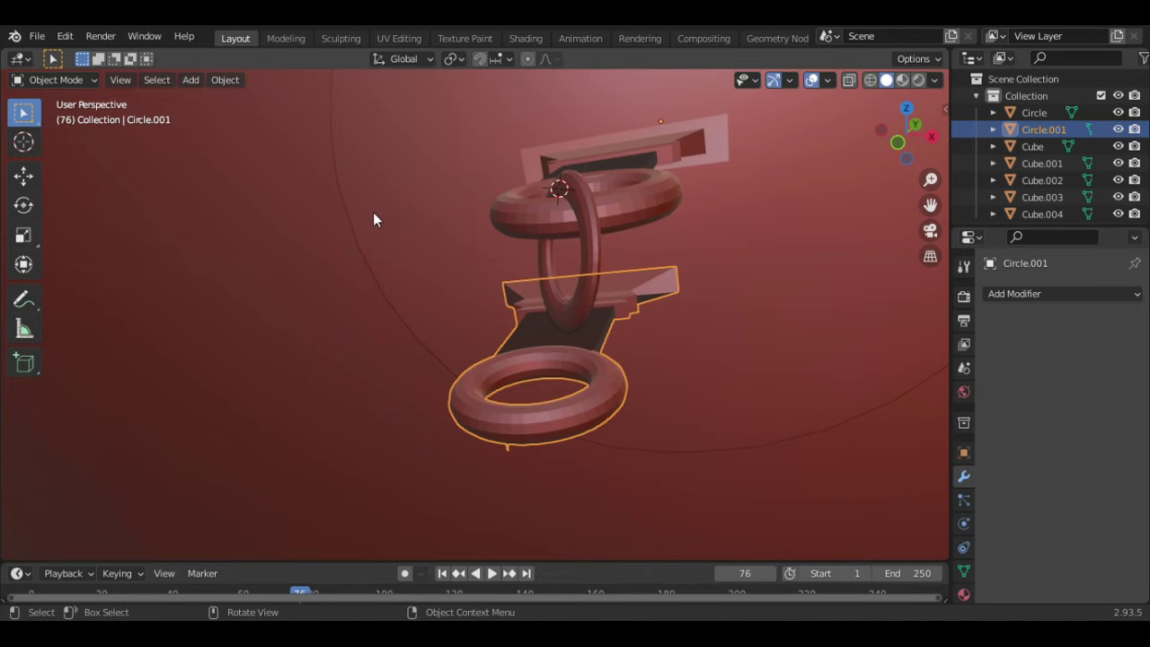
pyautogui.hotkey('shift', 's')
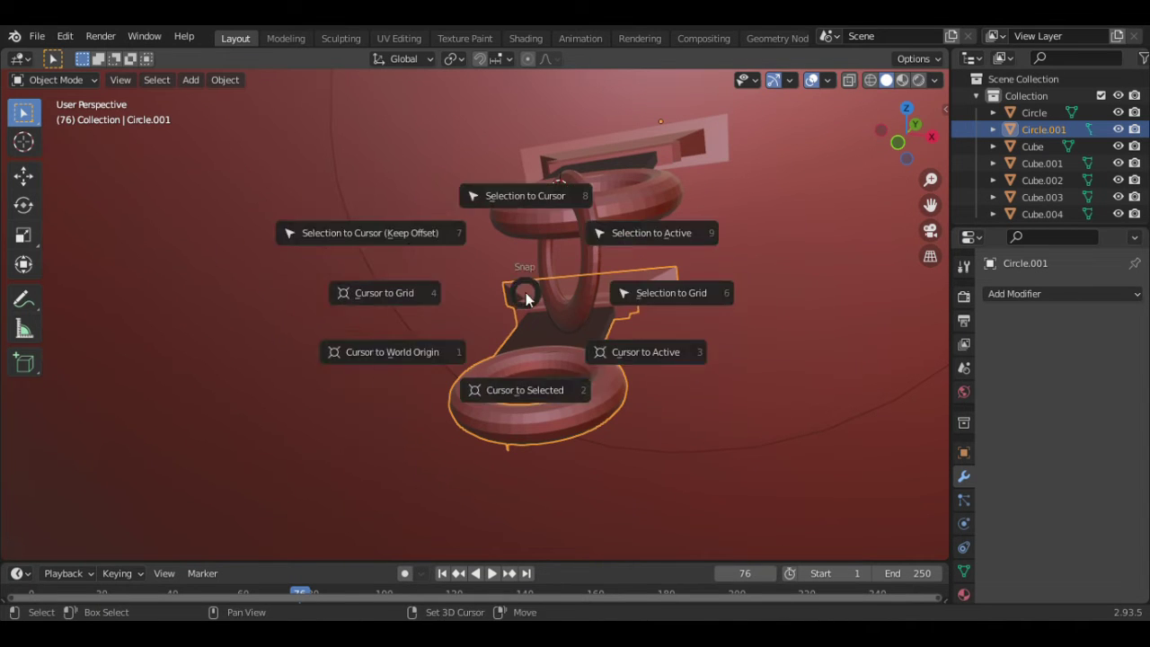
pyautogui.press('Escape')
# Reset the separated bracket-and-ring object's origin to its own centre and rotate it 90° about global Z
pyautogui.rightClick(444, 192)
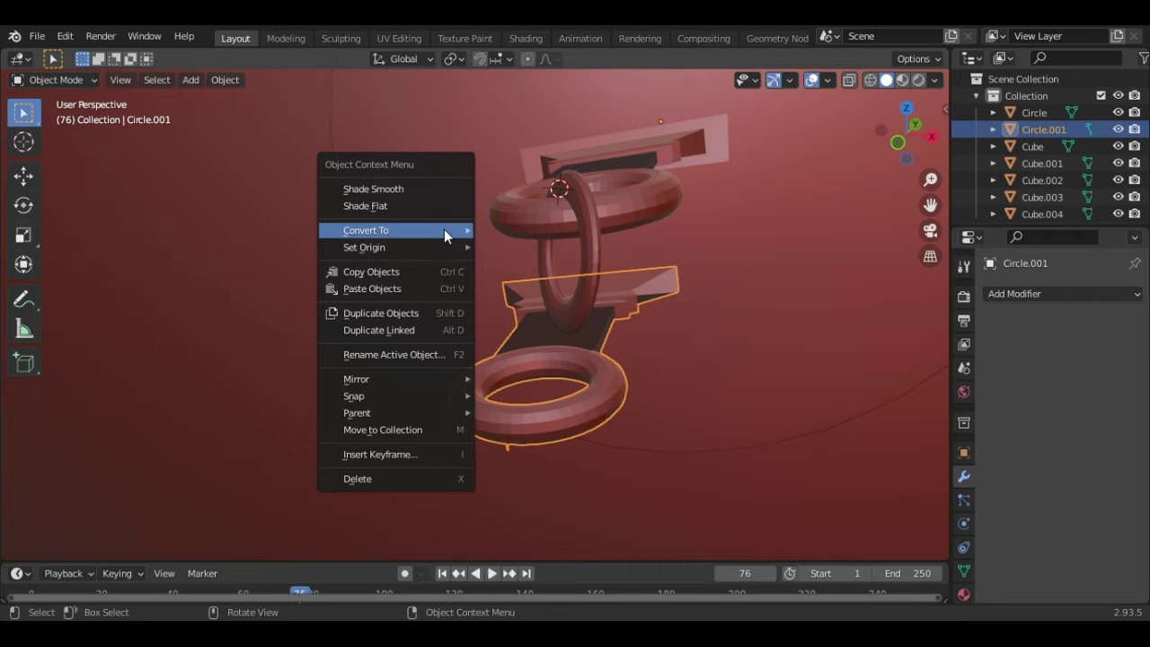
pyautogui.moveTo(431, 247)
pyautogui.click(560, 302)
pyautogui.press('r')
pyautogui.press('z')
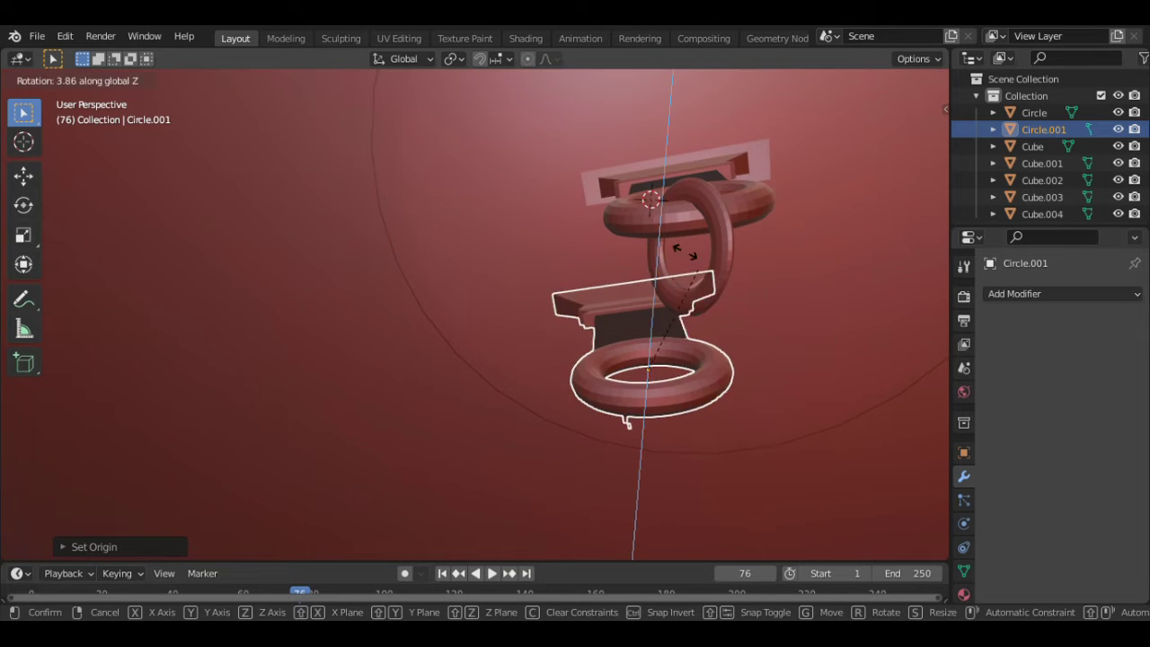
pyautogui.press('9')
pyautogui.press('0')
pyautogui.press('Return')
# Try further rotations of the bracket-and-ring object about the global X and Z axes, undoing the trial turn
pyautogui.press('r')
pyautogui.press('x')
pyautogui.rightClick(575, 342)
pyautogui.press('r')
pyautogui.press('z')
pyautogui.click(606, 426)
pyautogui.hotkey('ctrl', 'z')
# Rotate the bracket-and-ring object about global Y in 90° turns so the bracket hangs below its ring
pyautogui.write('ry90')
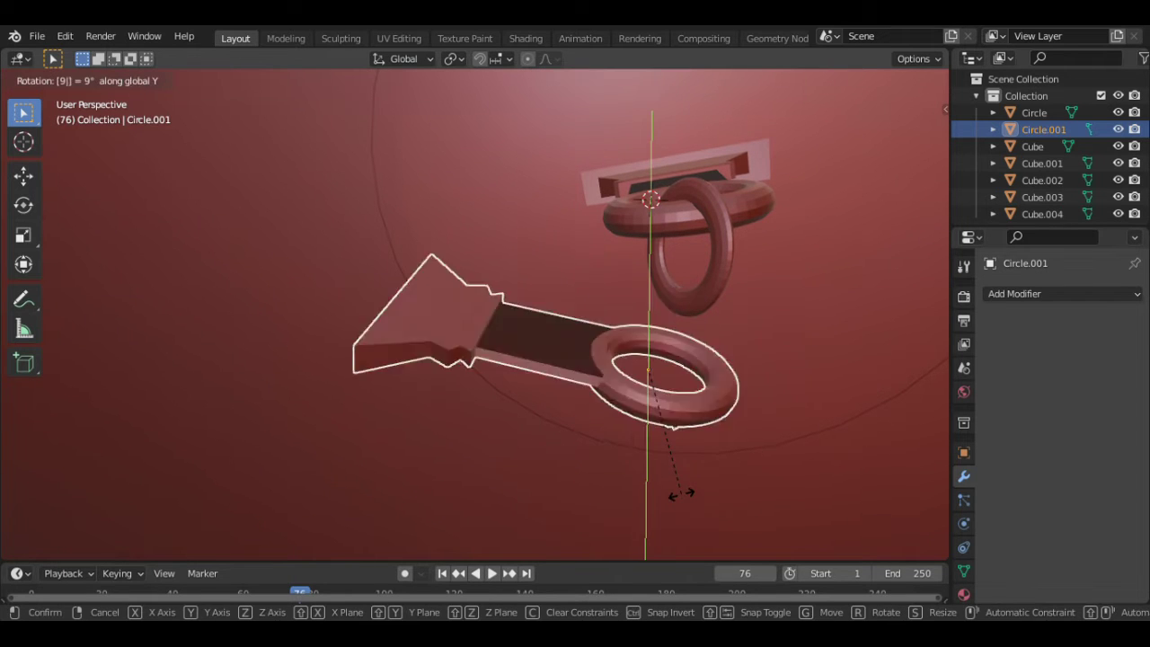
pyautogui.rightClick(681, 493)
pyautogui.press('r')
pyautogui.press('y')
pyautogui.press('9')
pyautogui.press('0')
pyautogui.press('Return')
pyautogui.press('s')
pyautogui.press('z')
pyautogui.press('Escape')
# Turn the hanging piece about global Z and move it along X and Z to link with the ring above
pyautogui.press('r')
pyautogui.press('z')
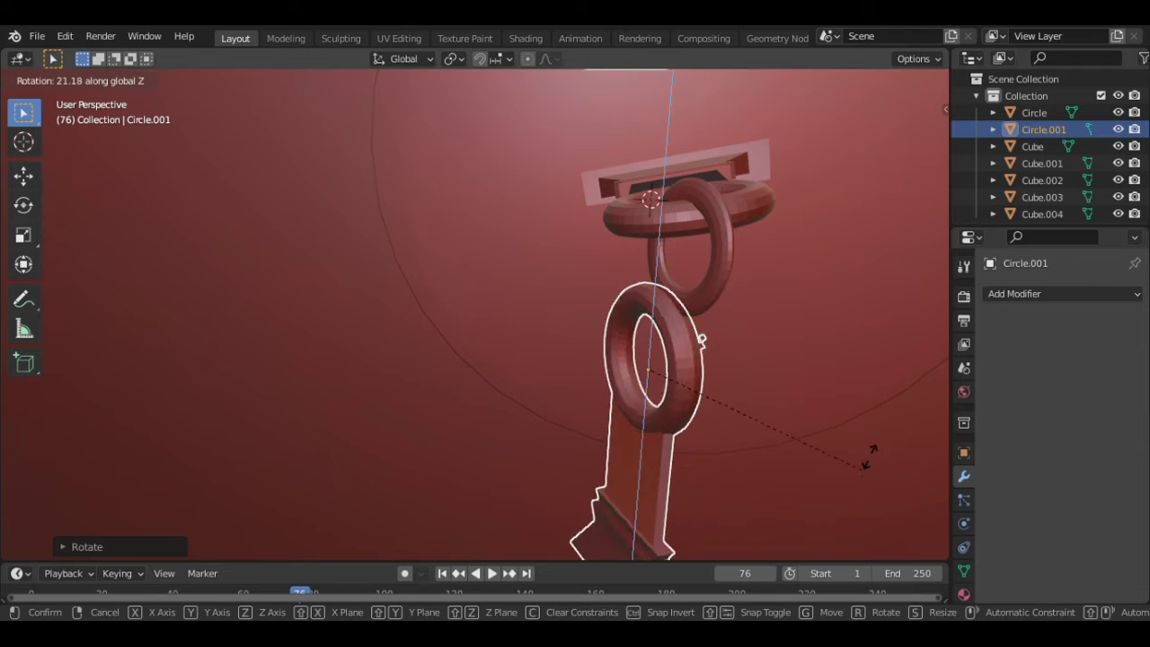
pyautogui.click(836, 355)
pyautogui.press('g')
pyautogui.press('x')
pyautogui.click(862, 306)
pyautogui.press('g')
pyautogui.press('z')
pyautogui.click(810, 309)
# In Edit Mode, scale the hanging piece's wide lower end to about 0.16 and extrude a smaller tapered tip from it
pyautogui.scroll(-8, 807, 310)
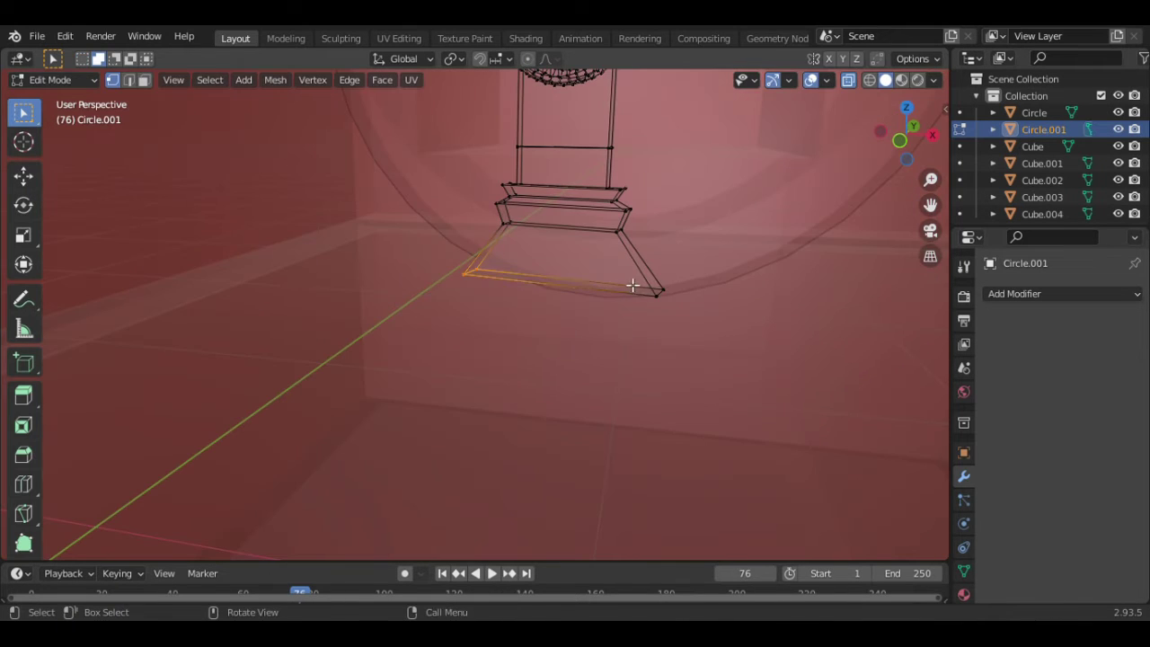
pyautogui.press('s')
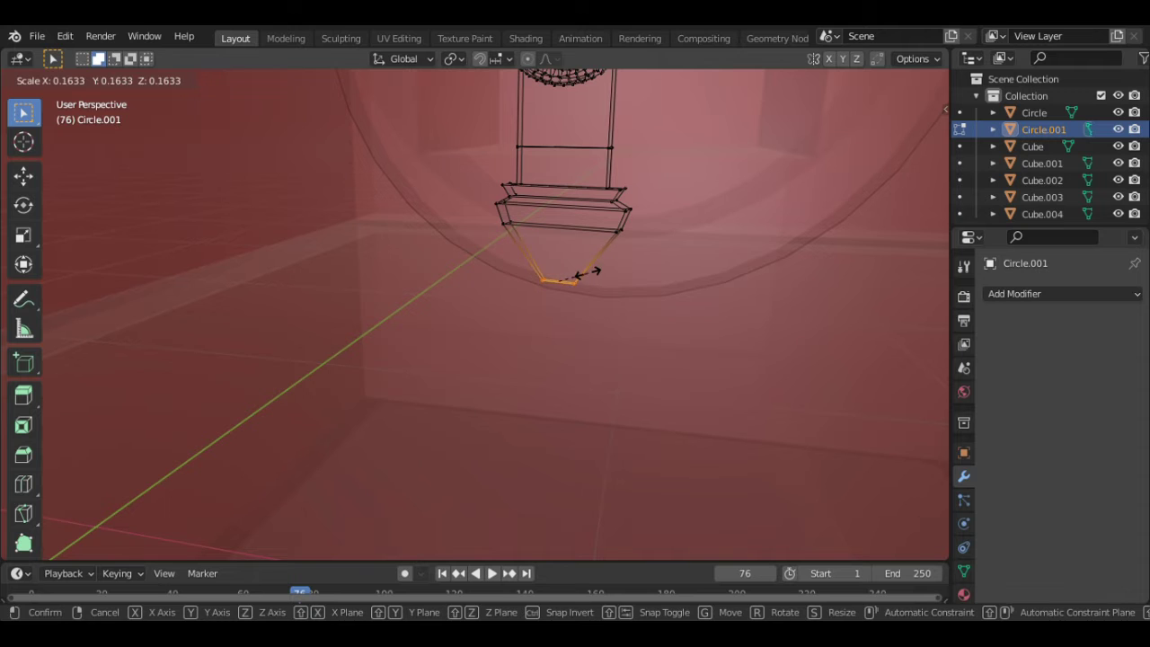
pyautogui.click(588, 274)
pyautogui.press('e')
pyautogui.click(594, 299)
pyautogui.press('s')
pyautogui.click(602, 305)
pyautogui.hotkey('alt', 'z')
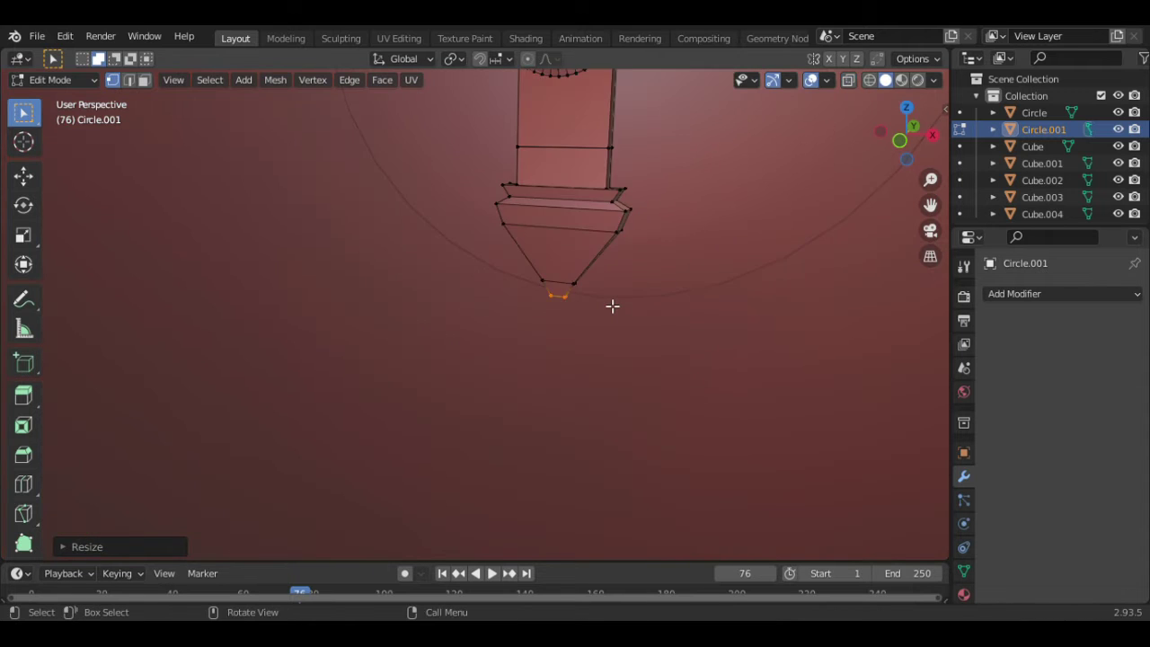
# Return to Object Mode, select all objects and reset their origins
pyautogui.press('a')
pyautogui.scroll(-6, 611, 305)
pyautogui.press('Tab')
pyautogui.press('a')
pyautogui.rightClick(562, 260)
pyautogui.moveTo(564, 260)
pyautogui.click(674, 277)
# Select the round knob together with its hanging piece and duplicate both in place
pyautogui.click(538, 219)
pyautogui.keyDown('shift'); pyautogui.click(499, 276); pyautogui.keyUp('shift')
pyautogui.keyDown('shift'); pyautogui.click(511, 237); pyautogui.keyUp('shift')
pyautogui.keyDown('shift'); pyautogui.click(512, 238); pyautogui.keyUp('shift')
pyautogui.keyDown('shift'); pyautogui.click(512, 238); pyautogui.keyUp('shift')
pyautogui.click(514, 240)
pyautogui.click(530, 248)
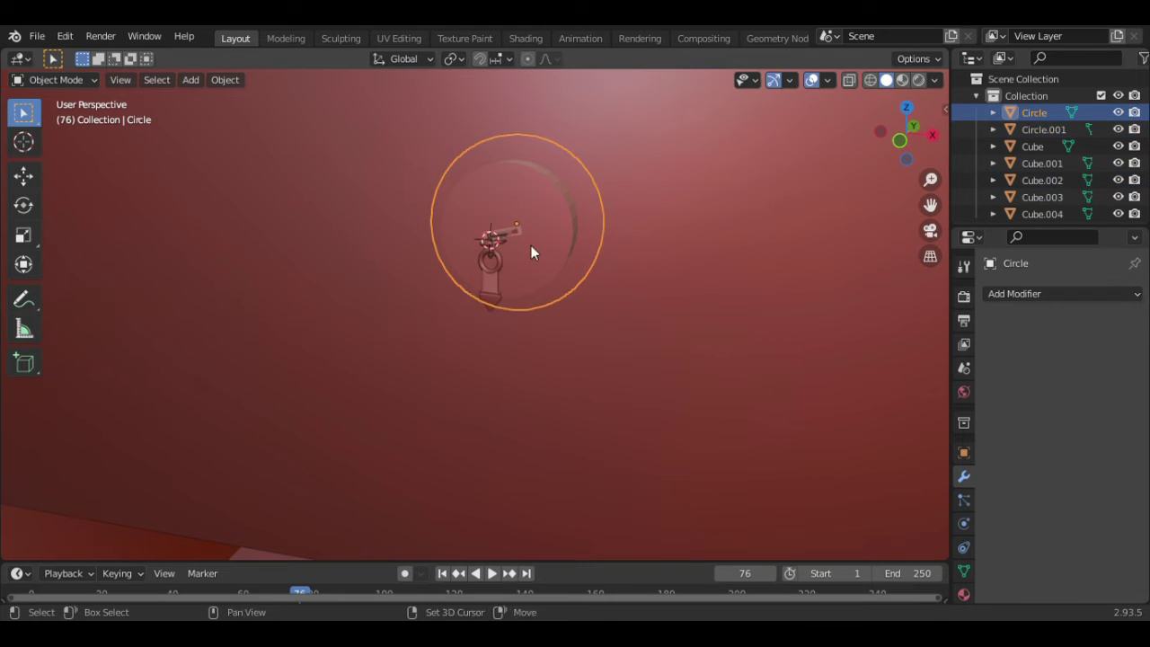
pyautogui.keyDown('shift'); pyautogui.click(499, 272); pyautogui.keyUp('shift')
pyautogui.rightClick(537, 262)
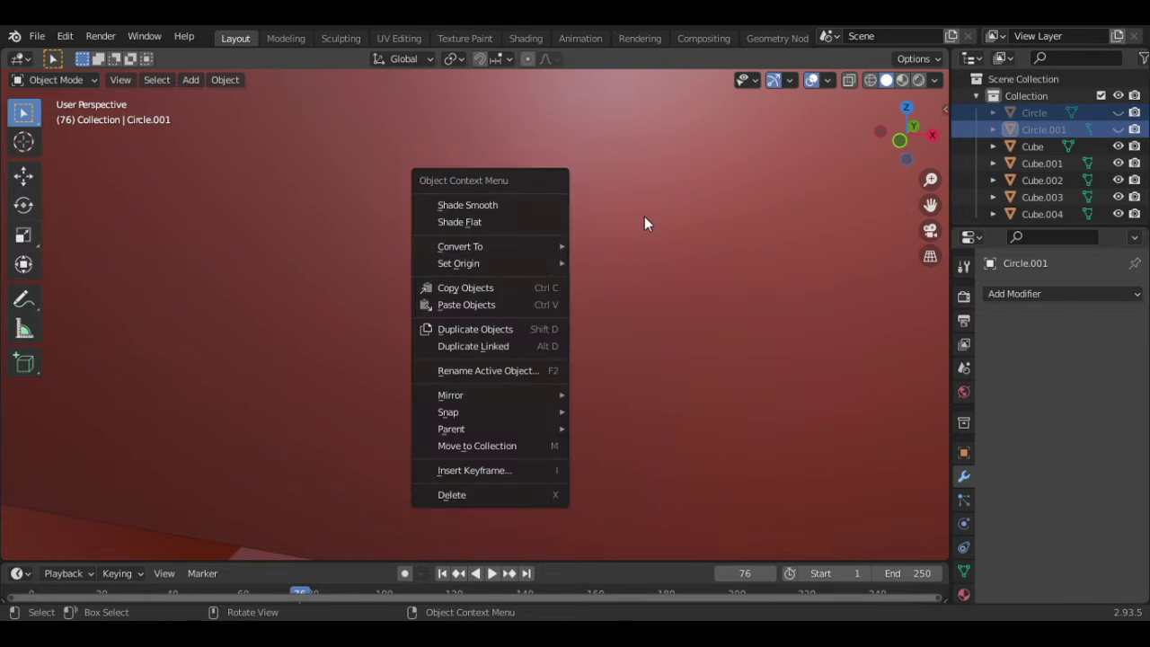
pyautogui.hotkey('shift', 'd')
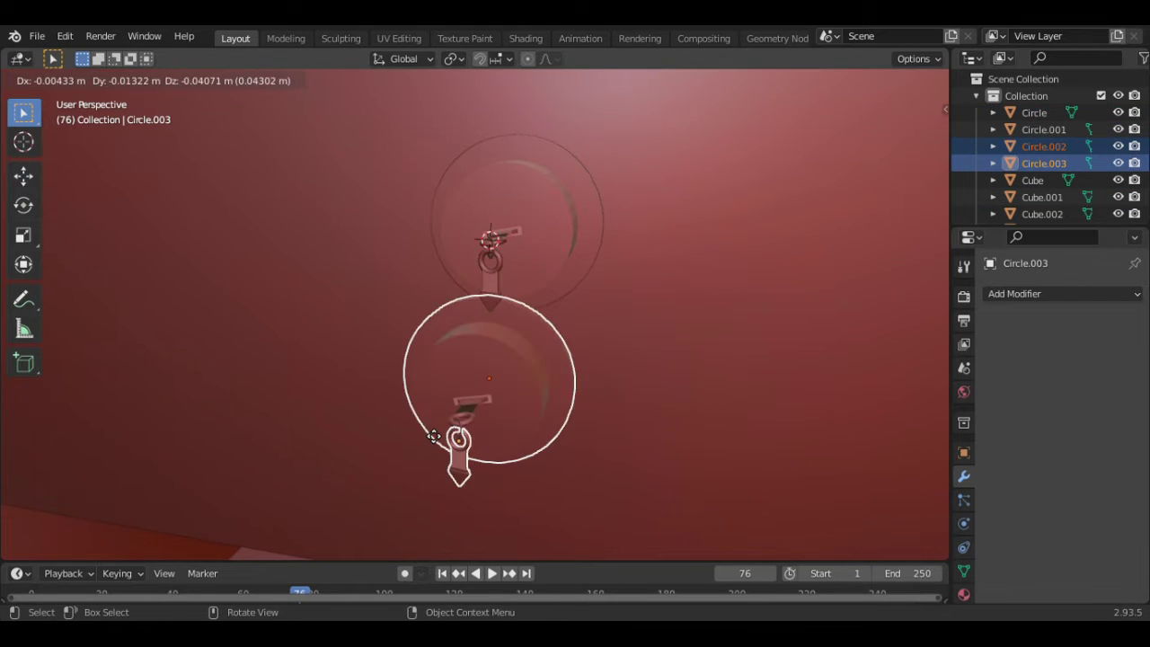
pyautogui.rightClick(431, 436)
# Move the duplicated knob and hanging piece down along Z to the height of the lower drawer
pyautogui.click(899, 140)
pyautogui.press('g')
pyautogui.press('z')
pyautogui.click(632, 443)
pyautogui.press('g')
pyautogui.press('y')
pyautogui.press('Escape')
pyautogui.moveTo(623, 341); pyautogui.dragTo(695, 456, button='middle')
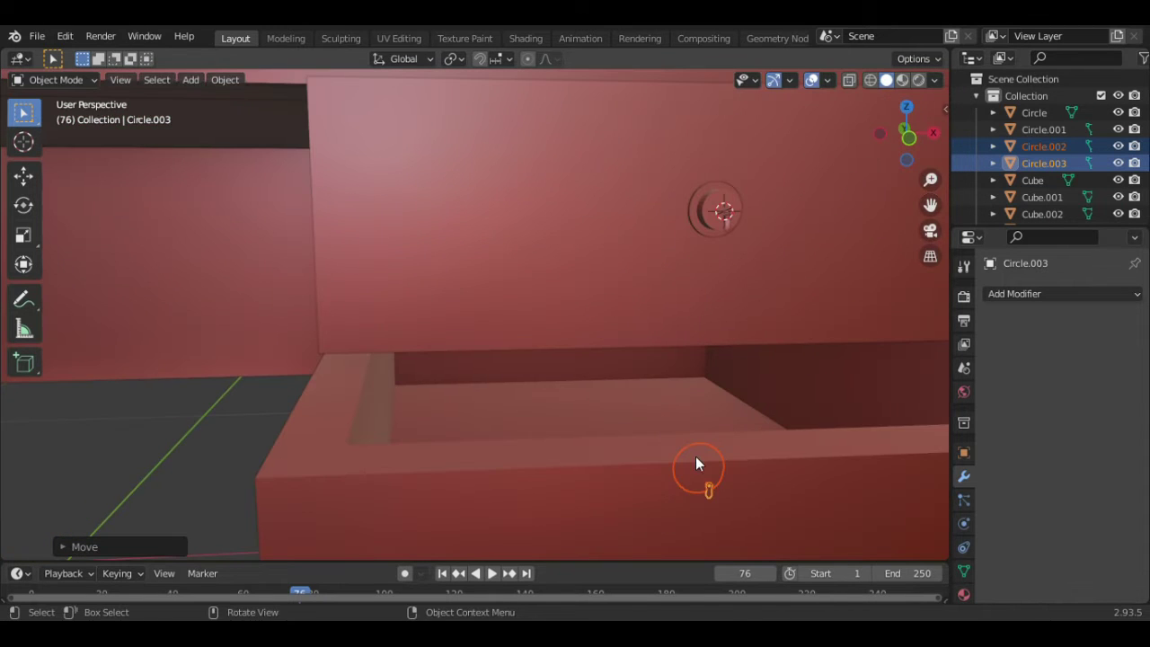
# Move the duplicated knob and hanging piece along Y onto the lower drawer's front face
pyautogui.press('g')
pyautogui.press('y')
pyautogui.click(762, 533)
pyautogui.moveTo(767, 528); pyautogui.dragTo(618, 449, button='middle')
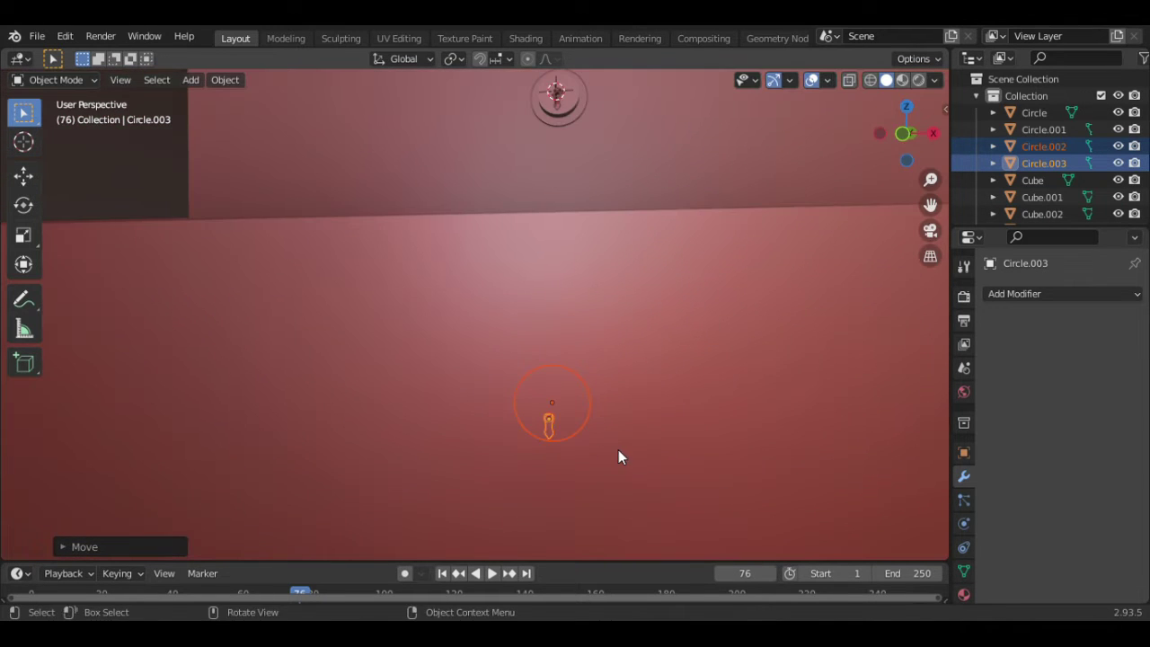
pyautogui.press('g')
pyautogui.press('y')
pyautogui.click(632, 506)
# Select the upper drawer's knob and hanging piece and raise them about 0.066 m along Z
pyautogui.moveTo(629, 503); pyautogui.dragTo(376, 387, button='middle')
pyautogui.click(376, 387)
pyautogui.press('KP_Decimal')
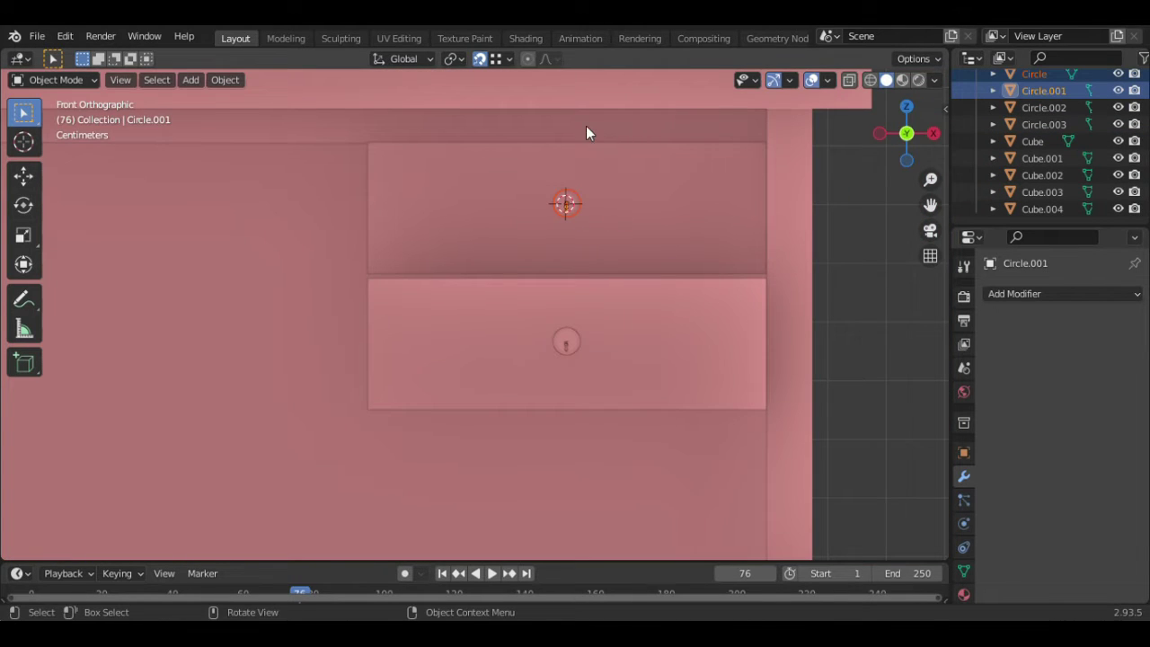
pyautogui.press('g')
pyautogui.press('z')
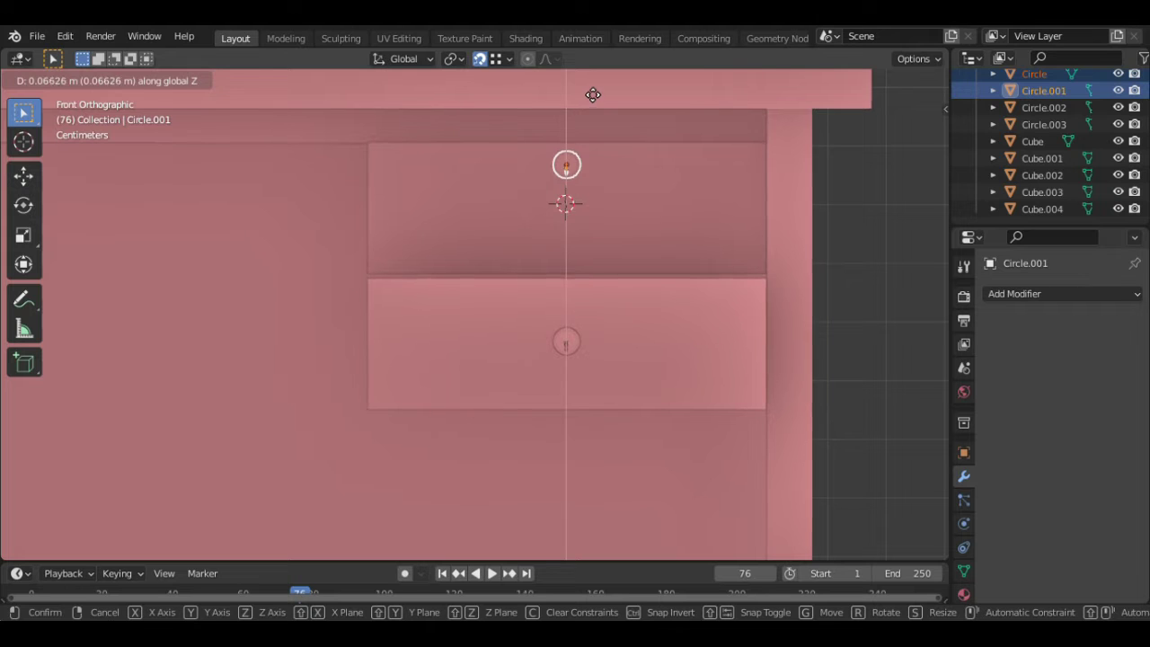
pyautogui.click(592, 95)
# Select the lower drawer's knob and hanging piece and raise them along Z on the drawer front
pyautogui.click(566, 348)
pyautogui.keyDown('shift'); pyautogui.click(566, 348); pyautogui.keyUp('shift')
pyautogui.press('g')
pyautogui.press('z')
pyautogui.click(569, 308)
pyautogui.click(602, 299)
pyautogui.click(629, 254)
# Add a NURBS surface patch, scale it down and move it along Z
pyautogui.hotkey('alt', 'a')
pyautogui.hotkey('shift', 'a')
pyautogui.moveTo(593, 309)
pyautogui.click(738, 339)
pyautogui.press('s')
pyautogui.click(628, 215)
pyautogui.press('g')
pyautogui.press('z')
pyautogui.click(637, 216)
# Scale the surface patch down again and narrow it along X to drawer-handle width
pyautogui.moveTo(637, 215); pyautogui.dragTo(669, 275, button='middle')
pyautogui.press('s')
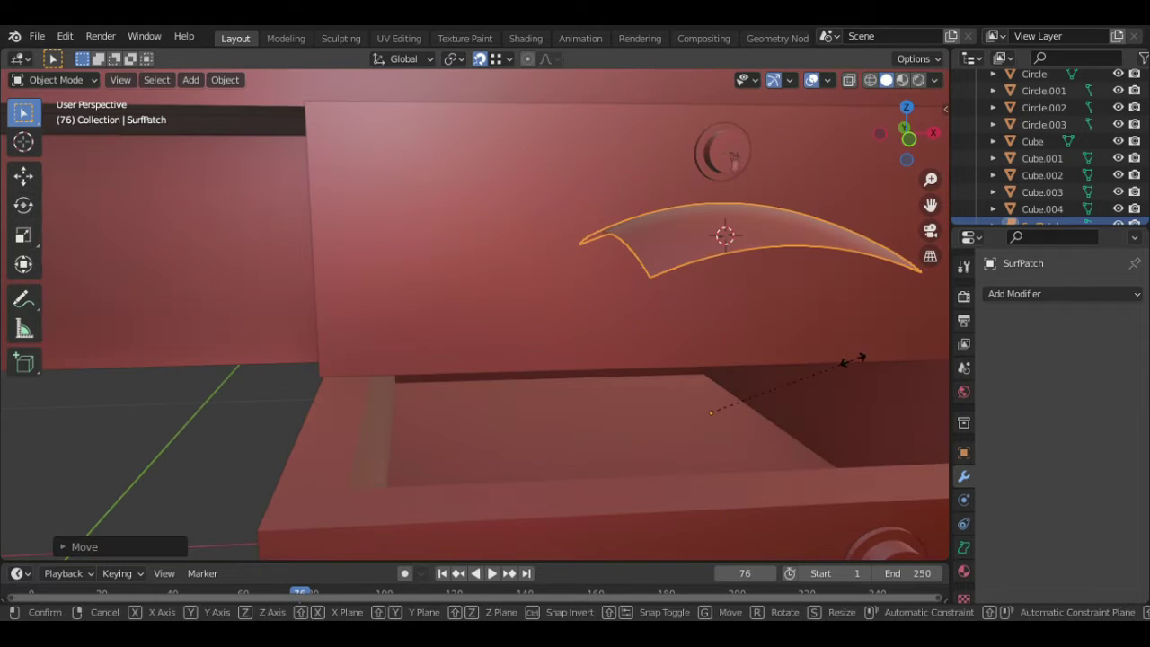
pyautogui.press('x')
pyautogui.click(717, 401)
pyautogui.press('r')
pyautogui.press('y')
pyautogui.rightClick(618, 363)
# Rotate the surface patch about the global Y and X axes so it curves like a drawer handle
pyautogui.press('r')
pyautogui.press('y')
pyautogui.click(590, 324)
pyautogui.press('r')
pyautogui.press('x')
pyautogui.click(730, 480)
# Raise the curved handle strip along Z to below the upper drawer's knob and adjust its depth by scaling along Y
pyautogui.press('g')
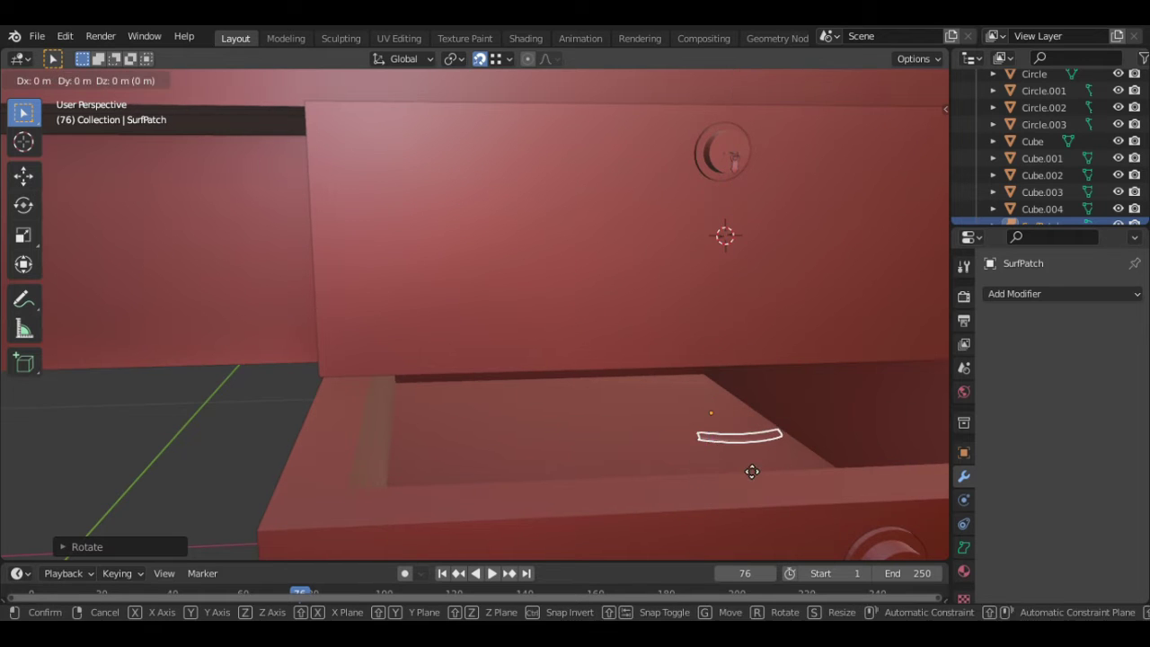
pyautogui.press('z')
pyautogui.click(758, 241)
pyautogui.moveTo(758, 241); pyautogui.dragTo(704, 247, button='middle')
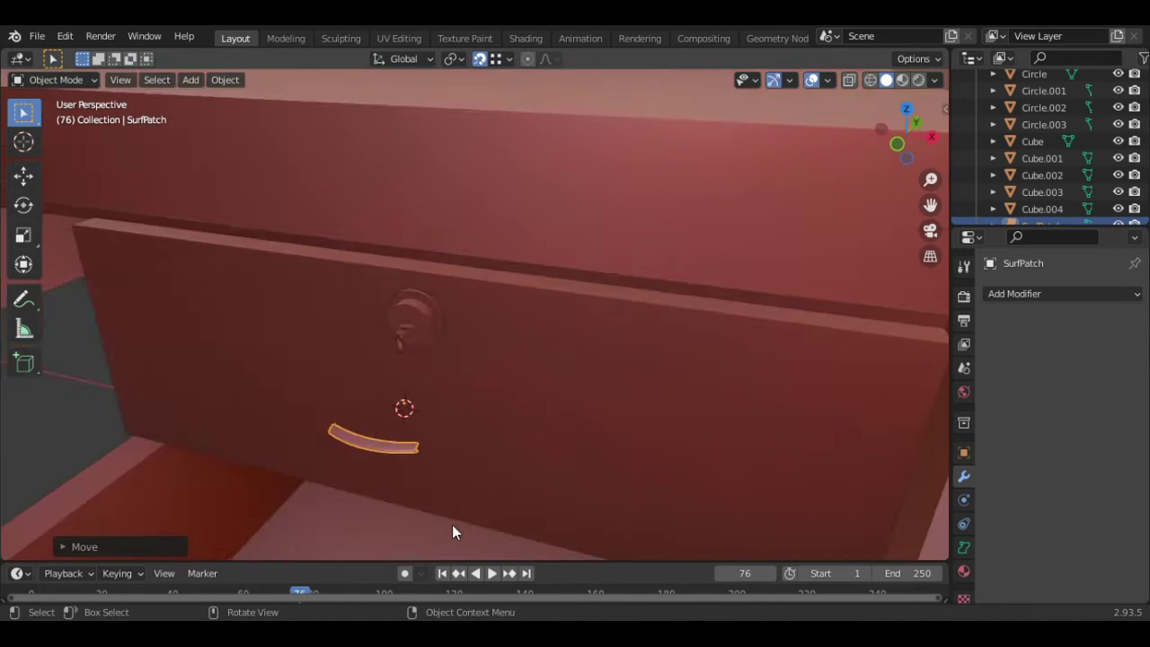
pyautogui.press('s')
pyautogui.press('y')
pyautogui.click(402, 447)
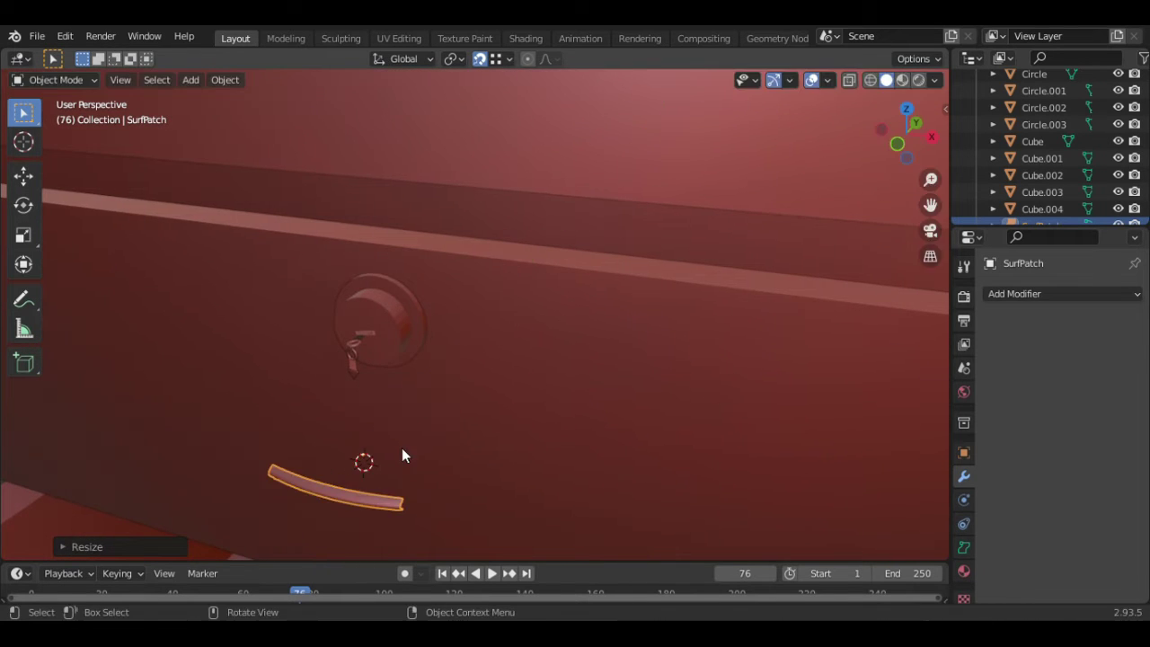
# Adjust the handle strip's width along X and move it along Z and Y against the upper drawer front
pyautogui.press('s')
pyautogui.press('x')
pyautogui.click(395, 437)
pyautogui.press('g')
pyautogui.press('z')
pyautogui.click(397, 394)
pyautogui.moveTo(397, 395); pyautogui.dragTo(706, 476, button='middle')
pyautogui.press('g')
pyautogui.press('y')
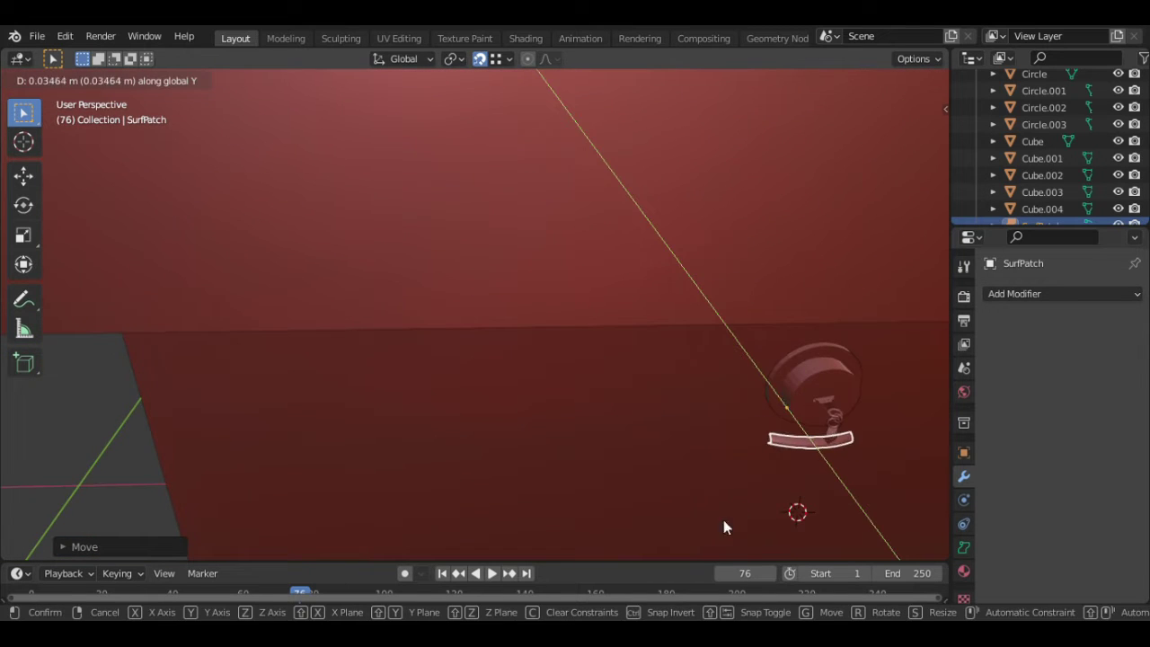
pyautogui.click(708, 550)
# Scale the handle strip uniformly and reposition it along X and Y beneath the upper drawer's knob
pyautogui.press('KP_1')
pyautogui.press('s')
pyautogui.click(640, 158)
pyautogui.moveTo(632, 160); pyautogui.dragTo(580, 264, button='middle')
pyautogui.press('KP_1')
pyautogui.press('g')
pyautogui.press('x')
pyautogui.click(620, 201)
pyautogui.press('g')
pyautogui.press('y')
pyautogui.click(609, 339)
# Try a Build modifier on the curved handle strip and remove it
pyautogui.click(1060, 294)
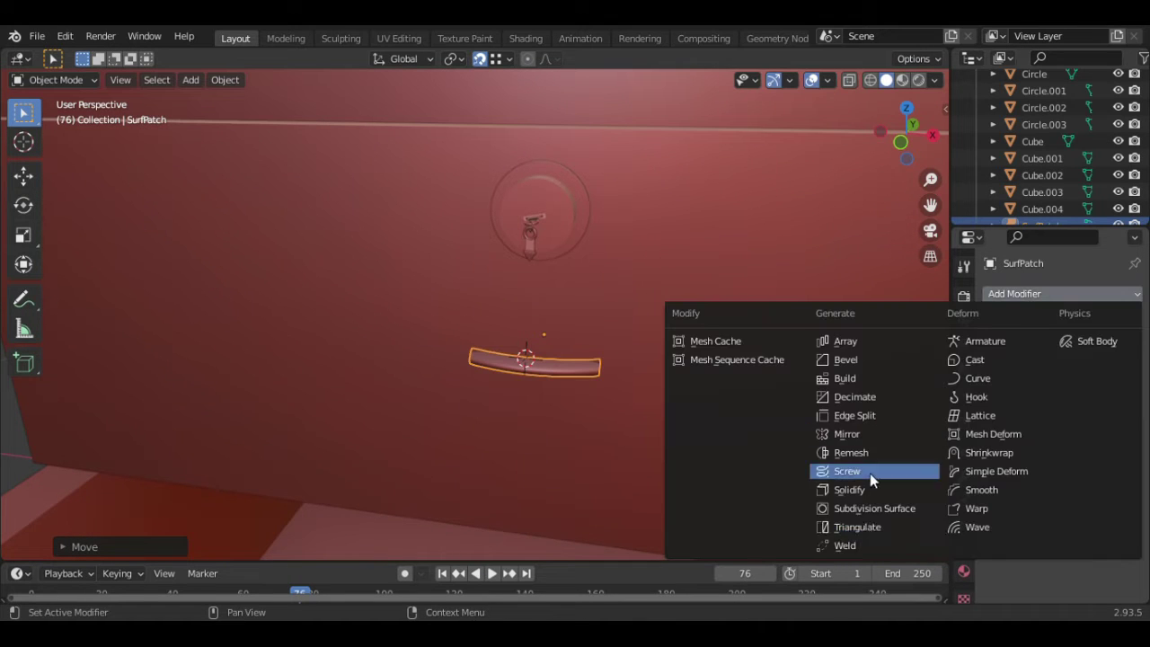
pyautogui.click(839, 378)
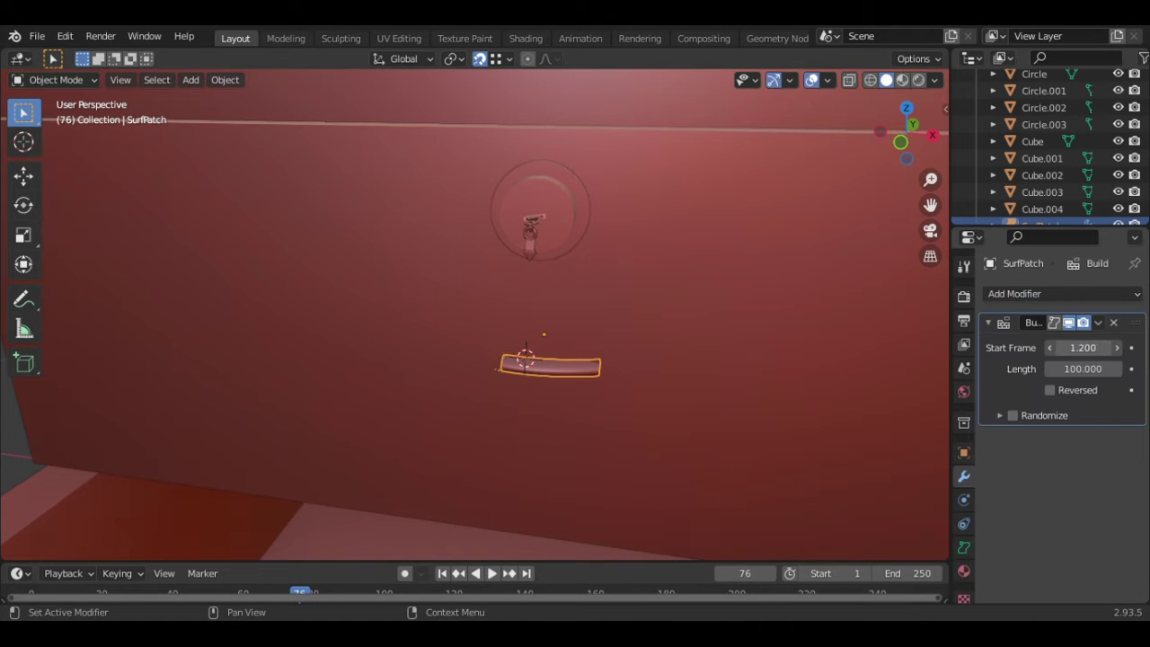
pyautogui.click(1110, 322)
# Try a Remesh modifier in Smooth and Sharp modes on the handle strip and remove it
pyautogui.click(1069, 293)
pyautogui.click(1078, 297)
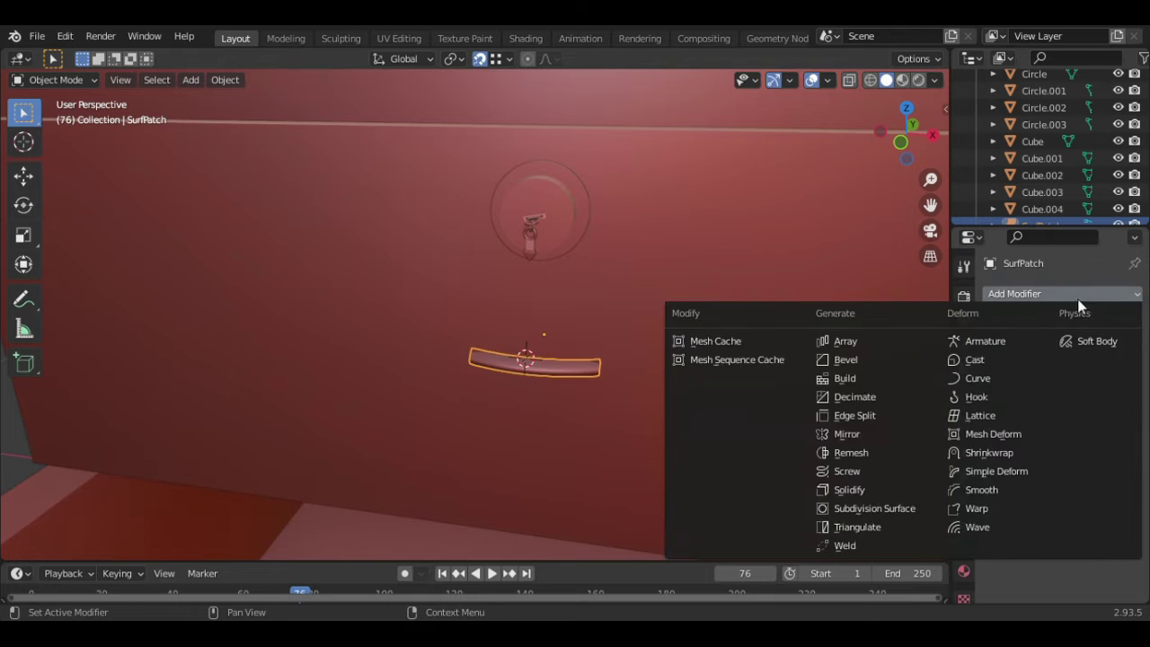
pyautogui.click(858, 453)
pyautogui.click(1080, 347)
pyautogui.click(1042, 347)
pyautogui.click(1071, 349)
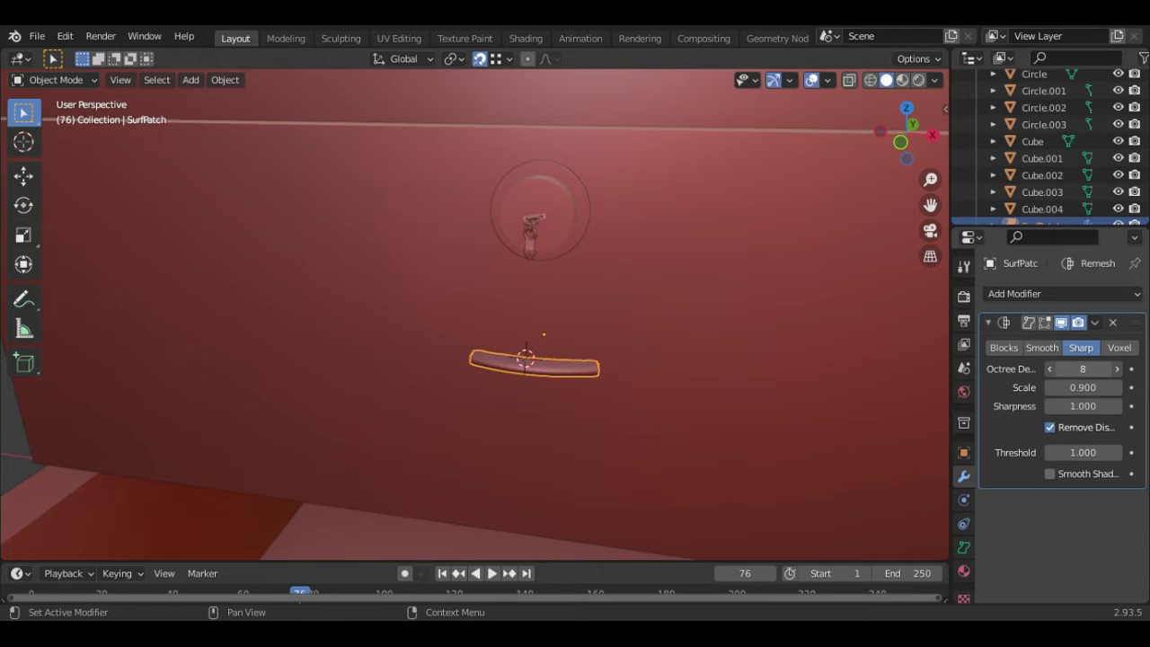
pyautogui.click(1112, 322)
# Convert the curved handle surface patch to a mesh object
pyautogui.press('Tab')
pyautogui.press('g')
pyautogui.press('Escape')
pyautogui.press('Tab')
pyautogui.click(181, 84)
pyautogui.click(436, 542)
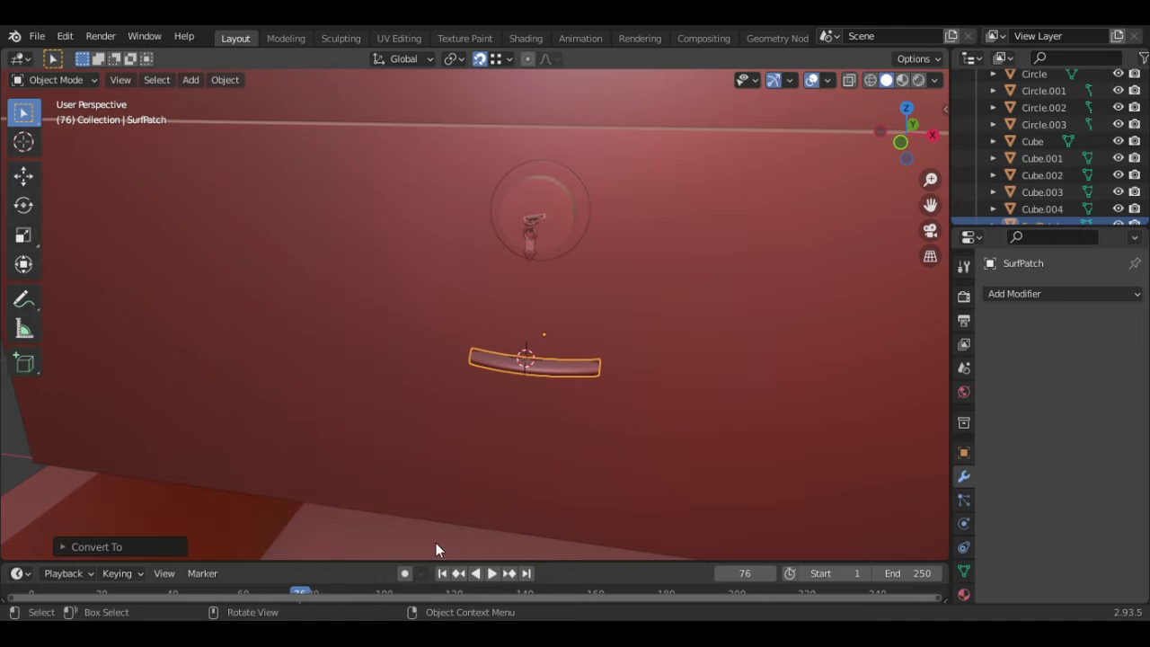
# Try moving the curved handle's mesh along Y in Edit Mode and undo the changes
pyautogui.press('Tab')
pyautogui.moveTo(625, 373); pyautogui.dragTo(272, 444, button='middle')
pyautogui.press('g')
pyautogui.press('y')
pyautogui.click(311, 484)
pyautogui.moveTo(311, 484); pyautogui.dragTo(682, 457, button='middle')
pyautogui.keyDown('shift'); pyautogui.moveTo(682, 457); pyautogui.dragTo(705, 490); pyautogui.keyUp('shift')
pyautogui.press('g')
pyautogui.press('y')
pyautogui.rightClick(715, 503)
pyautogui.press('g')
pyautogui.press('y')
pyautogui.rightClick(695, 449)
pyautogui.hotkey('ctrl', 'z')
pyautogui.hotkey('ctrl', 'z')
# Select the vertices at both ends of the curved handle and move them along Y toward the drawer front
pyautogui.press('Tab')
pyautogui.press('Tab')
pyautogui.moveTo(838, 500); pyautogui.dragTo(518, 445, button='middle')
pyautogui.hotkey('alt', 'a')
pyautogui.hotkey('alt', 'z')
pyautogui.moveTo(180, 273); pyautogui.dragTo(227, 332)
pyautogui.moveTo(542, 286); pyautogui.dragTo(579, 280, button='middle')
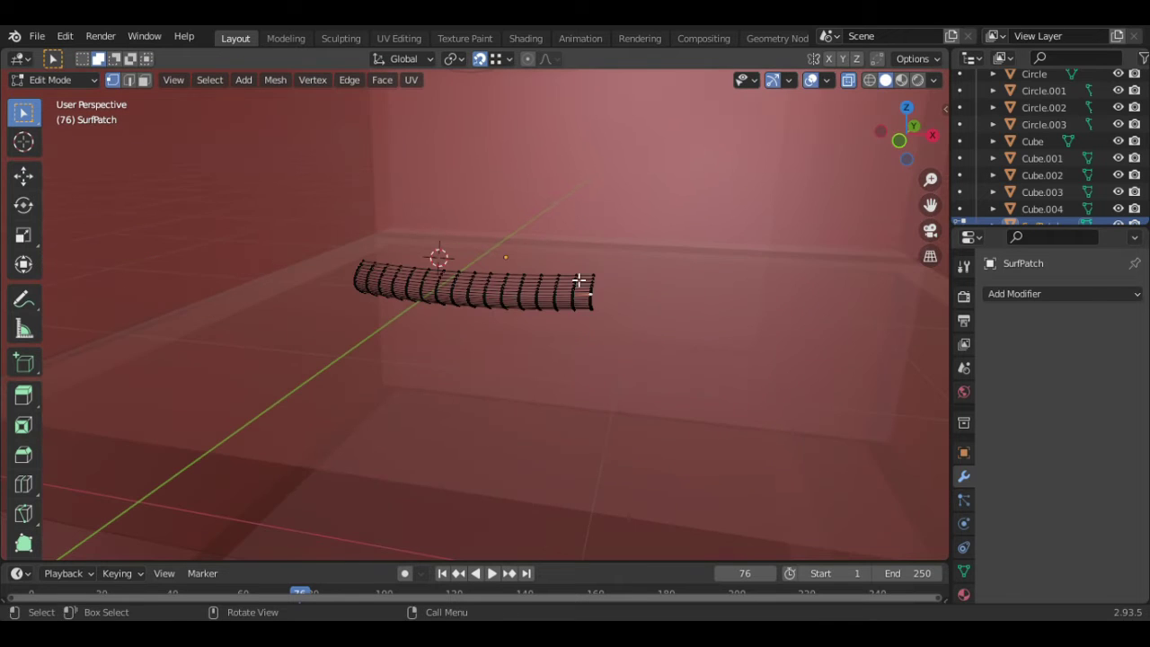
pyautogui.keyDown('shift'); pyautogui.moveTo(469, 278); pyautogui.dragTo(818, 262, button='middle'); pyautogui.keyUp('shift')
pyautogui.hotkey('alt', 'z')
pyautogui.scroll(-3, 884, 345)
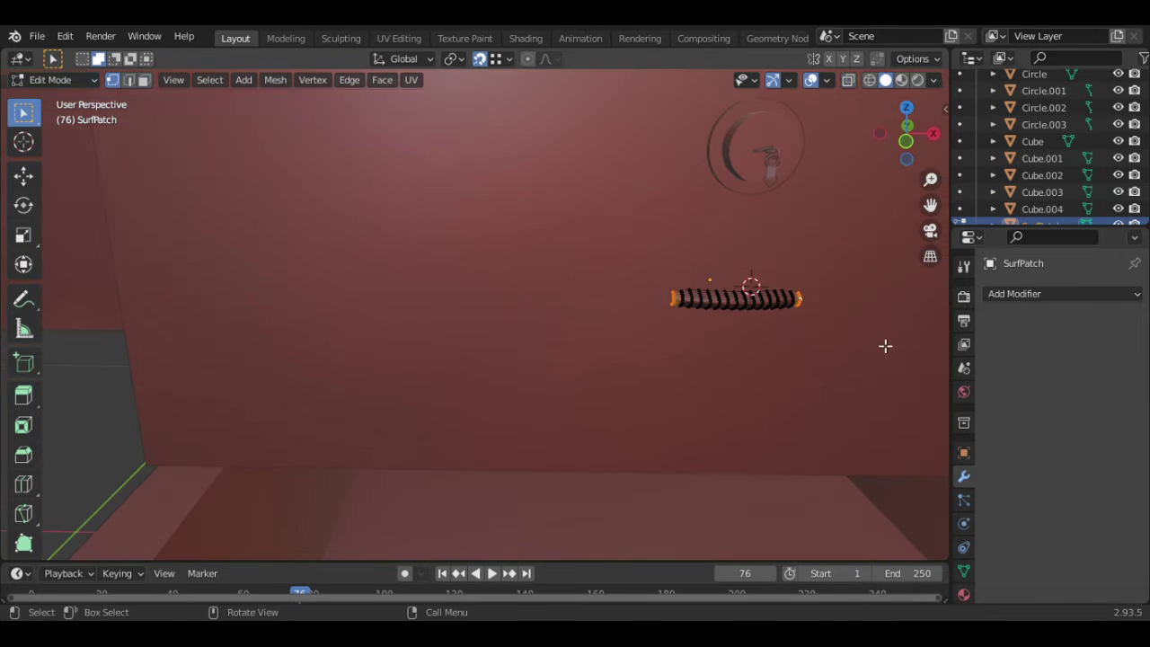
pyautogui.press('g')
pyautogui.press('y')
pyautogui.click(888, 339)
pyautogui.press('g')
pyautogui.rightClick(770, 332)
# Move the handle's entire mesh about 0.01 m along negative Y and return to Object Mode
pyautogui.hotkey('alt', 'a')
pyautogui.press('a')
pyautogui.press('g')
pyautogui.press('y')
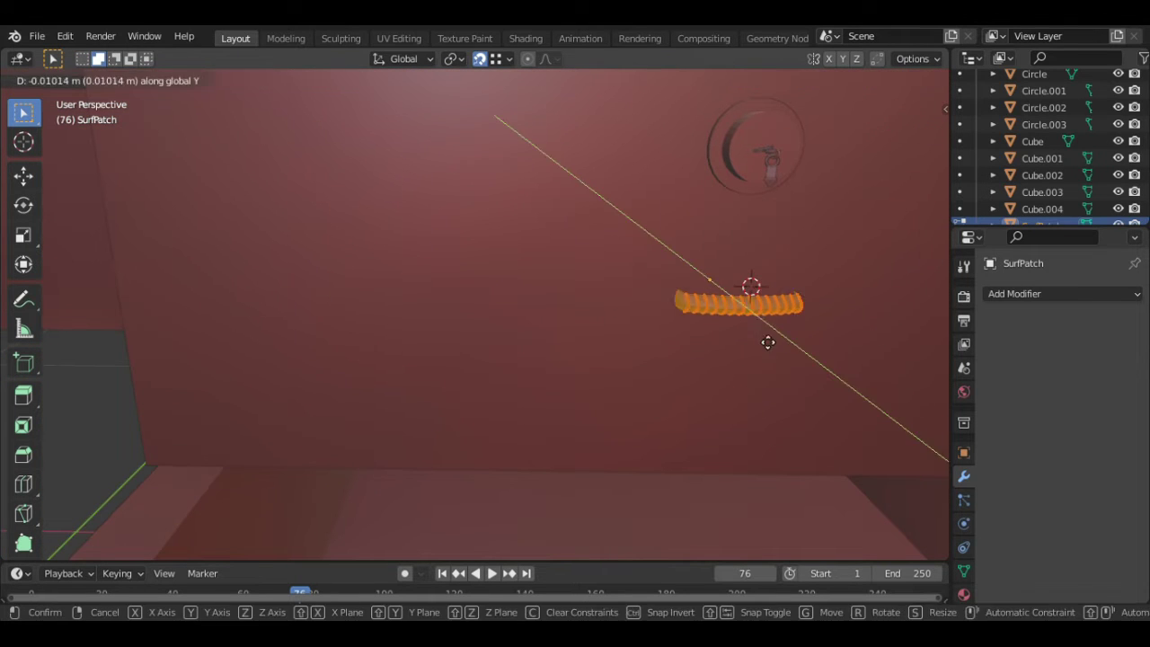
pyautogui.click(766, 341)
pyautogui.moveTo(788, 282); pyautogui.dragTo(710, 288, button='middle')
pyautogui.hotkey('alt', 'a')
pyautogui.press('Tab')
# Add a modifier to the curved handle, adjust its settings and apply it
pyautogui.click(1041, 294)
pyautogui.click(797, 583)
pyautogui.click(1056, 413)
pyautogui.moveTo(1082, 370); pyautogui.dragTo(1060, 369)
pyautogui.scroll(3, 611, 390)
pyautogui.hotkey('ctrl', 'a')
# Try moving the original handle along Z and Y onto the lower drawer front, and undo both moves
pyautogui.scroll(-10, 485, 357)
pyautogui.press('g')
pyautogui.press('z')
pyautogui.click(503, 506)
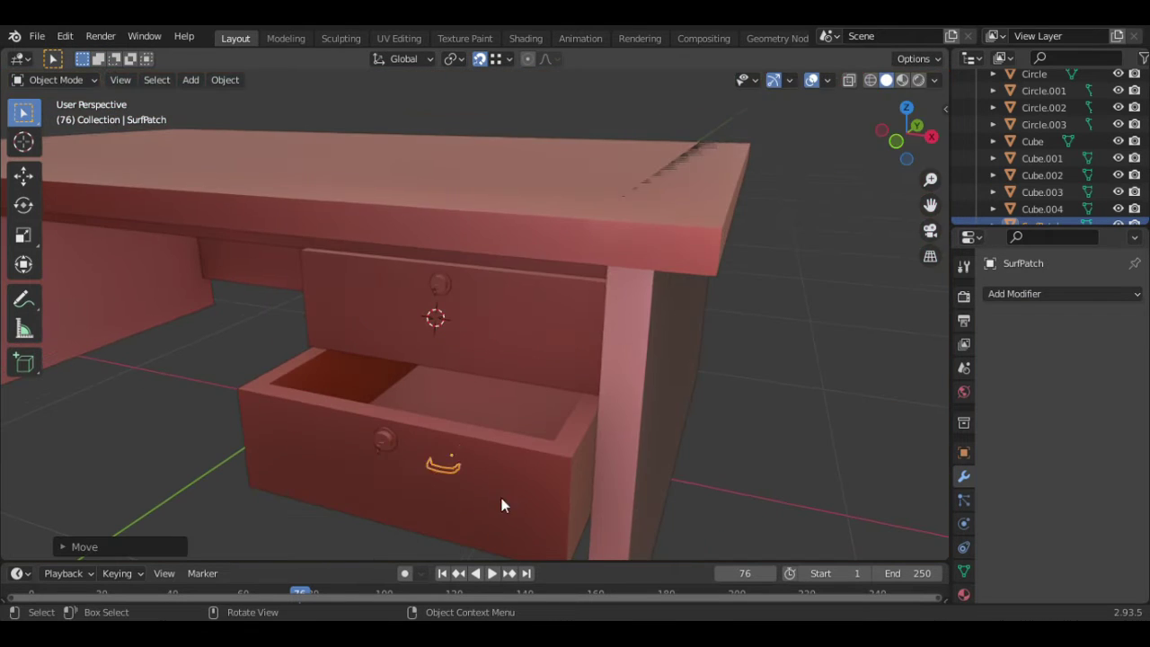
pyautogui.press('g')
pyautogui.press('y')
pyautogui.click(455, 500)
pyautogui.press('KP_1')
pyautogui.press('g')
pyautogui.press('z')
pyautogui.rightClick(572, 446)
pyautogui.hotkey('ctrl', 'z')
pyautogui.hotkey('ctrl', 'z')
pyautogui.hotkey('ctrl', 'z')
pyautogui.hotkey('ctrl', 'shift', 'z')
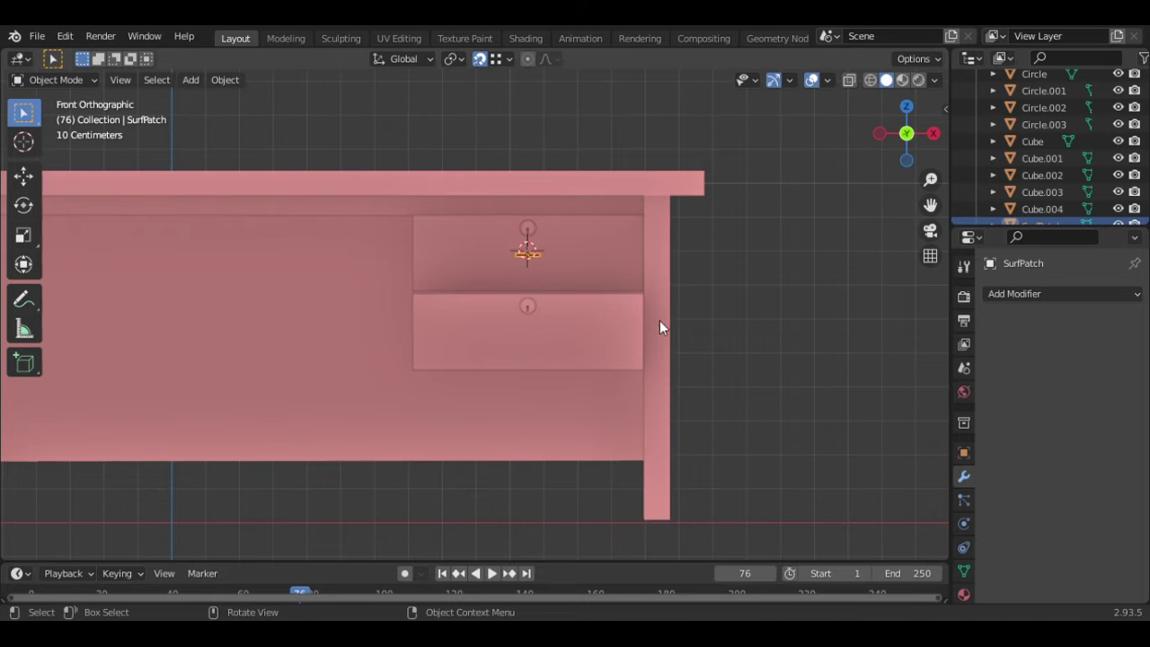
# Duplicate the handle and place the copy about 0.24 m lower along Z, beneath the lower drawer's knob
pyautogui.hotkey('shift', 'd')
pyautogui.press('z')
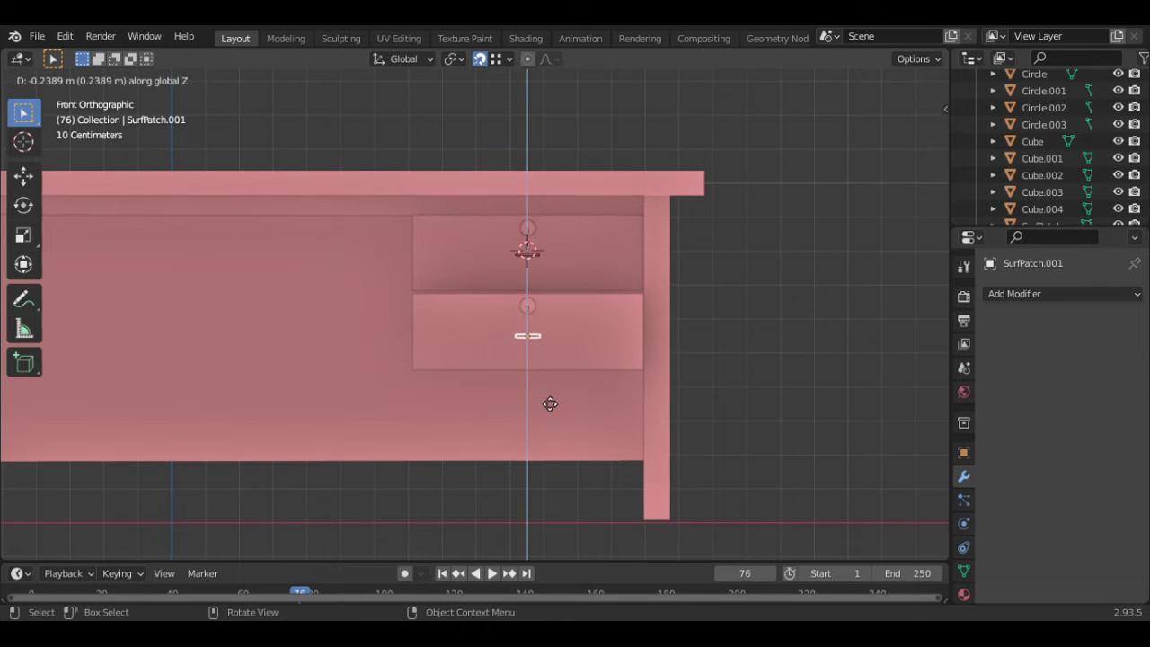
pyautogui.click(549, 403)
pyautogui.moveTo(549, 403); pyautogui.dragTo(499, 385, button='middle')
# Move the copied handle about 0.22 m along negative Y and fine-tune it against the lower drawer's front face
pyautogui.scroll(4, 458, 449)
pyautogui.keyDown('shift'); pyautogui.moveTo(451, 458); pyautogui.dragTo(471, 341, button='middle'); pyautogui.keyUp('shift')
pyautogui.press('g')
pyautogui.press('y')
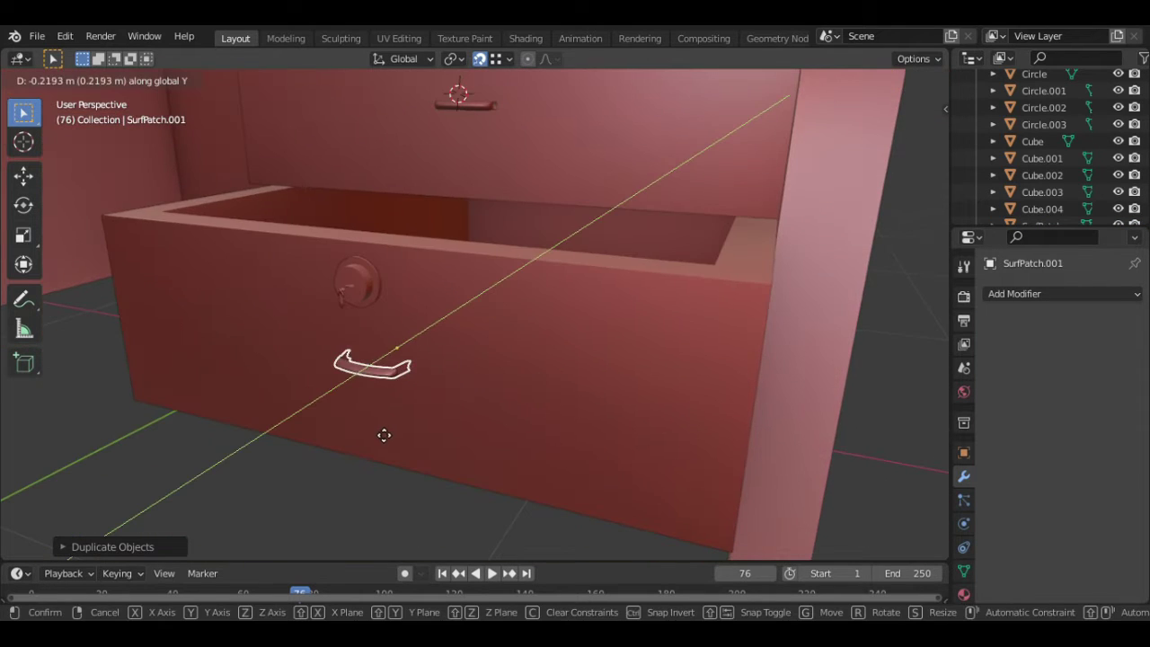
pyautogui.click(382, 438)
pyautogui.moveTo(382, 438); pyautogui.dragTo(421, 414, button='middle')
pyautogui.press('g')
pyautogui.press('y')
pyautogui.click(570, 505)
# Place the 3D cursor at the front of the open lower drawer and deselect everything
pyautogui.click(610, 421)
pyautogui.moveTo(610, 420); pyautogui.dragTo(524, 437, button='middle')
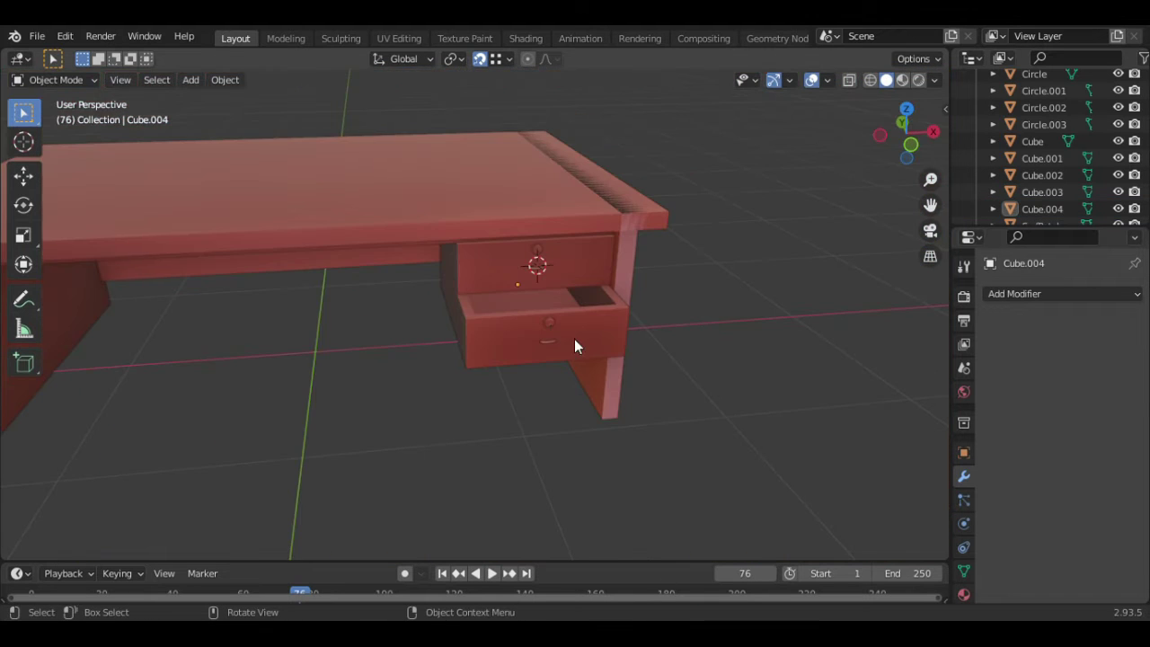
pyautogui.scroll(2, 574, 339)
pyautogui.press('KP_7')
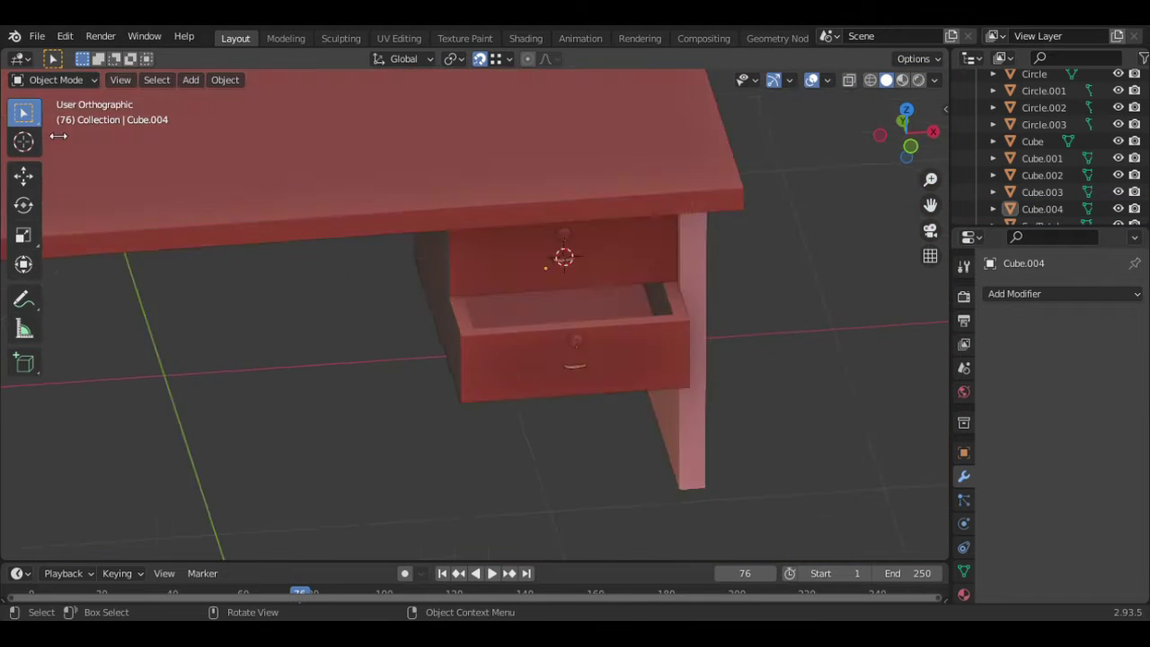
pyautogui.click(571, 519)
pyautogui.click(22, 144)
pyautogui.click(570, 515)
pyautogui.hotkey('alt', 'a')
pyautogui.click(23, 114)
# Add a cube at the 3D cursor, scale it down and move it along Z at the open lower drawer
pyautogui.moveTo(316, 372); pyautogui.dragTo(334, 262, button='middle')
pyautogui.hotkey('shift', 'a')
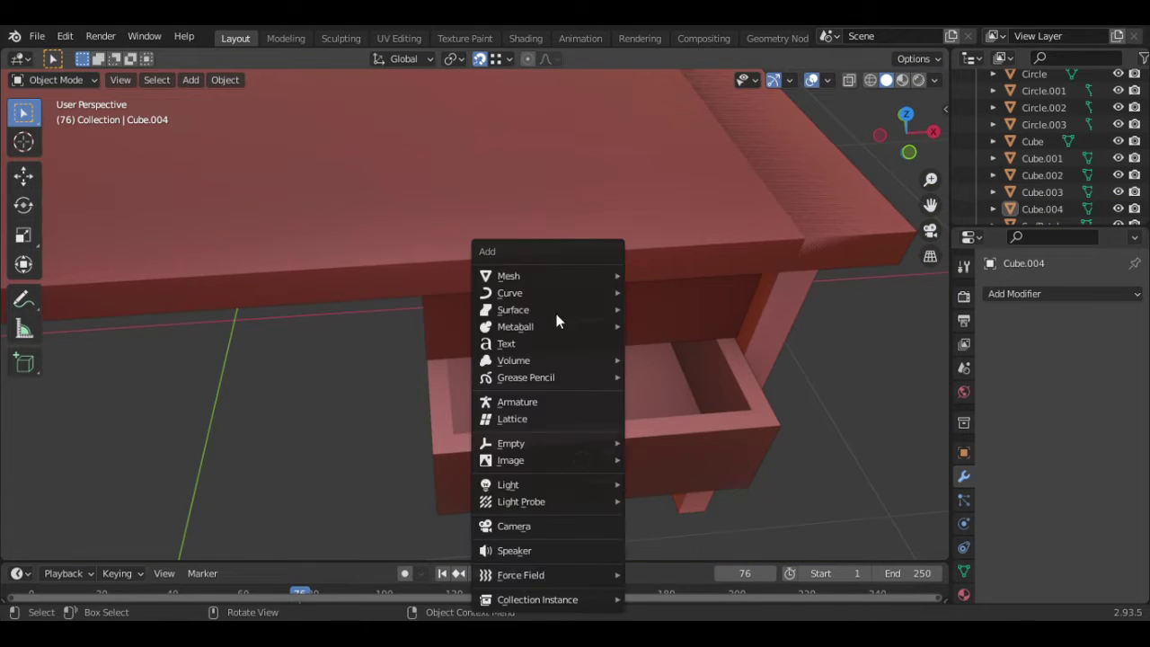
pyautogui.click(669, 292)
pyautogui.press('s')
pyautogui.click(612, 469)
pyautogui.press('g')
pyautogui.press('z')
pyautogui.click(763, 430)
pyautogui.press('g')
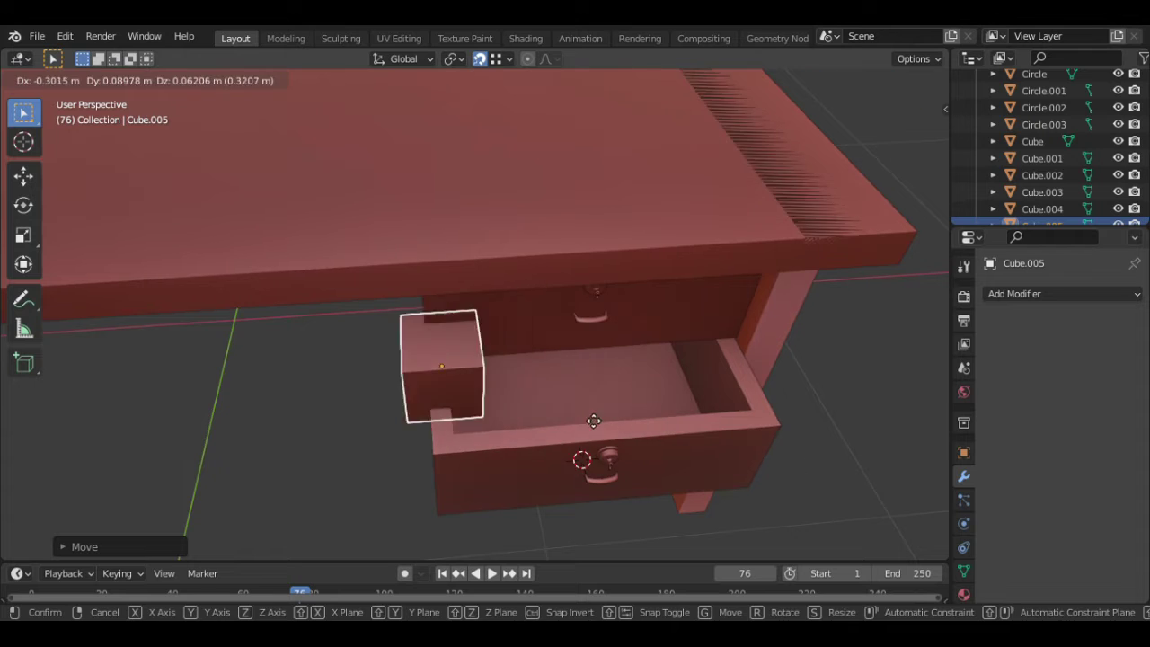
pyautogui.rightClick(618, 418)
# Scale the new cube uniformly and flatten it along Z into a low block
pyautogui.press('s')
pyautogui.click(673, 417)
pyautogui.press('s')
pyautogui.press('z')
pyautogui.click(635, 415)
pyautogui.scroll(1, 633, 417)
# Position the flattened block along Y inside the open lower drawer
pyautogui.moveTo(633, 422); pyautogui.dragTo(885, 366, button='middle')
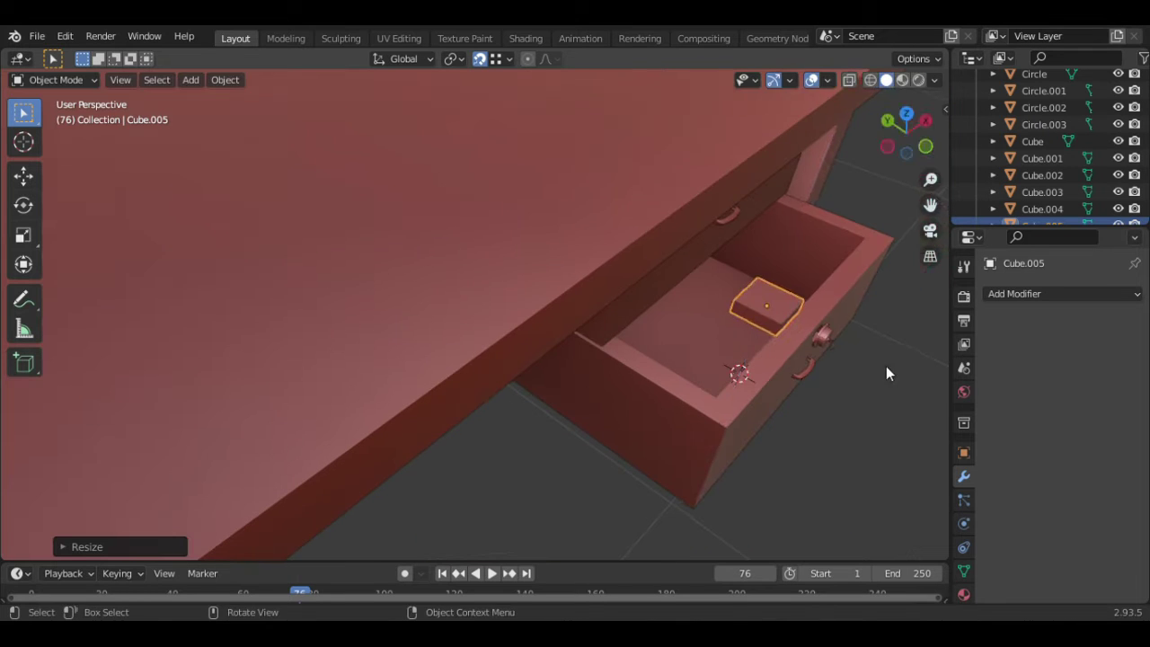
pyautogui.press('g')
pyautogui.press('y')
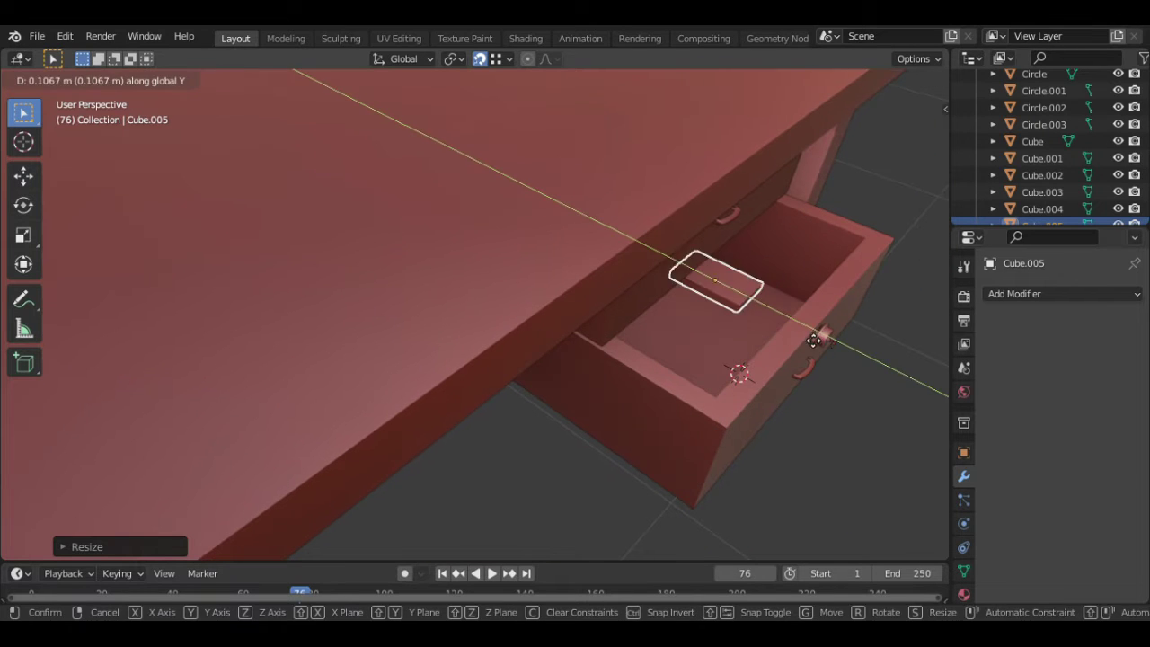
pyautogui.click(822, 334)
pyautogui.press('g')
pyautogui.rightClick(584, 146)
pyautogui.press('g')
pyautogui.press('y')
pyautogui.click(817, 329)
# Shift the flattened block along X inside the lower drawer
pyautogui.moveTo(817, 329); pyautogui.dragTo(671, 275, button='middle')
pyautogui.press('g')
pyautogui.press('y')
pyautogui.rightClick(801, 452)
pyautogui.press('g')
pyautogui.press('x')
pyautogui.click(836, 423)
# Duplicate the flattened block along X toward the other side of the lower drawer
pyautogui.click(672, 276)
pyautogui.click(706, 295)
pyautogui.hotkey('shift', 'd')
pyautogui.press('x')
pyautogui.click(518, 324)
# Resize the block along Z and lower it into the open drawer
pyautogui.moveTo(585, 313); pyautogui.dragTo(776, 368, button='middle')
pyautogui.press('s')
pyautogui.press('z')
pyautogui.click(609, 371)
pyautogui.press('g')
pyautogui.press('z')
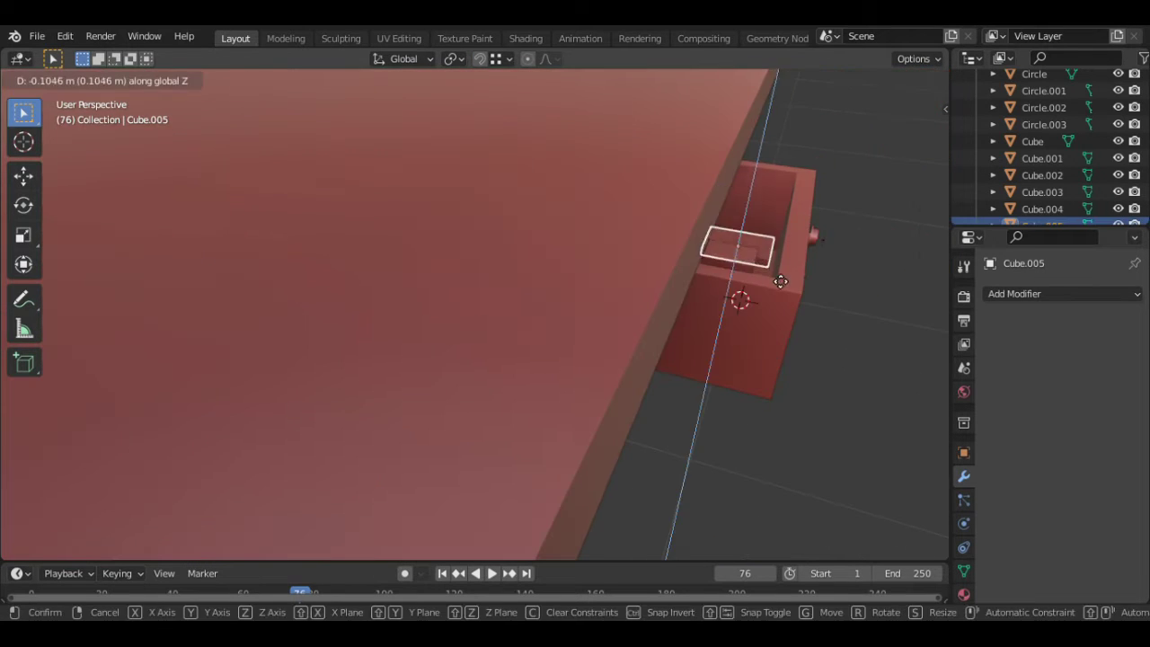
pyautogui.click(754, 274)
# Lower the small block about 0.17 m along Z into the drawer and adjust the wider block's height along Z
pyautogui.moveTo(754, 274); pyautogui.dragTo(296, 311, button='middle')
pyautogui.press('g')
pyautogui.press('z')
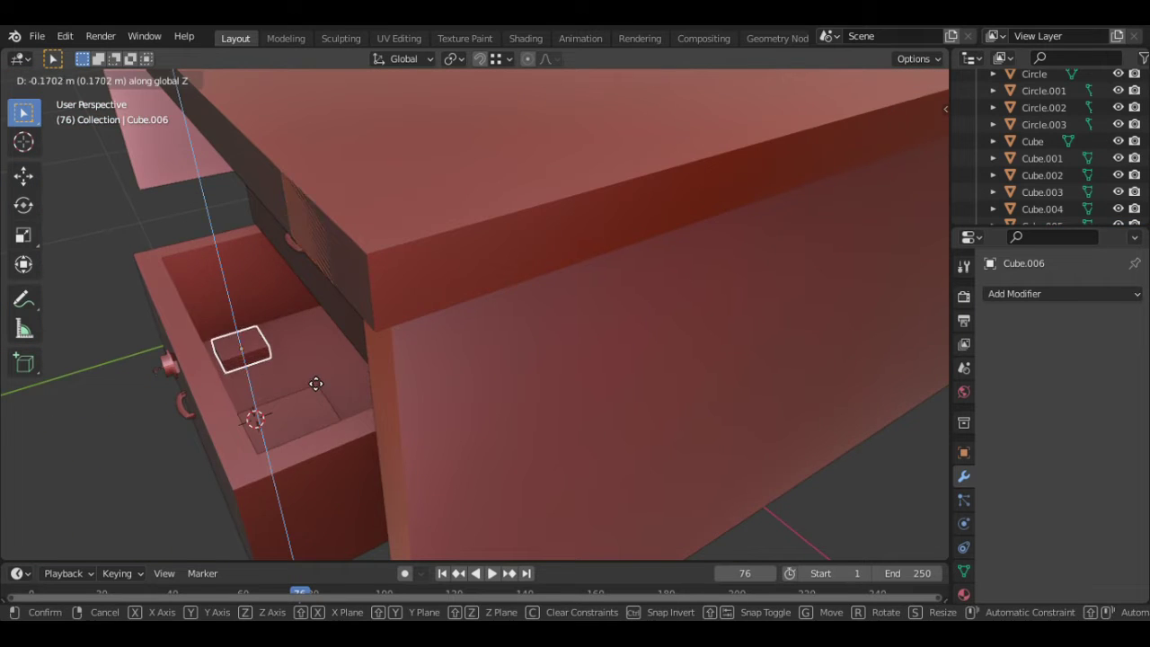
pyautogui.click(316, 384)
pyautogui.click(314, 401)
pyautogui.moveTo(315, 401); pyautogui.dragTo(701, 465, button='middle')
pyautogui.press('g')
pyautogui.press('z')
pyautogui.click(736, 395)
# Save the file and move the wider block along Y toward the back of the lower drawer
pyautogui.moveTo(736, 396); pyautogui.dragTo(623, 441, button='middle')
pyautogui.hotkey('ctrl', 's')
pyautogui.press('g')
pyautogui.press('y')
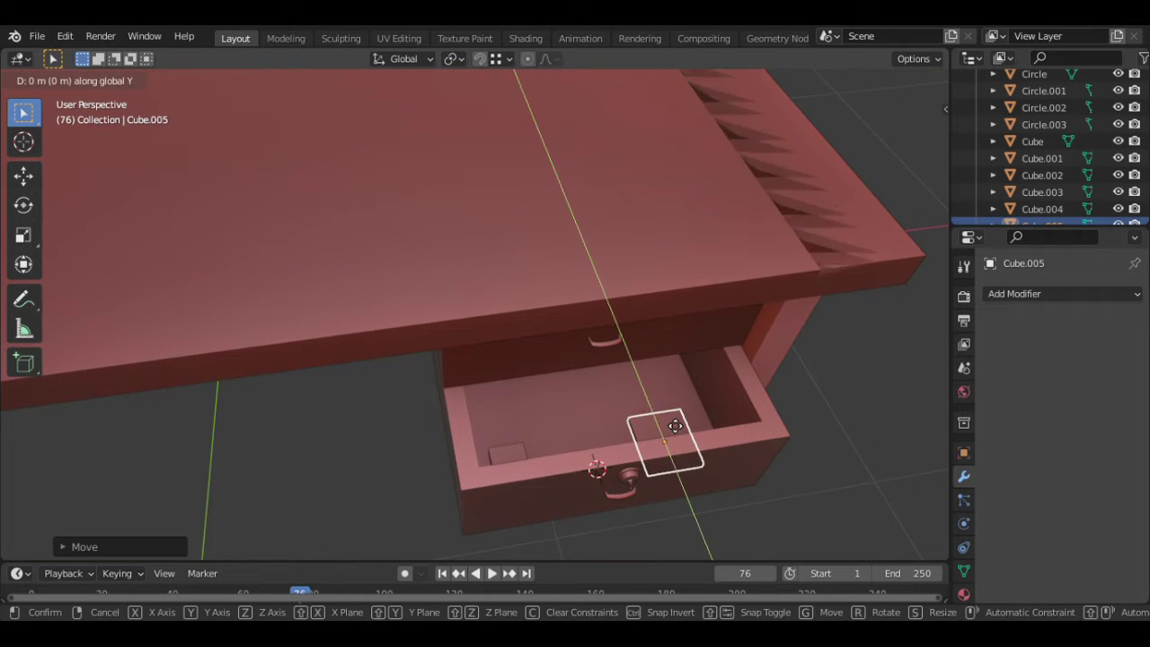
pyautogui.click(675, 388)
# Enlarge the wider block uniformly and adjust its height along Z inside the lower drawer
pyautogui.press('s')
pyautogui.click(716, 418)
pyautogui.press('s')
pyautogui.moveTo(716, 418); pyautogui.dragTo(604, 378, button='middle')
pyautogui.click(745, 453)
pyautogui.press('g')
pyautogui.press('z')
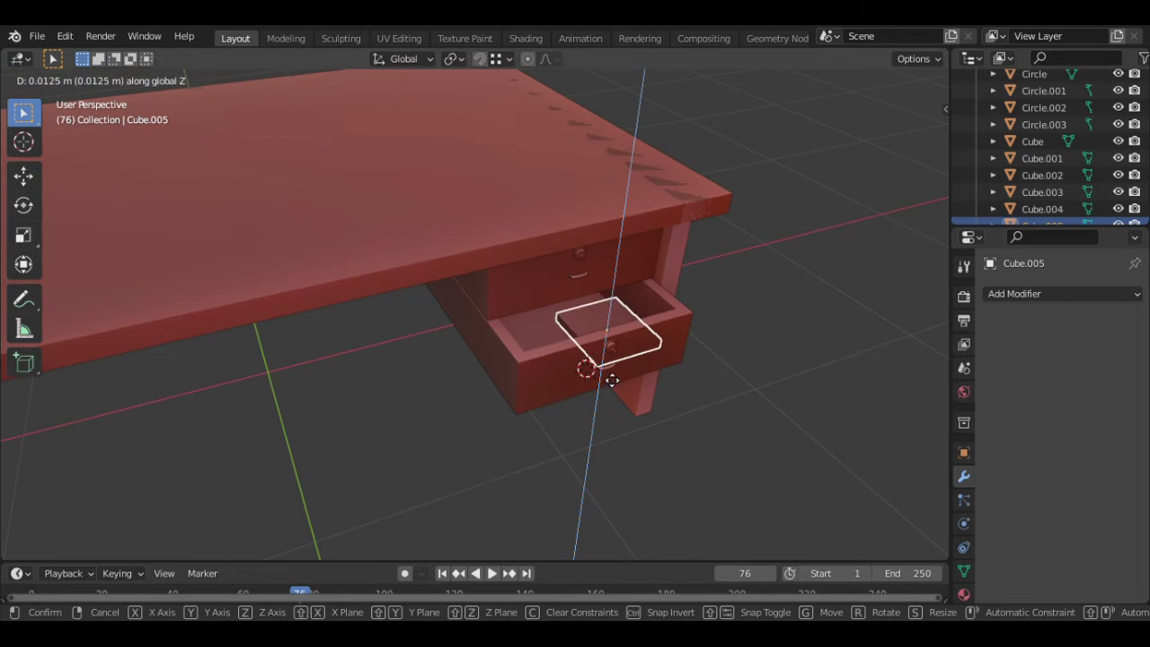
pyautogui.click(612, 377)
# Add an Array modifier to the enlarged block with a count of 6
pyautogui.click(1060, 294)
pyautogui.click(791, 331)
pyautogui.moveTo(1085, 369); pyautogui.dragTo(1109, 369)
# Set the Array modifier's relative offset factors to 0 for X and Y and 1.1 for Z
pyautogui.moveTo(1082, 435); pyautogui.dragTo(1103, 435)
pyautogui.moveTo(1083, 419); pyautogui.dragTo(1082, 452)
pyautogui.doubleClick(1082, 435)
pyautogui.write('1.0')
pyautogui.doubleClick(1082, 452)
pyautogui.write('1')
pyautogui.doubleClick(1088, 454)
pyautogui.write('1.')
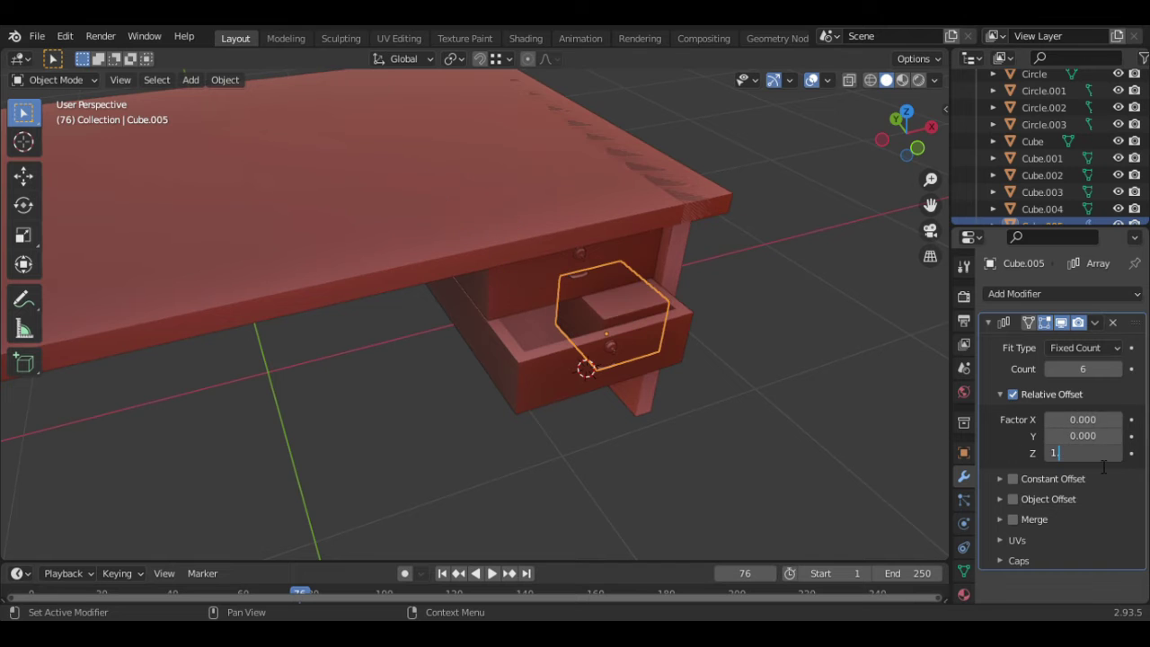
pyautogui.write('1')
pyautogui.press('Return')
# Lower the Array count of the stacked blocks and apply the modifier
pyautogui.moveTo(1088, 371); pyautogui.dragTo(1075, 371)
pyautogui.moveTo(792, 393)
pyautogui.mouseDown(button='middle')
pyautogui.moveTo(780, 389)
pyautogui.moveTo(801, 388)
pyautogui.mouseUp(button='middle')
pyautogui.scroll(-1, 801, 388)
pyautogui.click(1094, 322)
pyautogui.click(1085, 342)
# Examine the individual faces of the stacked blocks in Edit Mode with X-ray enabled
pyautogui.scroll(4, 634, 306)
pyautogui.moveTo(634, 306); pyautogui.dragTo(664, 359, button='middle')
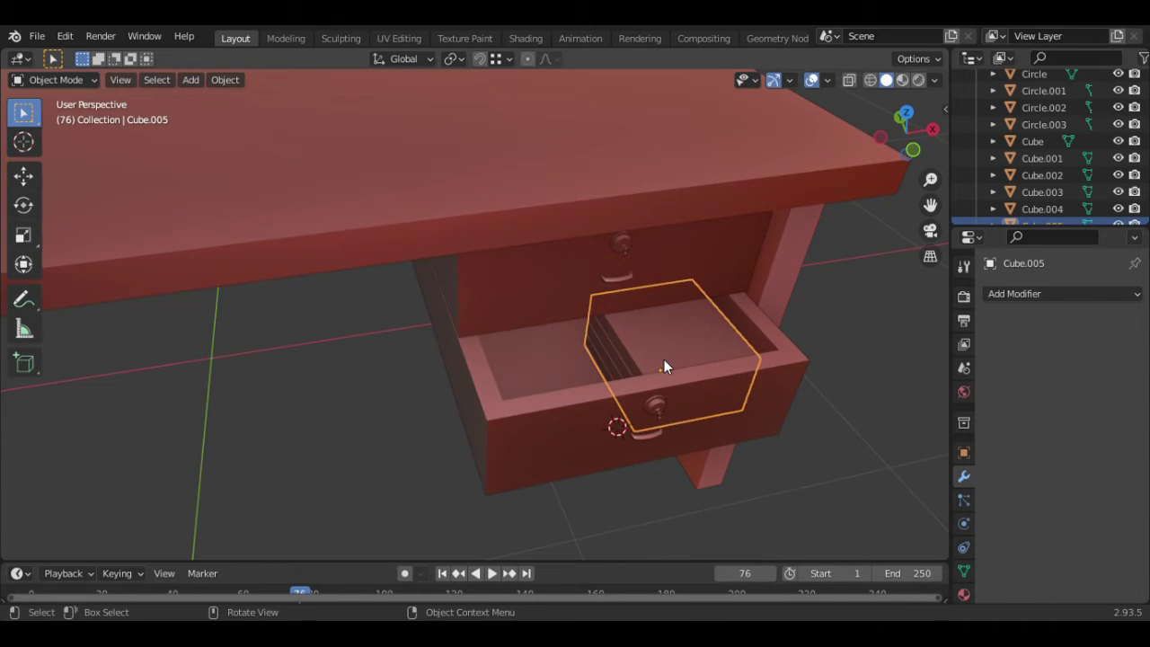
pyautogui.press('Tab')
pyautogui.hotkey('alt', 'z')
pyautogui.press('3')
pyautogui.click(660, 309)
pyautogui.click(670, 334)
pyautogui.click(677, 356)
pyautogui.click(645, 343)
pyautogui.click(631, 367)
pyautogui.click(667, 336)
pyautogui.moveTo(884, 366); pyautogui.dragTo(916, 324, button='middle')
pyautogui.press('Tab')
pyautogui.scroll(-3, 722, 298)
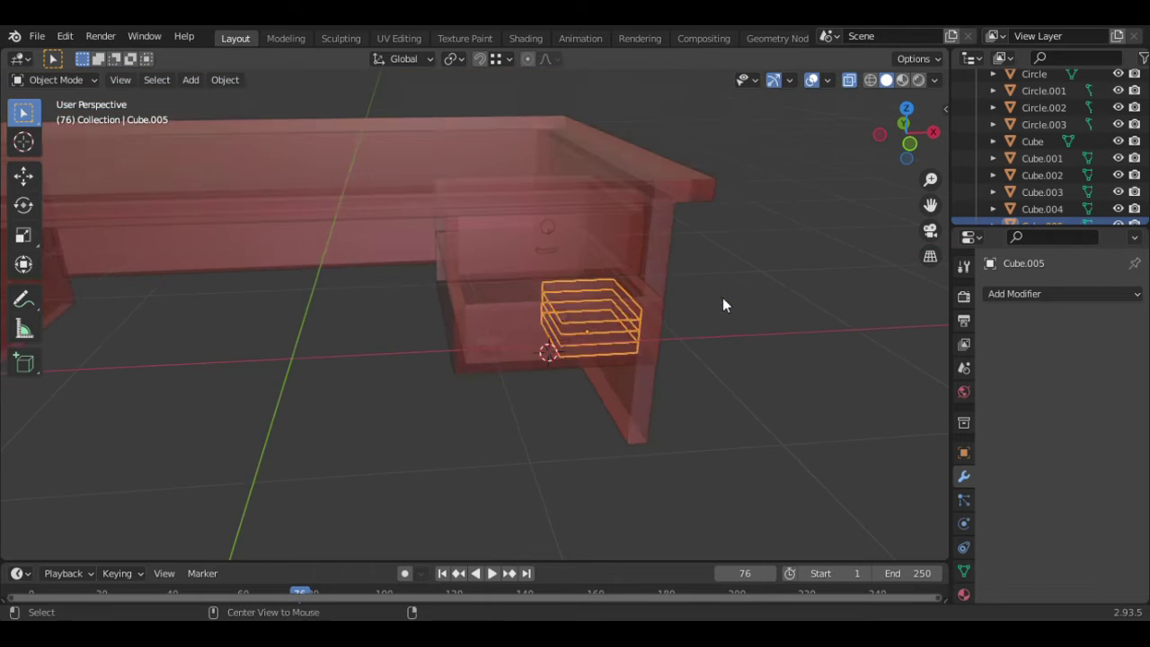
pyautogui.hotkey('alt', 'z')
# Reposition and rescale the small block in the lower drawer, and save the file
pyautogui.moveTo(719, 301); pyautogui.dragTo(678, 402, button='middle')
pyautogui.click(499, 406)
pyautogui.press('g')
pyautogui.click(500, 392)
pyautogui.press('s')
pyautogui.click(575, 356)
pyautogui.moveTo(575, 356); pyautogui.dragTo(697, 337, button='middle')
pyautogui.press('g')
pyautogui.press('z')
pyautogui.click(423, 350)
pyautogui.click(698, 338)
pyautogui.scroll(-3, 734, 332)
pyautogui.hotkey('ctrl', 's')
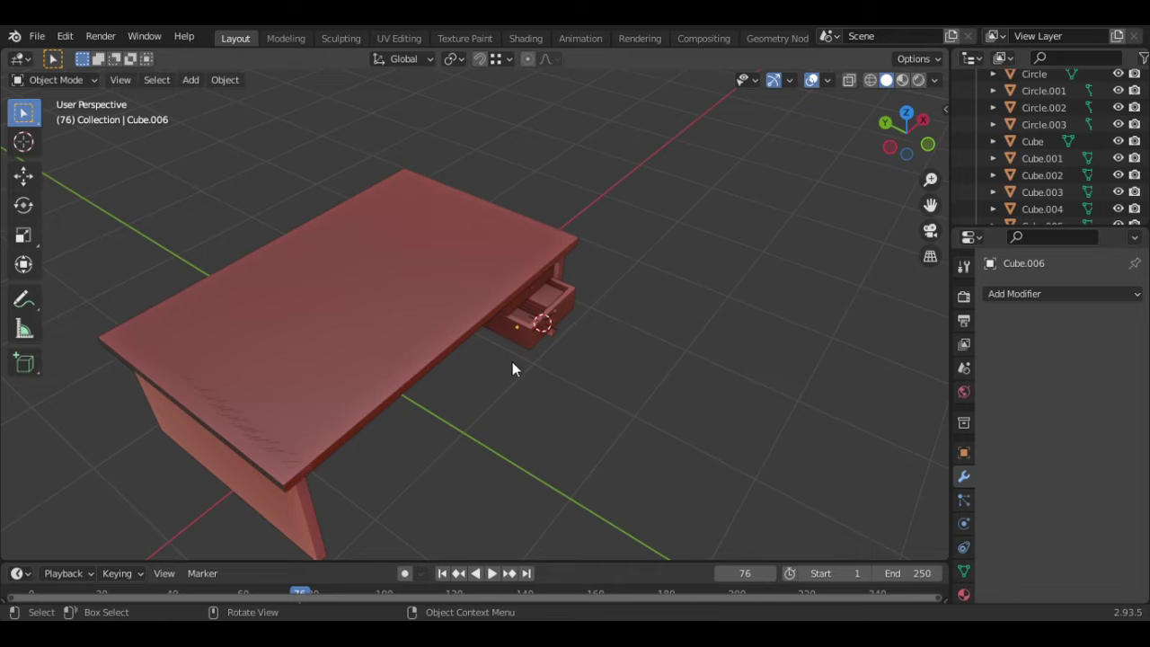
# Place the 3D cursor on the desktop near the end opposite the drawers and add a cylinder mesh there
pyautogui.click(512, 352)
pyautogui.press('KP_7')
pyautogui.click(264, 208)
pyautogui.click(264, 251)
pyautogui.press('w')
pyautogui.moveTo(168, 144); pyautogui.dragTo(260, 238, button='middle')
pyautogui.hotkey('shift', 'a')
pyautogui.press('Escape')
pyautogui.hotkey('shift', 'a')
pyautogui.moveTo(257, 217)
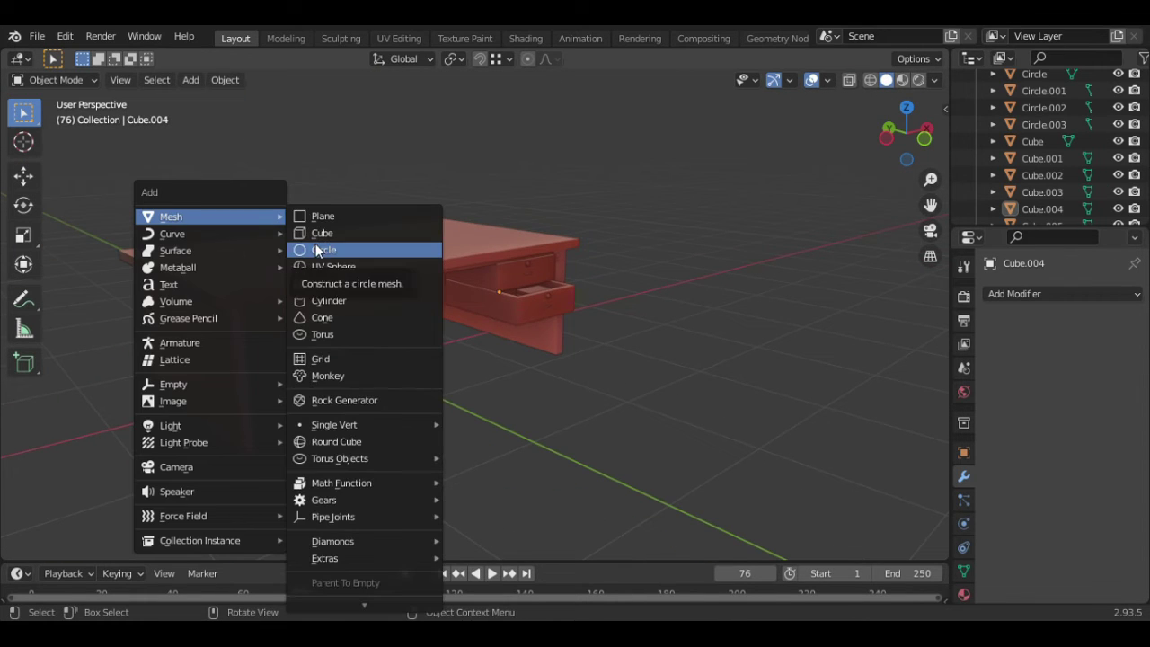
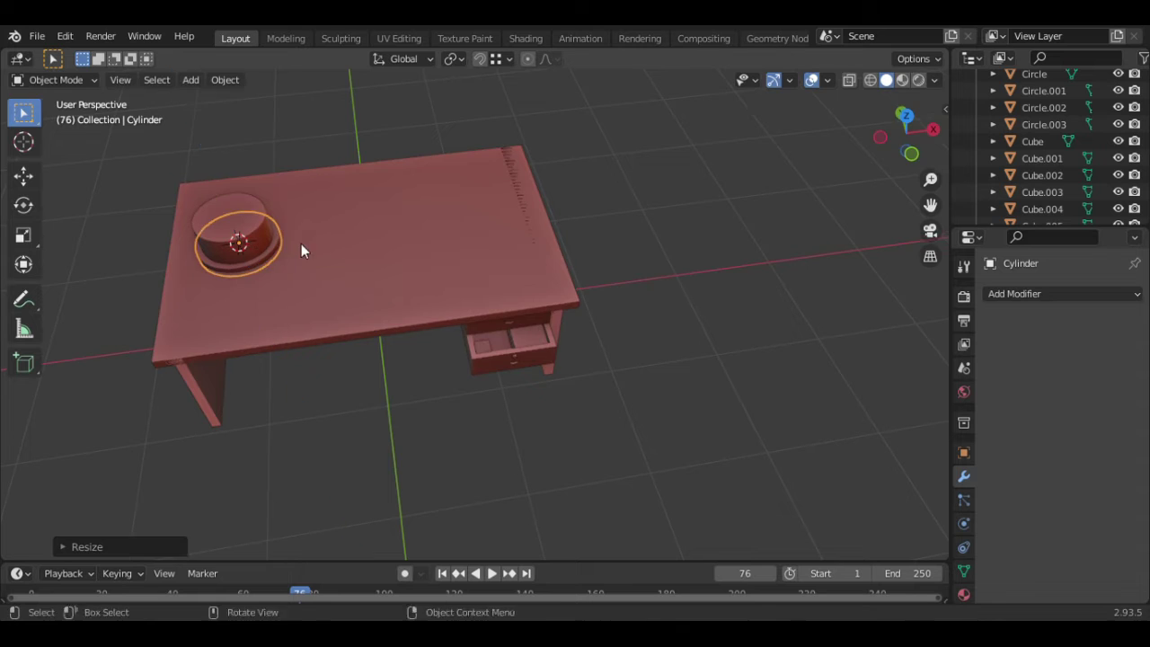
# Shorten the narrower cylinder along Z and raise it so that it stands on the wide base disc
pyautogui.scroll(5, 243, 285)
pyautogui.scroll(-4, 242, 292)
pyautogui.click(225, 292)
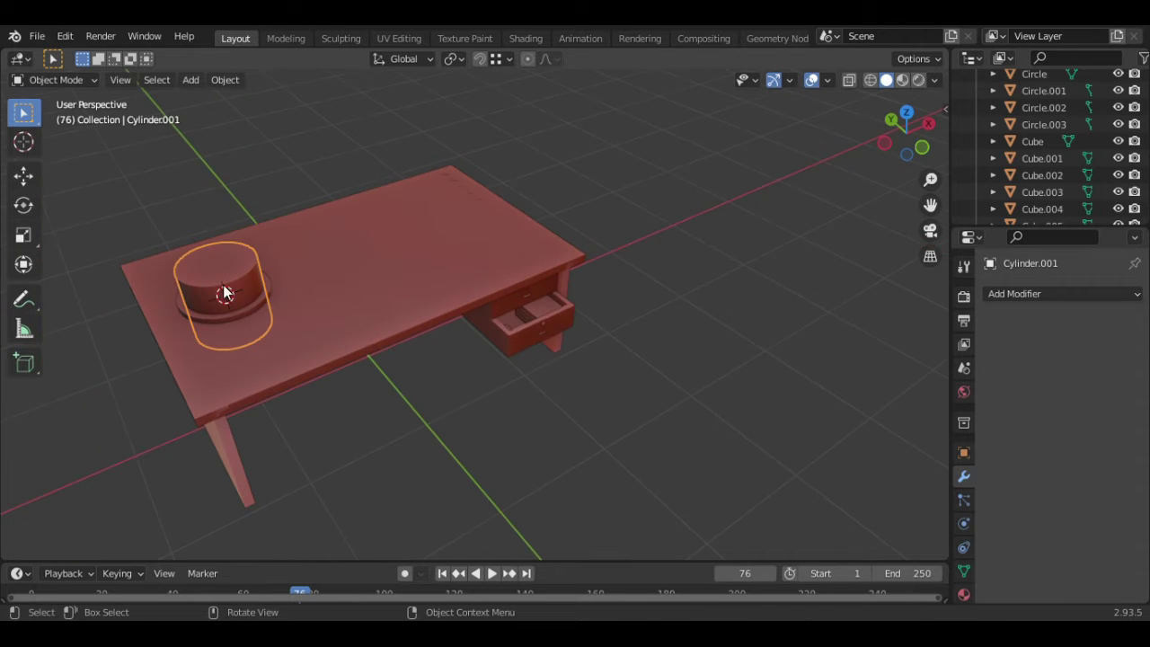
pyautogui.press('s')
pyautogui.press('z')
pyautogui.click(359, 289)
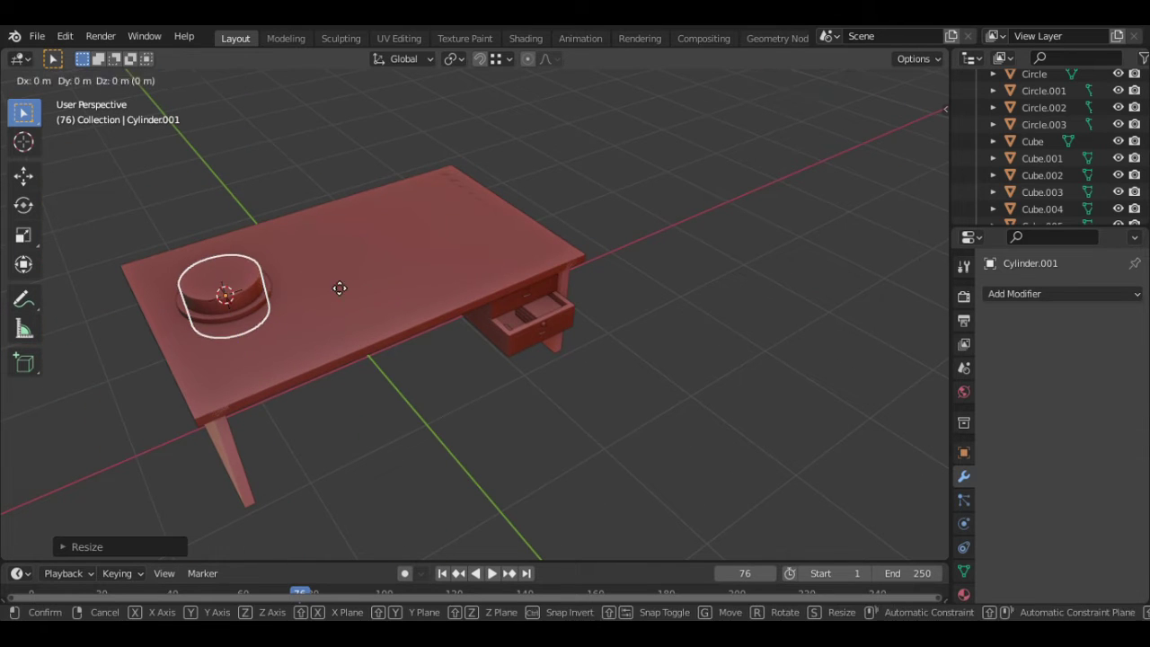
pyautogui.press('g')
pyautogui.press('z')
pyautogui.click(365, 258)
pyautogui.press('KP_7')
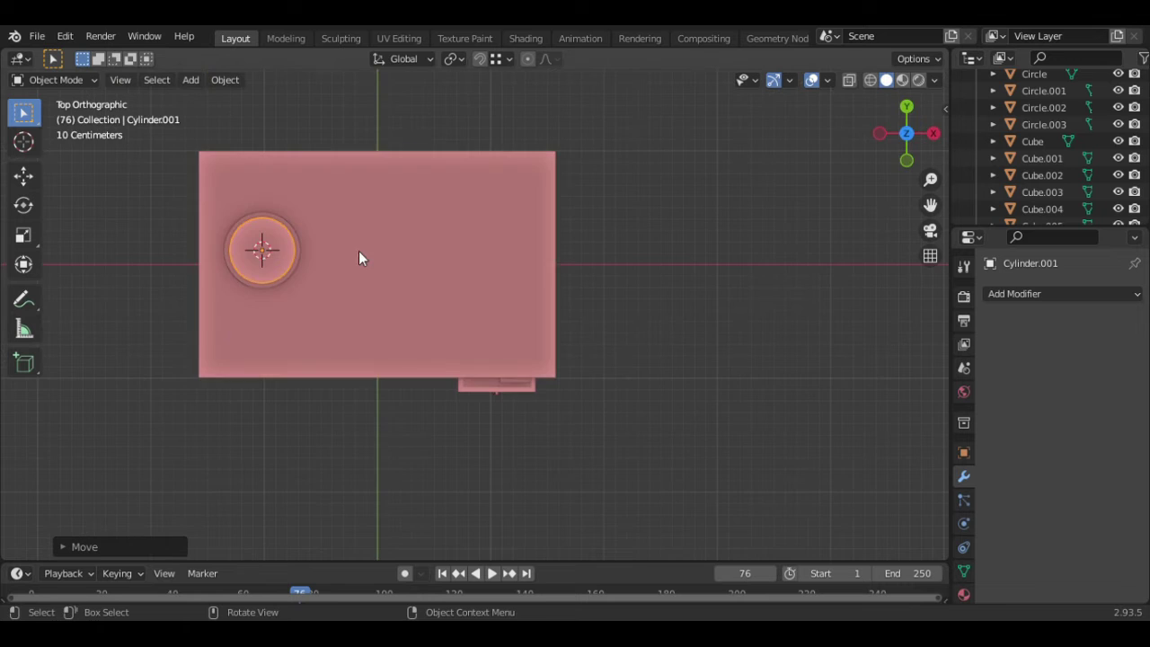
pyautogui.moveTo(239, 295); pyautogui.dragTo(72, 291, button='middle')
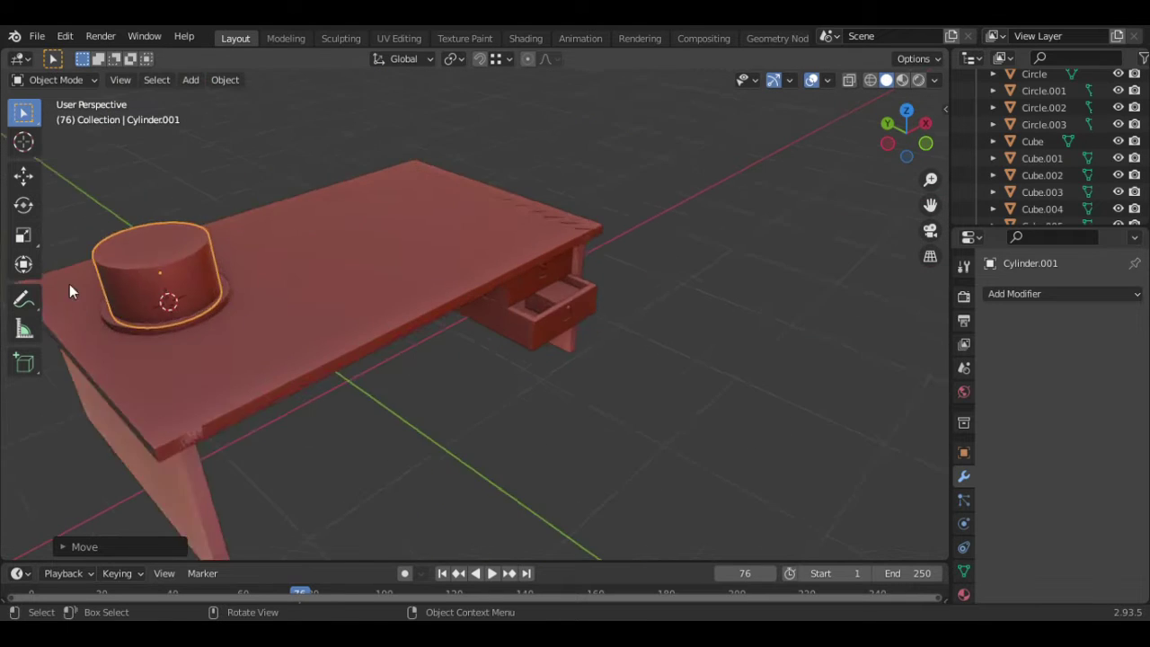
# Flatten the wide base disc slightly along Z
pyautogui.click(209, 331)
pyautogui.press('s')
pyautogui.press('z')
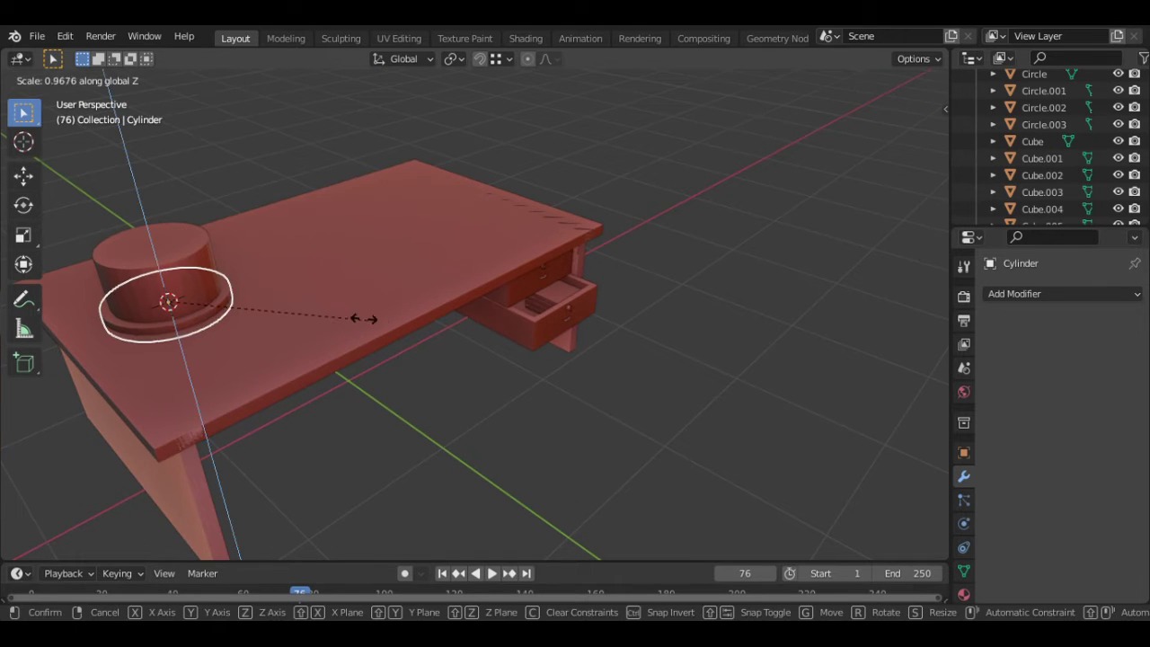
pyautogui.click(272, 300)
pyautogui.press('g')
pyautogui.click(273, 300)
pyautogui.click(202, 285)
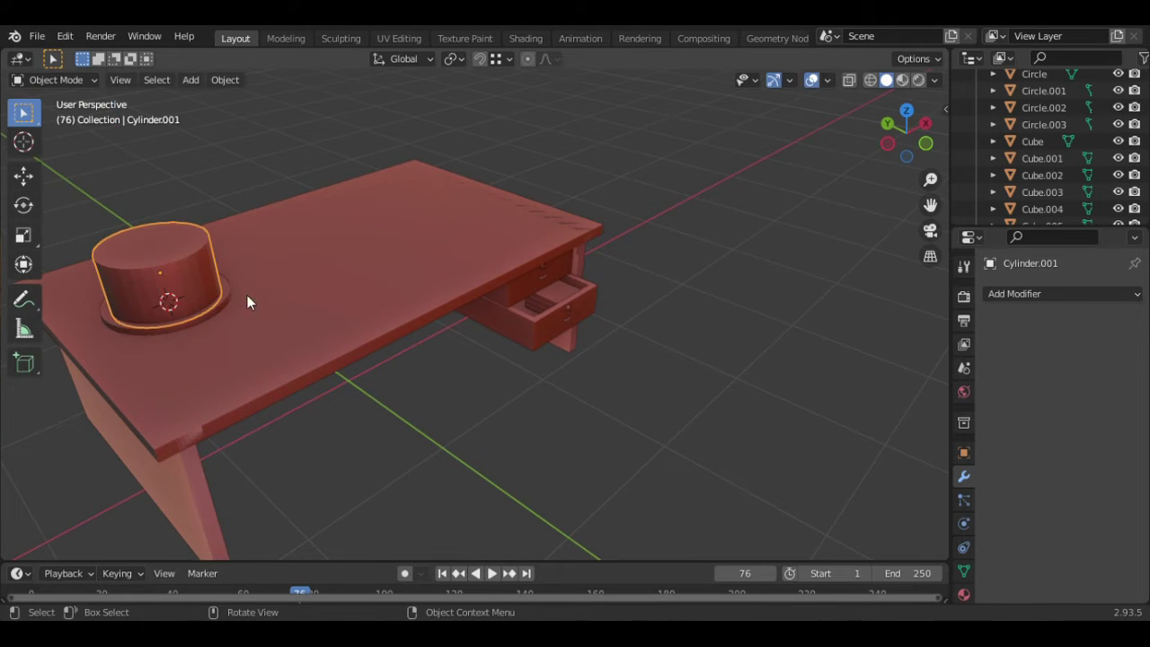
pyautogui.press('s')
pyautogui.rightClick(318, 300)
pyautogui.click(306, 298)
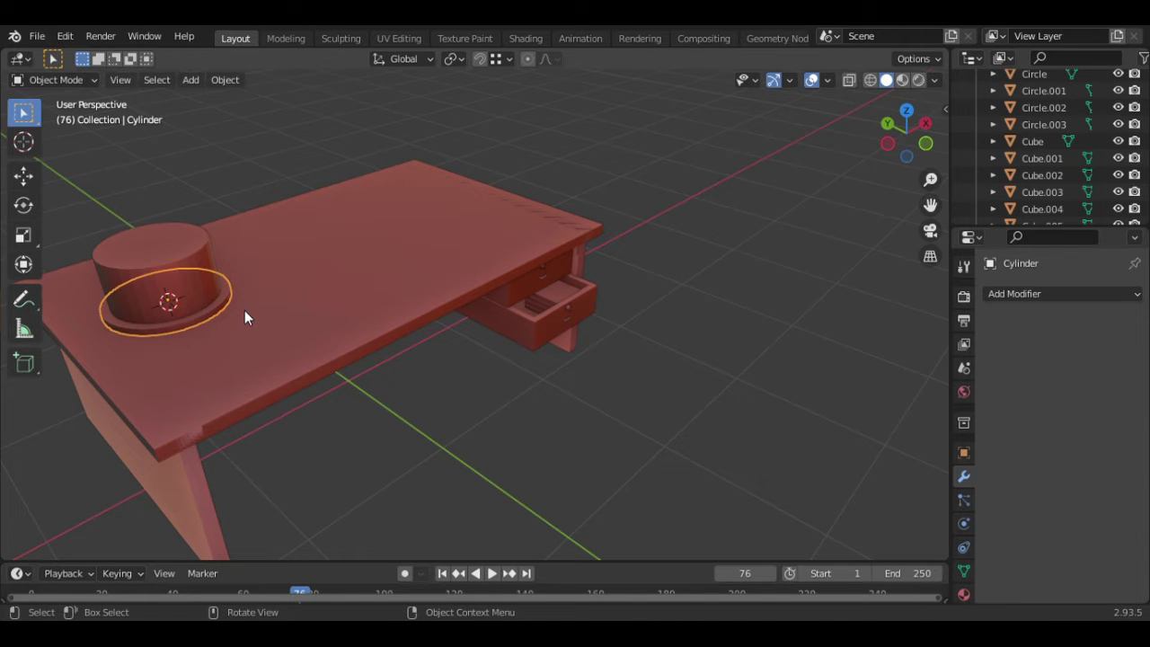
# Flatten the base disc further along Z into a thin rim under the large cylinder
pyautogui.press('s')
pyautogui.press('z')
pyautogui.click(250, 312)
pyautogui.click(249, 307)
pyautogui.click(229, 202)
pyautogui.click(189, 262)
pyautogui.moveTo(188, 263); pyautogui.dragTo(358, 231, button='middle')
pyautogui.press('`')
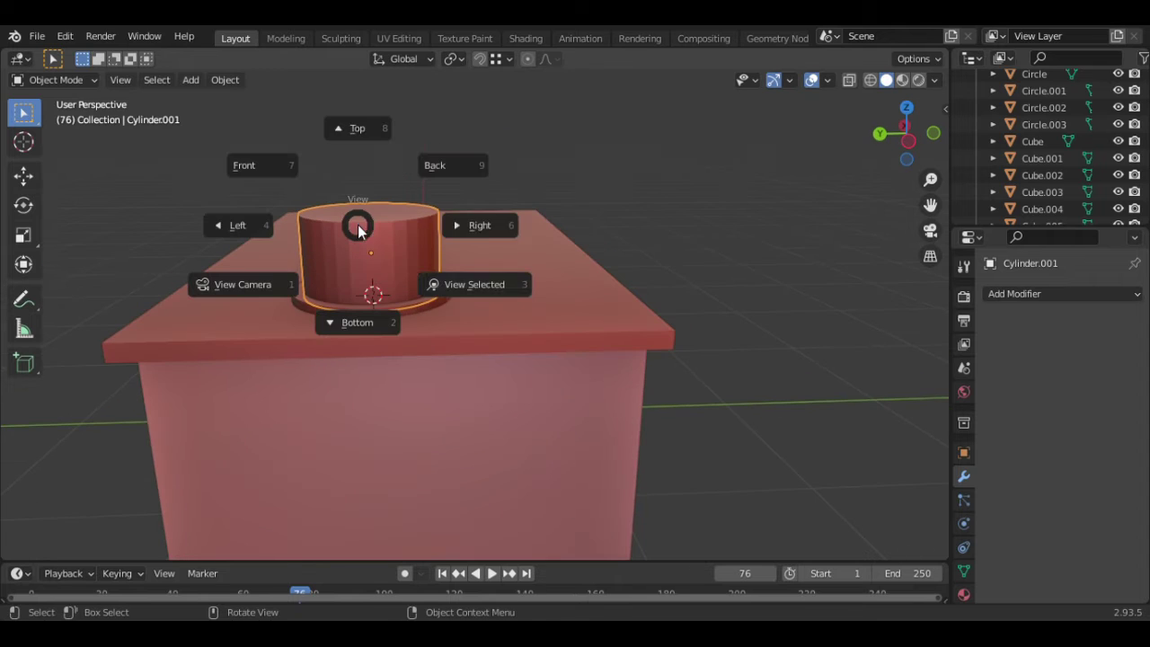
pyautogui.click(483, 289)
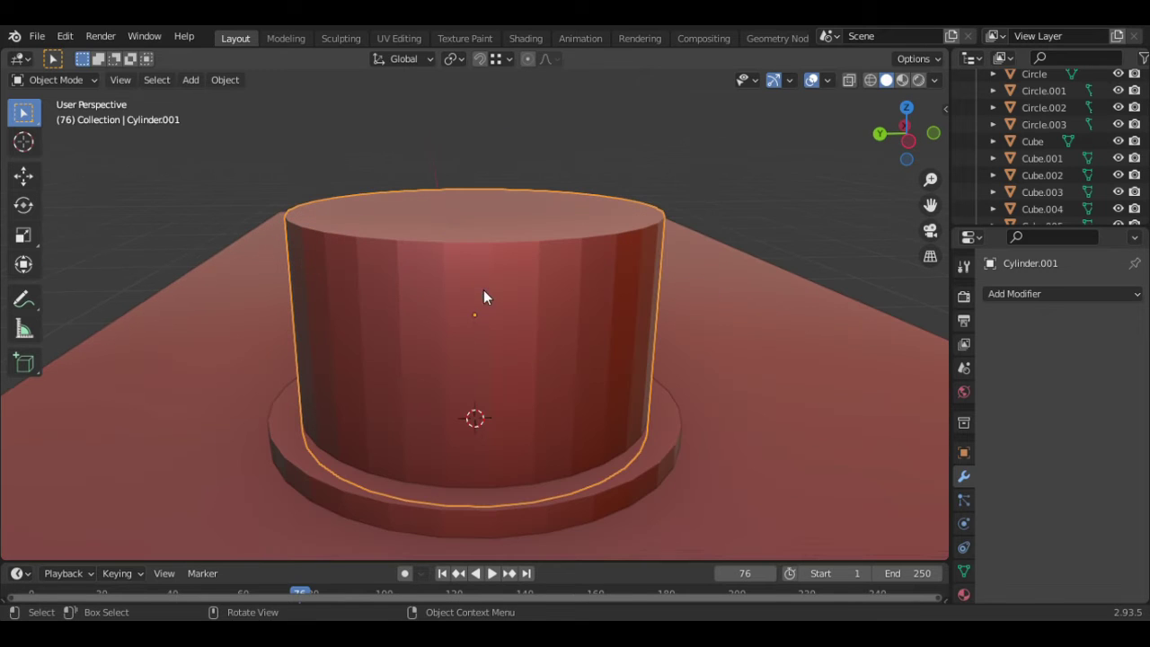
pyautogui.click(479, 526)
pyautogui.rightClick(480, 526)
pyautogui.click(399, 310)
pyautogui.press('s')
pyautogui.press('z')
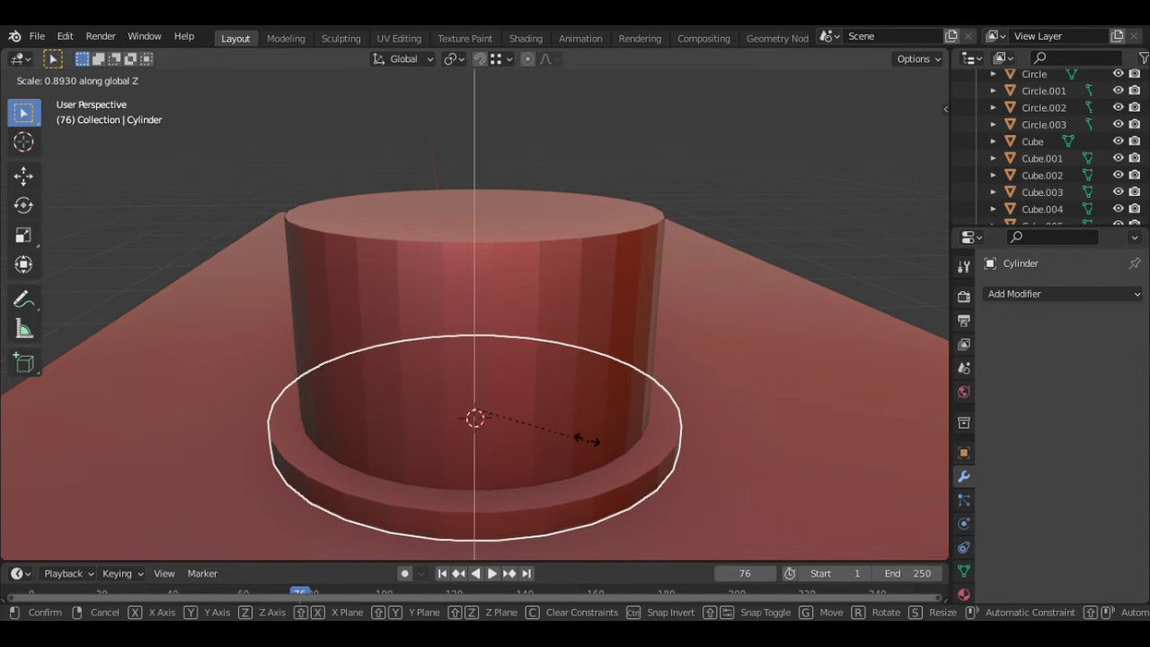
pyautogui.click(552, 426)
# Adjust the base disc's height along Z so that it rests on the desktop surface
pyautogui.moveTo(539, 393); pyautogui.dragTo(537, 366, button='middle')
pyautogui.scroll(2, 538, 372)
pyautogui.press('g')
pyautogui.press('z')
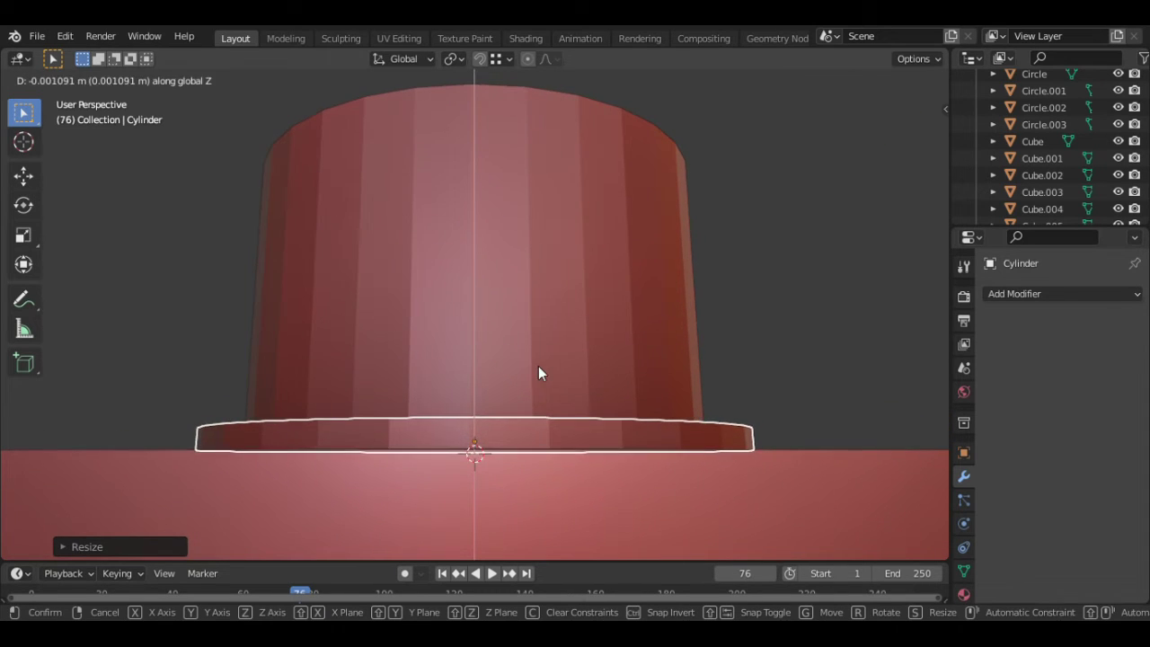
pyautogui.click(538, 366)
pyautogui.moveTo(538, 366); pyautogui.dragTo(538, 383, button='middle')
pyautogui.rightClick(538, 383)
pyautogui.click(517, 312)
pyautogui.scroll(-1, 516, 333)
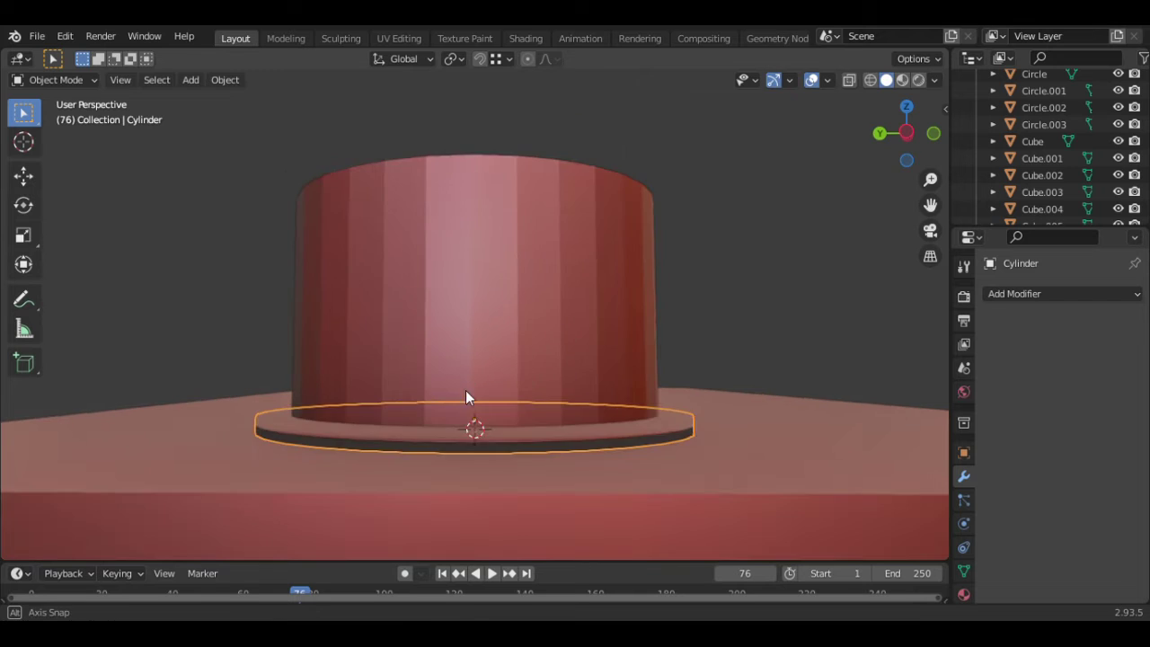
# Lower the small centre cylinder about 0.008 m along Z onto the large cylinder's top
pyautogui.click(519, 239)
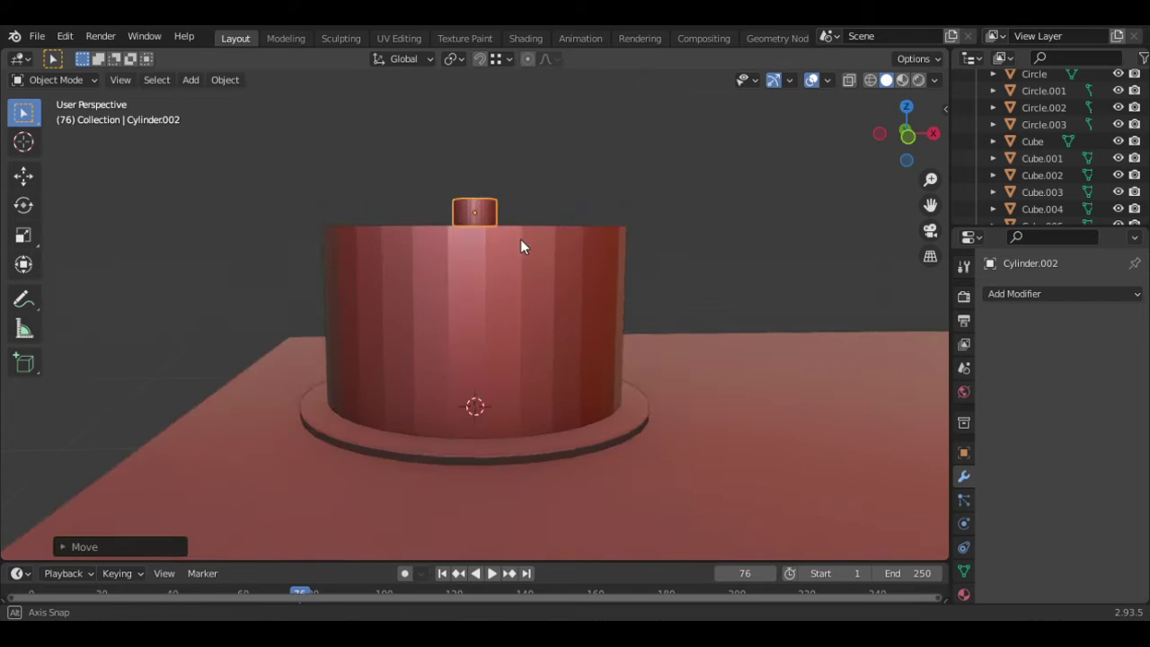
pyautogui.moveTo(520, 239); pyautogui.dragTo(517, 241, button='middle')
pyautogui.press('g')
pyautogui.press('z')
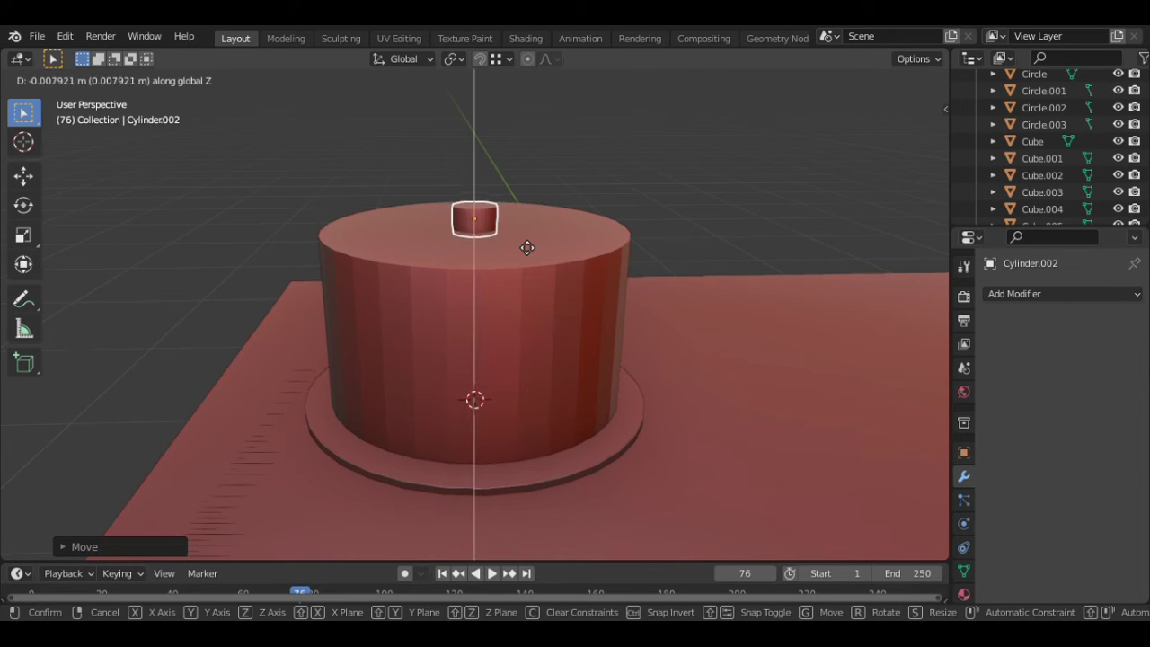
pyautogui.click(527, 252)
# Scale up the small centre cylinder's top face in Edit Mode so that its sides flare outward
pyautogui.click(537, 230)
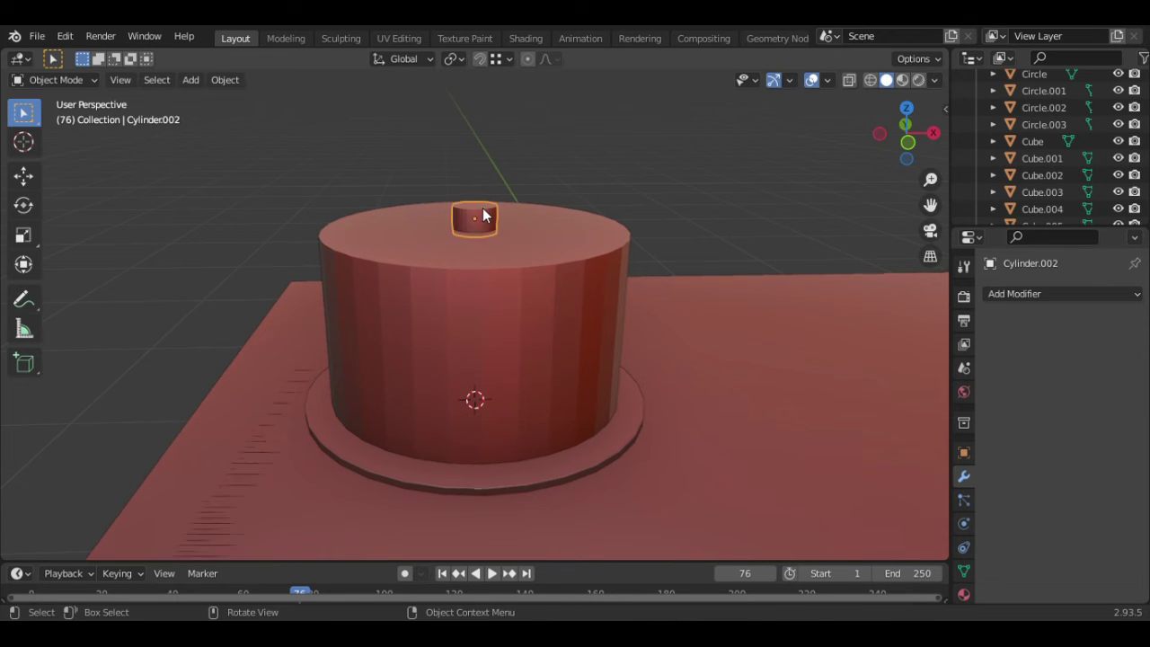
pyautogui.press('Tab')
pyautogui.press('s')
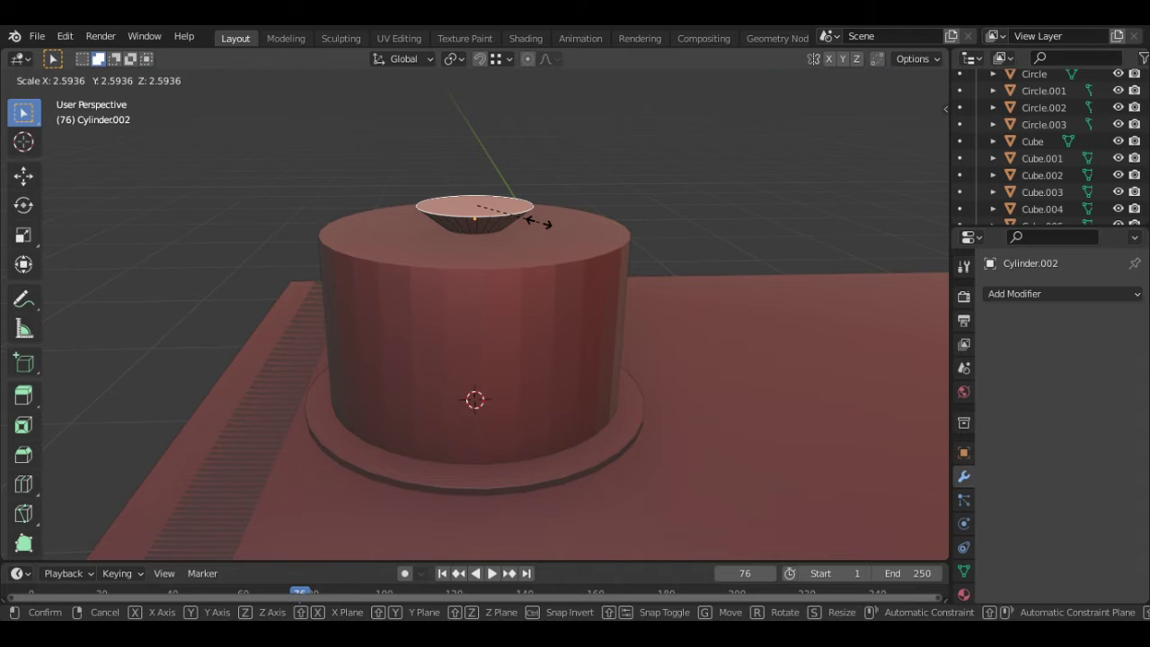
pyautogui.click(559, 226)
pyautogui.press('Tab')
pyautogui.moveTo(559, 226); pyautogui.dragTo(618, 261, button='middle')
# Duplicate the large cylinder and scale the copy down to a small peg
pyautogui.click(618, 261)
pyautogui.hotkey('shift', 'd')
pyautogui.press('s')
pyautogui.click(520, 276)
# Try to move the small peg freely and rescale it above the large cylinder, and undo these changes
pyautogui.press('g')
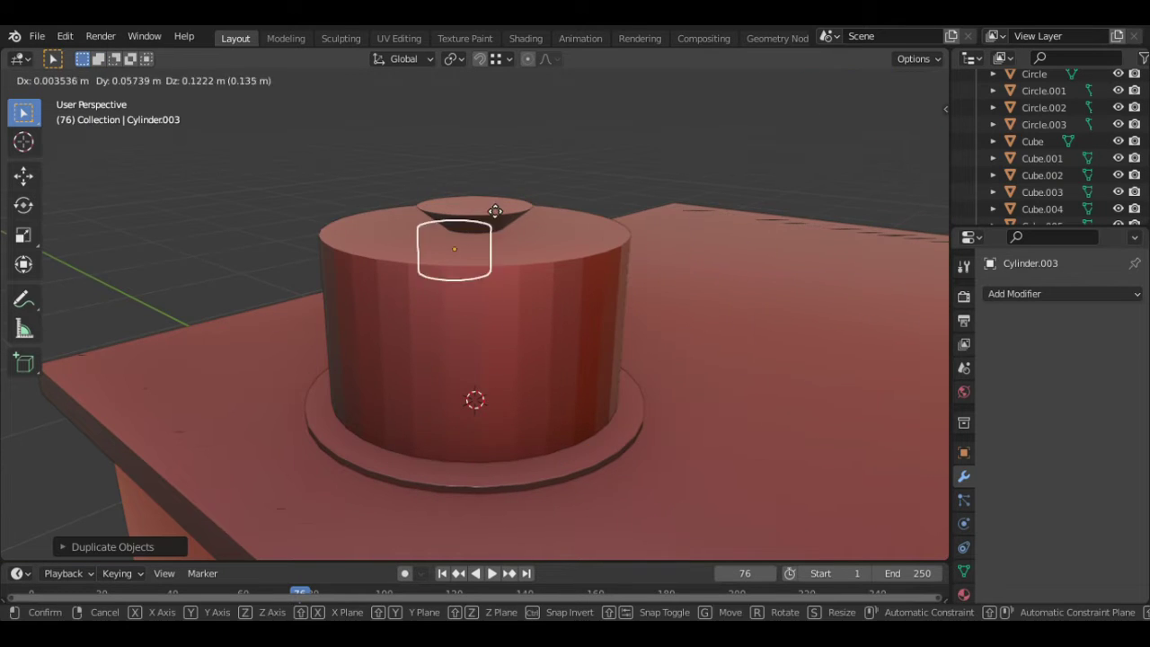
pyautogui.click(415, 176)
pyautogui.press('KP_7')
pyautogui.press('s')
pyautogui.click(616, 259)
pyautogui.click(658, 245)
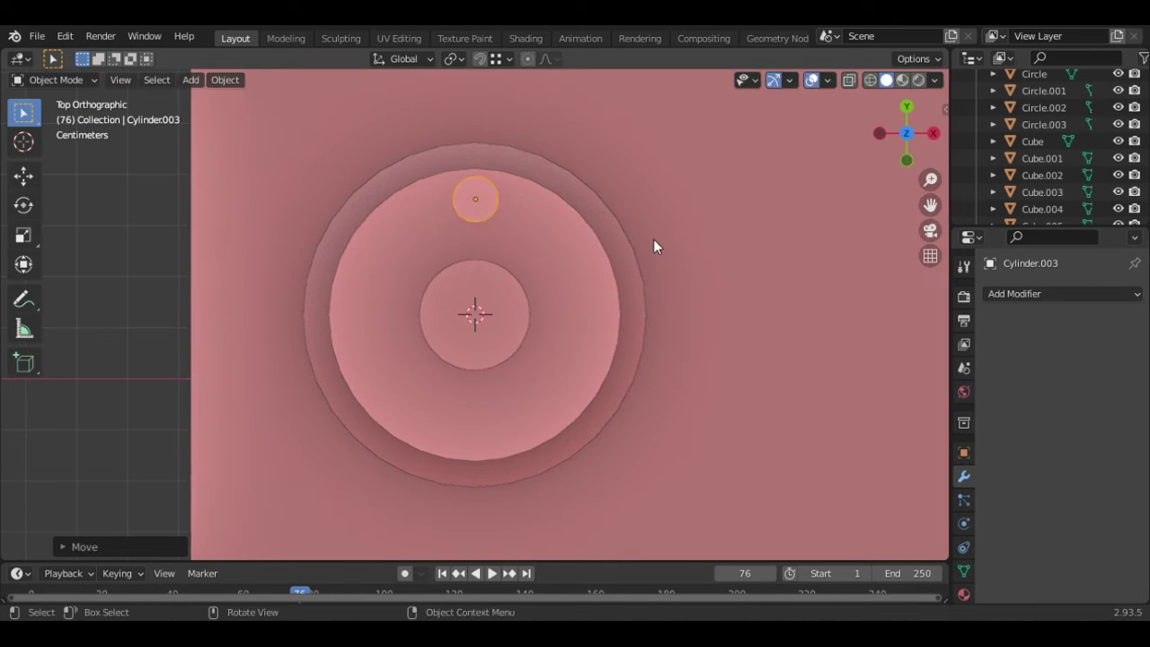
pyautogui.hotkey('ctrl', 'z')
pyautogui.hotkey('ctrl', 'z')
pyautogui.hotkey('ctrl', 'z')
# Move the small peg along Y toward the rear of the large cylinder's top and resize it
pyautogui.press('g')
pyautogui.press('y')
pyautogui.click(664, 189)
pyautogui.press('s')
pyautogui.click(608, 215)
# Raise the small peg about 0.2 m along Z onto the large cylinder's top
pyautogui.moveTo(608, 216); pyautogui.dragTo(605, 162, button='middle')
pyautogui.press('g')
pyautogui.press('z')
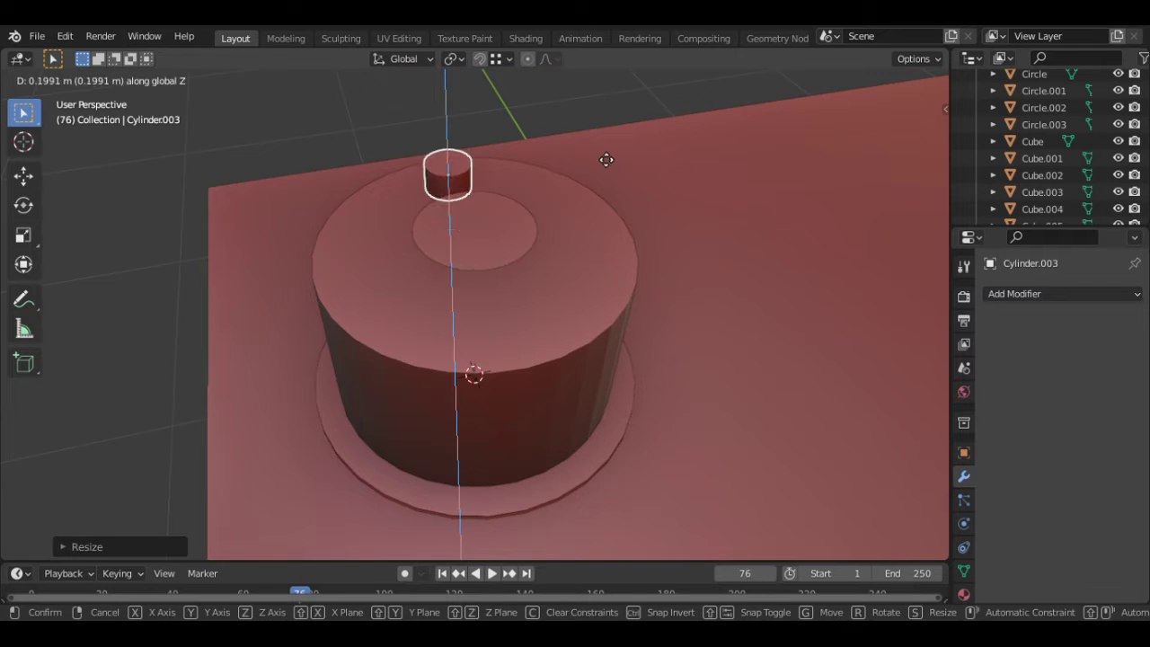
pyautogui.click(600, 176)
pyautogui.moveTo(521, 255); pyautogui.dragTo(555, 227, button='middle')
# Round off the small peg with a modifier and apply that modifier to its mesh
pyautogui.click(1060, 294)
pyautogui.click(839, 509)
pyautogui.doubleClick(1042, 470)
pyautogui.scroll(3, 510, 215)
pyautogui.moveTo(415, 257); pyautogui.dragTo(456, 206, button='middle')
pyautogui.scroll(1, 456, 207)
pyautogui.click(1047, 495)
pyautogui.click(1029, 344)
# Arrange copies of the rounded knob along X and Y so that four knobs surround the flared centre piece
pyautogui.press('KP_7')
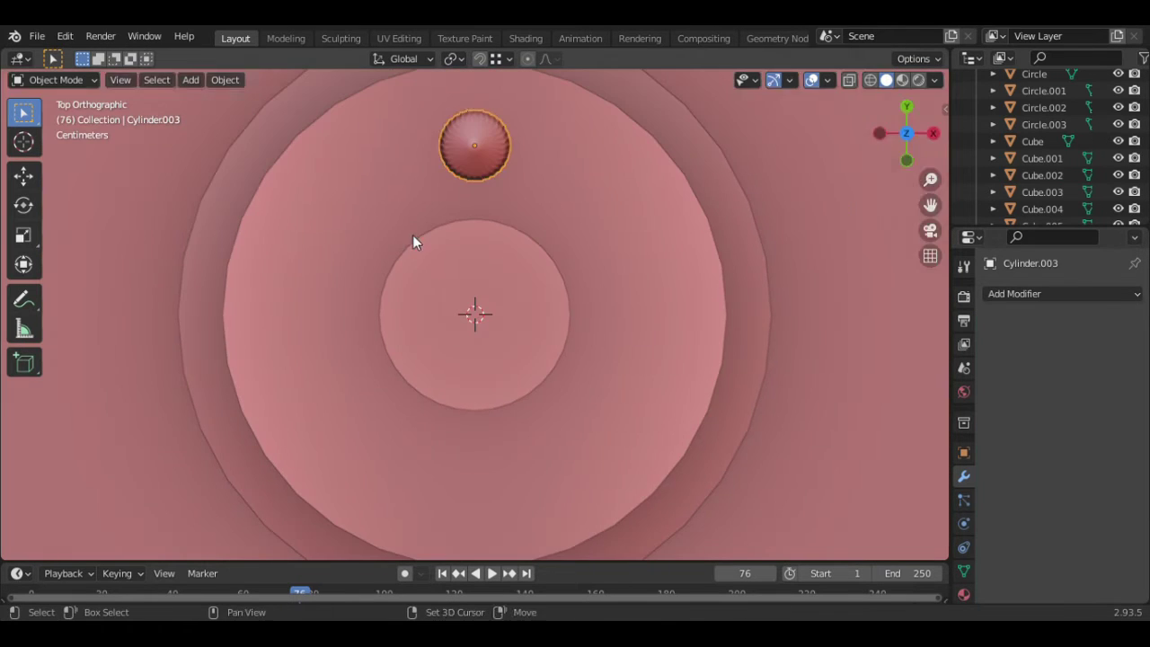
pyautogui.click(494, 112)
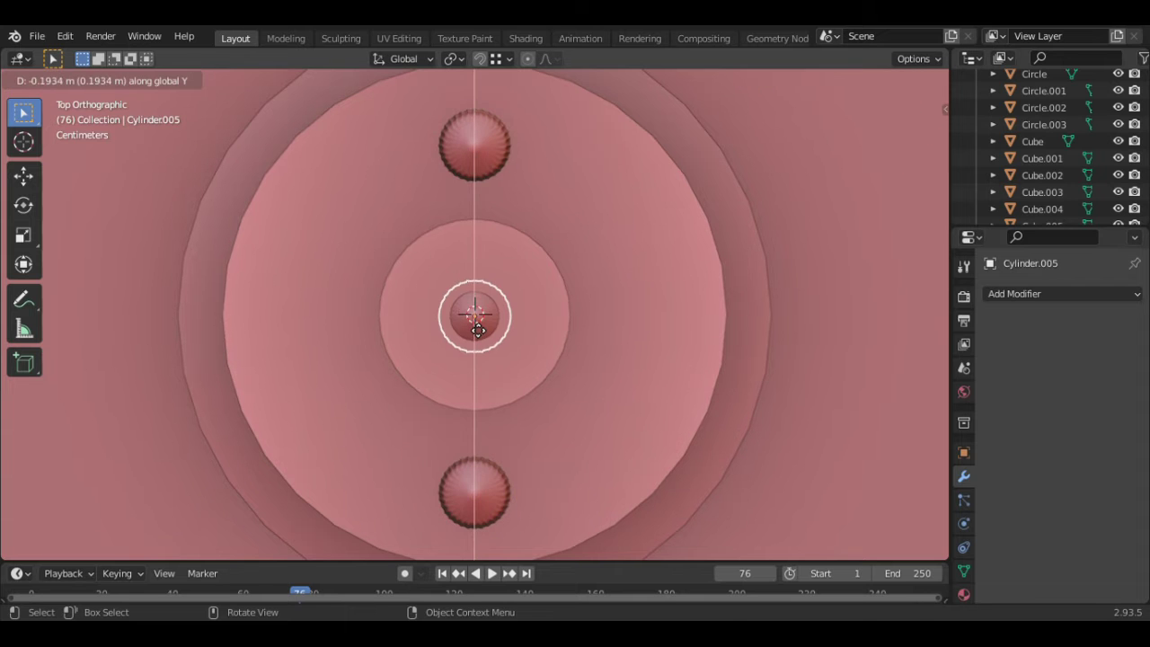
pyautogui.press('x')
pyautogui.click(647, 325)
pyautogui.click(304, 347)
# Scale down the top face of the flared centre piece on the large cylinder
pyautogui.moveTo(406, 334); pyautogui.dragTo(514, 202, button='middle')
pyautogui.scroll(-5, 521, 234)
pyautogui.click(531, 270)
pyautogui.press('Tab')
pyautogui.press('Tab')
pyautogui.click(500, 216)
pyautogui.press('a')
pyautogui.press('Tab')
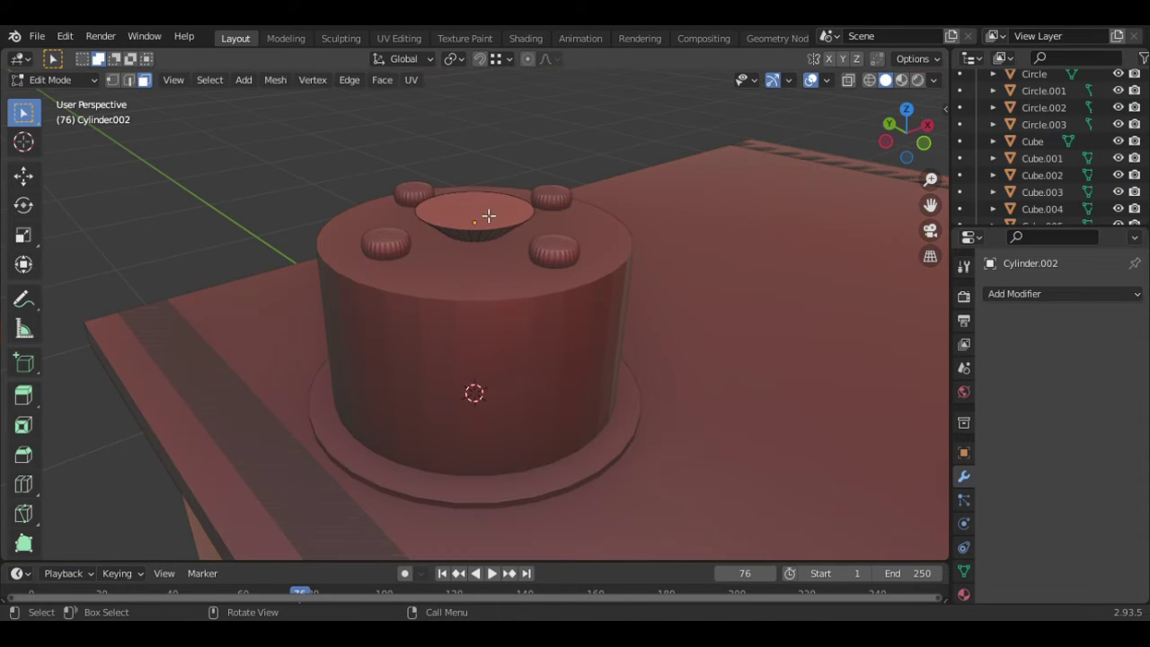
pyautogui.press('s')
pyautogui.click(535, 228)
# Return to Object Mode, round off the centre piece with a modifier and apply that modifier to its mesh
pyautogui.click(54, 80)
pyautogui.click(62, 101)
pyautogui.click(1051, 294)
pyautogui.click(824, 509)
pyautogui.click(1014, 470)
pyautogui.click(1015, 470)
pyautogui.hotkey('ctrl', 'a')
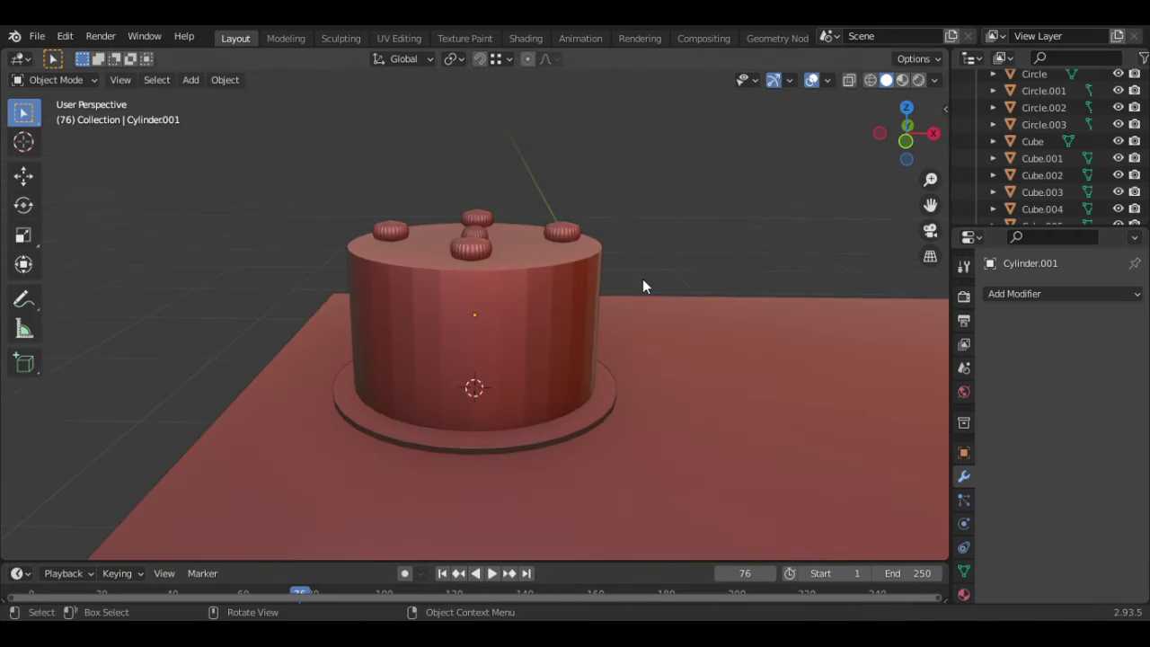
# Duplicate the large cylinder together with its base disc and place the copies beside the original on the desktop
pyautogui.moveTo(643, 279); pyautogui.dragTo(440, 247, button='middle')
pyautogui.click(408, 253)
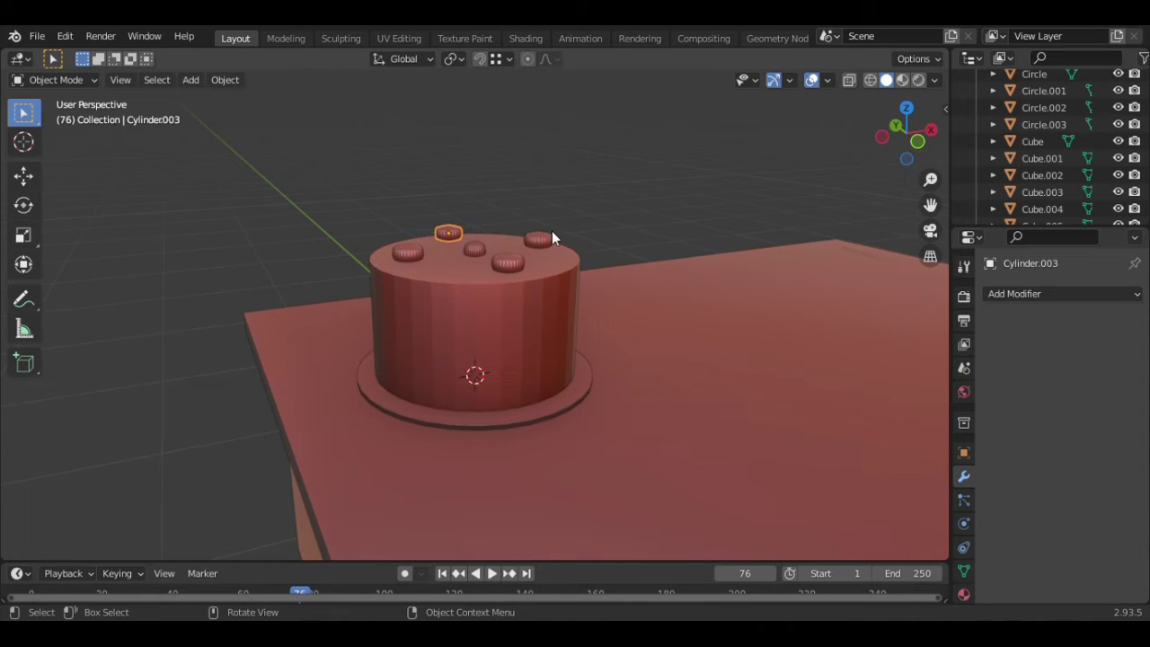
pyautogui.hotkey('ctrl', 's')
pyautogui.click(575, 398)
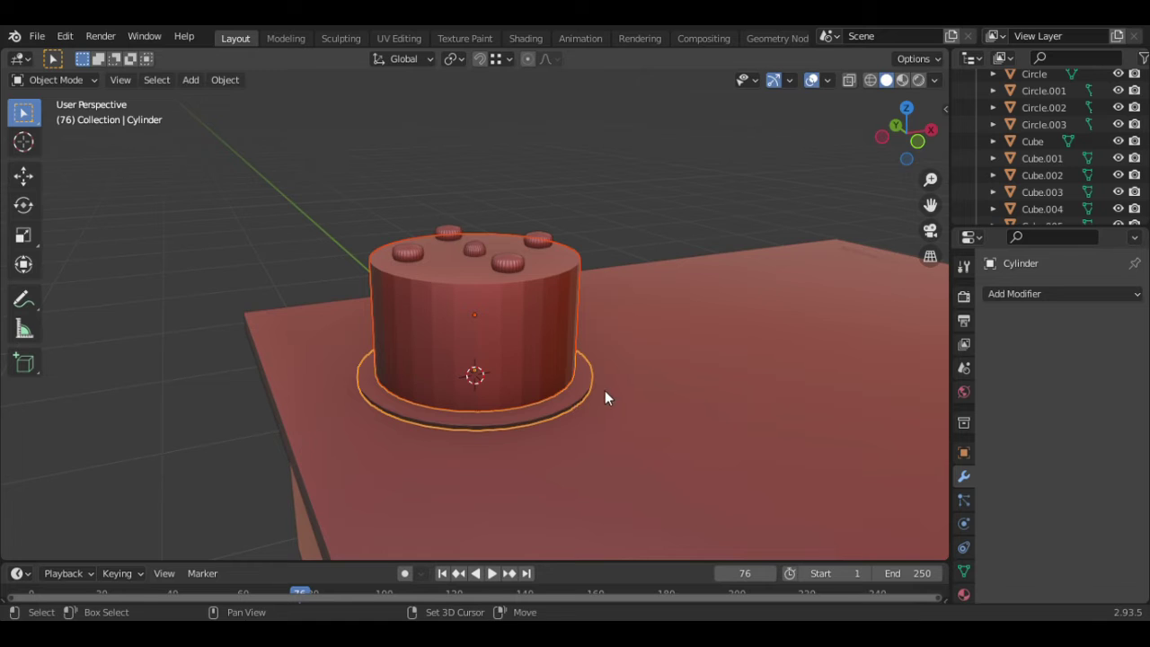
pyautogui.hotkey('shift', 'd')
pyautogui.click(885, 416)
pyautogui.moveTo(885, 416); pyautogui.dragTo(757, 381, button='middle')
# Scale the copied base disc along Z and raise it partway up the copied cylinder
pyautogui.press('s')
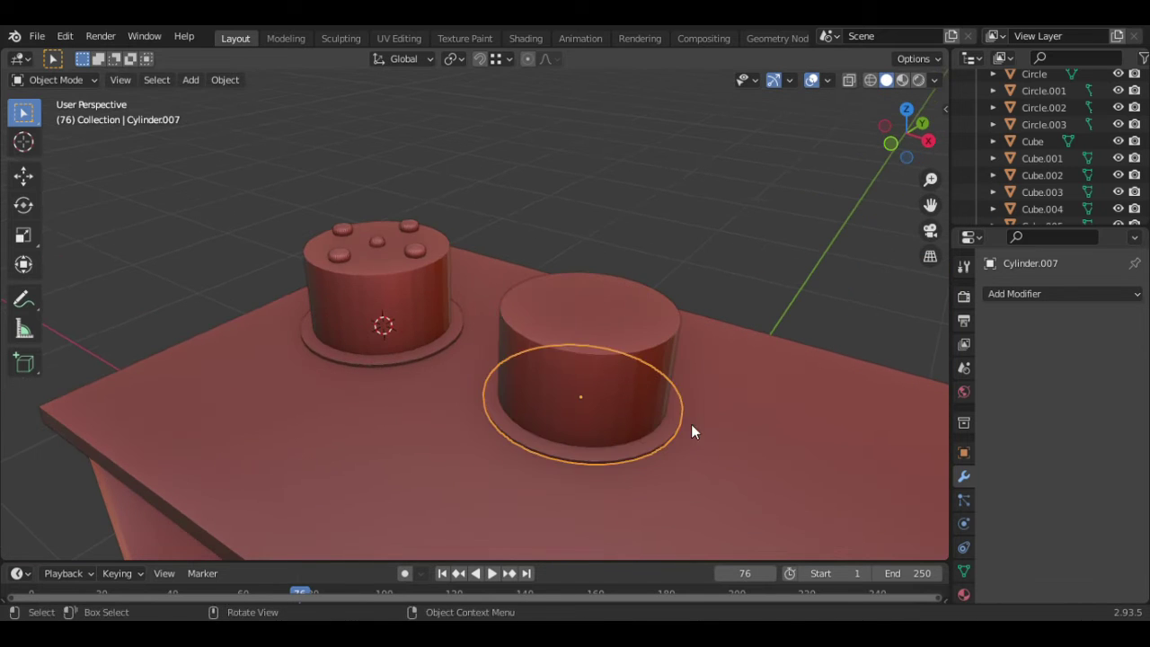
pyautogui.press('s')
pyautogui.press('z')
pyautogui.click(656, 510)
pyautogui.press('g')
pyautogui.press('z')
pyautogui.click(654, 193)
# Scale the raised disc down until it is only slightly wider than the copied cylinder
pyautogui.press('s')
pyautogui.click(745, 364)
pyautogui.press('KP_7')
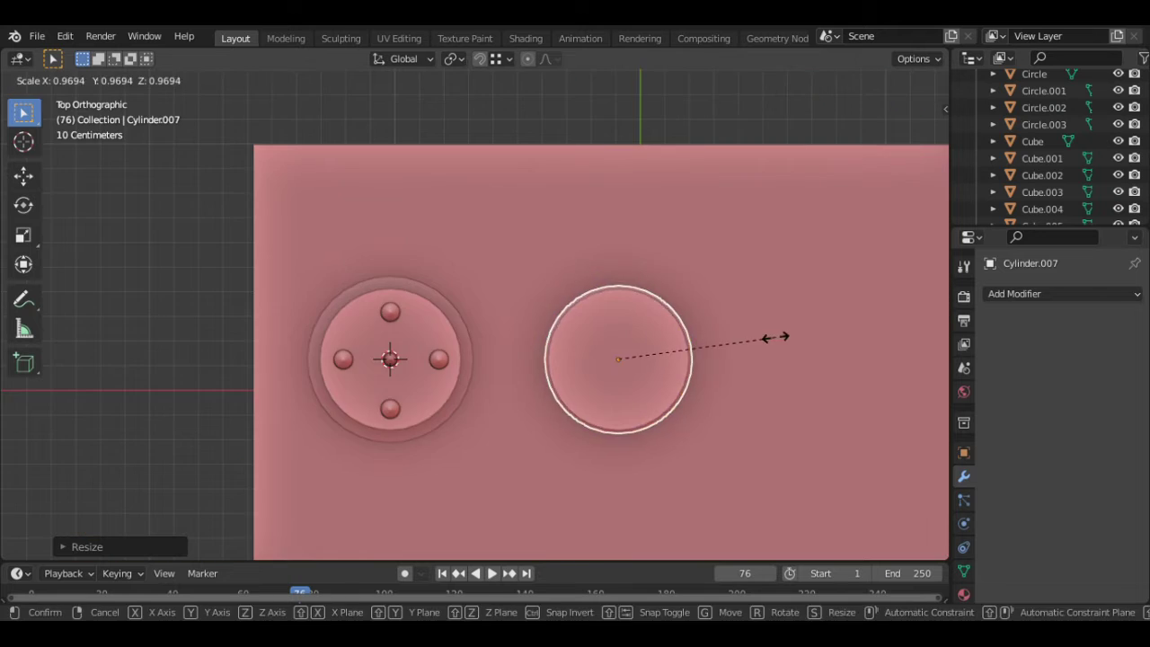
pyautogui.click(775, 337)
pyautogui.moveTo(700, 386); pyautogui.dragTo(607, 325, button='middle')
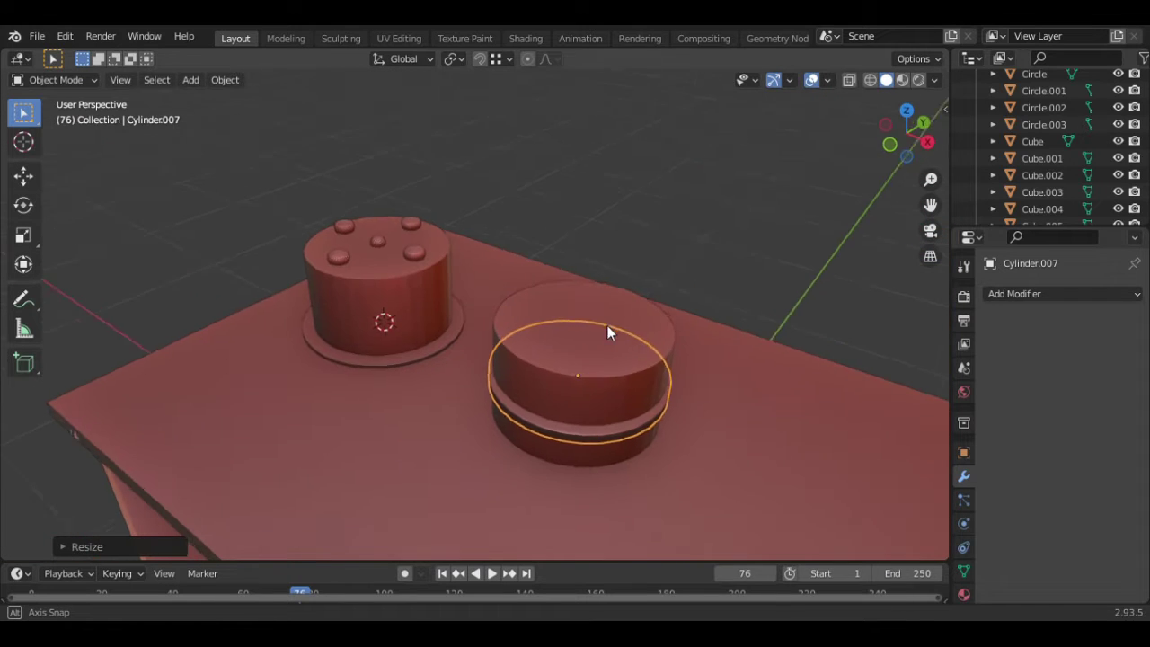
# Add a Boolean Difference modifier to the disc with the copied cylinder as the cutting object
pyautogui.click(1023, 294)
pyautogui.click(1023, 294)
pyautogui.click(799, 378)
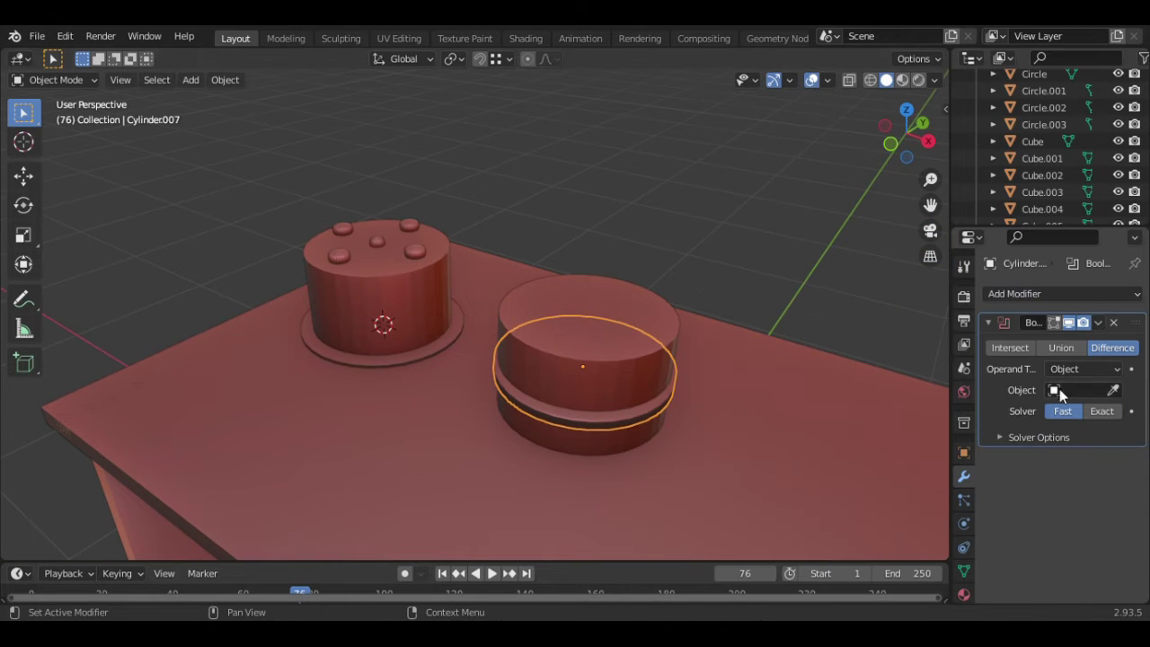
pyautogui.click(614, 425)
# Try to apply the Boolean cut to the disc and move the copied cylinder clear of it
pyautogui.hotkey('ctrl', 'a')
pyautogui.click(559, 344)
pyautogui.press('g')
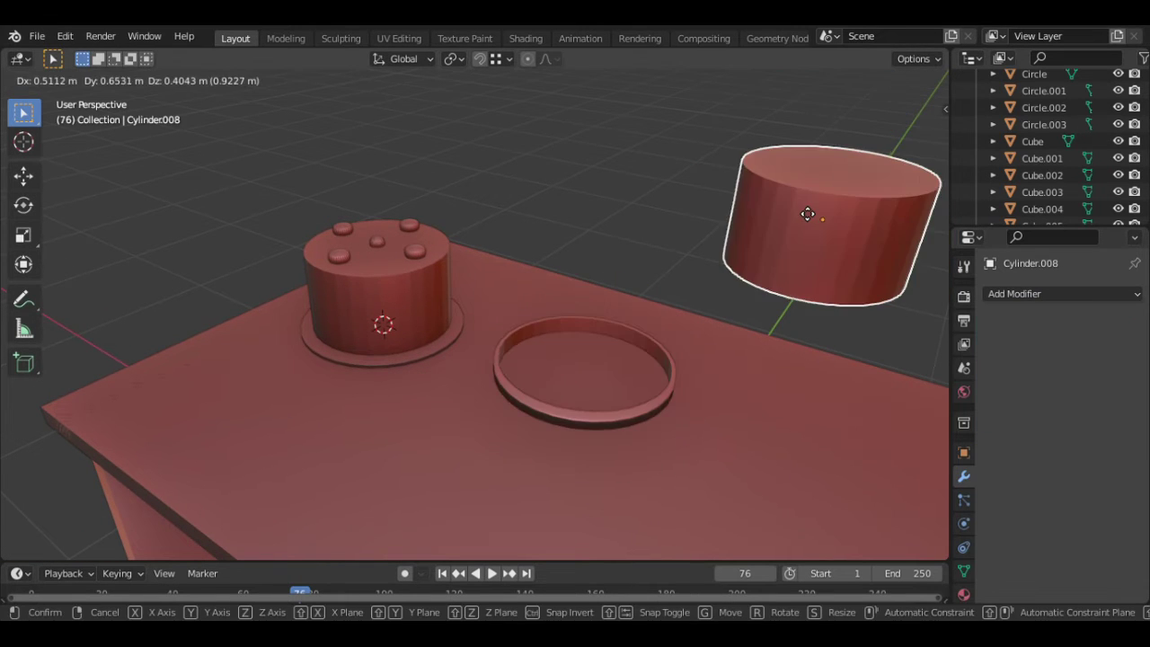
pyautogui.click(653, 203)
pyautogui.click(694, 316)
pyautogui.hotkey('ctrl', 'z')
pyautogui.hotkey('ctrl', 'z')
pyautogui.hotkey('ctrl', 'z')
pyautogui.hotkey('ctrl', 'z')
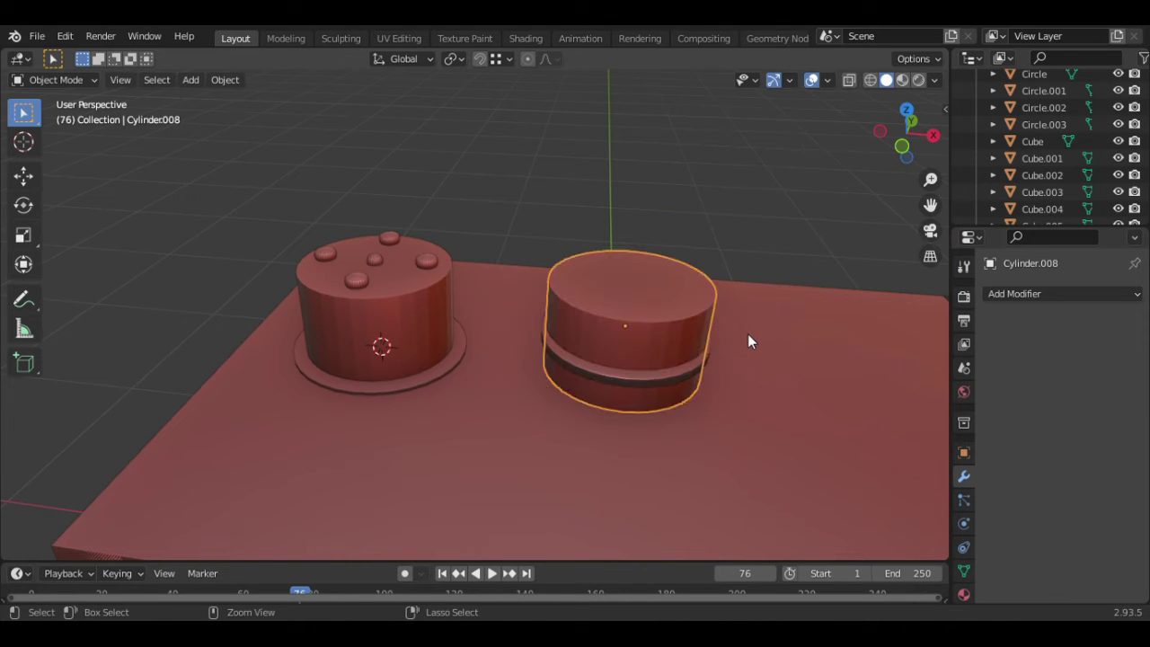
# Resize the copied cylinder and disc to make the ring cut by the Boolean thinner
pyautogui.press('s')
pyautogui.click(754, 355)
pyautogui.moveTo(758, 357); pyautogui.dragTo(664, 391, button='middle')
pyautogui.press('s')
pyautogui.click(680, 398)
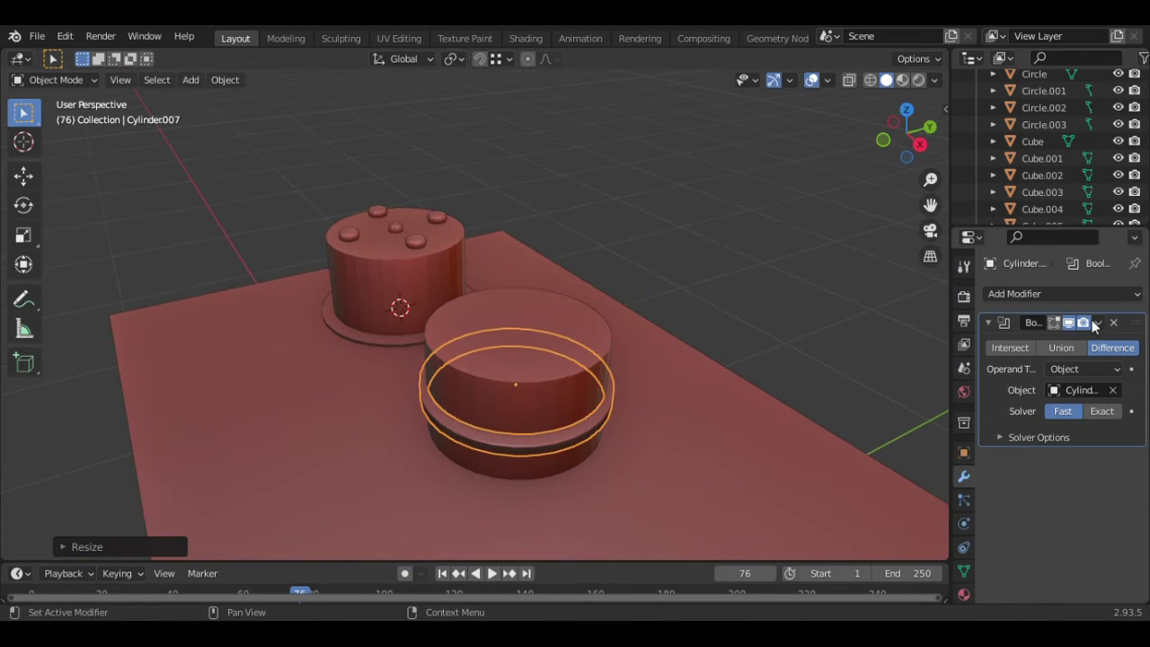
# Apply the disc's Boolean modifier and move the copied cylinder out of the resulting ring
pyautogui.hotkey('ctrl', 'a')
pyautogui.moveTo(604, 345); pyautogui.dragTo(571, 332)
pyautogui.click(575, 339)
pyautogui.press('g')
pyautogui.click(600, 417)
# Adjust the ring's thickness along Z and move the copied cylinder farther away from it
pyautogui.press('s')
pyautogui.press('z')
pyautogui.click(643, 400)
pyautogui.moveTo(644, 399); pyautogui.dragTo(682, 310, button='middle')
pyautogui.click(711, 267)
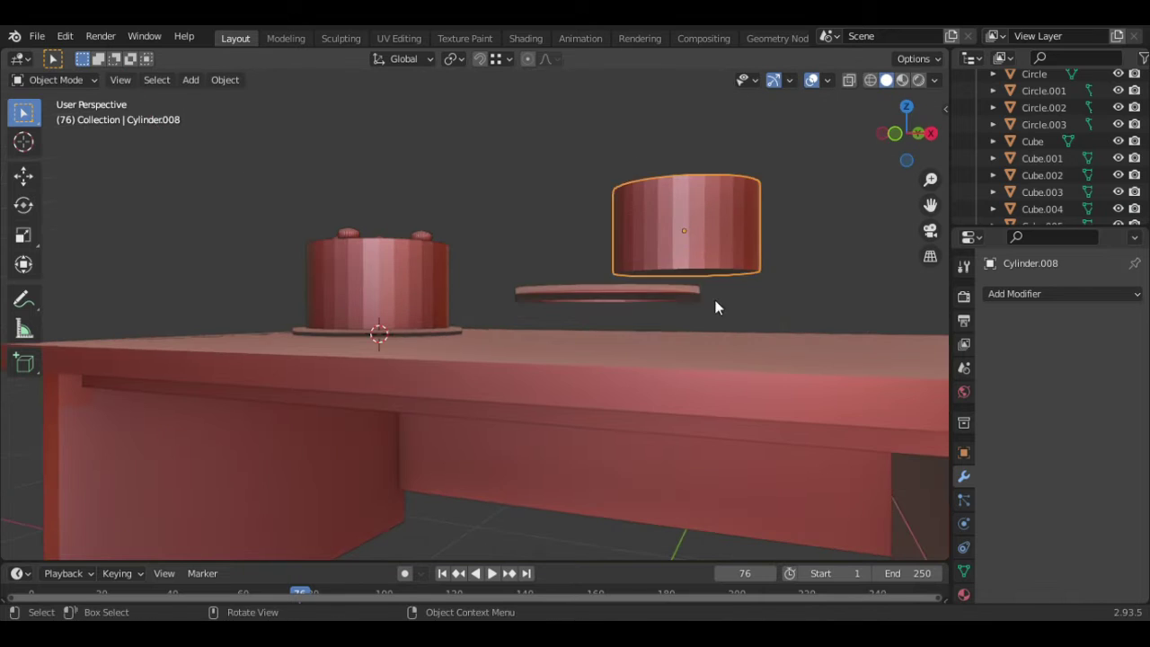
pyautogui.press('g')
pyautogui.click(859, 261)
# Rotate the ring 90° in the side view so that it stands upright, and scale it down
pyautogui.click(667, 293)
pyautogui.press('KP_3')
pyautogui.press('r')
pyautogui.press('9')
pyautogui.press('0')
pyautogui.press('Return')
pyautogui.press('s')
pyautogui.click(539, 317)
pyautogui.moveTo(538, 318); pyautogui.dragTo(706, 310, button='middle')
pyautogui.press('KP_1')
pyautogui.press('r')
pyautogui.rightClick(821, 301)
pyautogui.press('r')
pyautogui.rightClick(696, 334)
pyautogui.moveTo(821, 301); pyautogui.dragTo(678, 315, button='middle')
pyautogui.press('r')
pyautogui.press('y')
pyautogui.rightClick(699, 352)
# Reposition the upright ring along Z above the desktop and turn it to an oblique angle
pyautogui.press('g')
pyautogui.press('z')
pyautogui.click(650, 267)
pyautogui.moveTo(650, 267); pyautogui.dragTo(697, 339, button='middle')
pyautogui.scroll(3, 493, 305)
pyautogui.scroll(-2, 672, 315)
pyautogui.press('r')
pyautogui.press('y')
pyautogui.click(659, 301)
pyautogui.press('g')
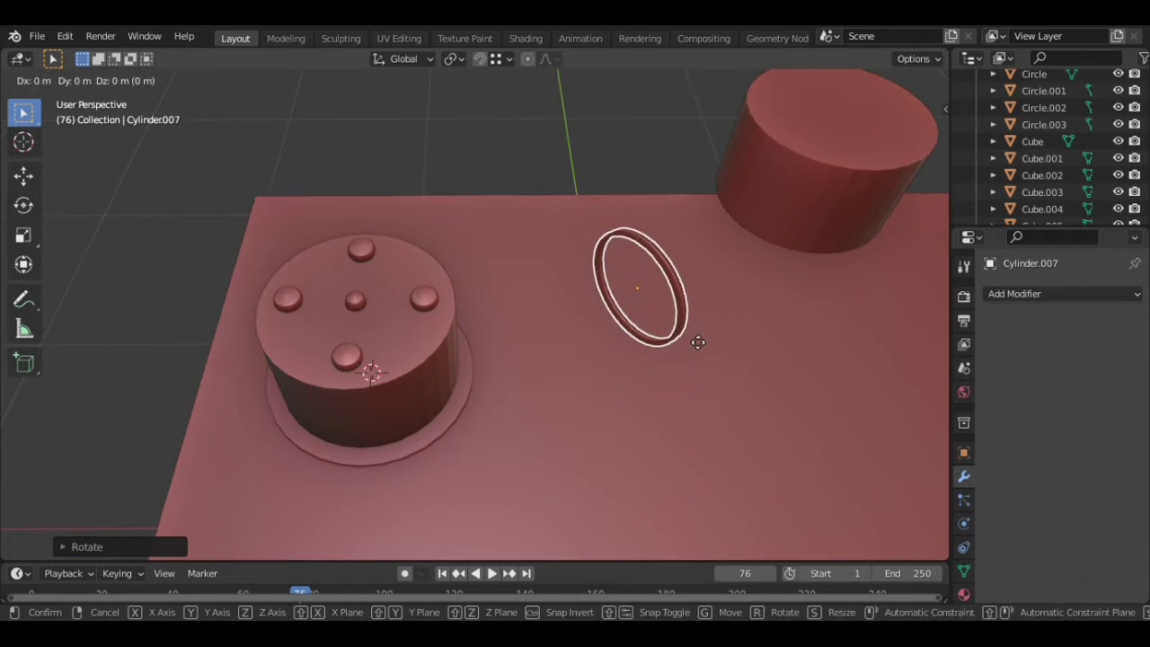
pyautogui.press('z')
pyautogui.click(705, 316)
# Move the copied cylinder along Y toward the ring in the top view
pyautogui.press('KP_7')
pyautogui.click(891, 252)
pyautogui.press('g')
pyautogui.press('y')
pyautogui.click(688, 413)
# Scale the copied cylinder down to a thin rod and adjust its length along Z
pyautogui.press('s')
pyautogui.click(582, 328)
pyautogui.press('s')
pyautogui.press('z')
pyautogui.click(805, 395)
pyautogui.moveTo(805, 395); pyautogui.dragTo(594, 145, button='middle')
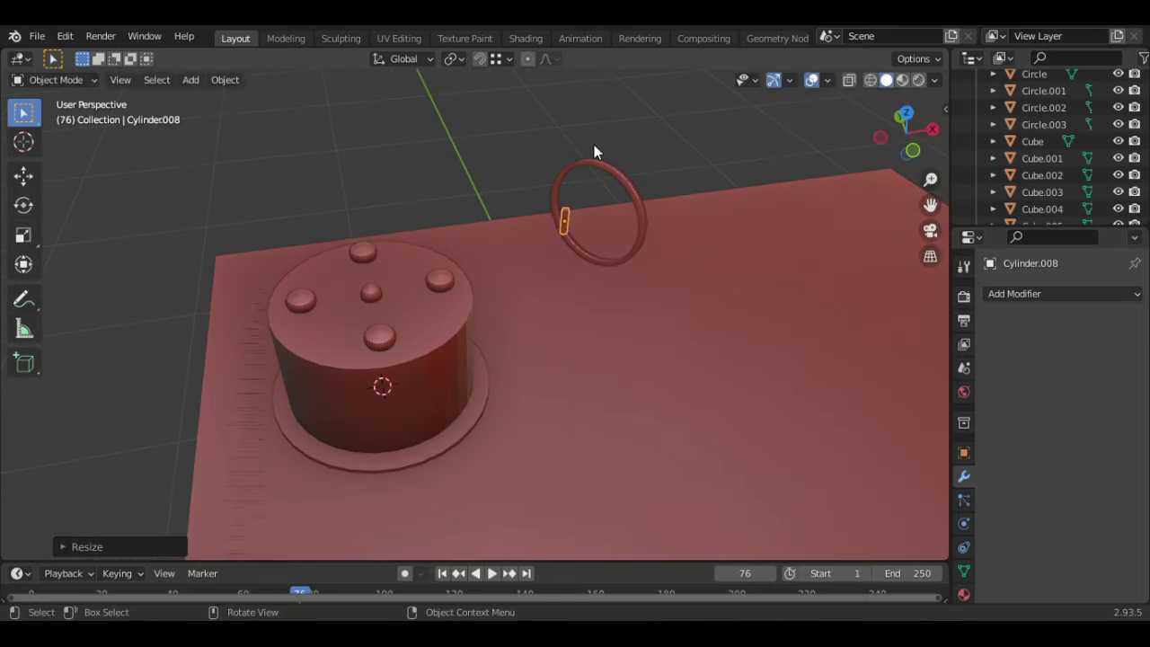
# Position the thin rod directly beneath the ring, adjusting it along Z to meet the ring's lower edge
pyautogui.press('KP_1')
pyautogui.press('g')
pyautogui.click(680, 349)
pyautogui.press('g')
pyautogui.press('z')
pyautogui.click(736, 354)
pyautogui.moveTo(736, 353); pyautogui.dragTo(454, 301, button='middle')
pyautogui.press('g')
pyautogui.press('z')
pyautogui.click(433, 337)
# Extrude the rod's bottom face in place in Edit Mode and scale the new face wider
pyautogui.scroll(-2, 435, 336)
pyautogui.press('Tab')
pyautogui.hotkey('alt', 'z')
pyautogui.click(453, 342)
pyautogui.press('s')
pyautogui.press('Escape')
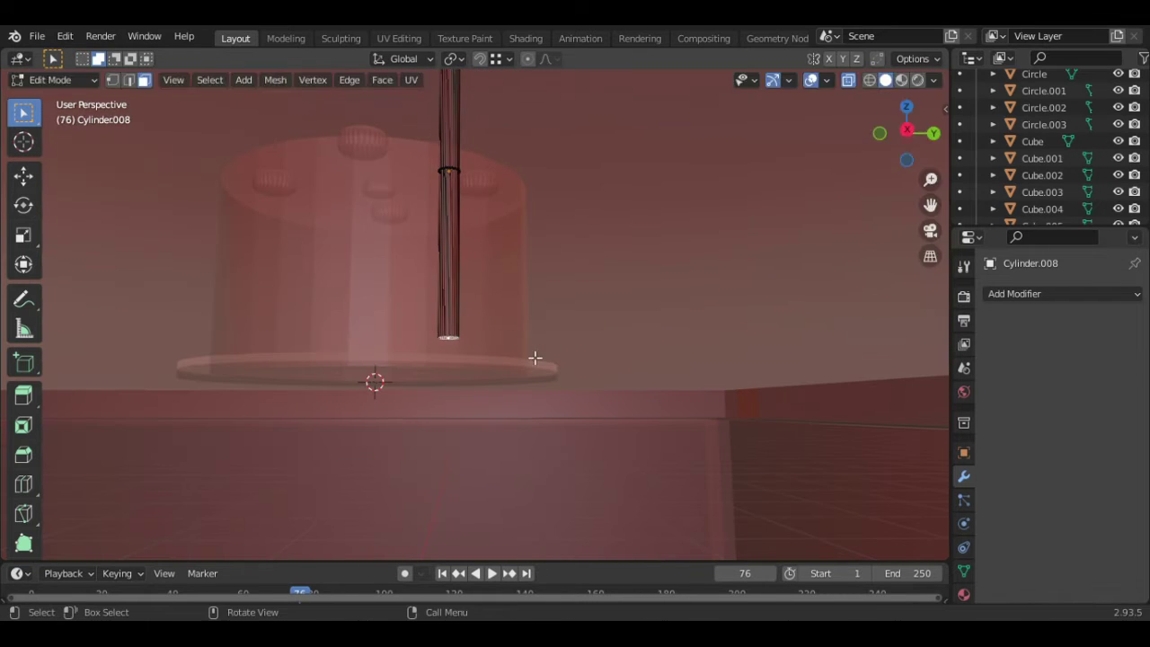
pyautogui.press('e')
pyautogui.press('Escape')
pyautogui.press('s')
pyautogui.click(534, 345)
pyautogui.moveTo(534, 346); pyautogui.dragTo(529, 364, button='middle')
pyautogui.hotkey('alt', 'z')
# Extrude the widened bottom face of the rod along its normal to form the stand's lower section
pyautogui.press('e')
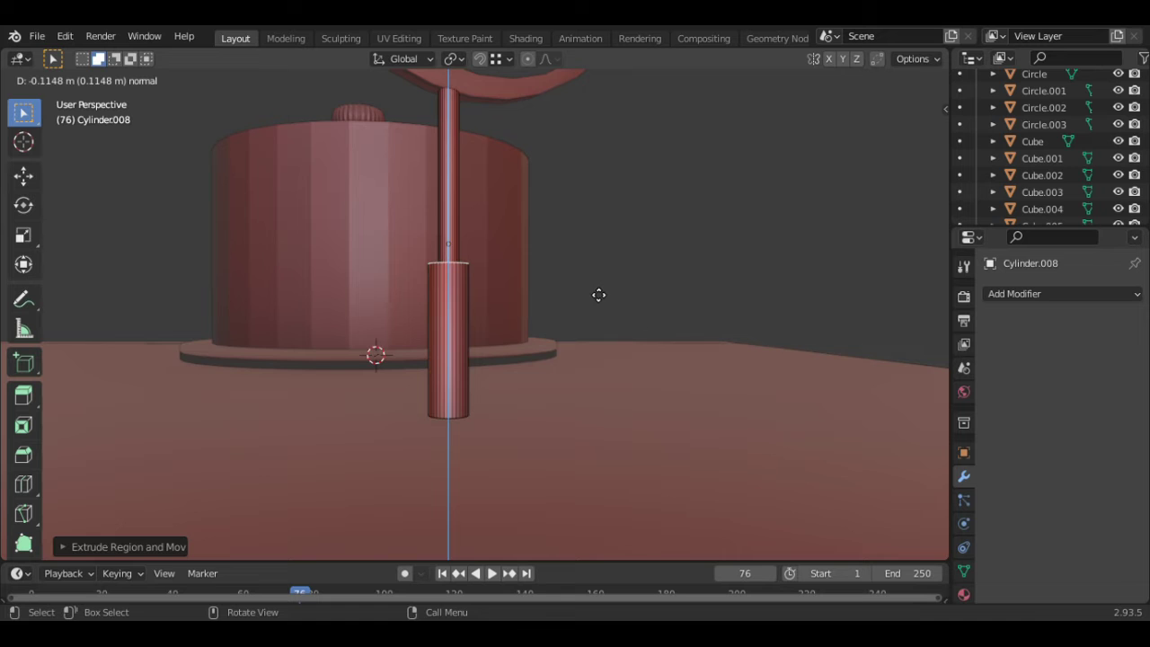
pyautogui.click(550, 460)
pyautogui.press('e')
pyautogui.click(539, 515)
pyautogui.scroll(-5, 574, 360)
pyautogui.moveTo(575, 360); pyautogui.dragTo(593, 254, button='middle')
pyautogui.press('Tab')
pyautogui.press('Tab')
# Move the selected part of the ring's stand along X and bring up the front view of the desk
pyautogui.moveTo(695, 265); pyautogui.dragTo(521, 464, button='middle')
pyautogui.click(739, 352)
pyautogui.press('KP_5')
pyautogui.press('g')
pyautogui.press('x')
pyautogui.click(531, 516)
pyautogui.hotkey('shift', 'a')
pyautogui.moveTo(532, 515); pyautogui.dragTo(513, 359, button='middle')
pyautogui.press('Escape')
pyautogui.press('KP_1')
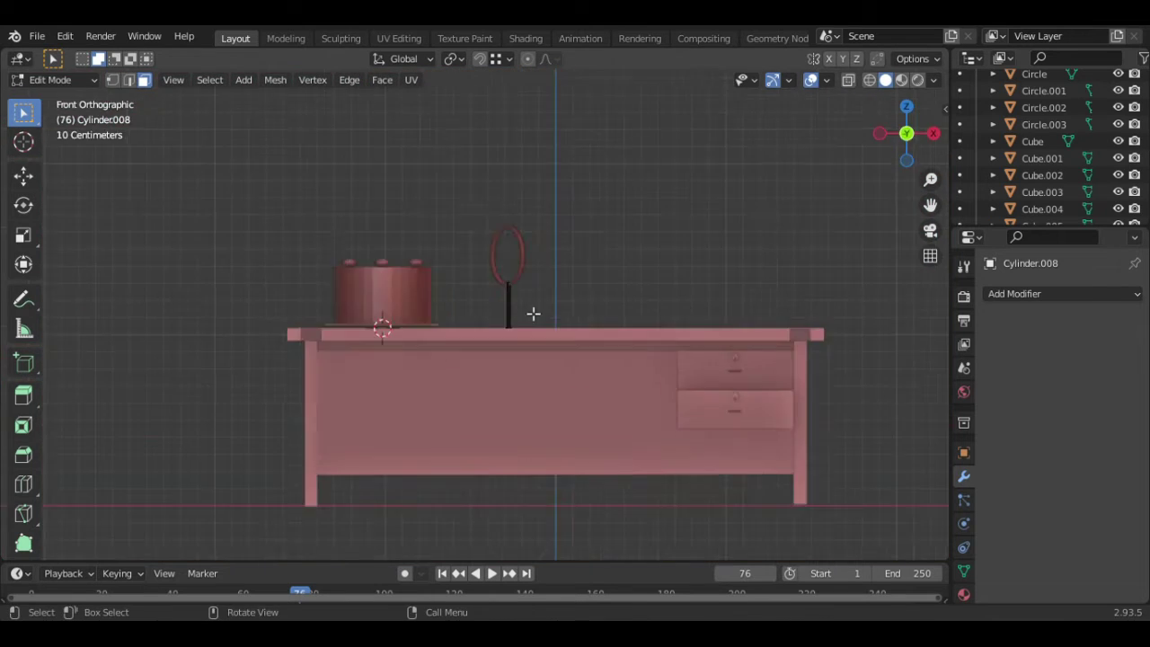
# Try to extrude two selected faces of the ring along X in Edit Mode
pyautogui.moveTo(534, 314); pyautogui.dragTo(178, 304, button='middle')
pyautogui.scroll(8, 503, 310)
pyautogui.press('Tab')
pyautogui.click(636, 233)
pyautogui.press('Tab')
pyautogui.click(752, 186)
pyautogui.keyDown('shift'); pyautogui.click(736, 252); pyautogui.keyUp('shift')
pyautogui.press('e')
pyautogui.press('x')
pyautogui.click(629, 251)
pyautogui.hotkey('ctrl', 'z')
pyautogui.moveTo(620, 252); pyautogui.dragTo(629, 216, button='middle')
pyautogui.press('1')
pyautogui.press('Tab')
# Place the 3D cursor on the ring's lower inner edge, add a cube there and scale it down to a small block
pyautogui.scroll(-6, 485, 214)
pyautogui.moveTo(486, 213); pyautogui.dragTo(491, 325, button='middle')
pyautogui.scroll(8, 491, 325)
pyautogui.click(23, 142)
pyautogui.click(411, 386)
pyautogui.click(24, 113)
pyautogui.hotkey('shift', 'a')
pyautogui.click(516, 195)
pyautogui.press('s')
pyautogui.click(416, 381)
# Rotate the small block about Z and move it along X onto the bottom of the ring
pyautogui.press('r')
pyautogui.press('z')
pyautogui.press('Escape')
pyautogui.press('r')
pyautogui.press('z')
pyautogui.click(800, 224)
pyautogui.scroll(2, 444, 449)
pyautogui.press('g')
pyautogui.press('x')
pyautogui.click(453, 458)
# Move the small block along Y over the ring's bottom and stretch it along Y across the ring's width
pyautogui.press('g')
pyautogui.press('y')
pyautogui.click(476, 474)
pyautogui.press('s')
pyautogui.press('y')
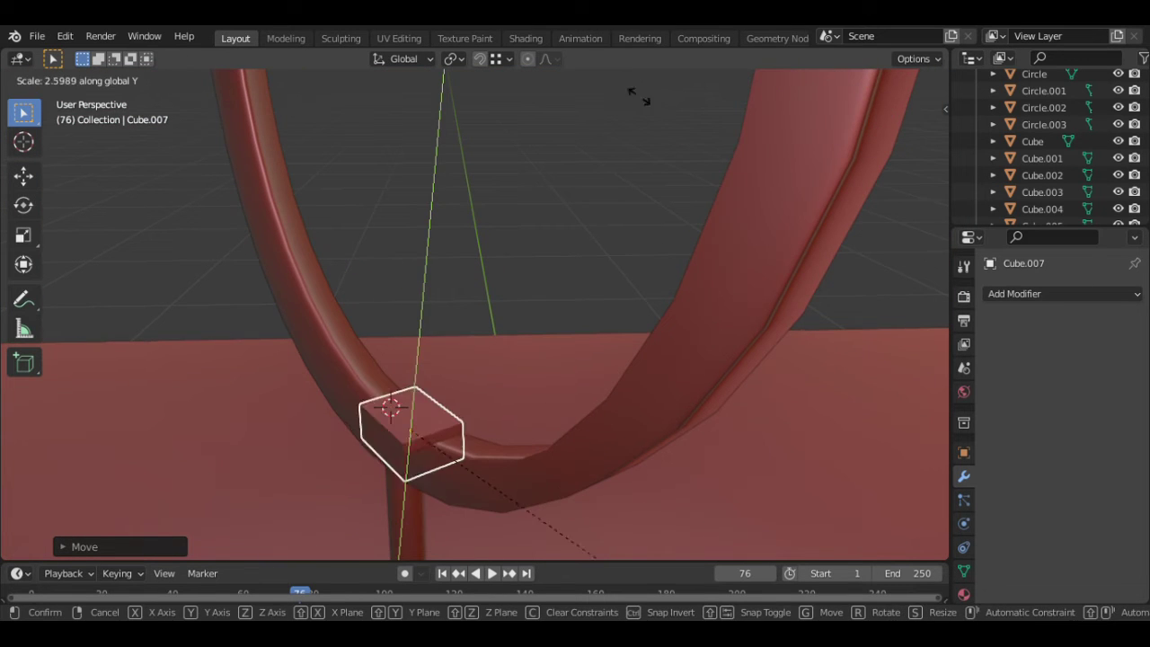
pyautogui.click(490, 480)
# Add a cylinder at the small block, scale it down to a thin rod and shift it along Z
pyautogui.moveTo(449, 462); pyautogui.dragTo(433, 488, button='middle')
pyautogui.scroll(-8, 433, 488)
pyautogui.click(467, 467)
pyautogui.scroll(8, 480, 470)
pyautogui.hotkey('shift', 'a')
pyautogui.click(579, 357)
pyautogui.press('s')
pyautogui.click(417, 445)
pyautogui.press('g')
pyautogui.press('z')
pyautogui.click(449, 499)
# Stretch the thin cylinder along Z into a tall rod and raise it so it stands on the block inside the ring
pyautogui.moveTo(449, 498); pyautogui.dragTo(465, 478, button='middle')
pyautogui.scroll(-5, 465, 478)
pyautogui.press('s')
pyautogui.press('z')
pyautogui.click(499, 236)
pyautogui.press('g')
pyautogui.press('z')
pyautogui.click(511, 141)
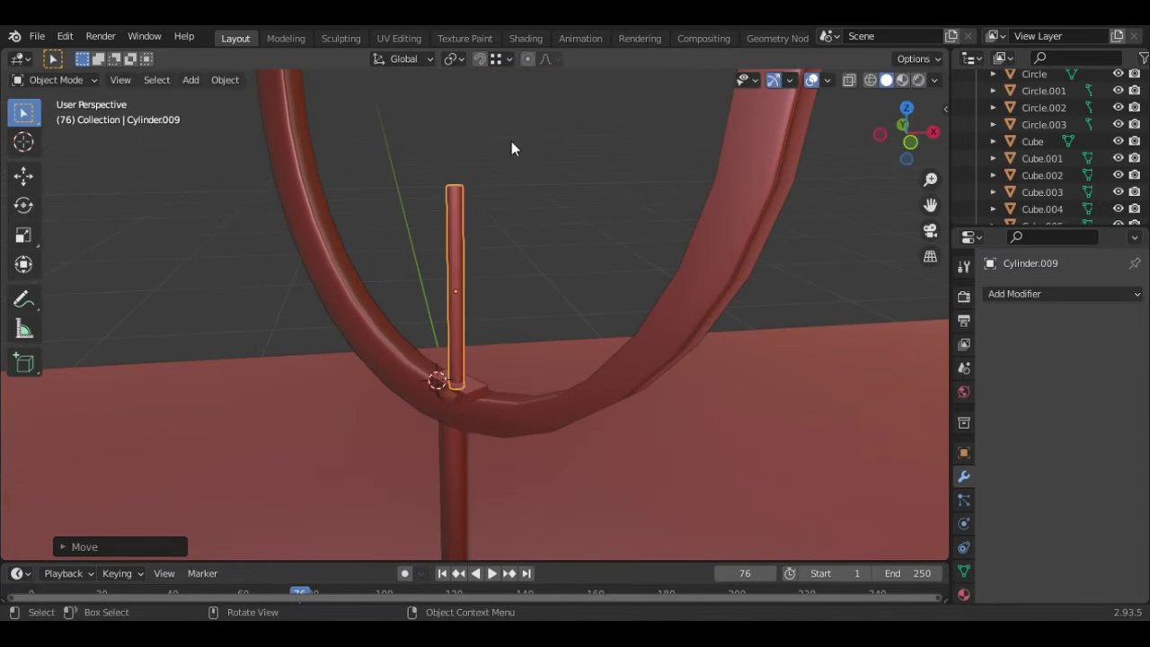
pyautogui.scroll(-6, 511, 148)
pyautogui.press('s')
pyautogui.press('z')
pyautogui.press('g')
pyautogui.press('z')
pyautogui.click(495, 221)
# Add a loop cut around the inner rod and bevel it with 7 segments to divide the rod's length
pyautogui.press('Tab')
pyautogui.hotkey('ctrl', 'r')
pyautogui.click(447, 333)
pyautogui.hotkey('ctrl', 'b')
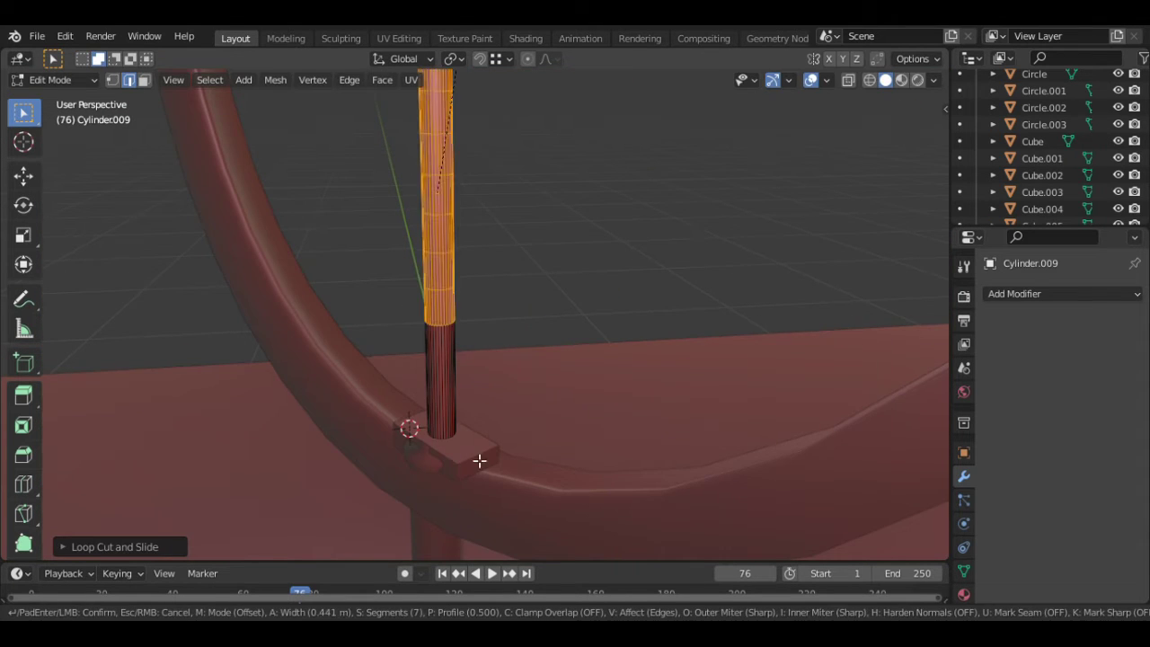
pyautogui.click(480, 454)
# Shift the selected middle section of the inner rod along Z
pyautogui.scroll(-6, 494, 359)
pyautogui.press('g')
pyautogui.press('z')
pyautogui.click(508, 275)
pyautogui.press('g')
pyautogui.press('z')
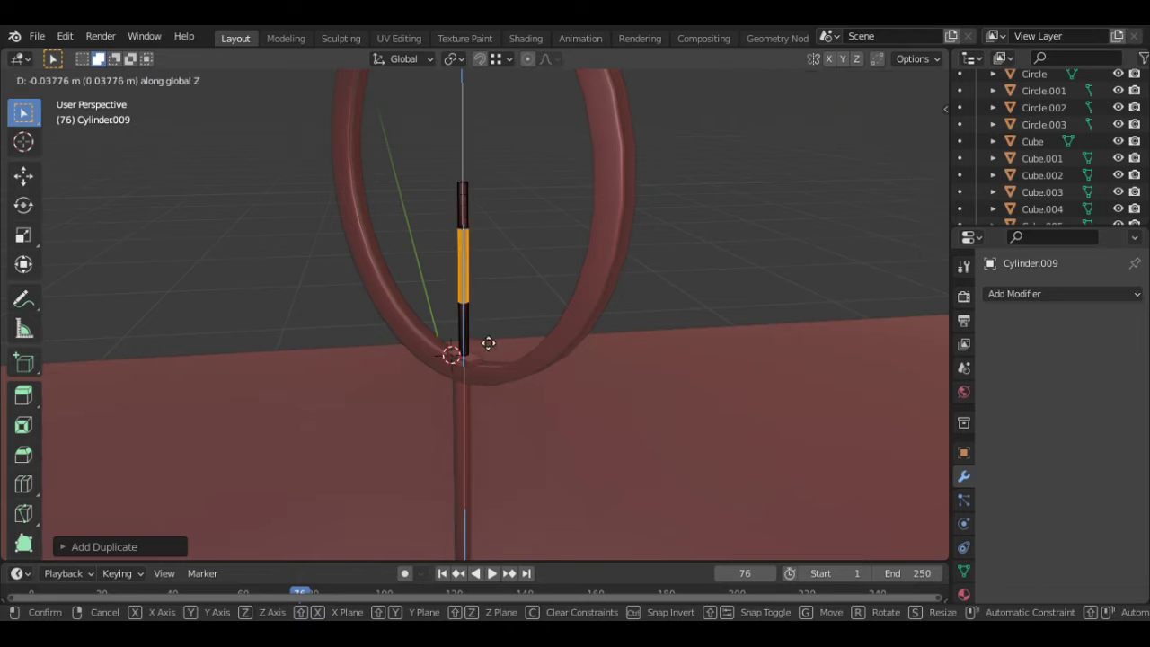
pyautogui.click(488, 349)
# Reposition two edge loops on the inner rod to start bending it
pyautogui.scroll(5, 485, 350)
pyautogui.keyDown('alt'); pyautogui.click(394, 278); pyautogui.keyUp('alt')
pyautogui.press('g')
pyautogui.click(444, 374)
pyautogui.keyDown('alt'); pyautogui.click(396, 339); pyautogui.keyUp('alt')
pyautogui.press('g')
pyautogui.press('g')
pyautogui.click(359, 176)
# Offset more edge loops in the rod's lower half to shape a curved bend
pyautogui.scroll(-4, 364, 188)
pyautogui.moveTo(377, 224); pyautogui.dragTo(404, 256, button='middle')
pyautogui.press('g')
pyautogui.click(367, 262)
pyautogui.keyDown('alt'); pyautogui.click(359, 389); pyautogui.keyUp('alt')
pyautogui.keyDown('alt'); pyautogui.click(359, 389); pyautogui.keyUp('alt')
pyautogui.press('g')
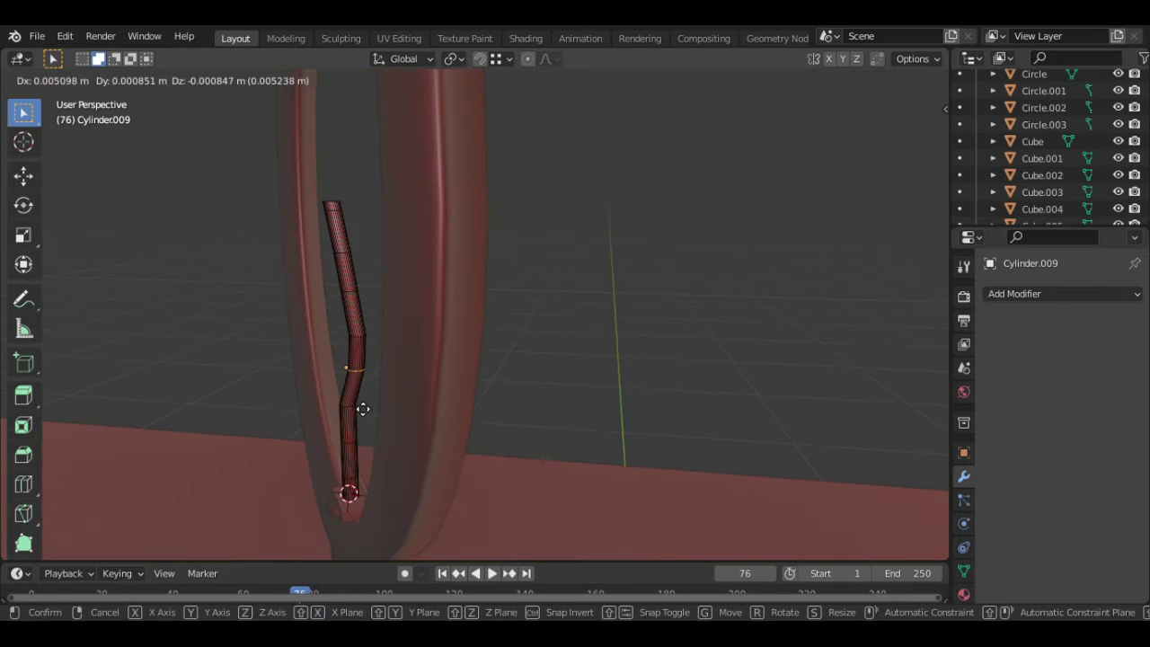
pyautogui.click(373, 415)
# Shift the rod's upper edge loops and its tip so the upper half leans smoothly to one side
pyautogui.keyDown('alt'); pyautogui.click(354, 296); pyautogui.keyUp('alt')
pyautogui.press('g')
pyautogui.click(344, 295)
pyautogui.keyDown('alt'); pyautogui.click(347, 255); pyautogui.keyUp('alt')
pyautogui.press('g')
pyautogui.click(359, 277)
pyautogui.keyDown('alt'); pyautogui.click(337, 215); pyautogui.keyUp('alt')
pyautogui.keyDown('alt'); pyautogui.click(333, 210); pyautogui.keyUp('alt')
pyautogui.press('g')
pyautogui.click(308, 211)
pyautogui.scroll(-4, 308, 211)
pyautogui.moveTo(308, 215)
pyautogui.mouseDown(button='middle')
pyautogui.moveTo(210, 300)
pyautogui.moveTo(310, 238)
pyautogui.mouseUp(button='middle')
pyautogui.scroll(-5, 439, 385)
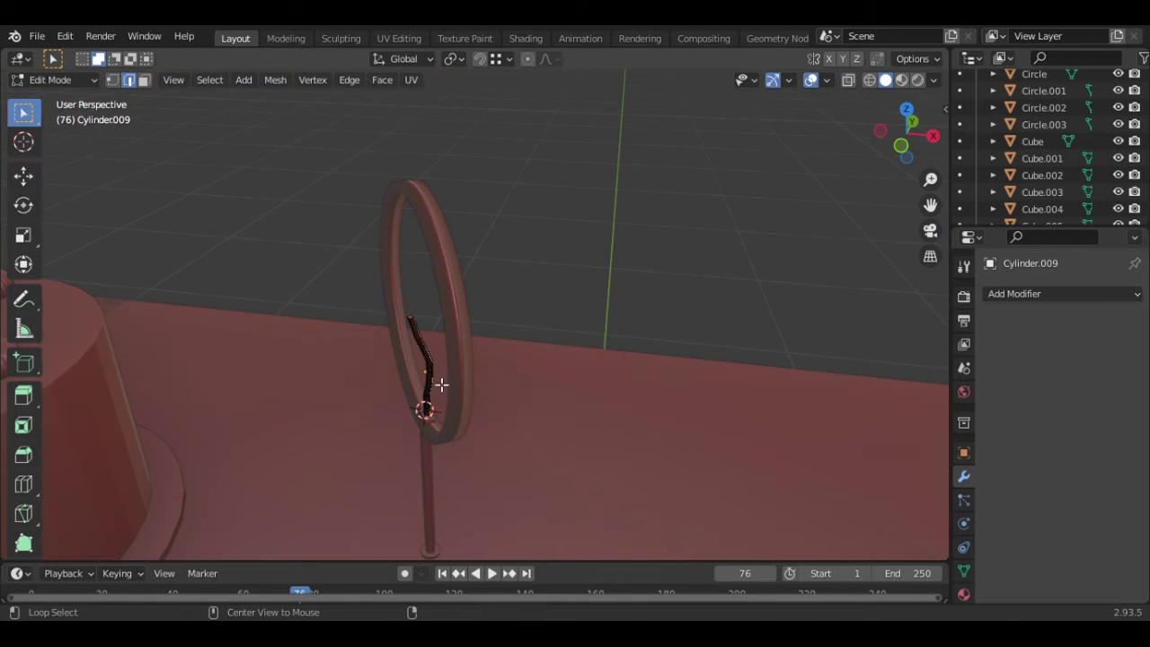
# Tilt the bent rod's end face, then extrude it and scale the end wider
pyautogui.press('a')
pyautogui.hotkey('alt', 'a')
pyautogui.press('Tab')
pyautogui.press('Tab')
pyautogui.scroll(6, 415, 292)
pyautogui.press('3')
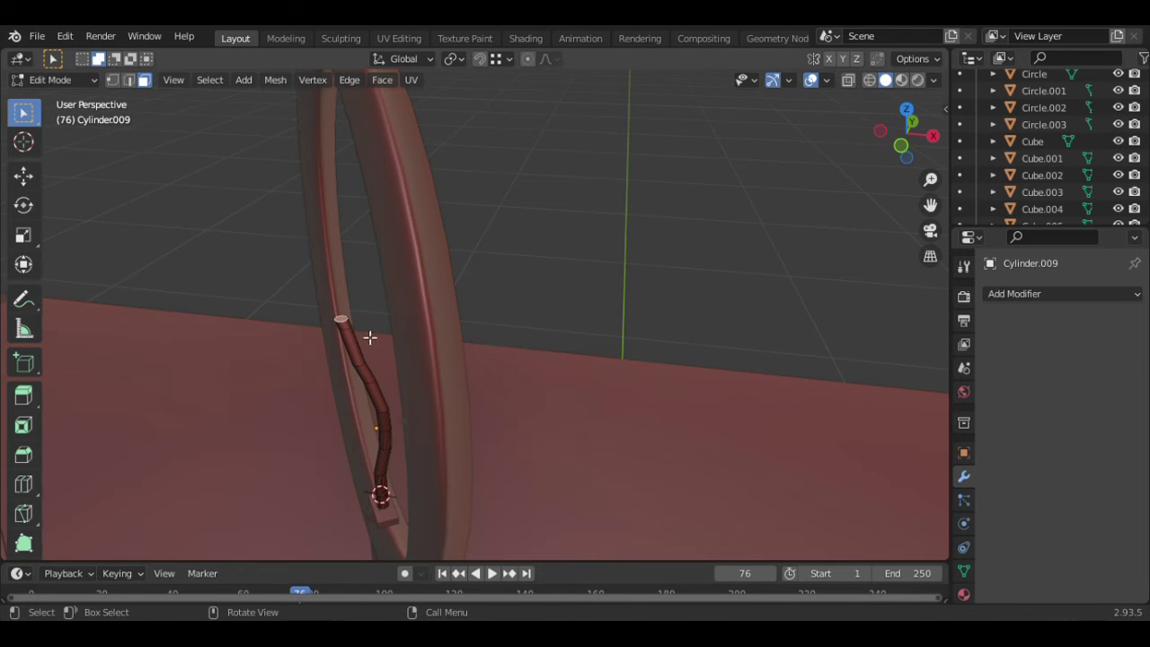
pyautogui.press('r')
pyautogui.click(399, 335)
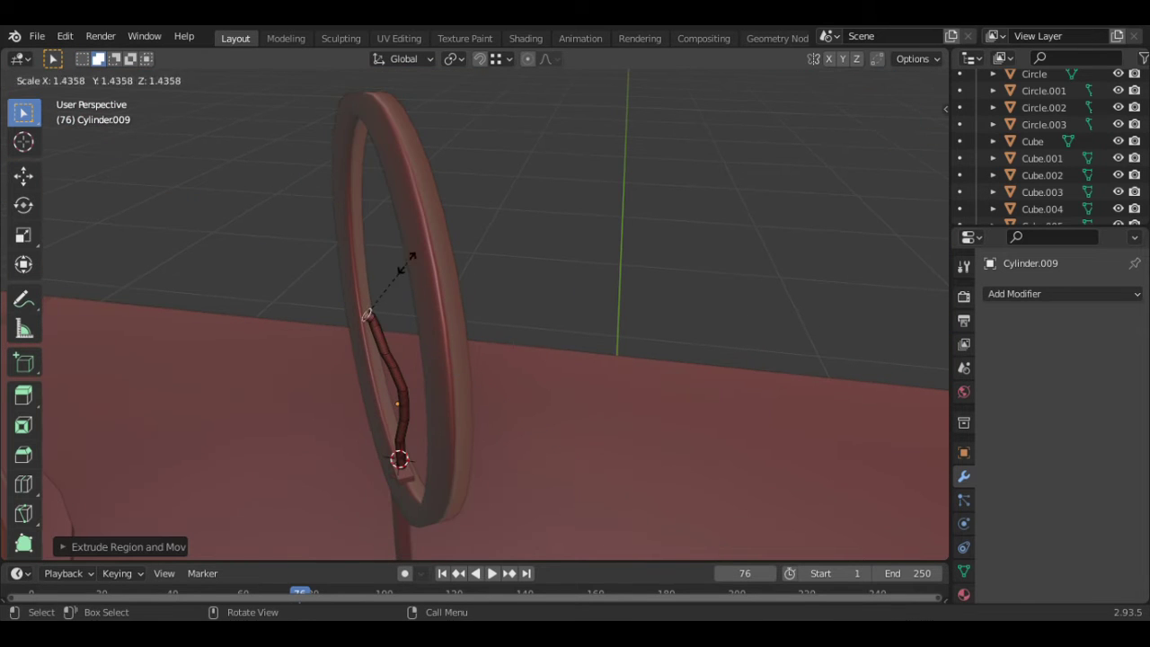
# Add a cube at the tip of the bent rod in Object Mode and scale it down to a small block
pyautogui.moveTo(374, 299); pyautogui.dragTo(703, 297, button='middle')
pyautogui.press('Tab')
pyautogui.hotkey('shift', 'a')
pyautogui.moveTo(723, 278)
pyautogui.click(774, 292)
pyautogui.press('s')
pyautogui.click(722, 290)
pyautogui.press('s')
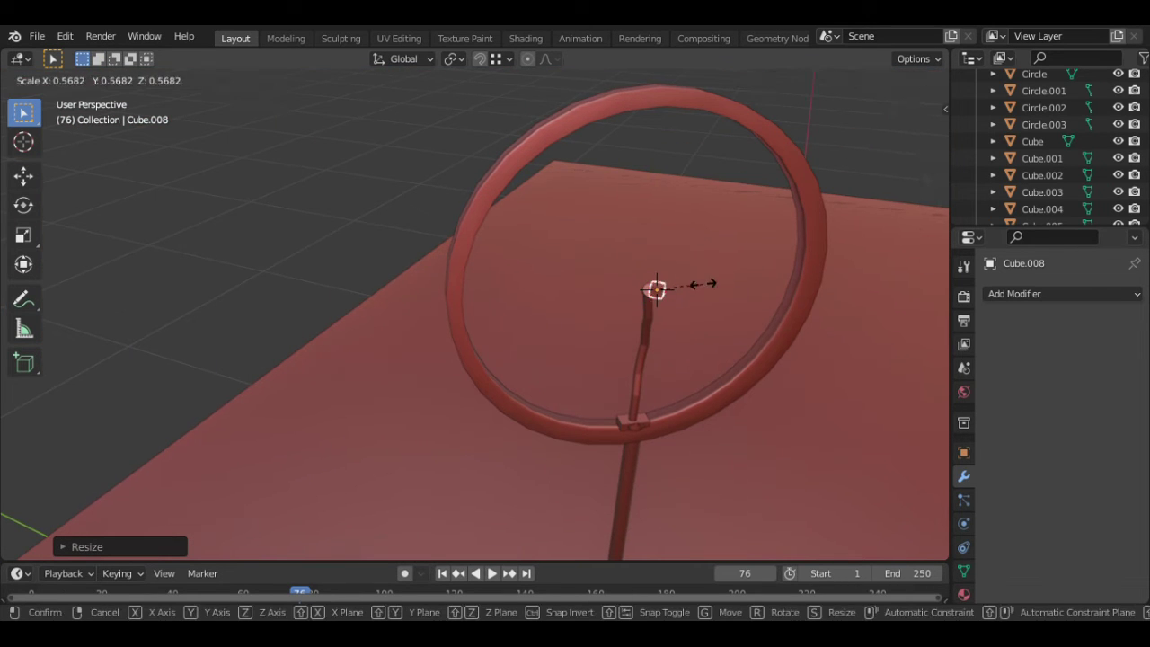
pyautogui.click(704, 285)
# Move the small block against the bent rod's widened tip and rotate it, finishing about the global X axis
pyautogui.scroll(6, 562, 361)
pyautogui.press('g')
pyautogui.click(726, 490)
pyautogui.moveTo(726, 490); pyautogui.dragTo(678, 476, button='middle')
pyautogui.press('r')
pyautogui.click(399, 408)
pyautogui.moveTo(399, 408); pyautogui.dragTo(397, 404, button='middle')
pyautogui.press('r')
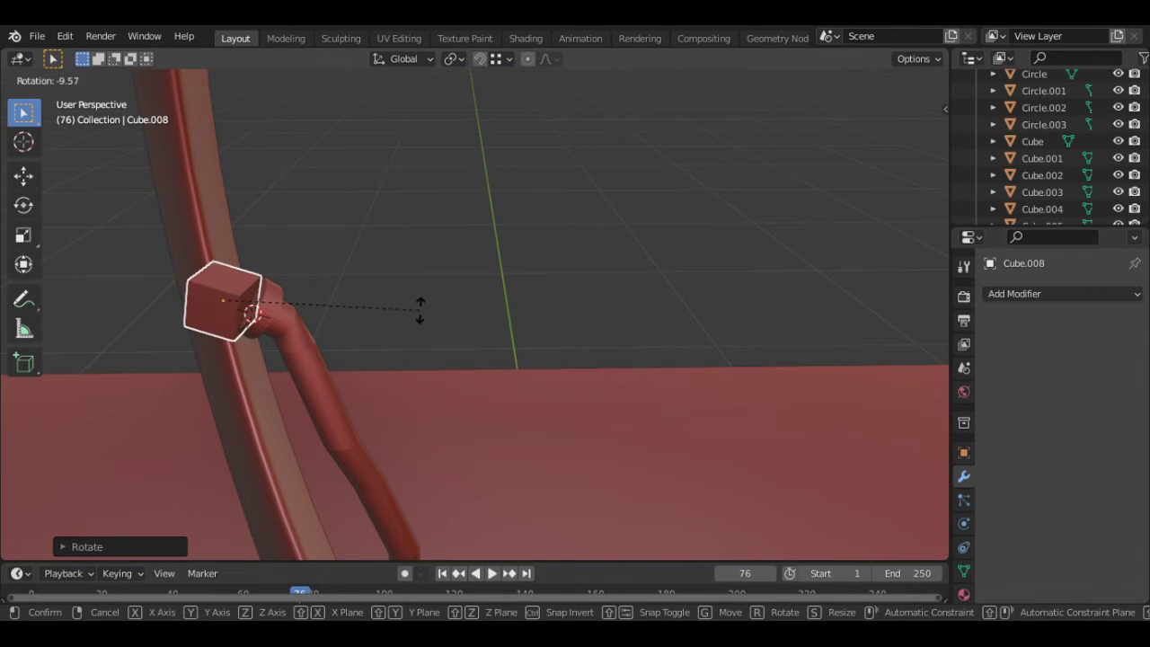
pyautogui.press('x')
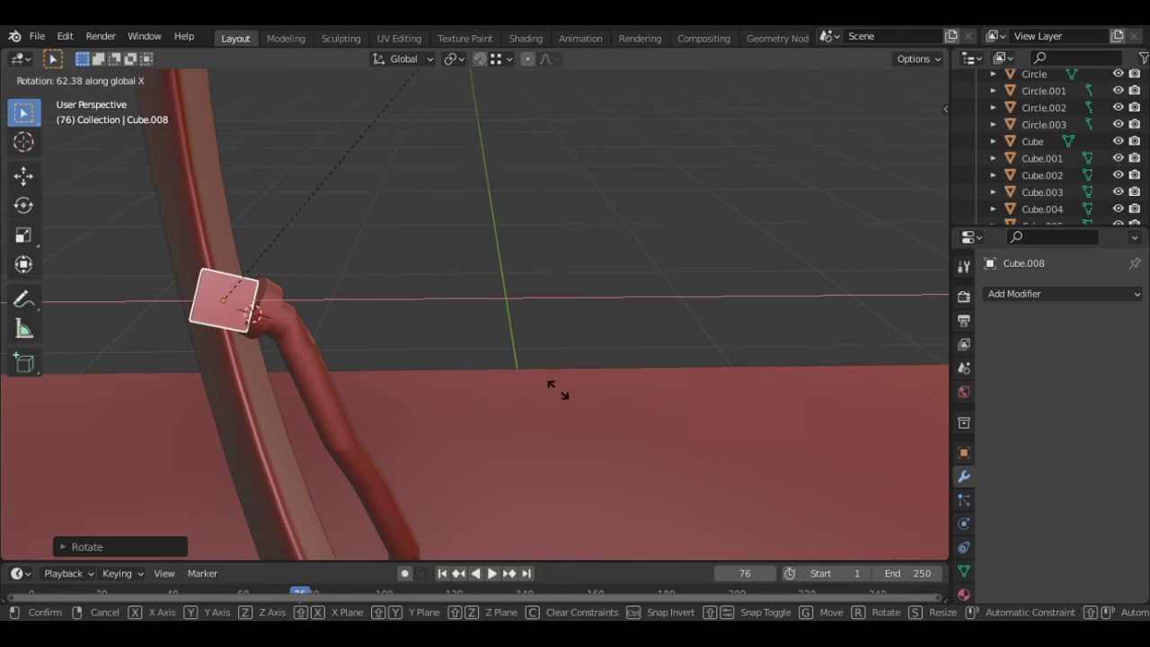
pyautogui.click(558, 390)
# Adjust the block's tilt to match the rod's tip and scale the block into a wide bar
pyautogui.scroll(3, 405, 374)
pyautogui.scroll(-3, 324, 375)
pyautogui.press('r')
pyautogui.click(306, 393)
pyautogui.press('g')
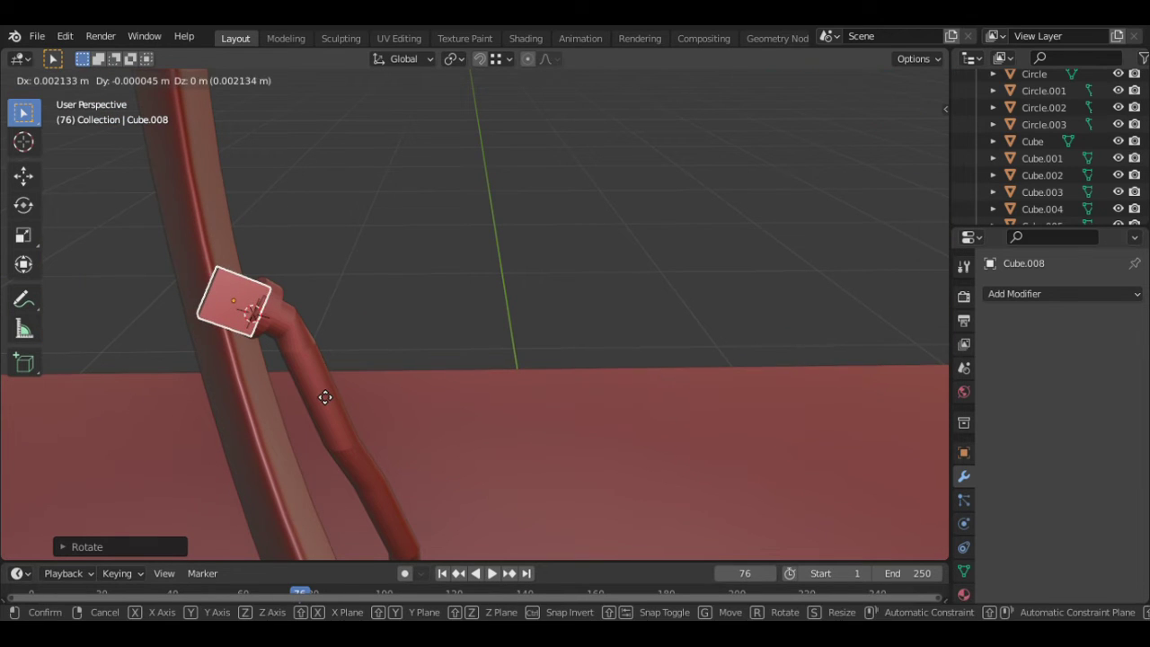
pyautogui.press('Escape')
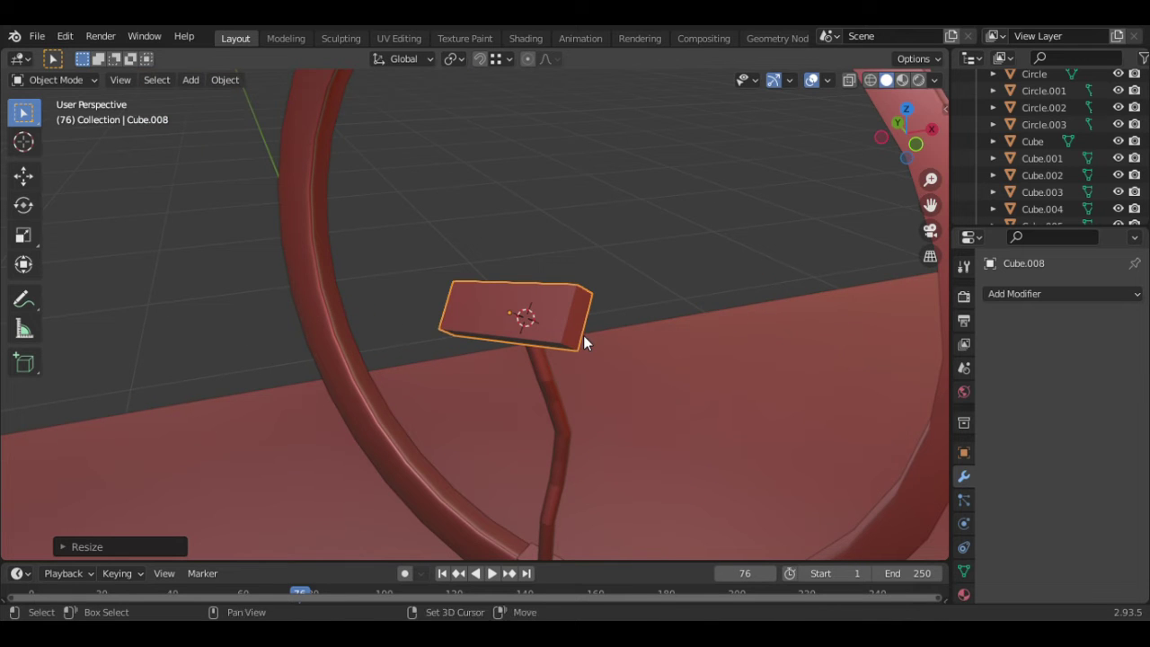
# Duplicate the wide bar in place and scale the copy slightly smaller
pyautogui.hotkey('shift', 'd')
pyautogui.press('s')
pyautogui.click(557, 332)
pyautogui.press('s')
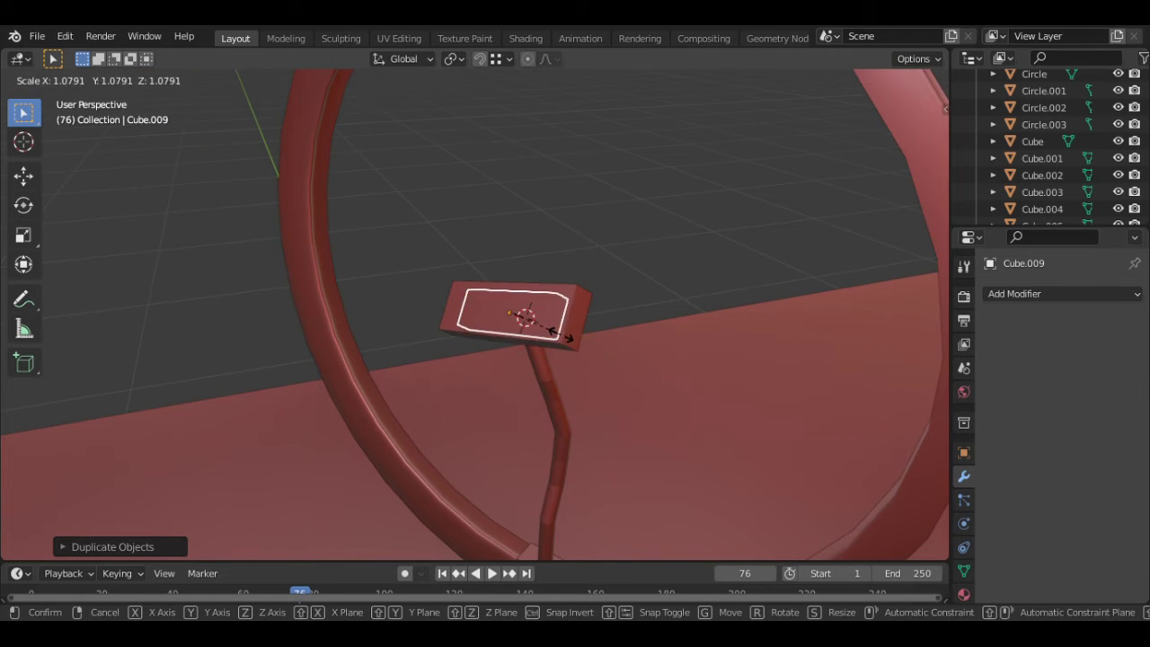
pyautogui.click(572, 338)
pyautogui.scroll(-5, 476, 329)
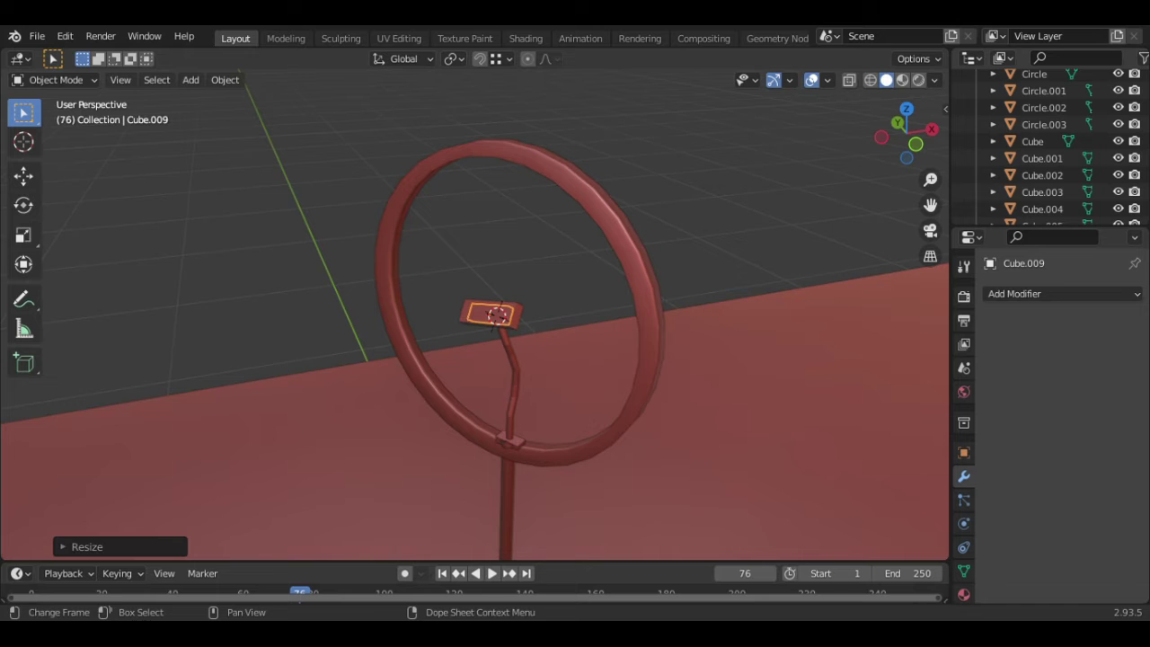
# Scale the smaller copy of the bar along Z so it extends beyond the original bar's height
pyautogui.scroll(5, 546, 310)
pyautogui.scroll(3, 545, 308)
pyautogui.moveTo(544, 308); pyautogui.dragTo(819, 282, button='middle')
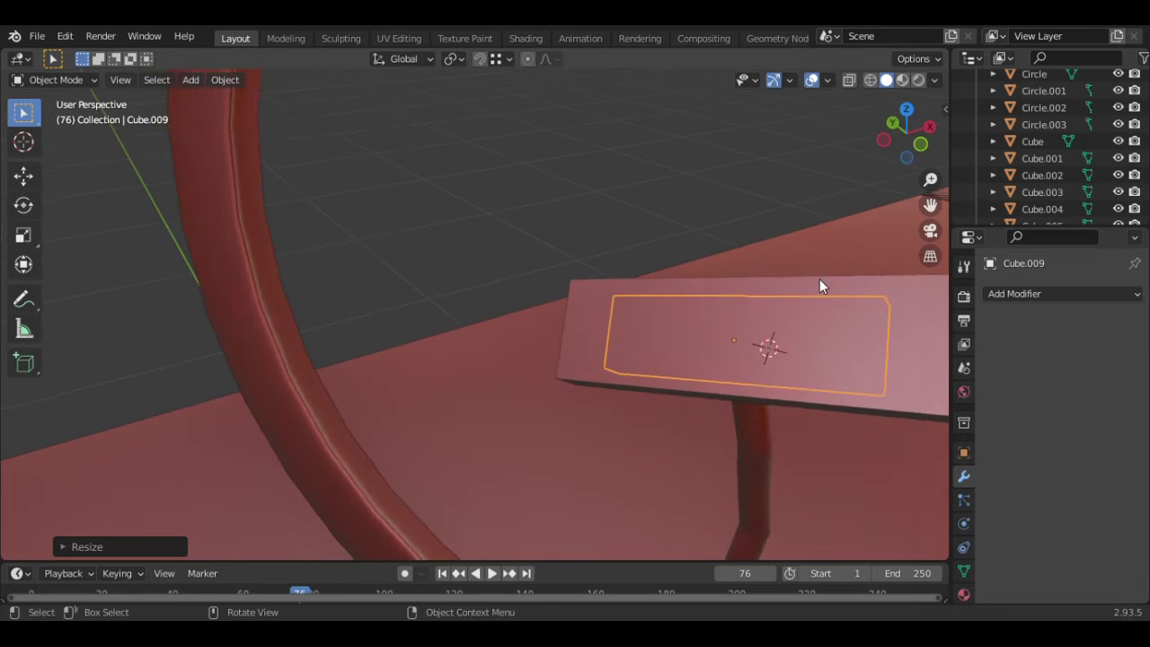
pyautogui.scroll(-2, 819, 292)
pyautogui.press('s')
pyautogui.press('z')
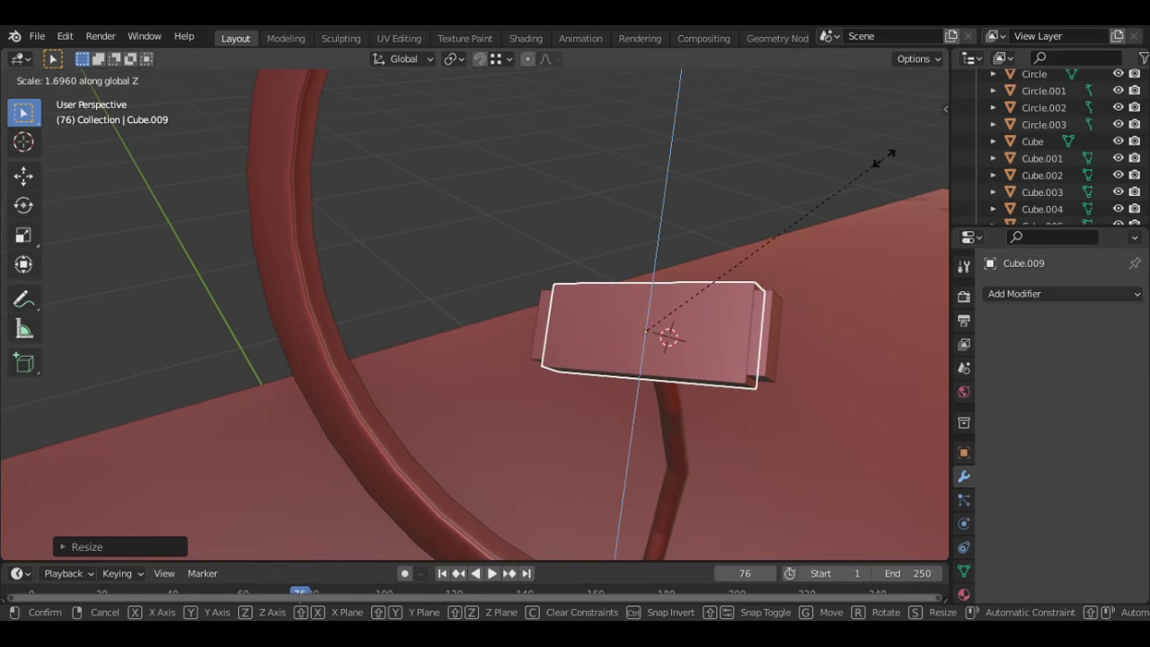
pyautogui.click(884, 158)
# Raise the smaller bar about 0.01 m along global Z so it projects above the wide bar
pyautogui.click(781, 340)
pyautogui.moveTo(788, 347); pyautogui.dragTo(775, 305, button='middle')
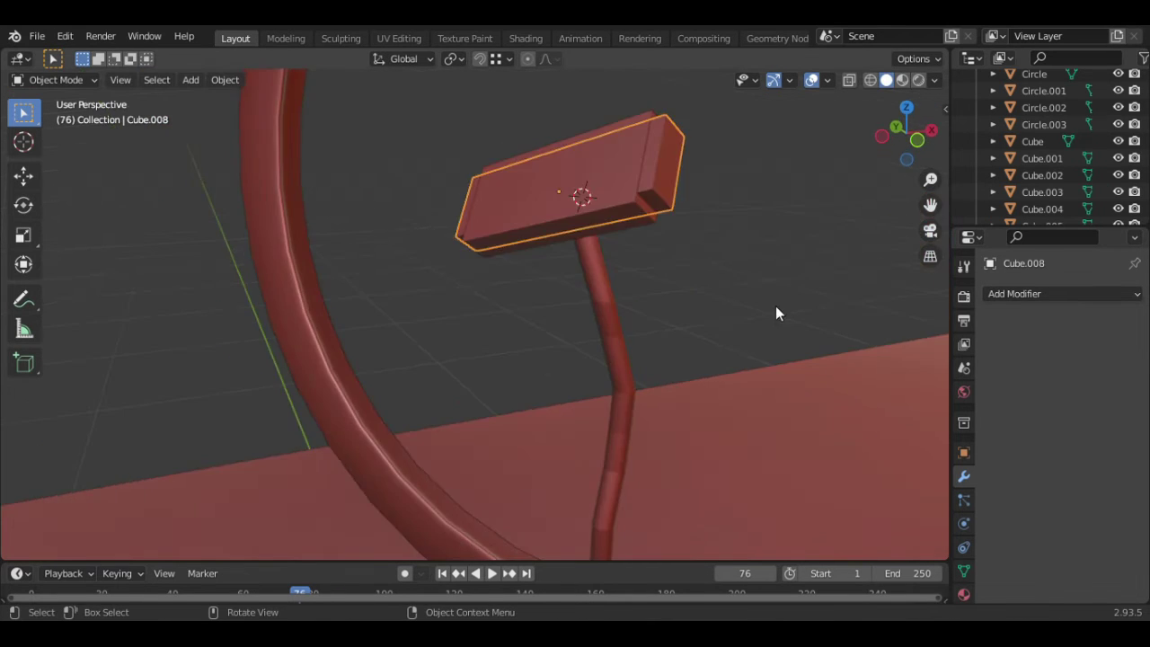
pyautogui.press('g')
pyautogui.press('z')
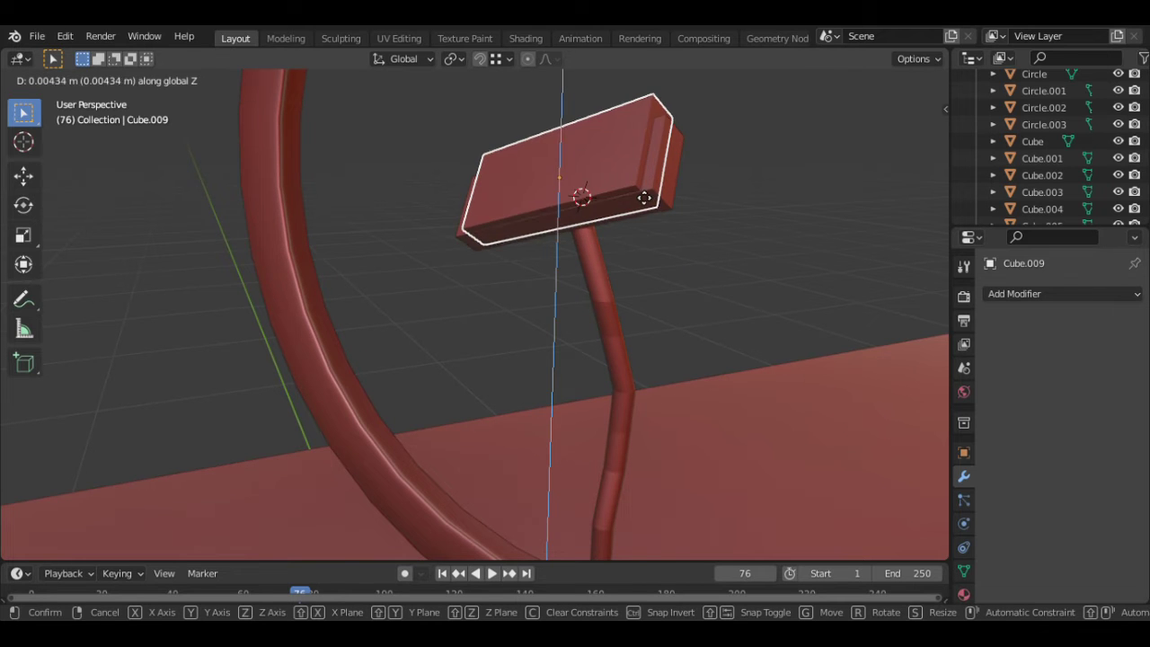
pyautogui.click(636, 196)
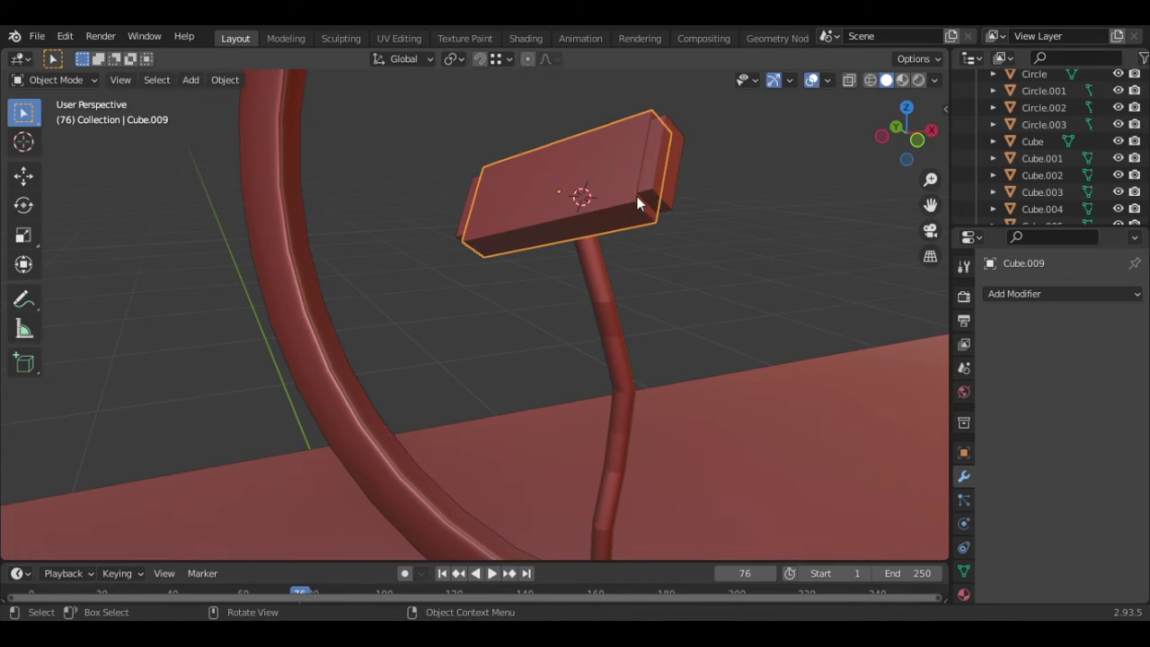
pyautogui.press('g')
pyautogui.press('z')
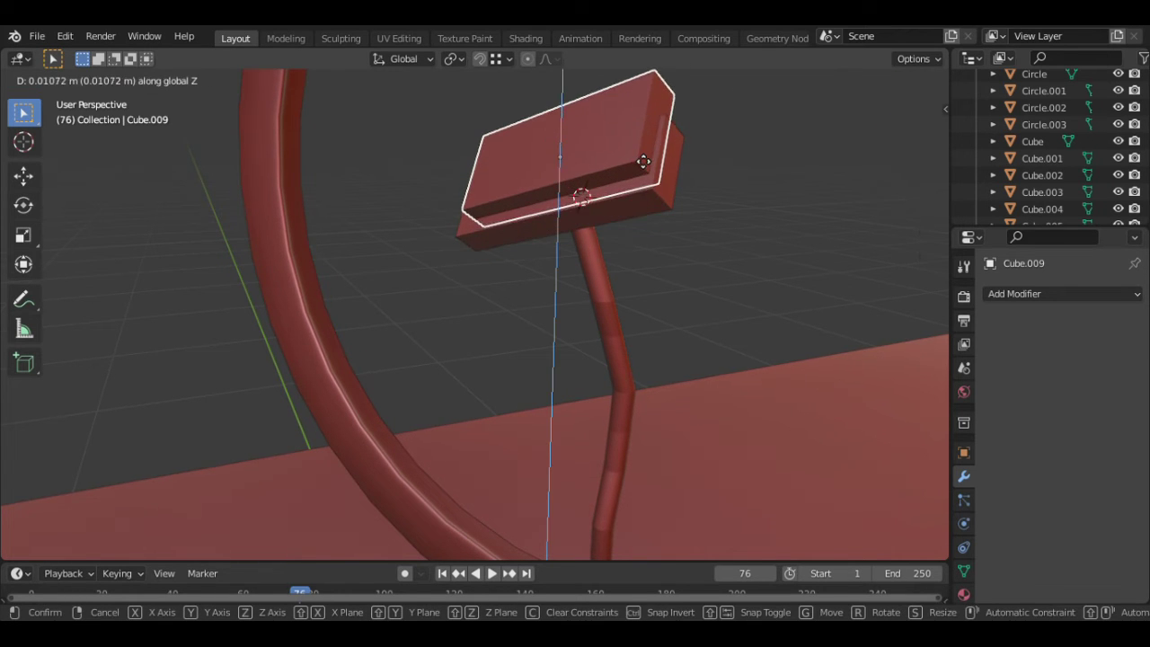
pyautogui.click(641, 162)
# Shift the smaller bar slightly along global X and lower it about 0.009 m along Z
pyautogui.press('g')
pyautogui.press('z')
pyautogui.press('x')
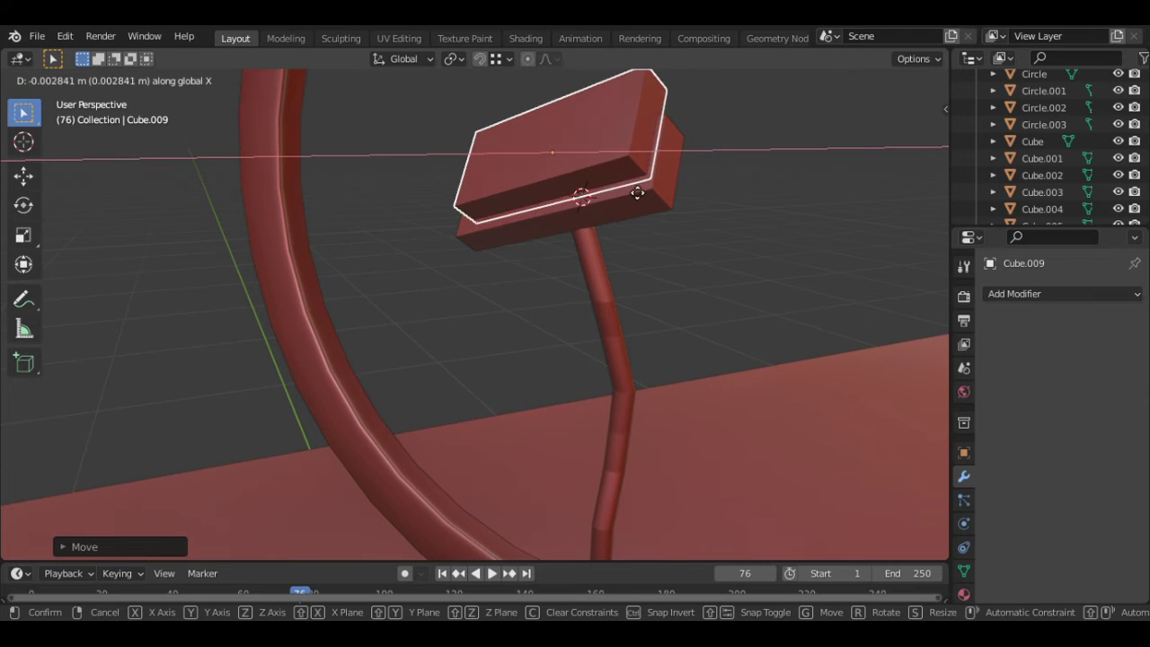
pyautogui.click(643, 183)
pyautogui.press('g')
pyautogui.press('z')
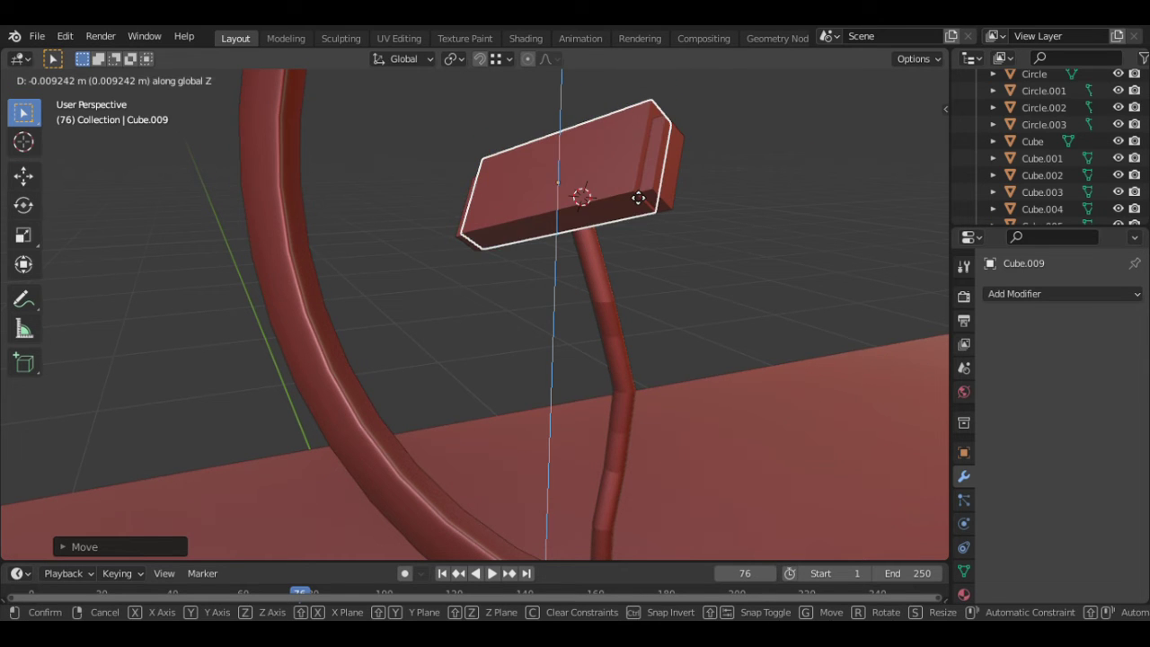
pyautogui.click(643, 198)
# Fine-tune the smaller bar's overlap with the wide bar by moving it freely, along Z and along Y
pyautogui.moveTo(628, 215); pyautogui.dragTo(566, 211, button='middle')
pyautogui.press('g')
pyautogui.click(531, 274)
pyautogui.press('g')
pyautogui.press('z')
pyautogui.click(527, 287)
pyautogui.press('g')
pyautogui.press('y')
pyautogui.click(519, 289)
pyautogui.scroll(2, 447, 228)
pyautogui.scroll(-5, 451, 275)
# Cut the smaller bar out of the wide bar with a Boolean Difference modifier using the Fast solver, and apply it
pyautogui.click(452, 266)
pyautogui.click(1021, 293)
pyautogui.click(823, 379)
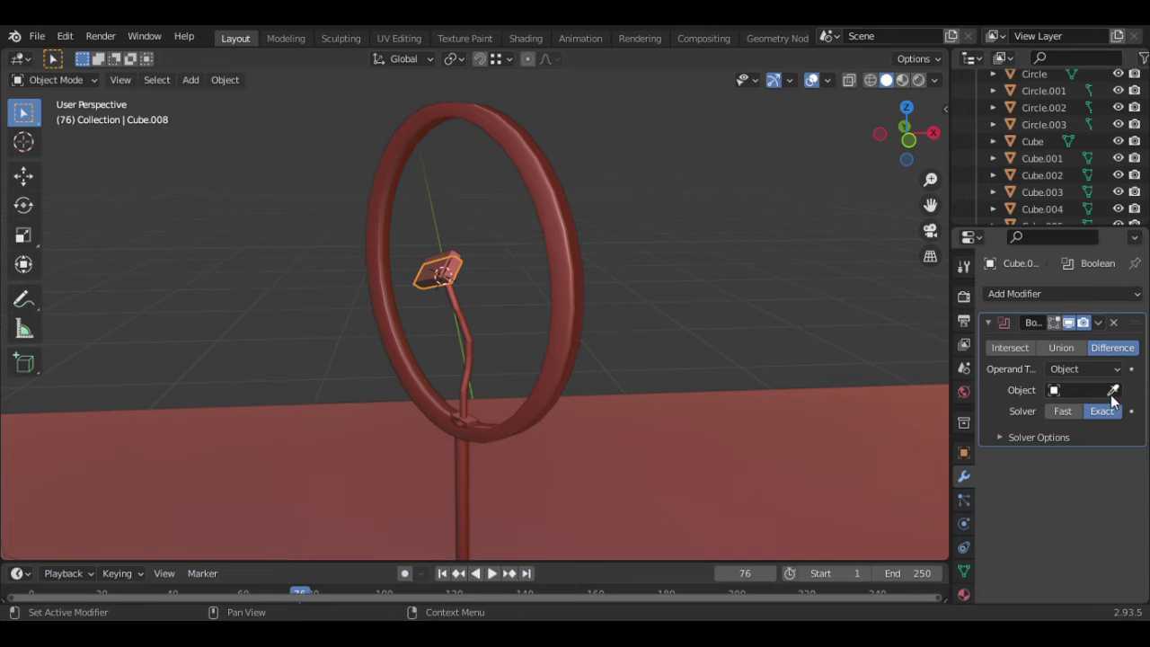
pyautogui.click(448, 262)
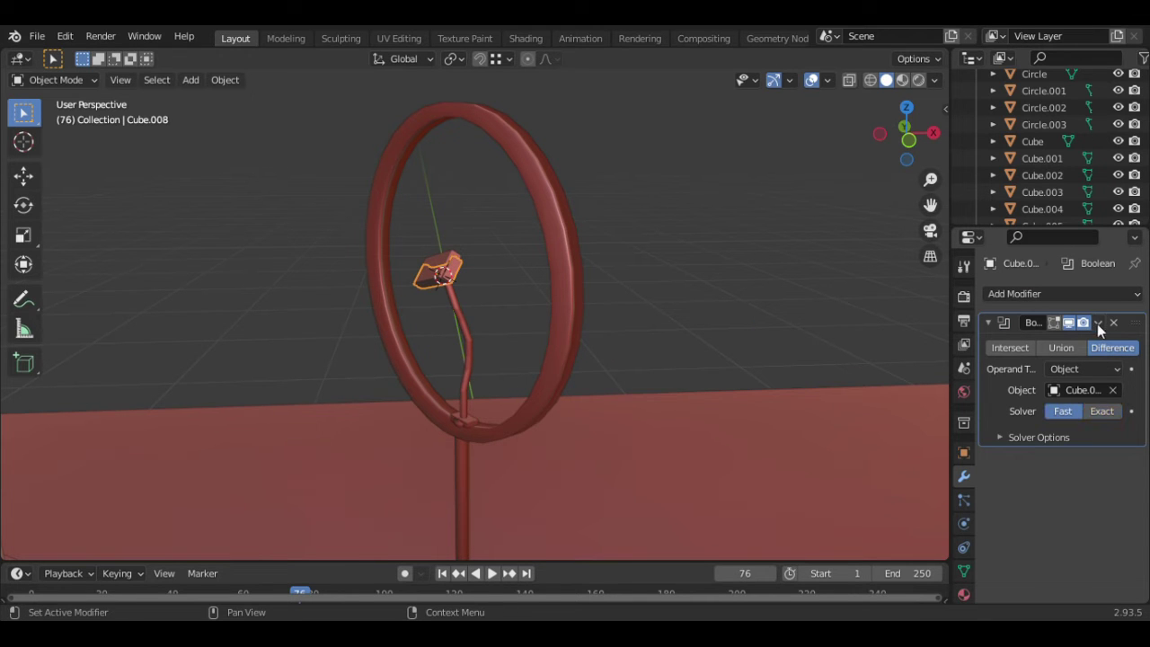
pyautogui.click(1096, 324)
pyautogui.click(1078, 342)
# Move the cutter bar out of the notched holder and away from the ring
pyautogui.click(436, 255)
pyautogui.press('g')
pyautogui.click(295, 235)
pyautogui.scroll(1, 422, 292)
pyautogui.moveTo(421, 290); pyautogui.dragTo(613, 228, button='middle')
pyautogui.scroll(-3, 613, 228)
pyautogui.moveTo(476, 195); pyautogui.dragTo(467, 343, button='middle')
# Rotate the bent rod's tip face about the global X axis in Edit Mode to match the holder
pyautogui.click(562, 314)
pyautogui.press('r')
pyautogui.click(279, 320)
pyautogui.scroll(-5, 286, 323)
pyautogui.scroll(4, 702, 424)
pyautogui.press('Tab')
pyautogui.press('r')
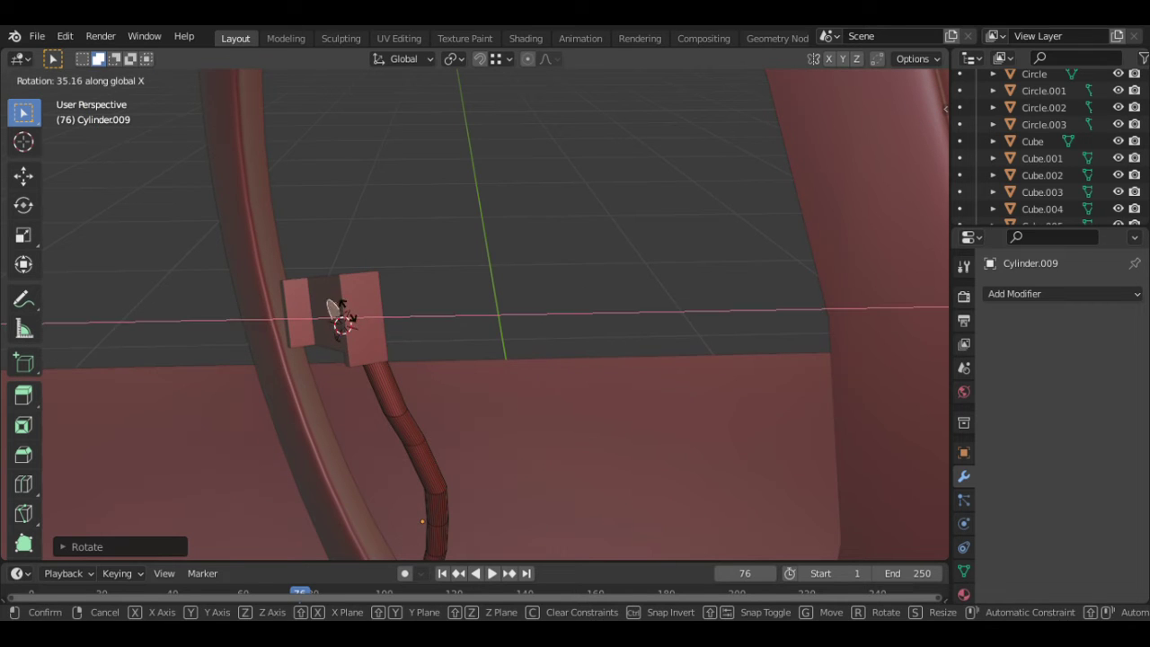
pyautogui.click(372, 321)
# Move the rod's tip face along global X into the holder
pyautogui.press('g')
pyautogui.press('x')
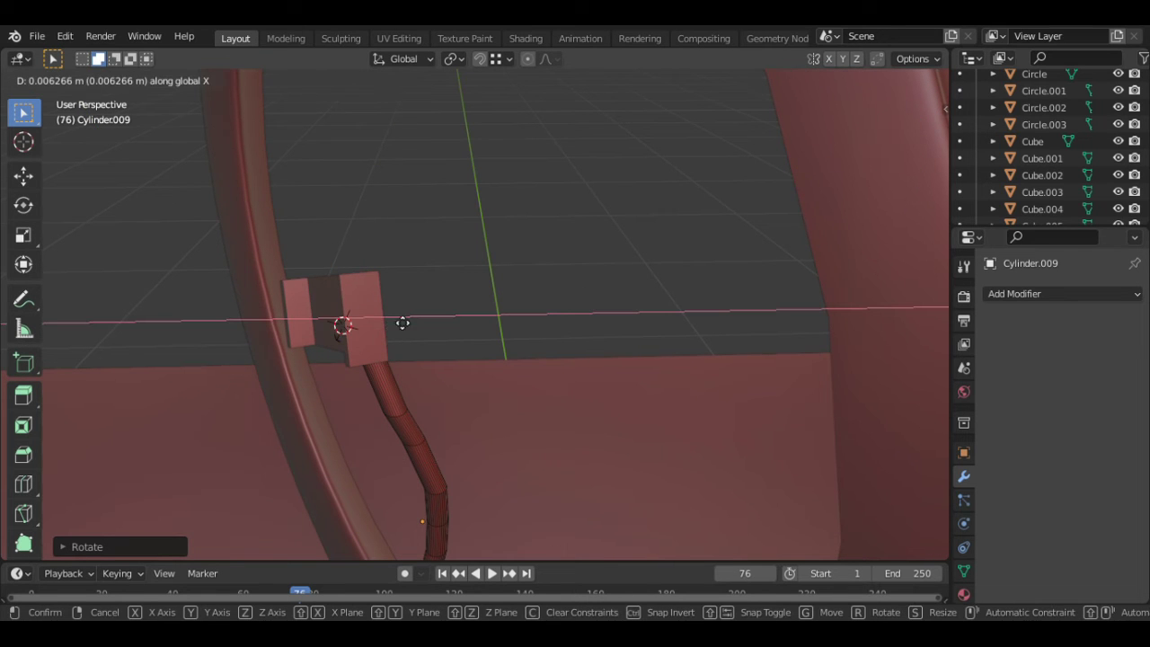
pyautogui.click(386, 331)
# Return to Object Mode and delete the leftover cutter bar beside the stand
pyautogui.moveTo(387, 331); pyautogui.dragTo(324, 371, button='middle')
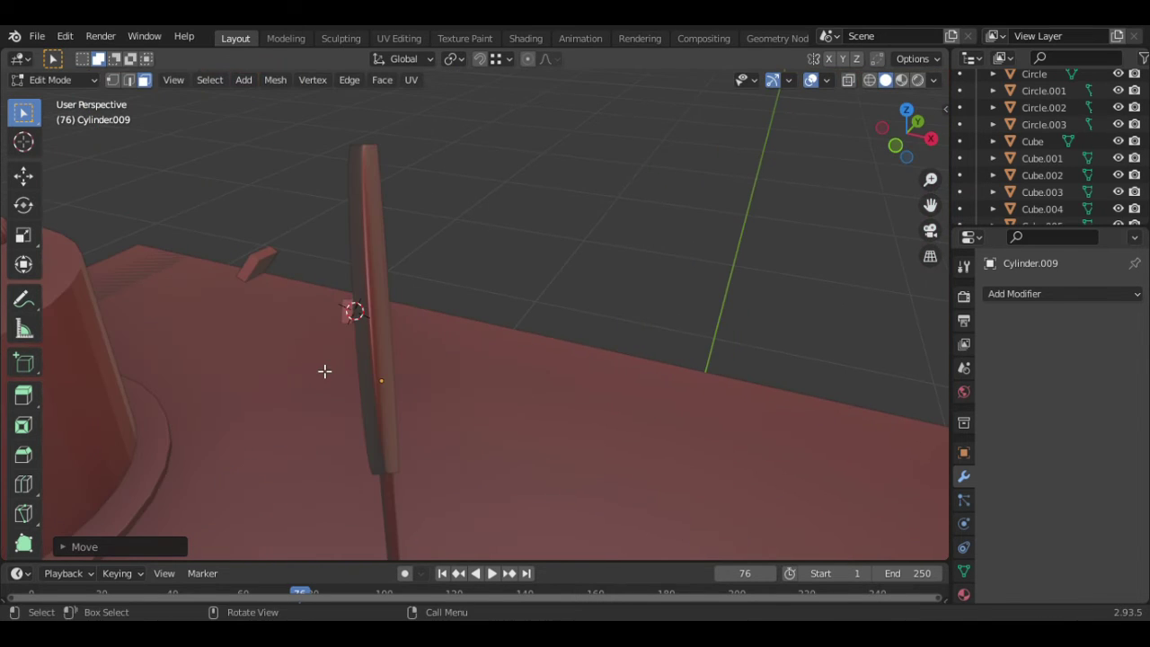
pyautogui.scroll(-5, 374, 370)
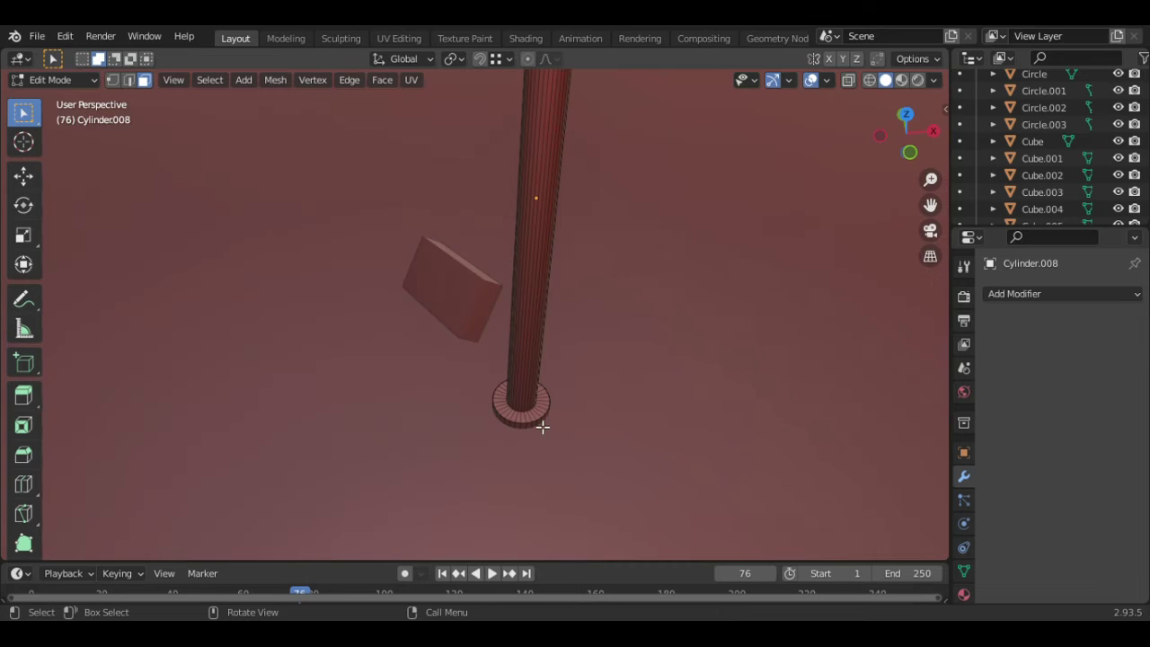
pyautogui.press('Tab')
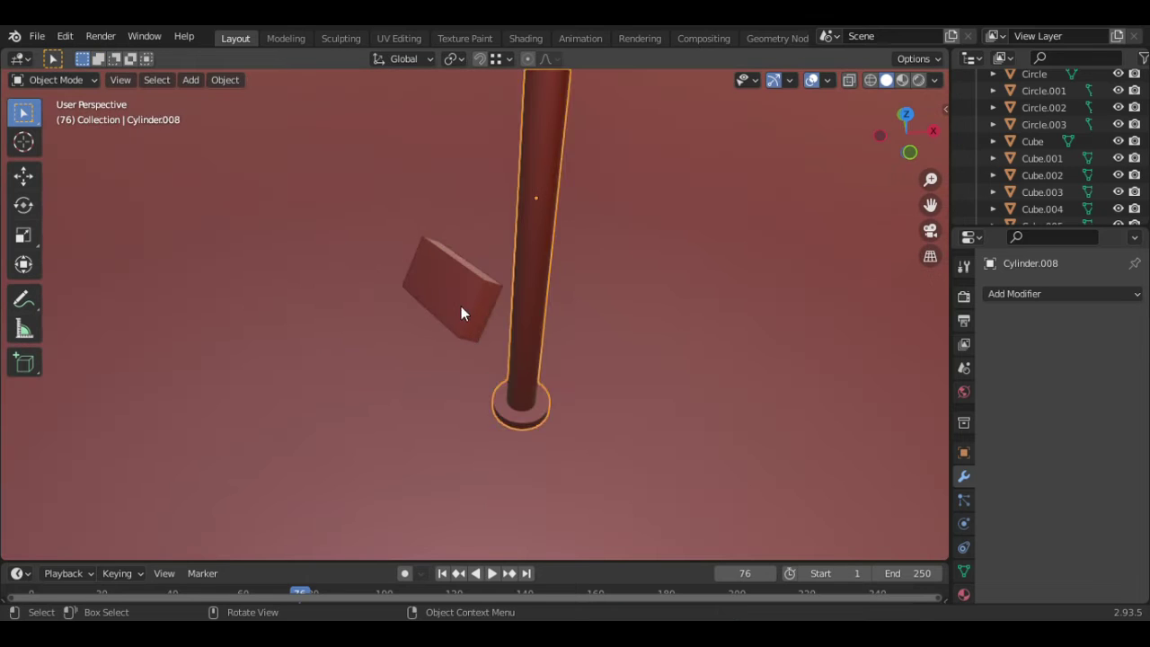
pyautogui.press('Delete')
# Add a plane at the foot of the ring's stand and scale it down to a small square
pyautogui.click(535, 409)
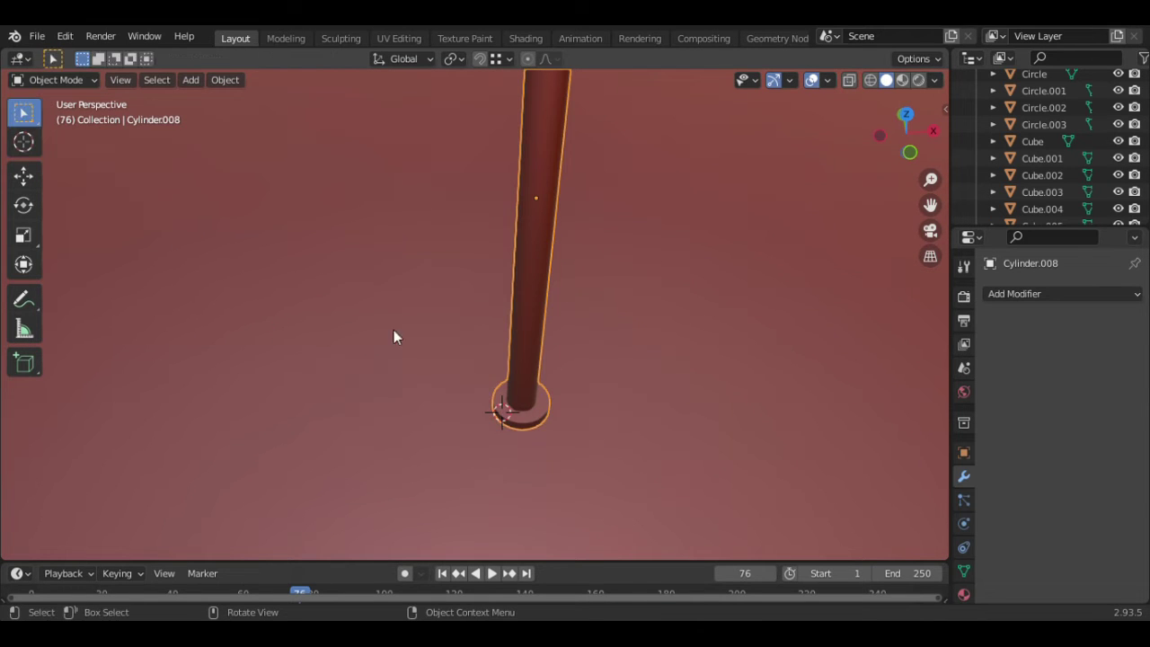
pyautogui.hotkey('shift', 'a')
pyautogui.moveTo(519, 276)
pyautogui.click(604, 275)
pyautogui.press('s')
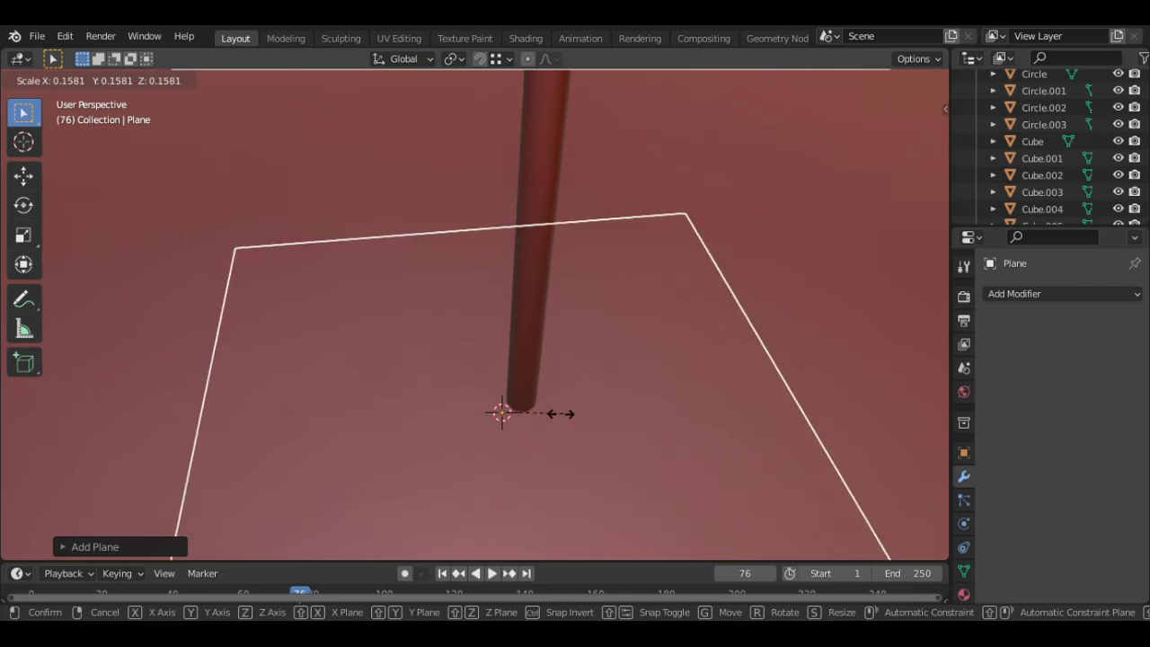
pyautogui.click(503, 421)
# Adjust the square plane's height along global Z at the desktop surface
pyautogui.moveTo(503, 421); pyautogui.dragTo(530, 430, button='middle')
pyautogui.press('g')
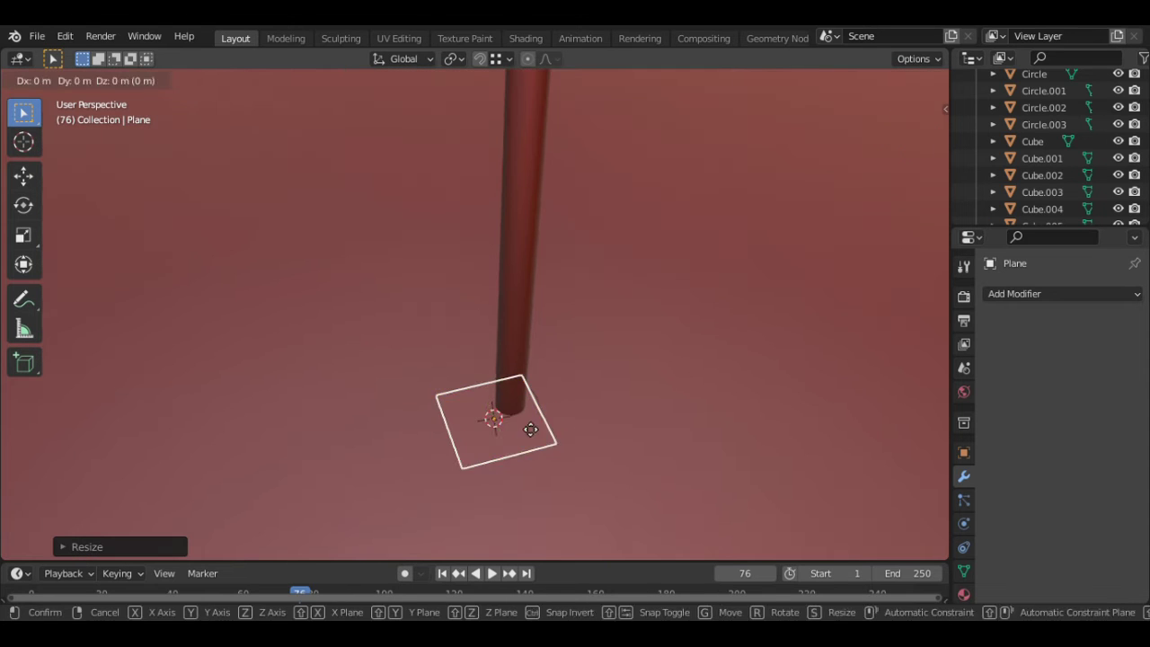
pyautogui.press('z')
pyautogui.click(546, 413)
pyautogui.press('g')
pyautogui.press('z')
pyautogui.click(585, 384)
# Center the square plane under the stand's foot and enlarge it
pyautogui.moveTo(494, 440); pyautogui.dragTo(552, 451, button='middle')
pyautogui.press('g')
pyautogui.click(541, 445)
pyautogui.press('s')
pyautogui.click(641, 415)
# Give the square plane thickness with a Solidify modifier and apply it
pyautogui.click(1092, 298)
pyautogui.click(792, 523)
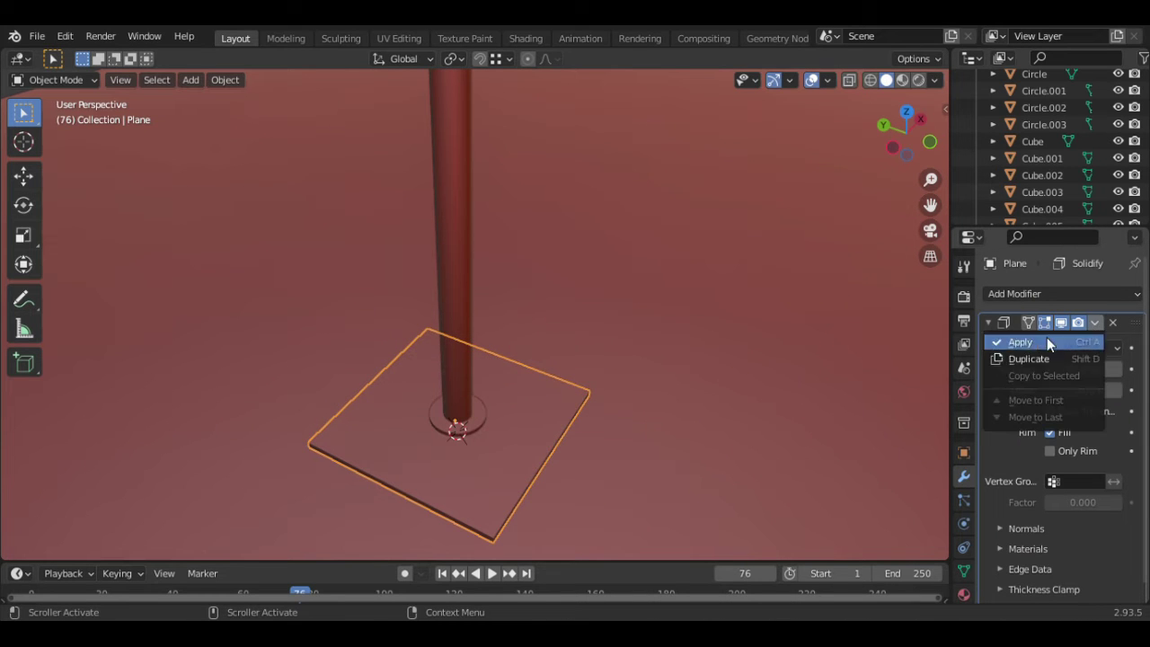
pyautogui.click(1019, 342)
# Scale the square base plate up beneath the ring's stand
pyautogui.scroll(-2, 643, 376)
pyautogui.click(643, 382)
pyautogui.scroll(-3, 643, 390)
pyautogui.moveTo(643, 389); pyautogui.dragTo(391, 305, button='middle')
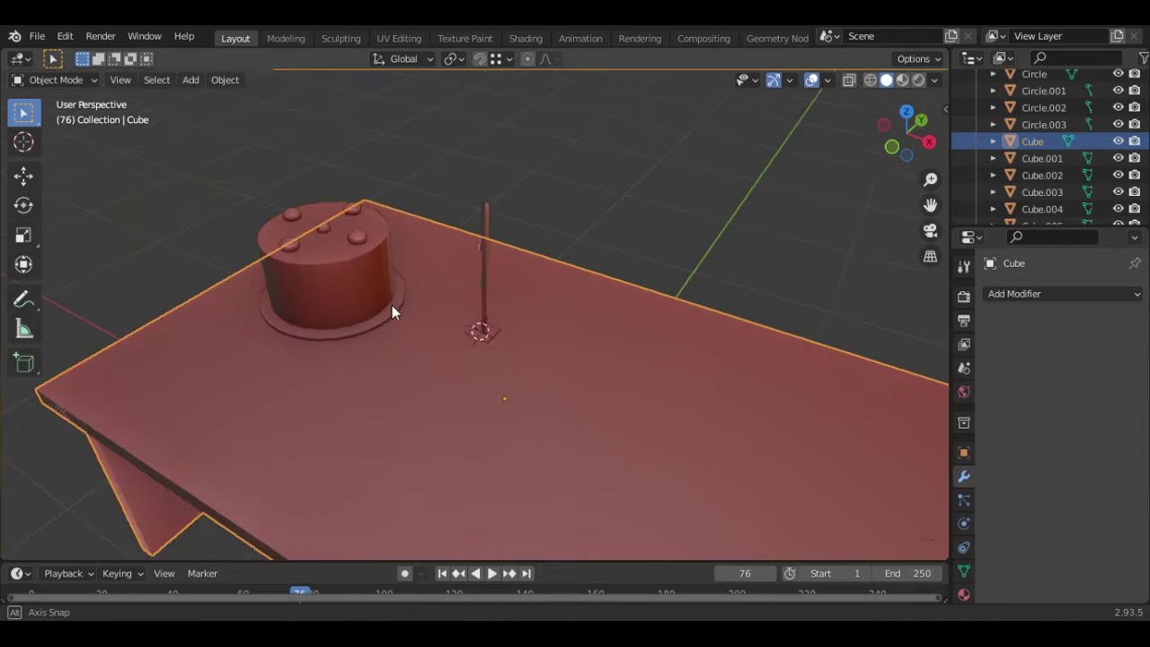
pyautogui.scroll(4, 516, 370)
pyautogui.click(532, 382)
pyautogui.press('s')
pyautogui.click(579, 398)
pyautogui.scroll(-3, 638, 270)
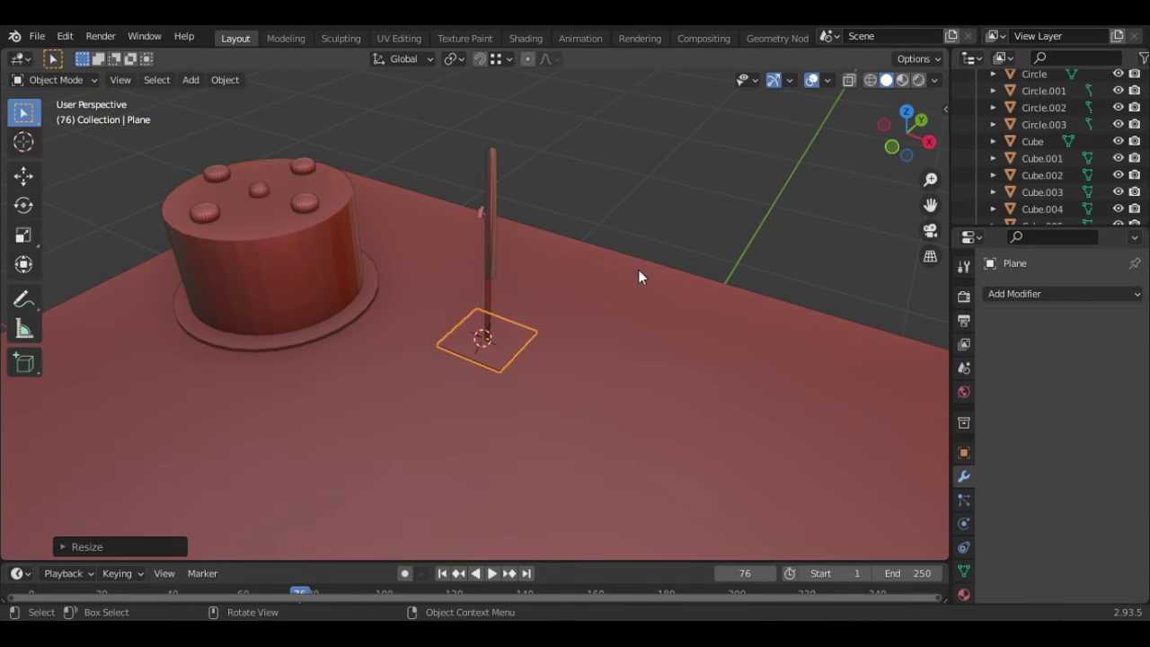
# Bevel the desk's edges in Edit Mode to form narrow strips along the corners of the side panels
pyautogui.click(562, 361)
pyautogui.press('s')
pyautogui.press('Escape')
pyautogui.press('Tab')
pyautogui.moveTo(548, 403); pyautogui.dragTo(436, 328, button='middle')
pyautogui.scroll(-4, 634, 513)
pyautogui.press('KP_3')
pyautogui.scroll(-1, 452, 283)
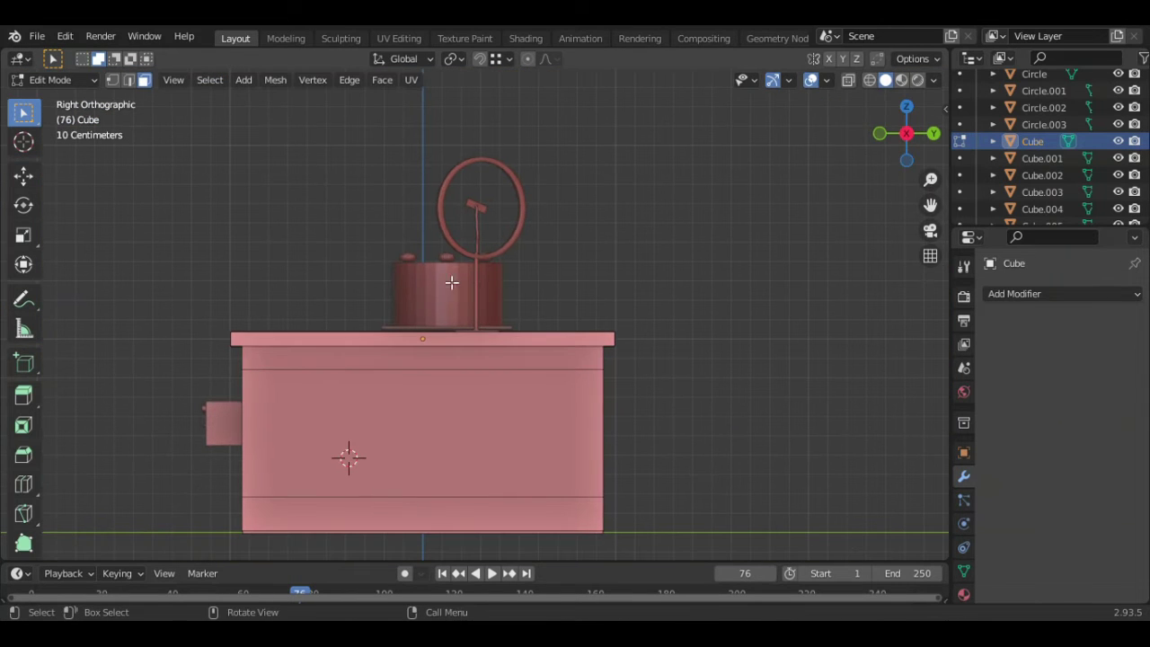
pyautogui.press('a')
pyautogui.hotkey('ctrl', 'b')
pyautogui.click(718, 397)
pyautogui.moveTo(359, 355); pyautogui.dragTo(467, 377, button='middle')
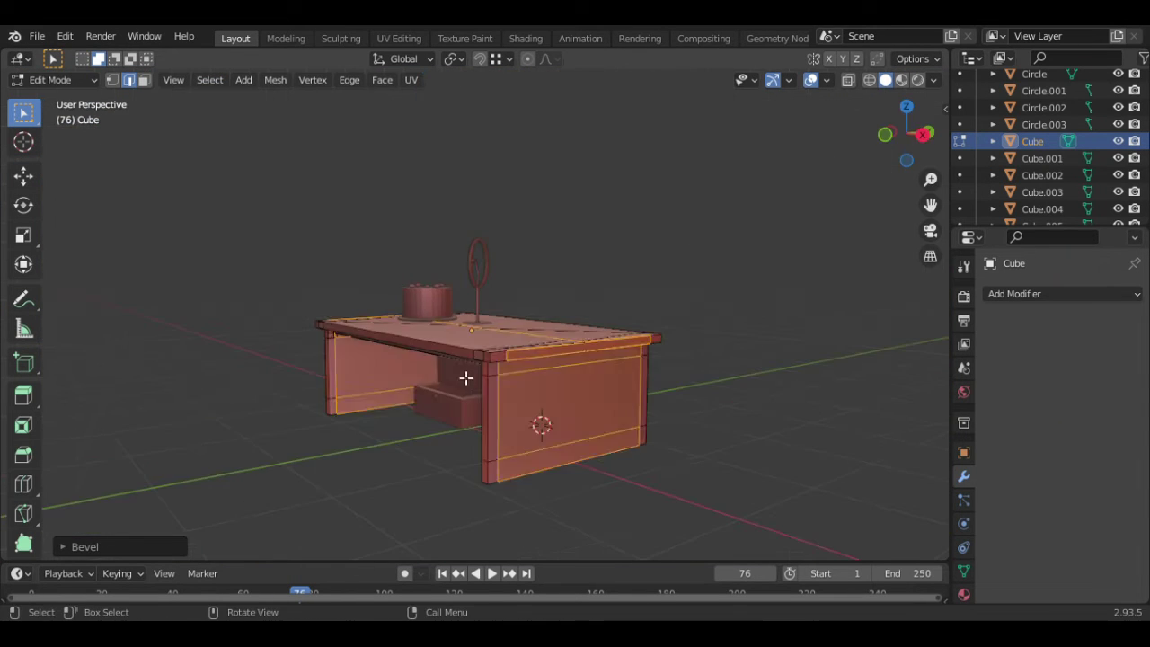
# Try to extrude the corner strip faces of the desk's side panels along their normals, and undo it
pyautogui.press('3')
pyautogui.click(493, 356)
pyautogui.keyDown('shift'); pyautogui.click(496, 476); pyautogui.keyUp('shift')
pyautogui.keyDown('shift'); pyautogui.click(644, 419); pyautogui.keyUp('shift')
pyautogui.moveTo(503, 449); pyautogui.dragTo(791, 431, button='middle')
pyautogui.keyDown('shift'); pyautogui.click(394, 368); pyautogui.keyUp('shift')
pyautogui.keyDown('shift'); pyautogui.click(396, 406); pyautogui.keyUp('shift')
pyautogui.keyDown('shift'); pyautogui.click(549, 332); pyautogui.keyUp('shift')
pyautogui.keyDown('shift'); pyautogui.click(549, 368); pyautogui.keyUp('shift')
pyautogui.keyDown('shift'); pyautogui.click(550, 407); pyautogui.keyUp('shift')
pyautogui.scroll(2, 549, 408)
pyautogui.rightClick(611, 113)
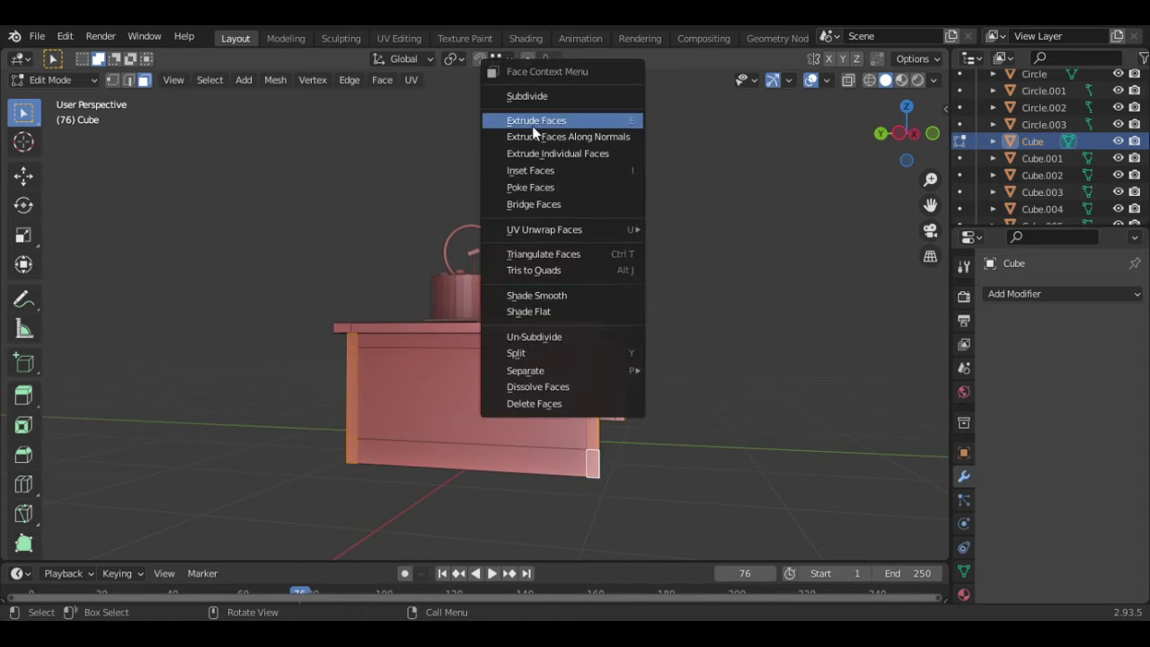
pyautogui.click(542, 136)
pyautogui.click(612, 153)
pyautogui.moveTo(612, 153); pyautogui.dragTo(393, 390, button='middle')
pyautogui.hotkey('ctrl', 'z')
# Extrude the large side panel faces between the corner strips along their normals and return to Object Mode
pyautogui.press('g')
pyautogui.press('z')
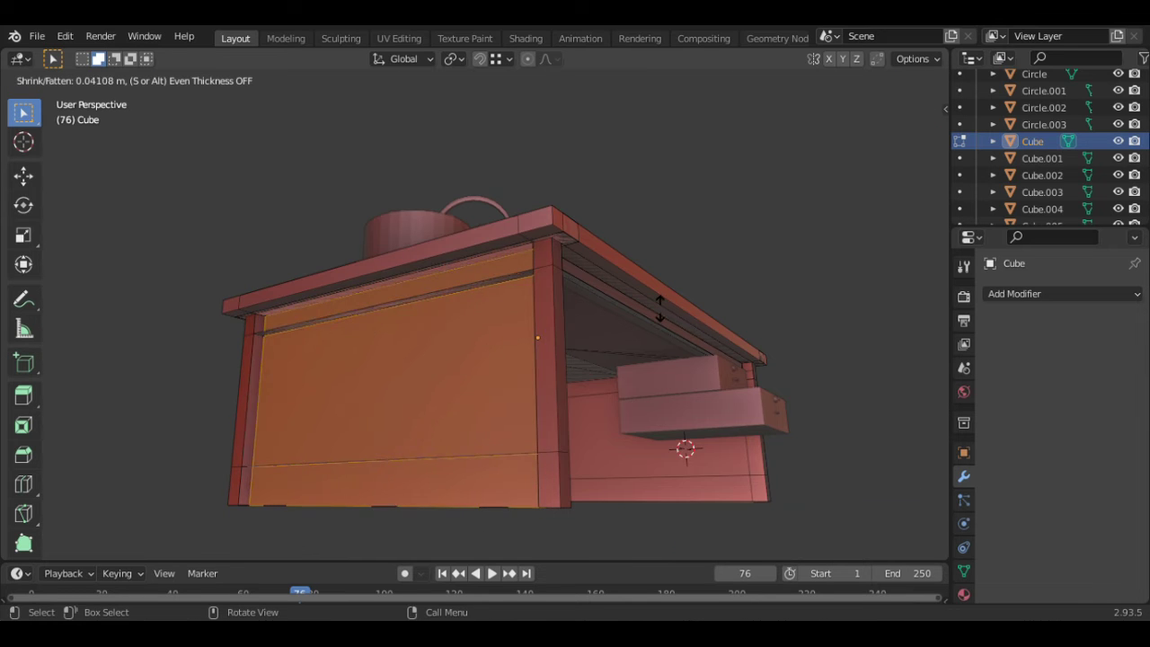
pyautogui.click(659, 310)
pyautogui.moveTo(659, 310); pyautogui.dragTo(526, 380, button='middle')
pyautogui.scroll(-3, 278, 390)
pyautogui.press('KP_3')
pyautogui.press('Tab')
pyautogui.scroll(4, 603, 385)
pyautogui.moveTo(603, 384); pyautogui.dragTo(575, 393, button='middle')
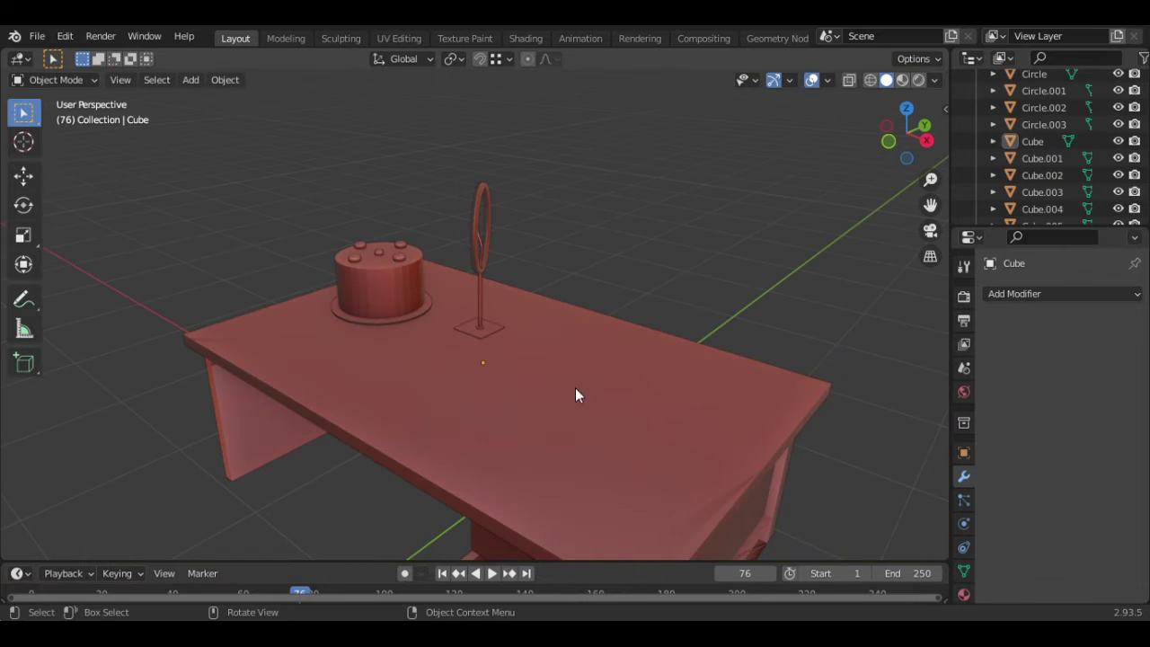
# Add a cylinder on the empty part of the desktop, scale it down and raise it along global Z
pyautogui.click(23, 112)
pyautogui.hotkey('shift', 'a')
pyautogui.moveTo(557, 266)
pyautogui.click(610, 353)
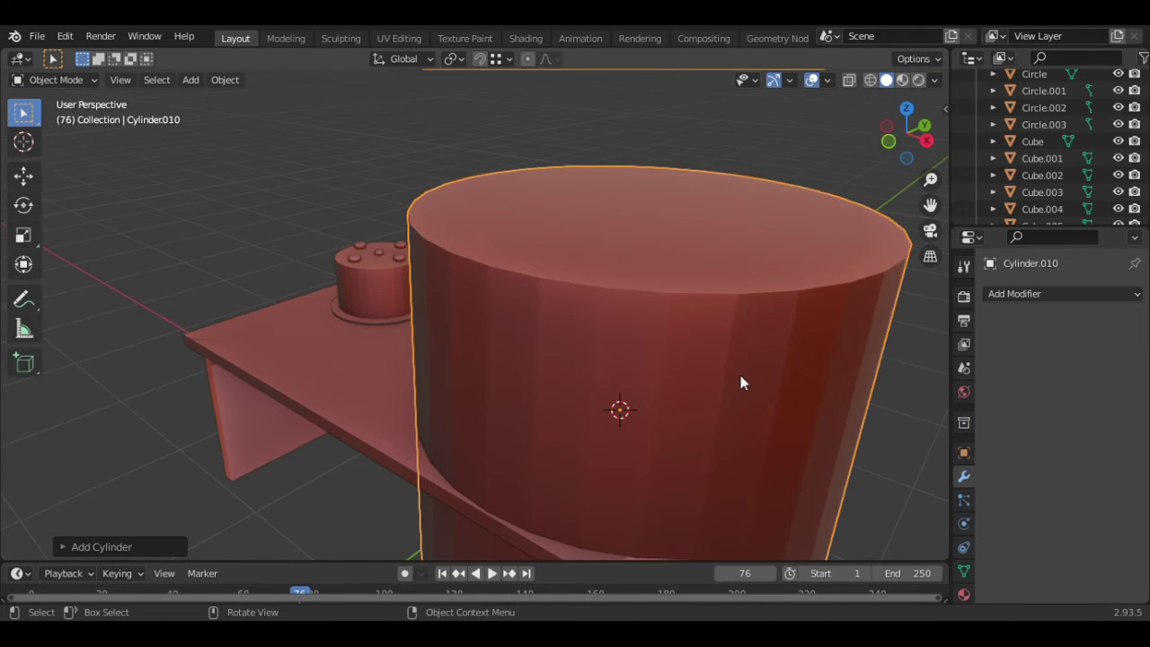
pyautogui.press('s')
pyautogui.click(698, 438)
pyautogui.press('g')
pyautogui.press('z')
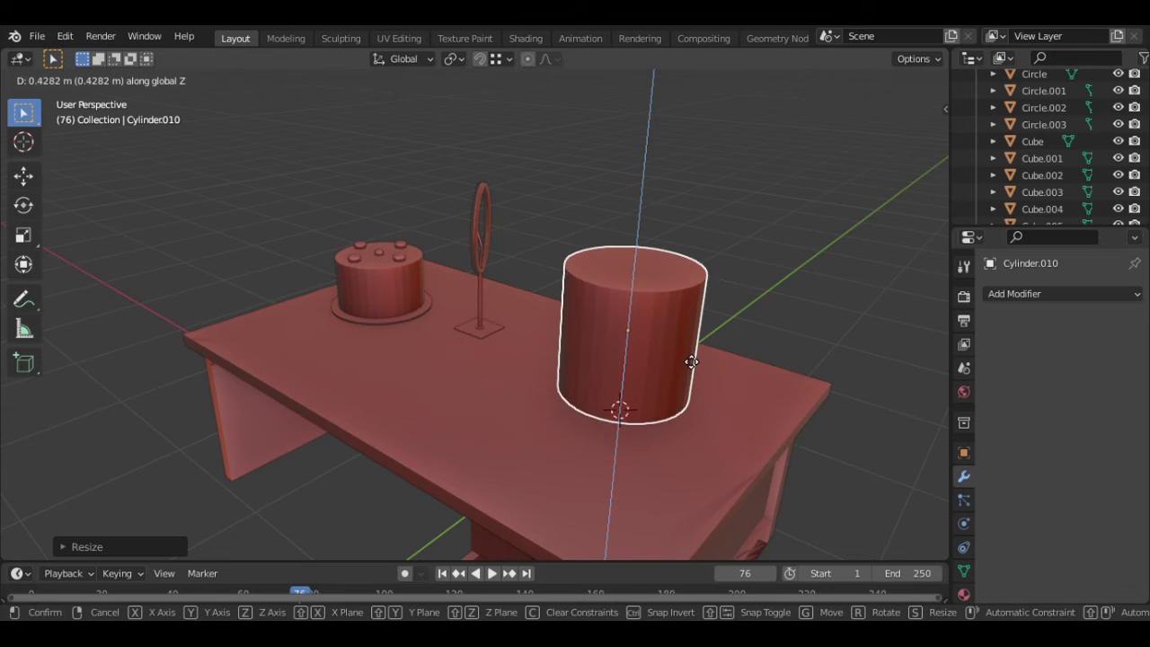
pyautogui.click(688, 359)
# Scale down the new cylinder's bottom face in X-ray view to taper it like a bucket
pyautogui.moveTo(688, 359); pyautogui.dragTo(683, 315, button='middle')
pyautogui.press('Tab')
pyautogui.moveTo(660, 370); pyautogui.dragTo(660, 226, button='middle')
pyautogui.moveTo(531, 172); pyautogui.dragTo(644, 217, button='middle')
pyautogui.scroll(2, 644, 217)
pyautogui.hotkey('alt', 'z')
pyautogui.click(783, 400)
pyautogui.press('s')
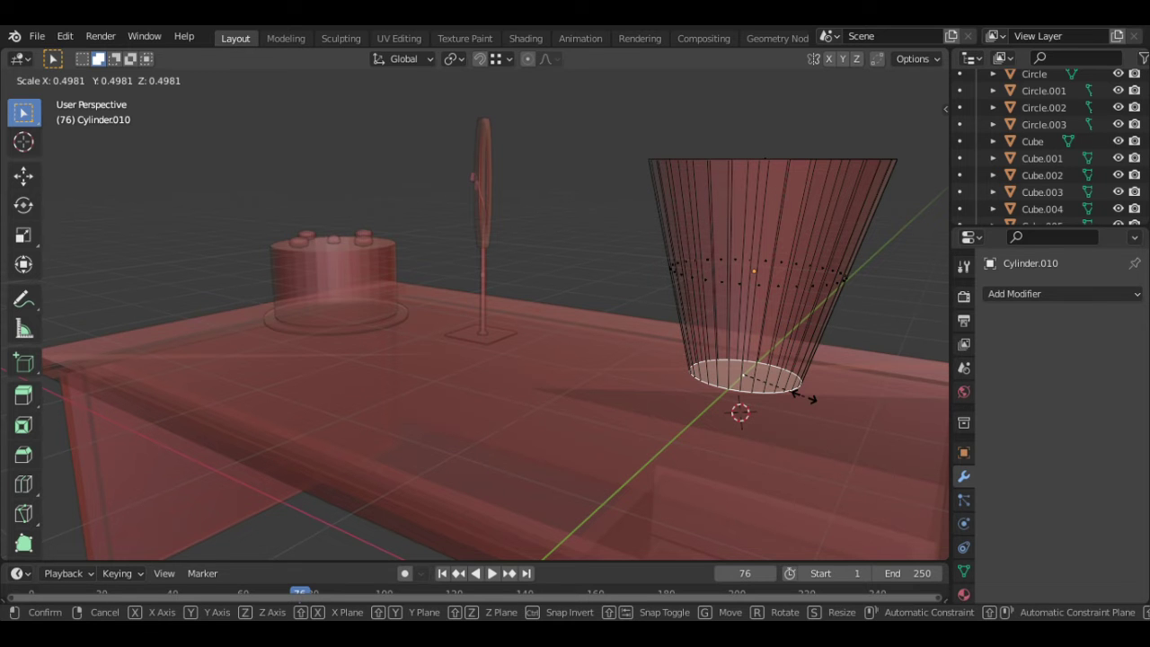
pyautogui.click(789, 392)
# Enlarge the cylinder's bottom face slightly for a gentler taper
pyautogui.moveTo(788, 392); pyautogui.dragTo(788, 418, button='middle')
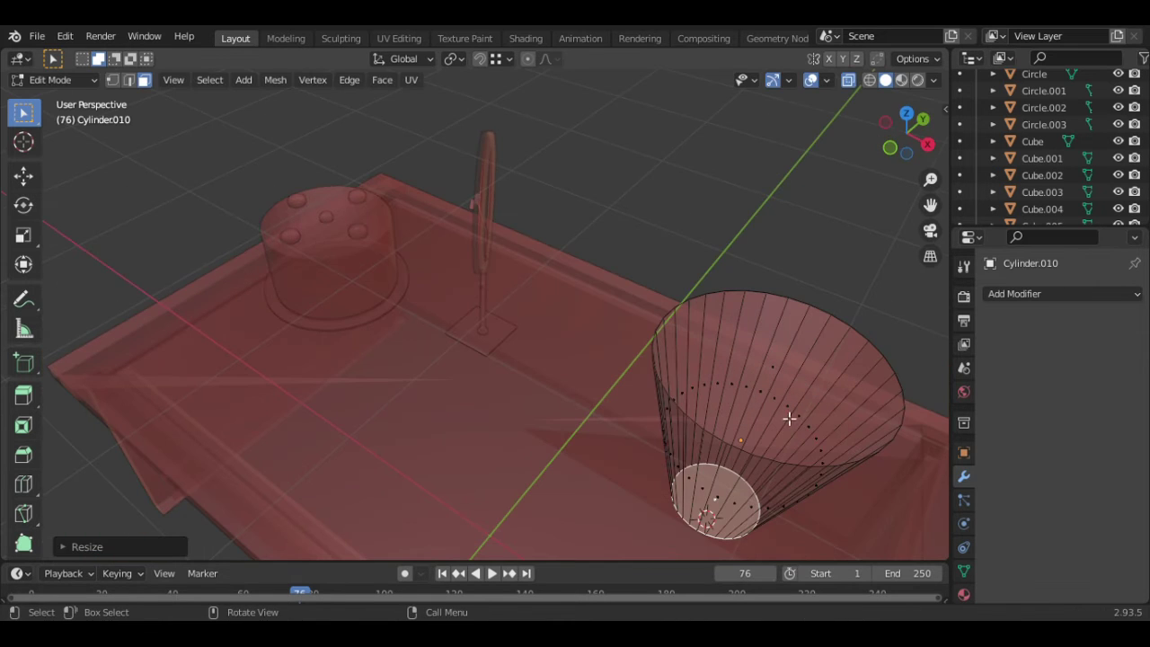
pyautogui.click(845, 505)
pyautogui.scroll(-5, 803, 377)
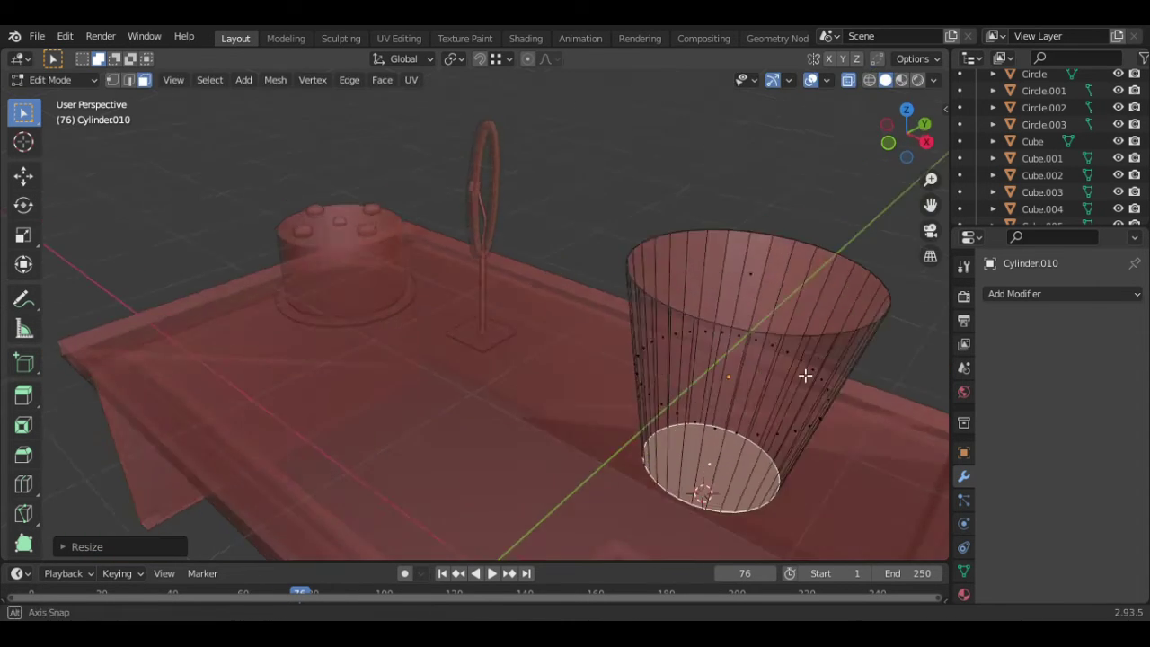
pyautogui.press('x')
pyautogui.press('Escape')
# Select the whole tapered cylinder mesh and scale it down
pyautogui.press('a')
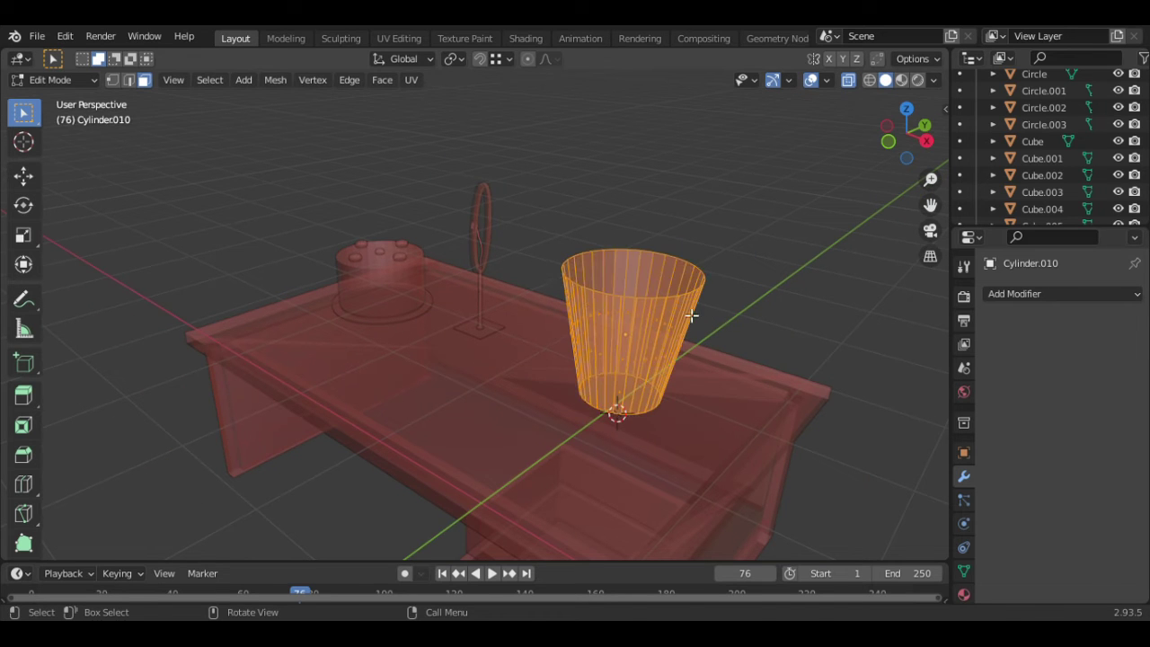
pyautogui.press('s')
pyautogui.click(753, 328)
# Lower the tapered cylinder along global Z onto the desktop and switch back to Object Mode
pyautogui.press('KP_1')
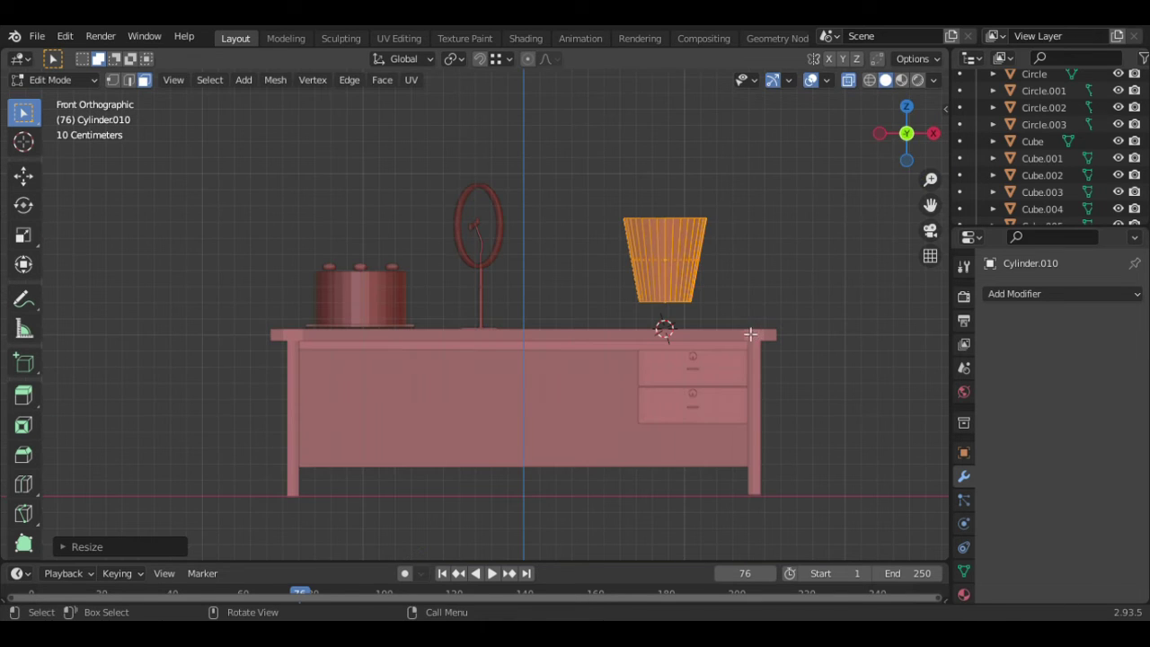
pyautogui.press('g')
pyautogui.press('z')
pyautogui.click(688, 359)
pyautogui.click(778, 260)
pyautogui.moveTo(778, 260); pyautogui.dragTo(759, 368, button='middle')
pyautogui.scroll(3, 713, 287)
pyautogui.click(55, 80)
pyautogui.click(56, 98)
pyautogui.scroll(2, 833, 355)
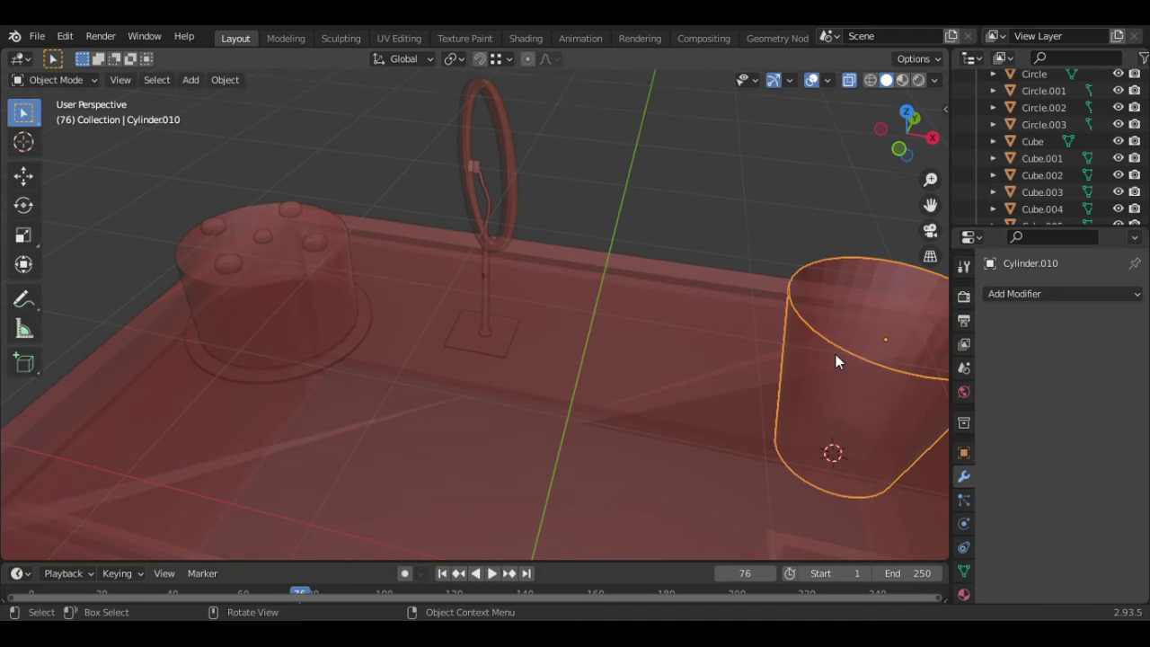
# Turn off X-ray view and scale the tapered cylinder along global Z to about half its height
pyautogui.hotkey('alt', 'z')
pyautogui.rightClick(775, 277)
pyautogui.click(754, 281)
pyautogui.moveTo(753, 281); pyautogui.dragTo(710, 280, button='middle')
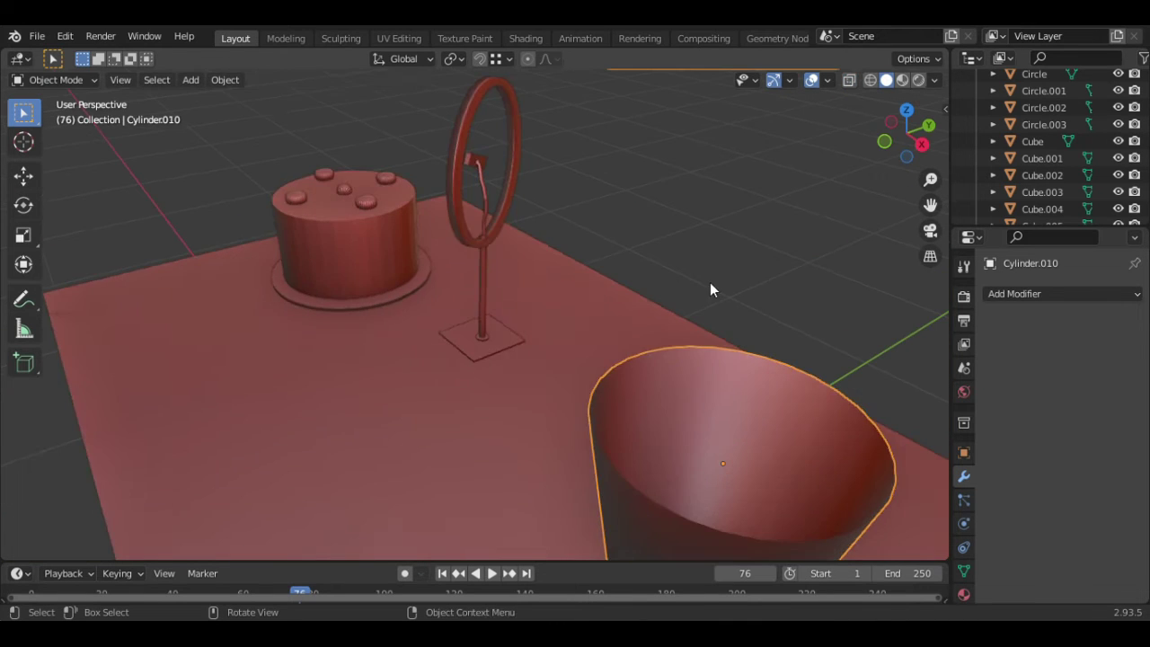
pyautogui.press('Tab')
pyautogui.press('Tab')
pyautogui.moveTo(728, 374); pyautogui.dragTo(802, 389, button='middle')
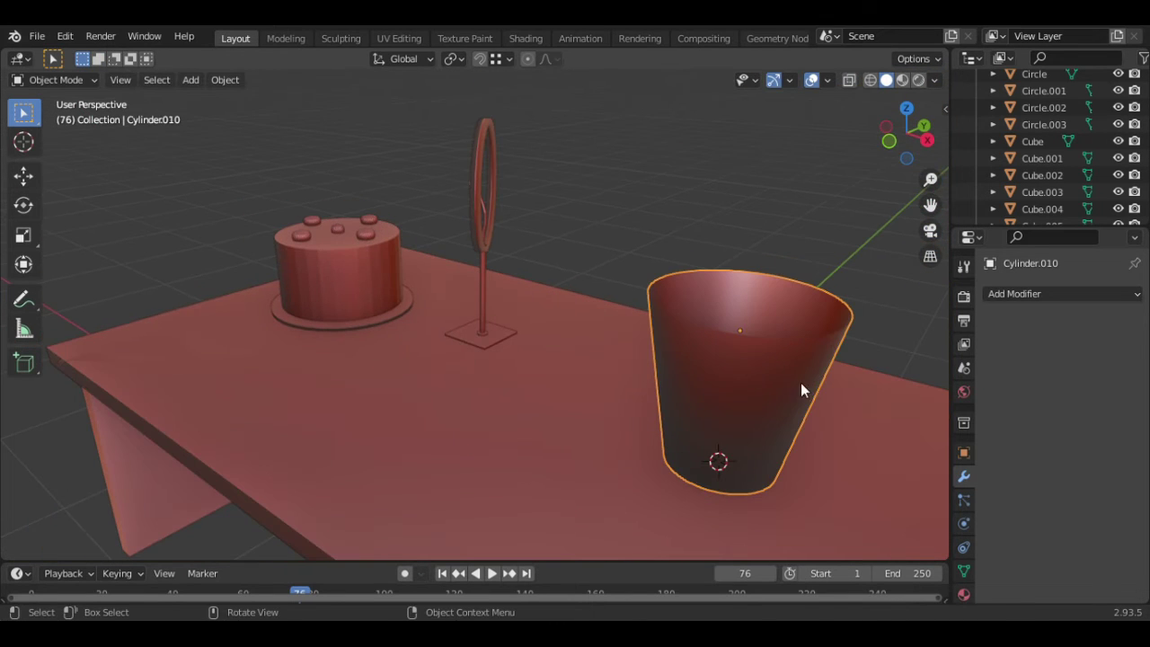
pyautogui.press('s')
pyautogui.press('z')
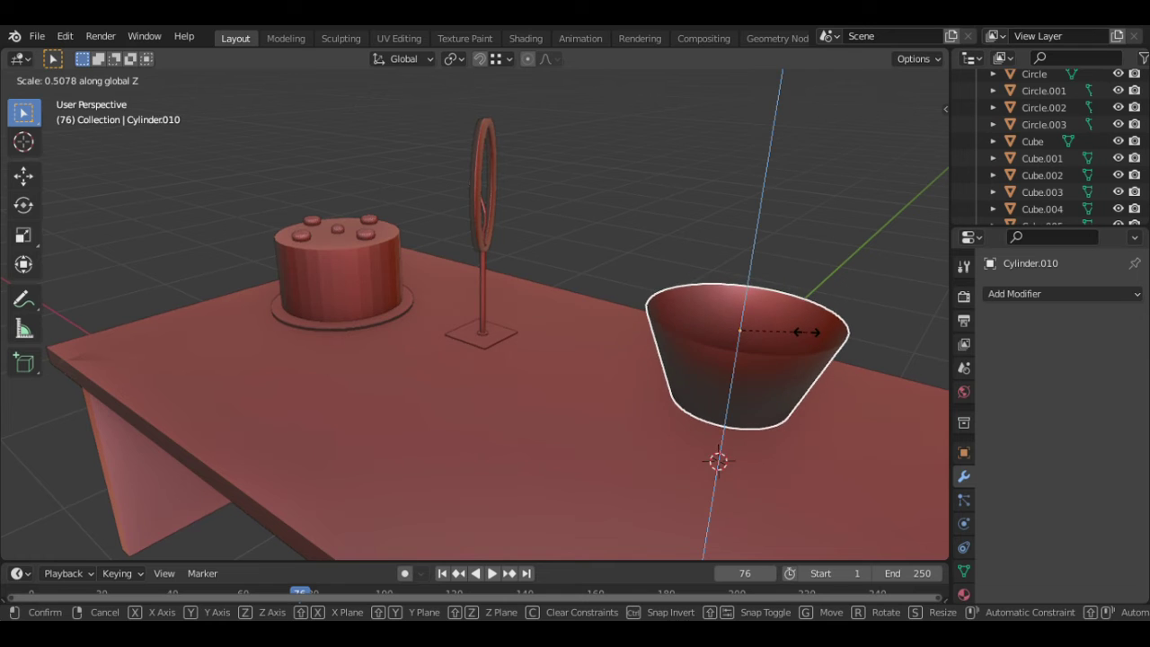
pyautogui.click(815, 330)
# Lower the flattened cylinder along global Z onto the desktop, checking from the front view, and save the file
pyautogui.press('KP_1')
pyautogui.press('g')
pyautogui.press('z')
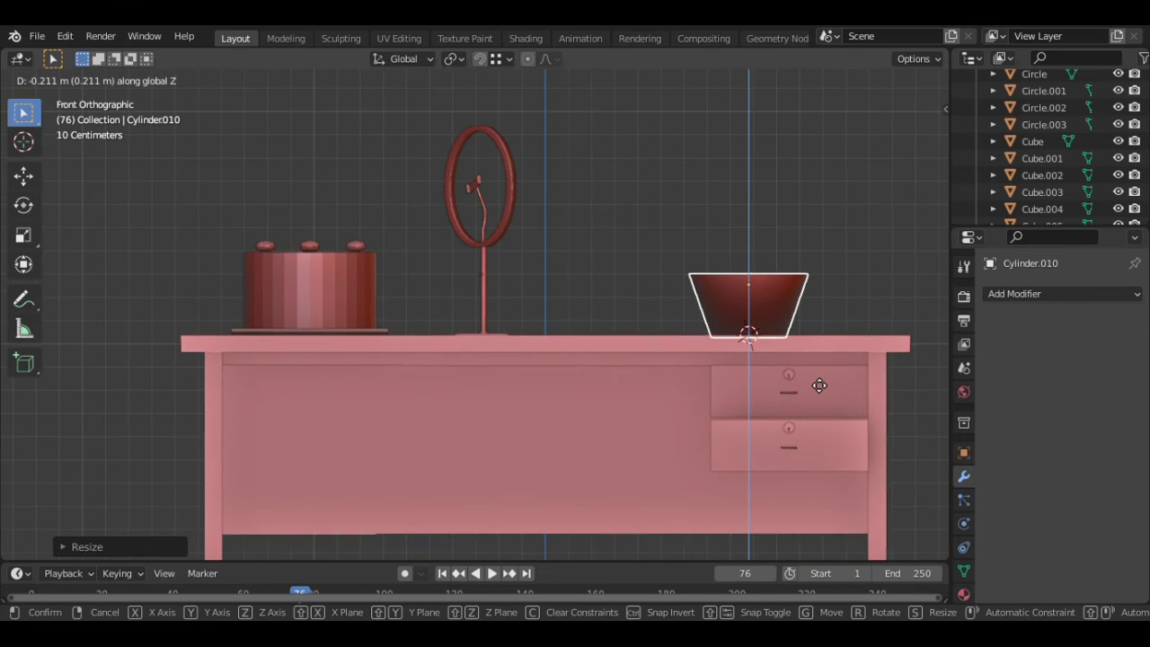
pyautogui.click(795, 279)
pyautogui.moveTo(784, 244); pyautogui.dragTo(734, 399, button='middle')
pyautogui.press('g')
pyautogui.press('z')
pyautogui.click(770, 398)
pyautogui.scroll(4, 719, 404)
pyautogui.scroll(-4, 677, 329)
pyautogui.hotkey('ctrl', 's')
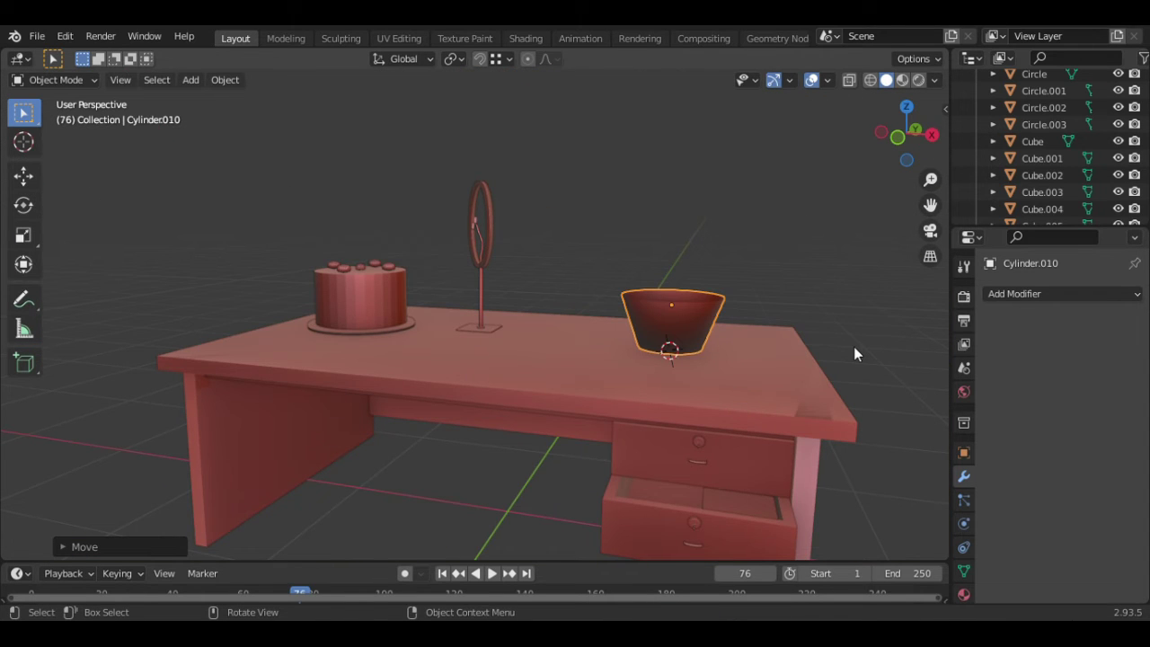
# Add a Multiresolution modifier to the flattened cylinder, subdivide it to level 2 and apply the modifier
pyautogui.click(1078, 296)
pyautogui.click(817, 508)
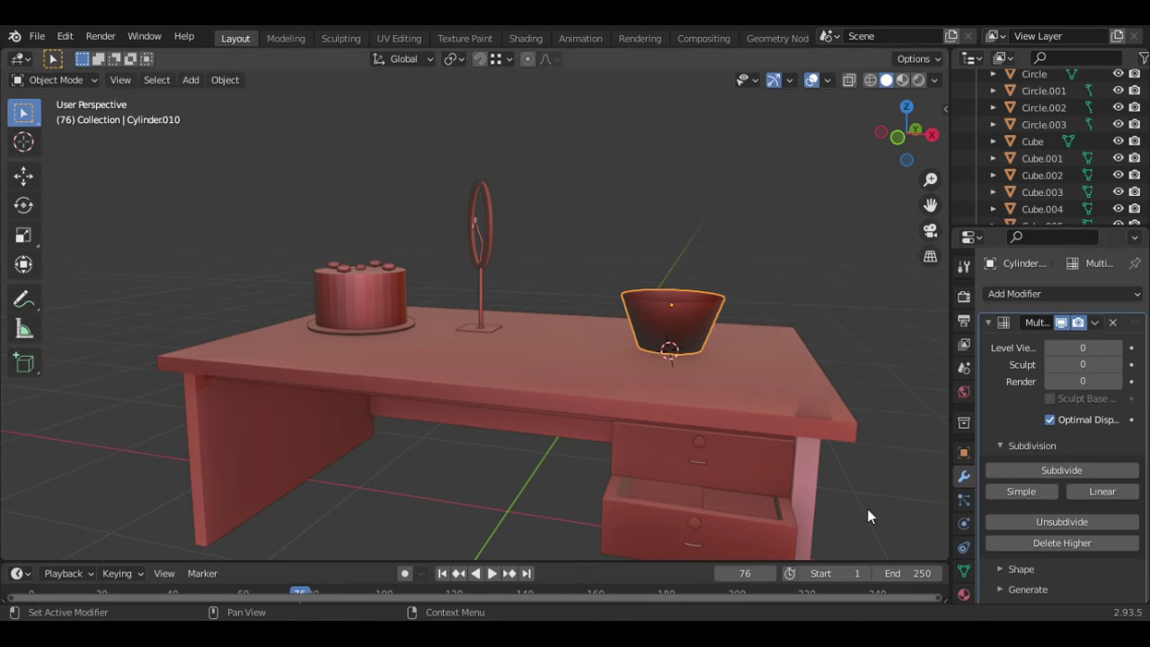
pyautogui.click(1052, 471)
pyautogui.scroll(3, 736, 325)
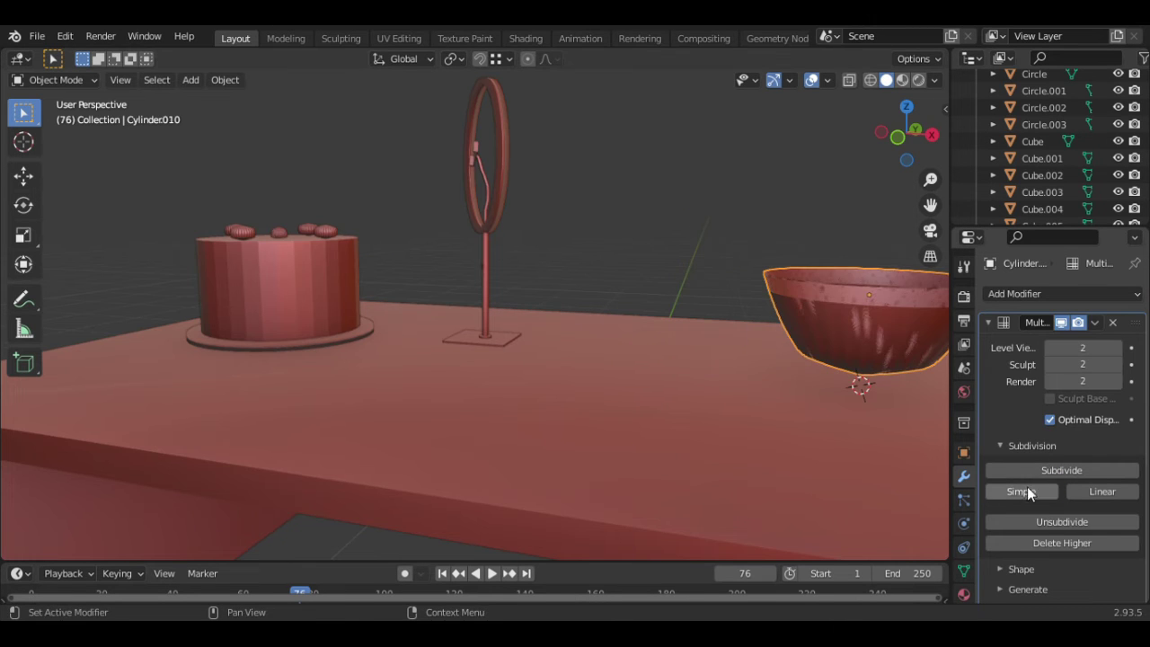
pyautogui.scroll(-1, 1026, 486)
pyautogui.scroll(-3, 718, 359)
pyautogui.click(1094, 307)
pyautogui.click(1056, 326)
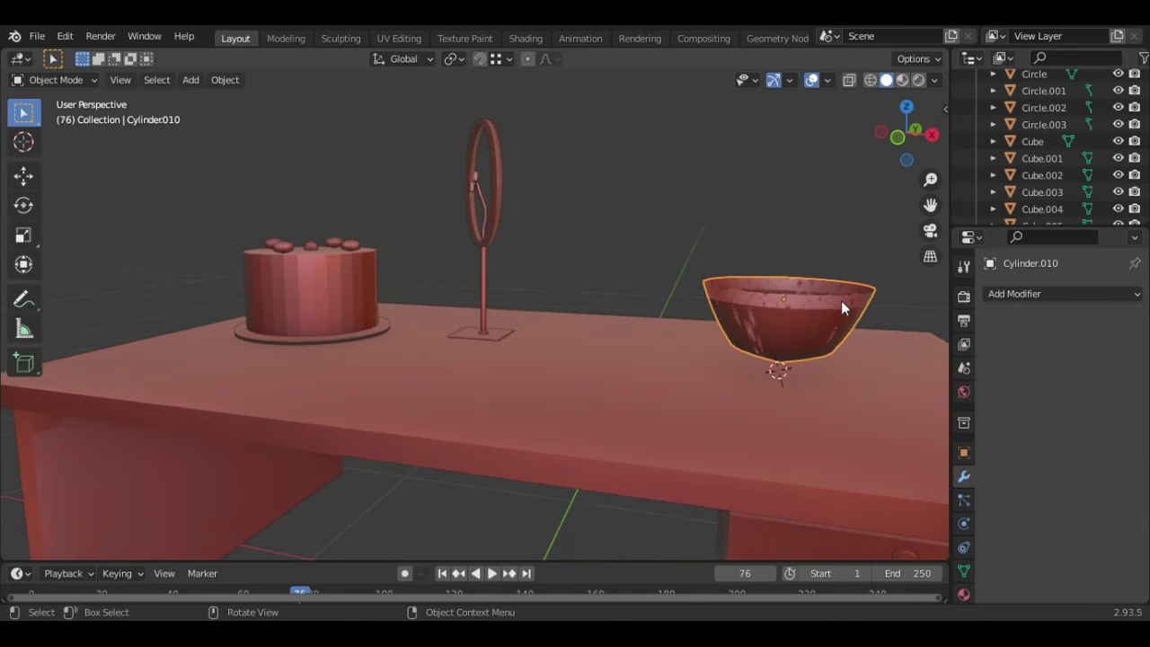
# Cut a horizontal edge loop around the bowl's side in Edit Mode and bevel it with multiple segments
pyautogui.press('Tab')
pyautogui.click(1009, 301)
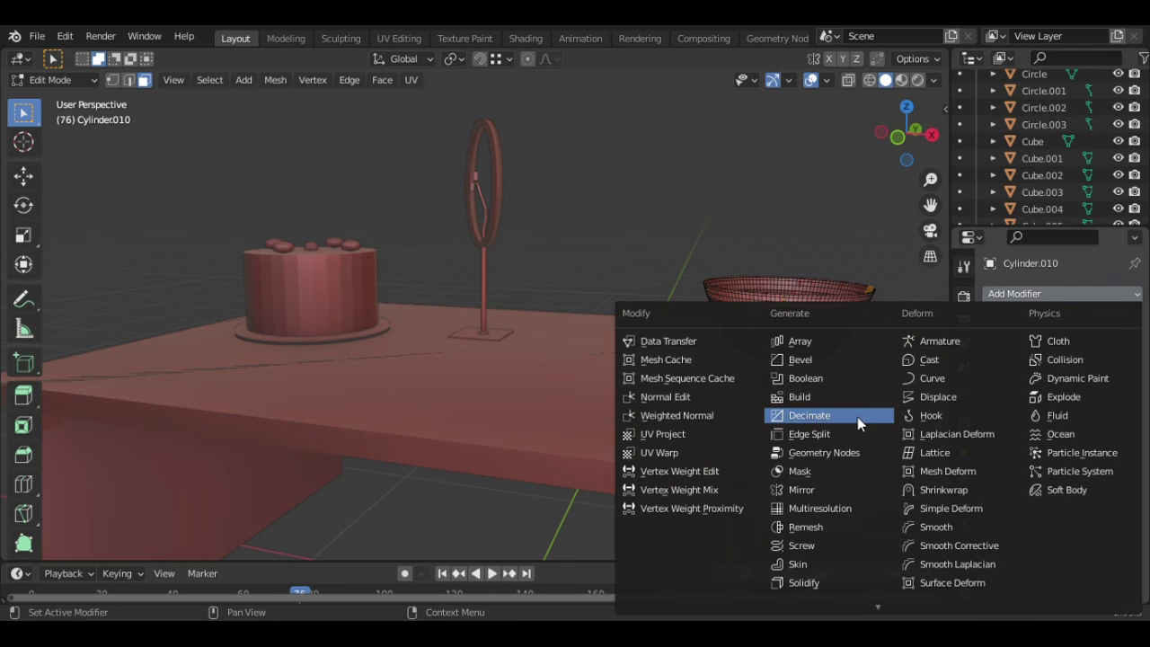
pyautogui.click(1017, 292)
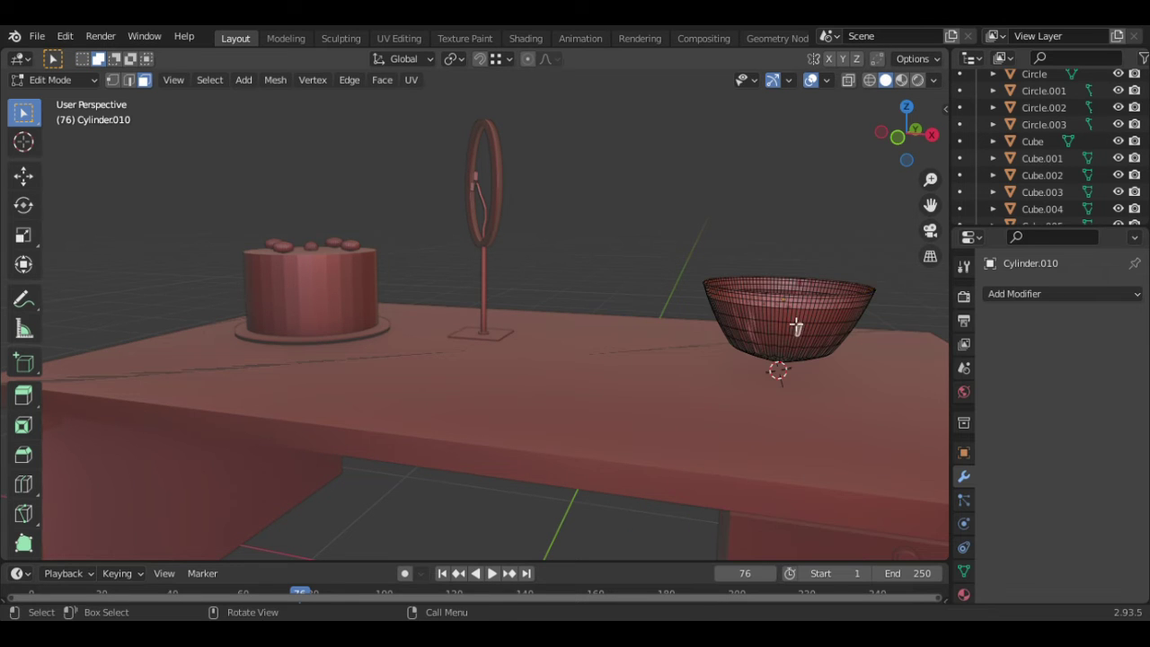
pyautogui.scroll(3, 796, 327)
pyautogui.moveTo(798, 329); pyautogui.dragTo(829, 359, button='middle')
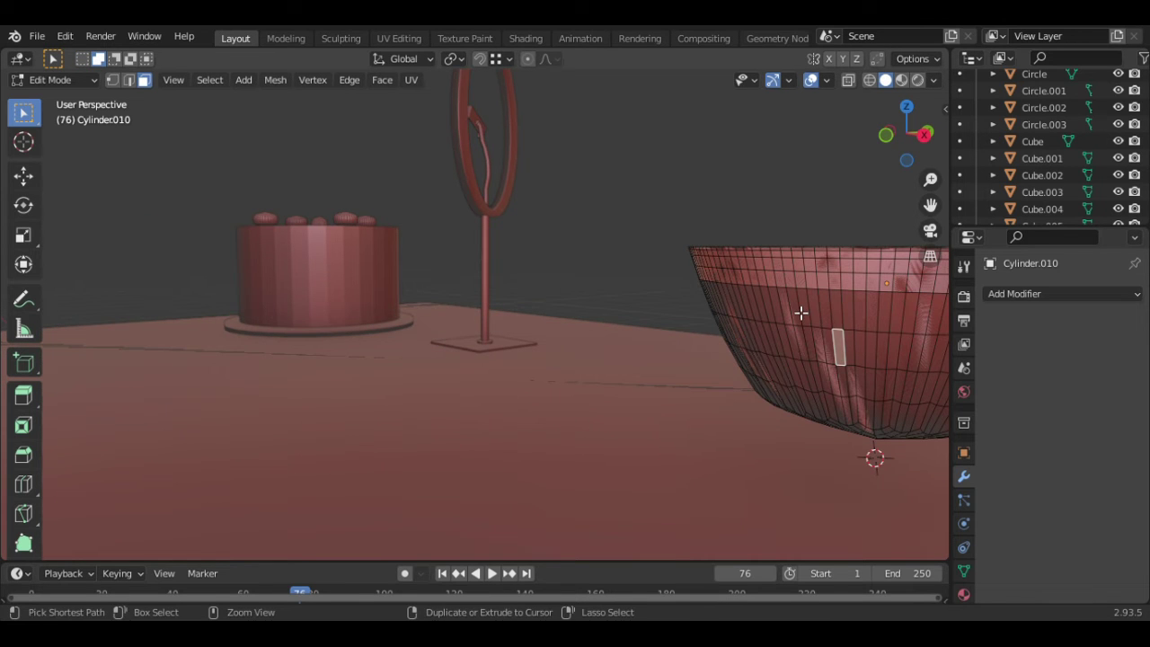
pyautogui.press('a')
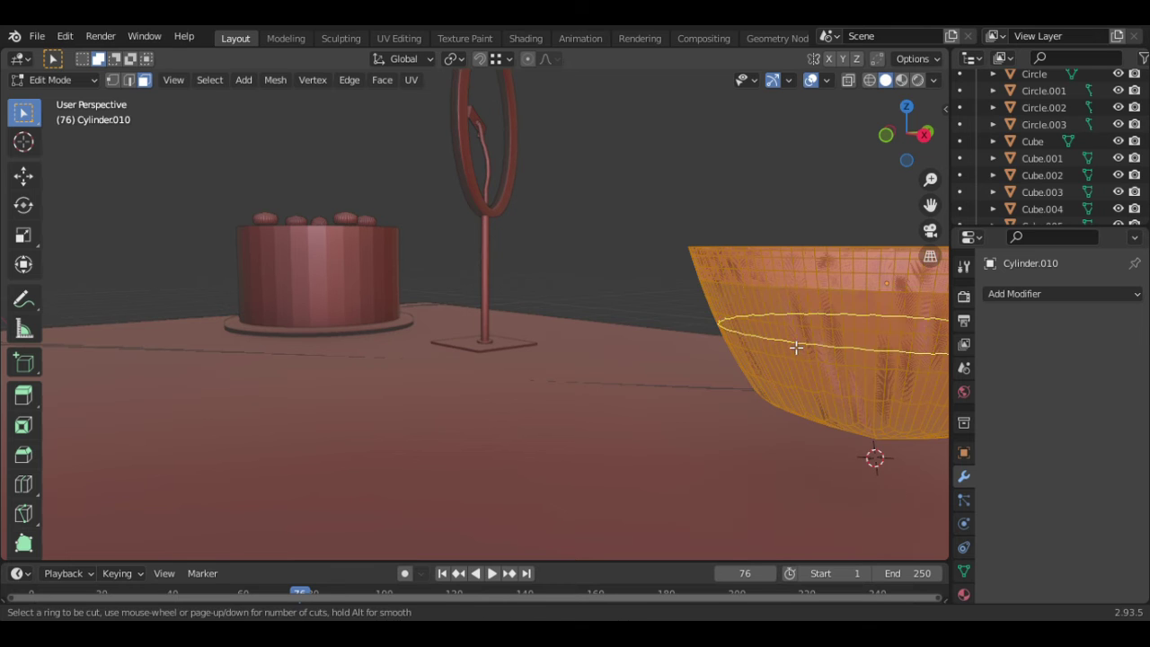
pyautogui.click(796, 346)
pyautogui.click(799, 342)
pyautogui.scroll(3, 818, 226)
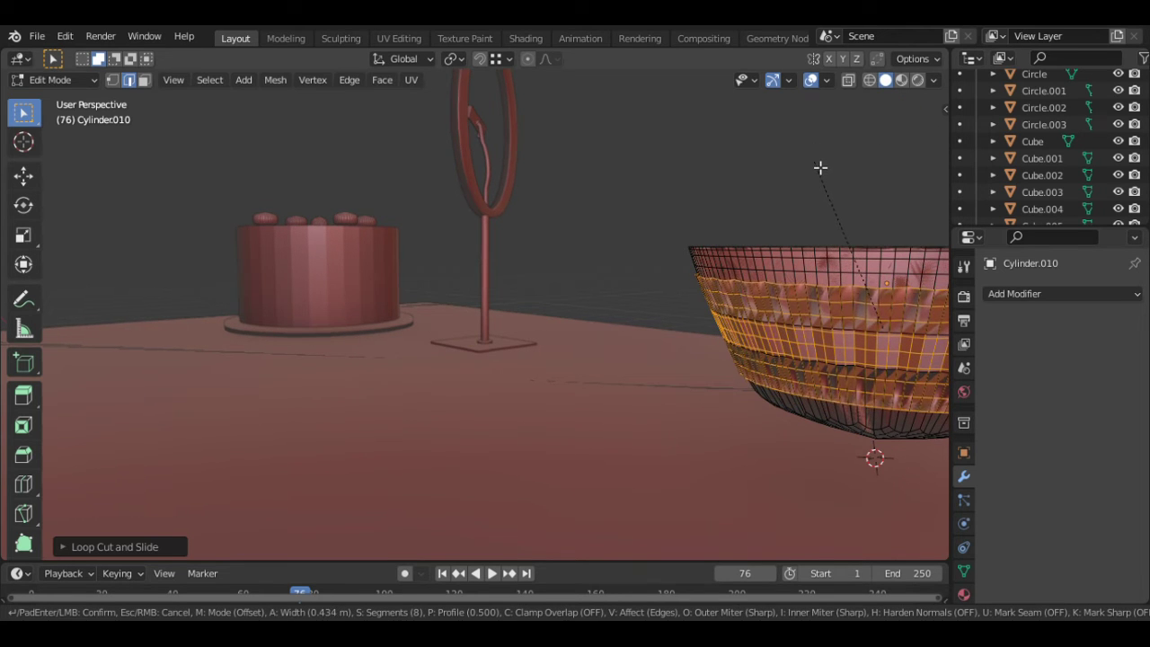
pyautogui.scroll(1, 820, 158)
pyautogui.click(821, 289)
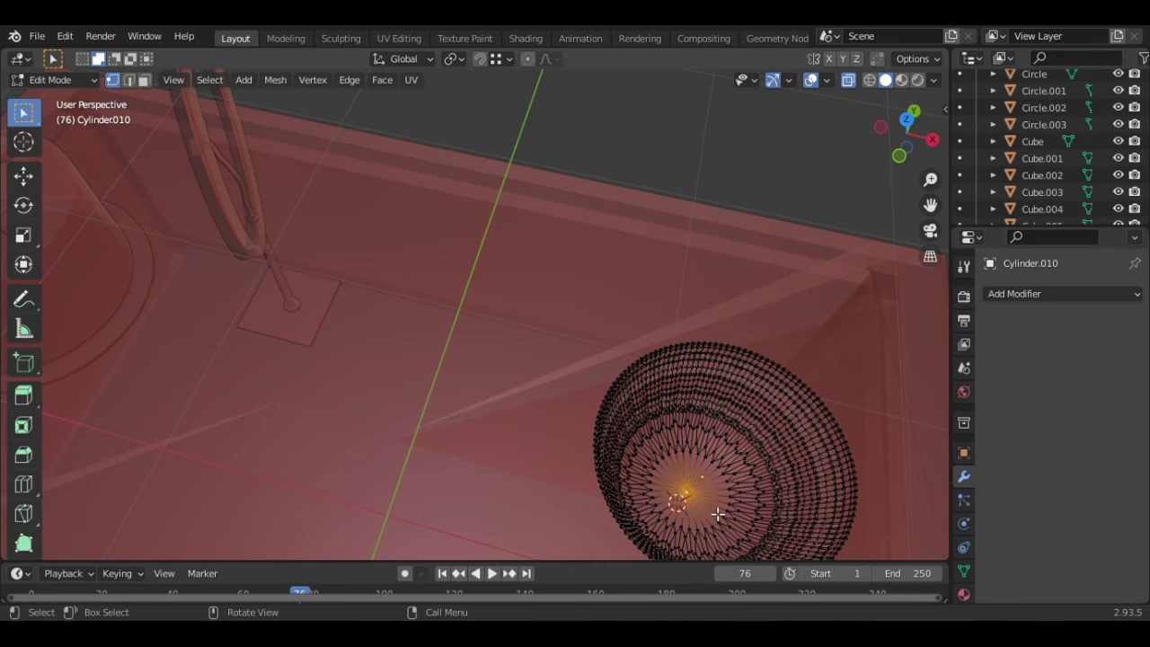
# Raise the selected centre vertices of the bowl's bottom along Z in front view using the Move tool
pyautogui.moveTo(699, 500); pyautogui.dragTo(776, 364, button='middle')
pyautogui.press('g')
pyautogui.rightClick(780, 329)
pyautogui.press('KP_1')
pyautogui.click(28, 178)
pyautogui.moveTo(715, 306)
pyautogui.mouseDown()
pyautogui.moveTo(720, 284)
pyautogui.moveTo(722, 297)
pyautogui.mouseUp()
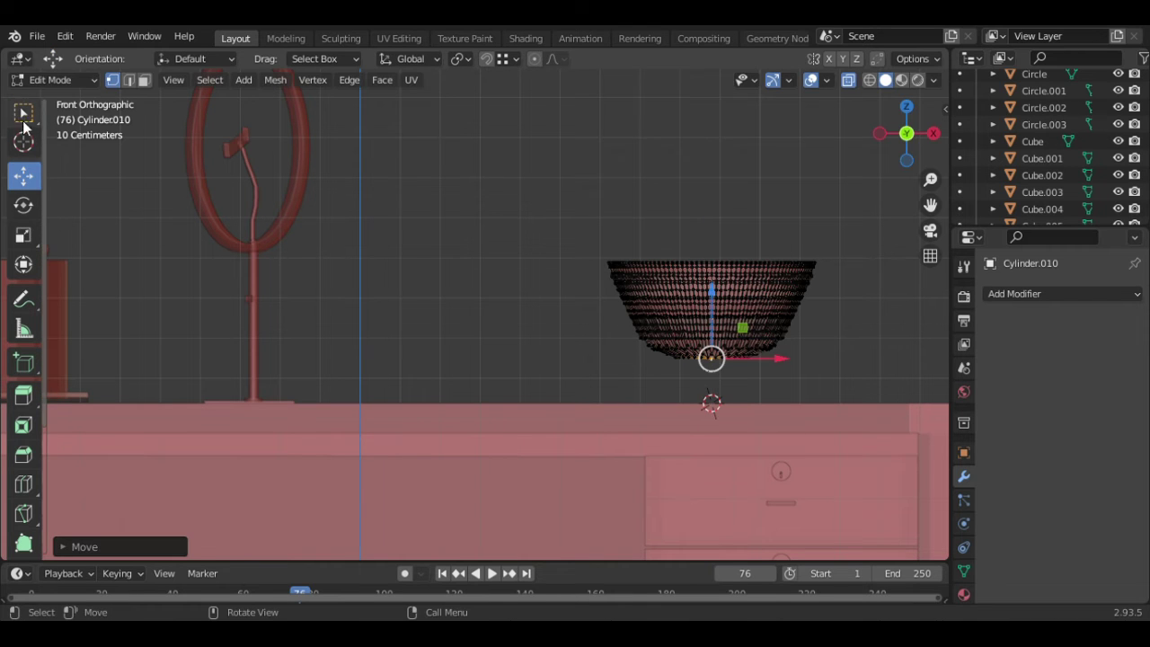
# Select the bowl's entire mesh and lower it along Z onto the desktop
pyautogui.click(24, 120)
pyautogui.press('a')
pyautogui.moveTo(626, 276); pyautogui.dragTo(582, 279, button='middle')
pyautogui.press('KP_1')
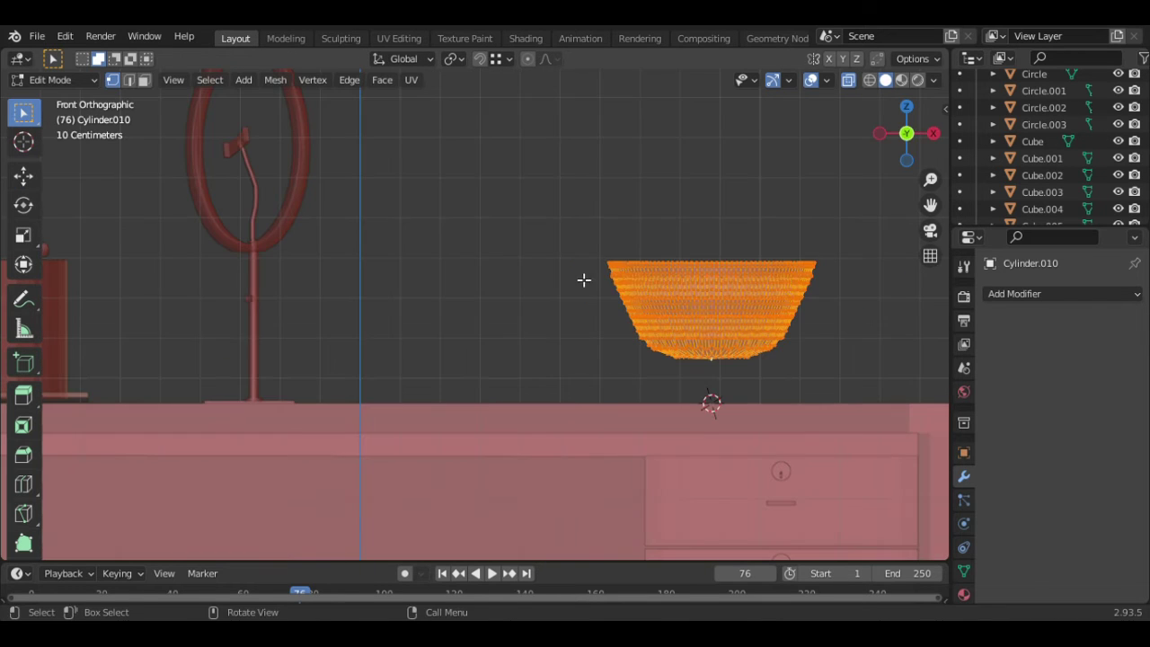
pyautogui.press('z')
pyautogui.click(697, 377)
pyautogui.moveTo(697, 377); pyautogui.dragTo(769, 421, button='middle')
pyautogui.hotkey('alt', 'a')
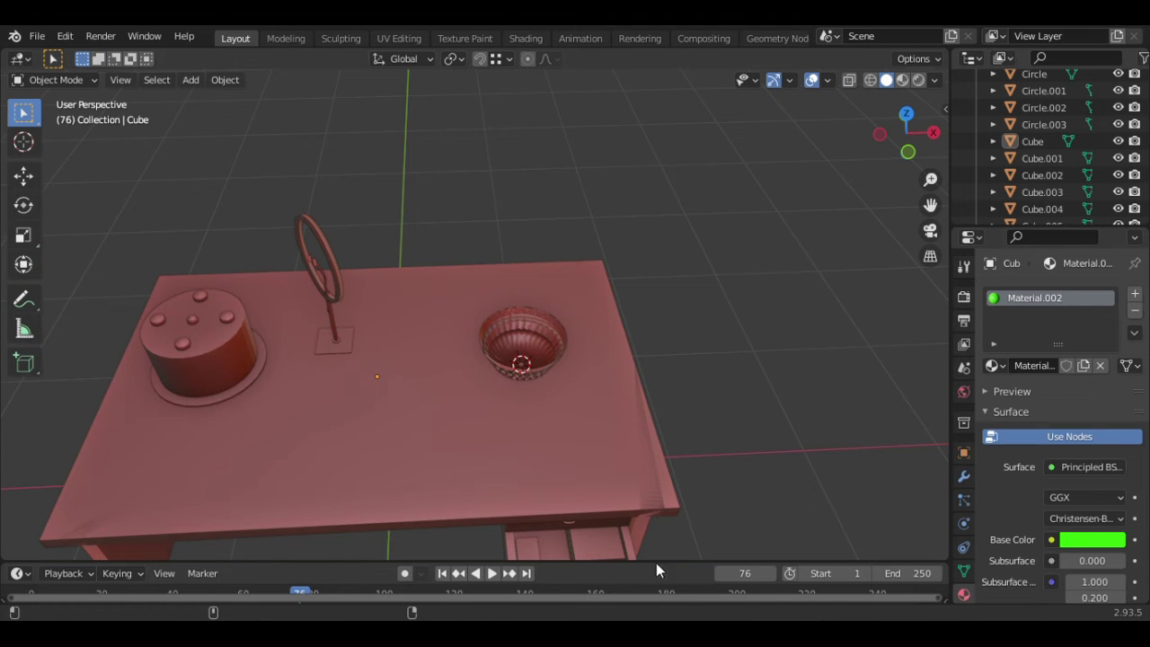
# Add a third material to the desk with a yellow base colour
pyautogui.click(506, 429)
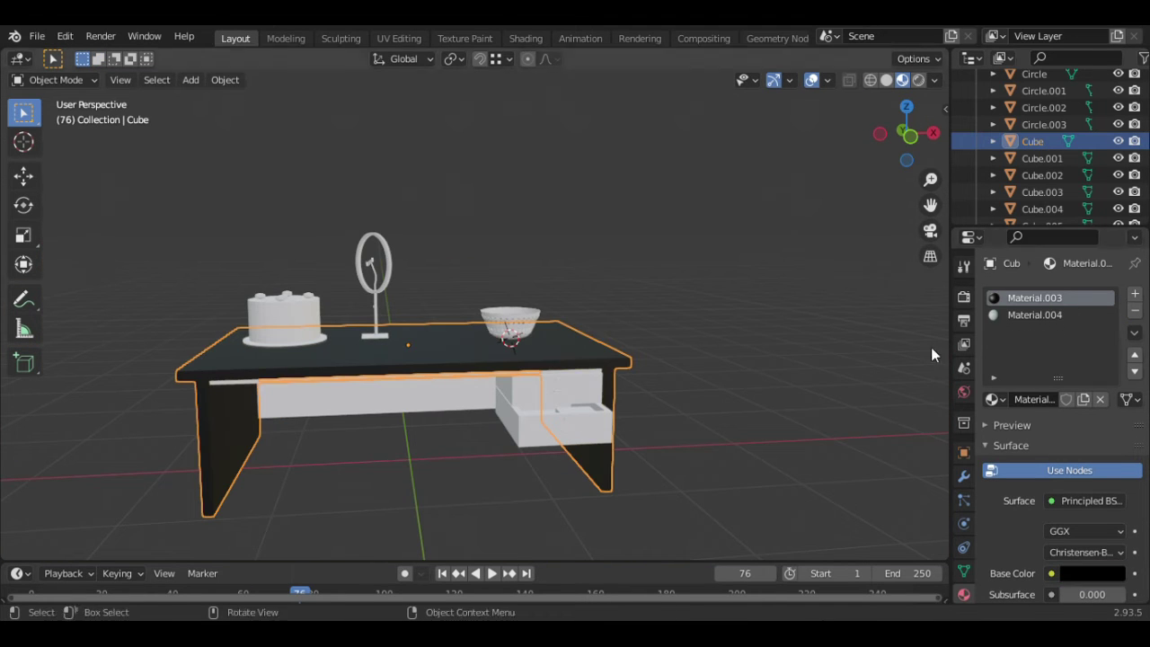
pyautogui.click(1054, 314)
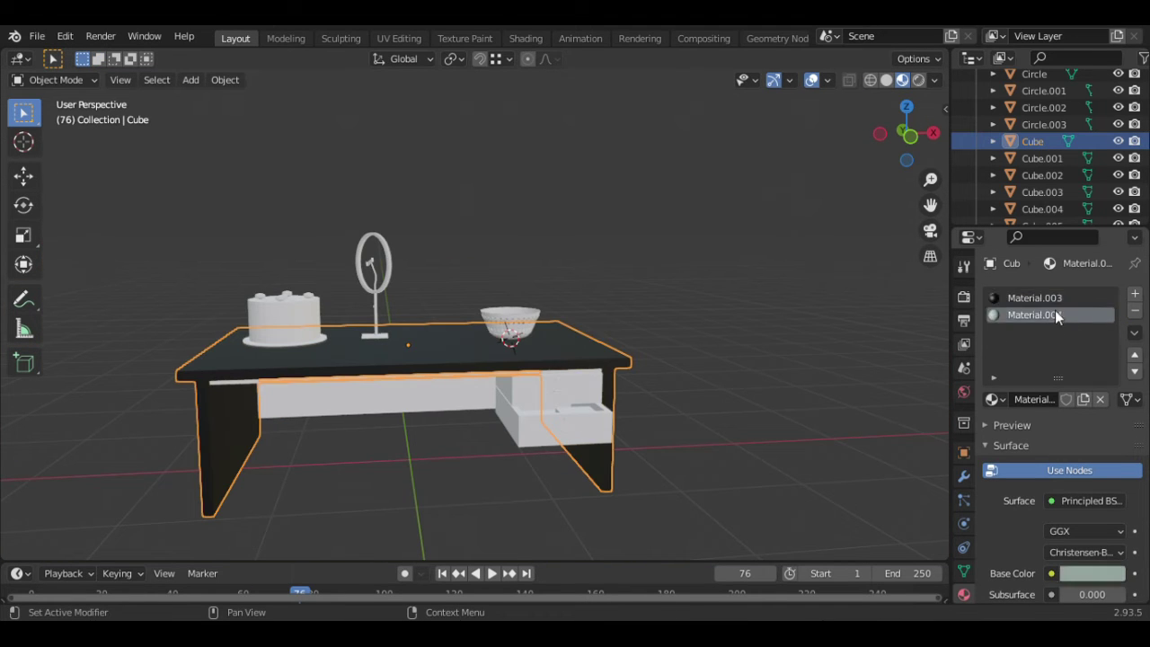
pyautogui.click(1134, 294)
pyautogui.click(1065, 398)
pyautogui.click(1091, 573)
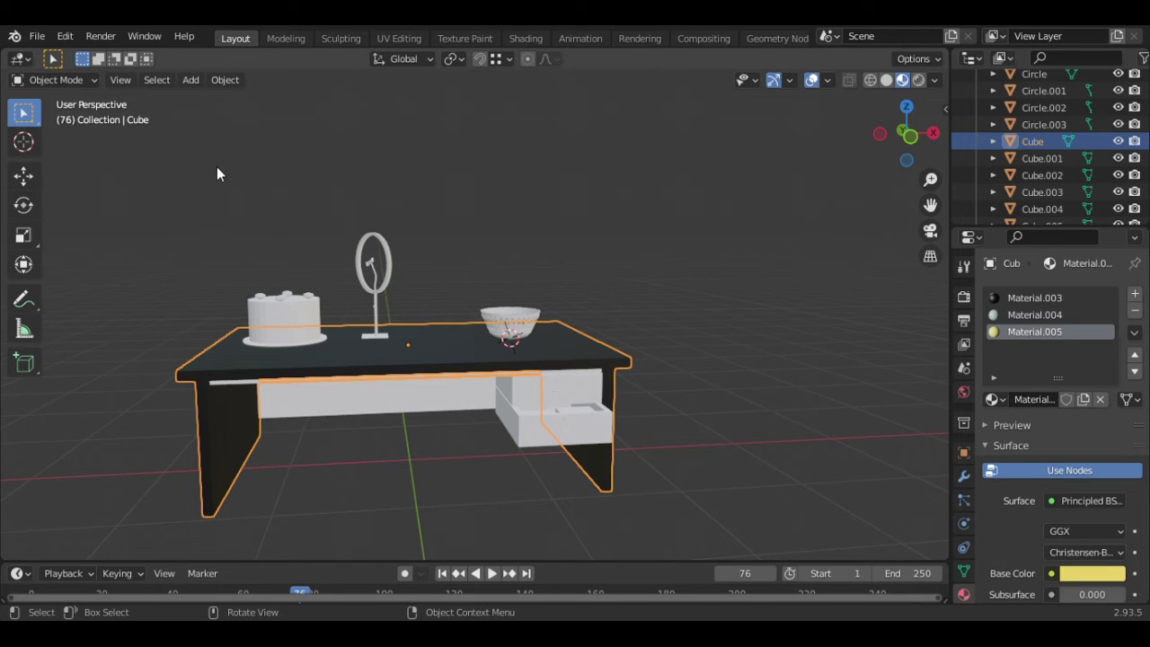
# Assign the yellow material to the narrow edge faces of the desk's top and legs, and return to Object Mode
pyautogui.press('Tab')
pyautogui.click(262, 375)
pyautogui.moveTo(262, 375); pyautogui.dragTo(228, 346, button='middle')
pyautogui.keyDown('alt'); pyautogui.moveTo(438, 455); pyautogui.dragTo(574, 448, button='middle'); pyautogui.keyUp('alt')
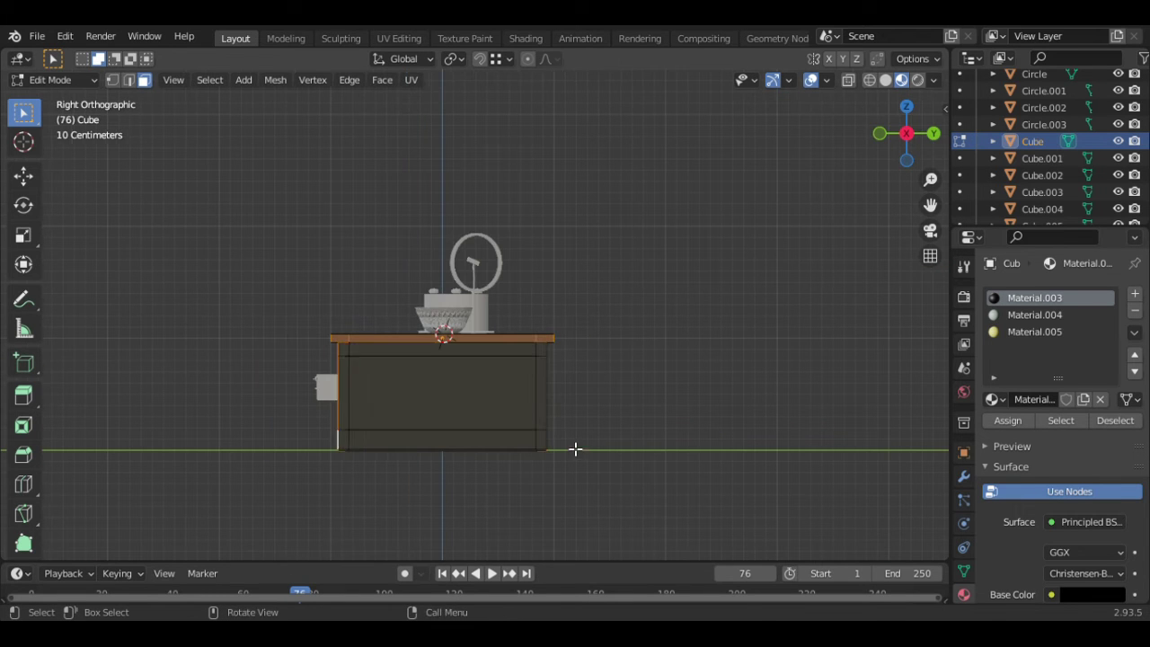
pyautogui.click(1034, 332)
pyautogui.moveTo(624, 406); pyautogui.dragTo(684, 411, button='middle')
pyautogui.scroll(-2, 684, 411)
pyautogui.moveTo(490, 338); pyautogui.dragTo(585, 349, button='middle')
pyautogui.scroll(4, 585, 349)
pyautogui.scroll(-1, 585, 349)
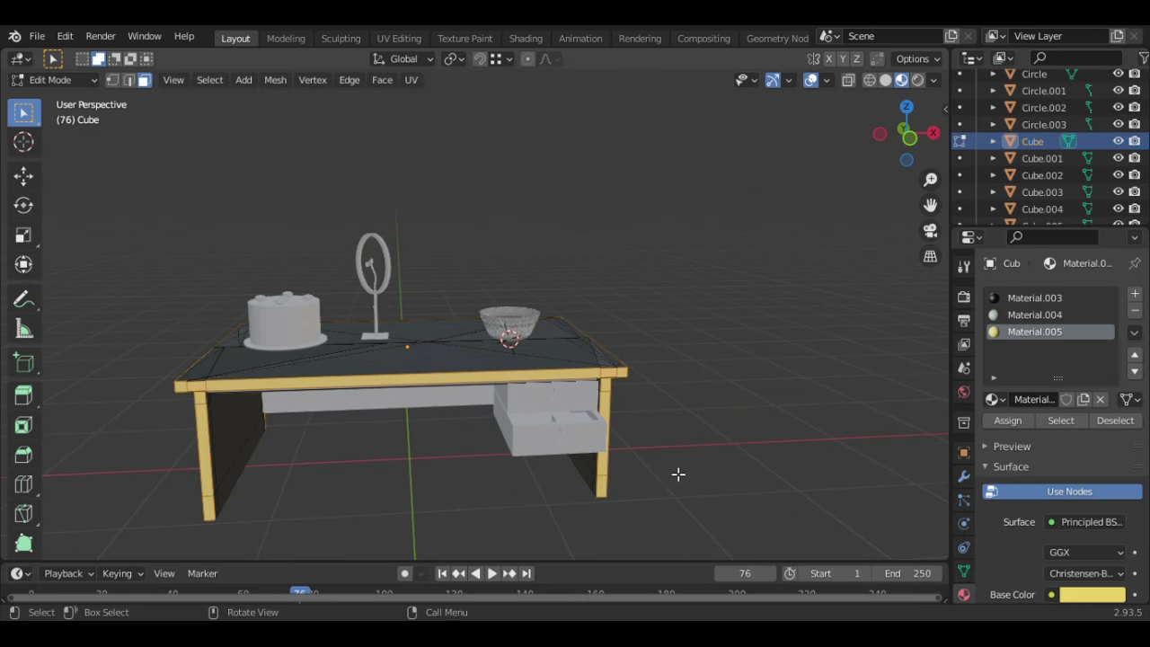
pyautogui.press('Tab')
# Fine-tune the yellow base colour of the desk's edge material on the colour wheel
pyautogui.moveTo(677, 473); pyautogui.dragTo(538, 385, button='middle')
pyautogui.click(1095, 576)
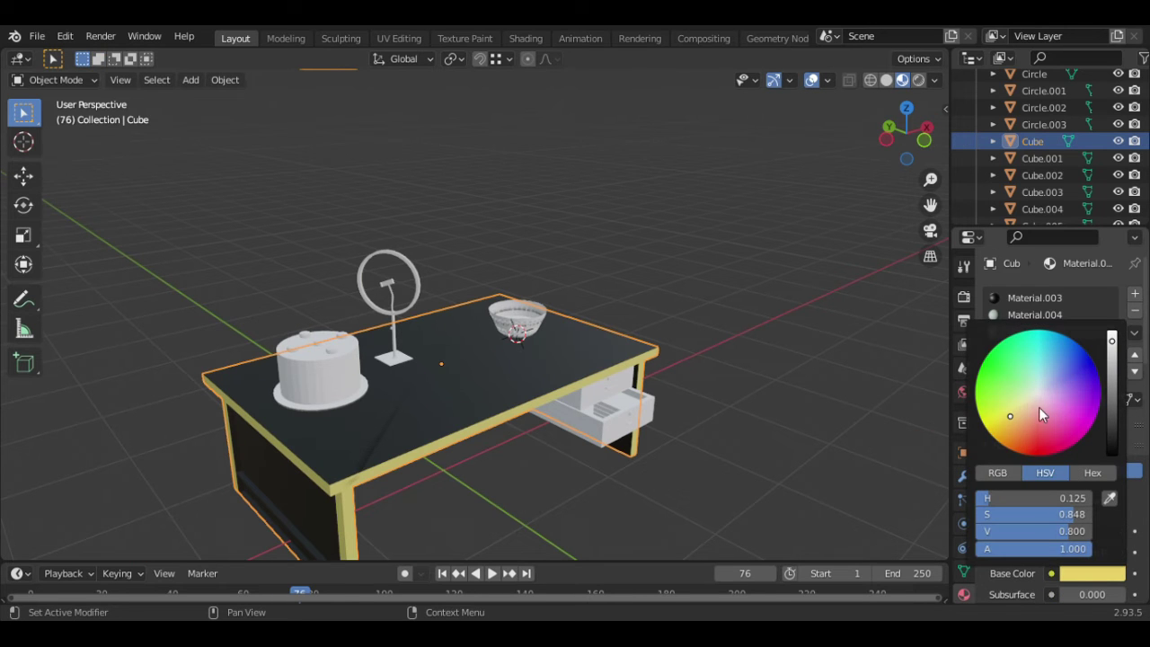
pyautogui.click(1012, 417)
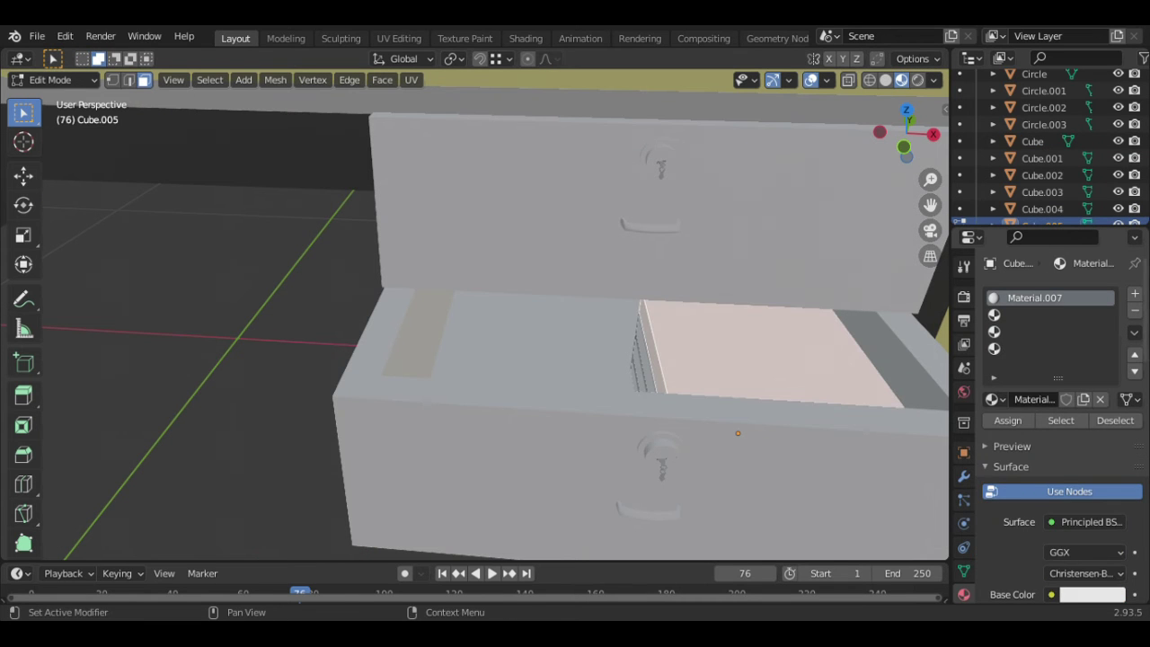
# Colour the drawer book's first material blue and create a bright yellow material in its second slot
pyautogui.click(1092, 594)
pyautogui.moveTo(1078, 377); pyautogui.dragTo(1069, 371)
pyautogui.click(1034, 314)
pyautogui.click(1059, 399)
pyautogui.click(1091, 594)
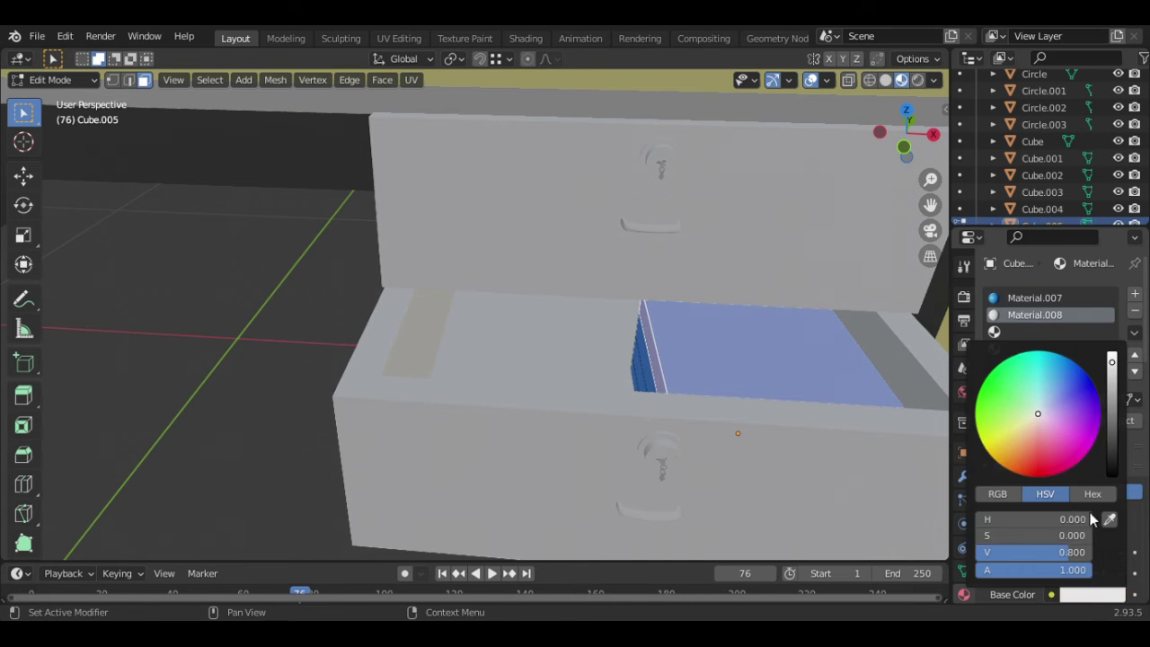
pyautogui.click(995, 434)
# Create a turquoise material in the book's third slot and a red material in its fourth slot
pyautogui.click(1034, 331)
pyautogui.click(1059, 398)
pyautogui.click(1091, 594)
pyautogui.click(1007, 376)
pyautogui.click(1033, 349)
pyautogui.click(1069, 399)
pyautogui.click(1091, 594)
pyautogui.click(1038, 465)
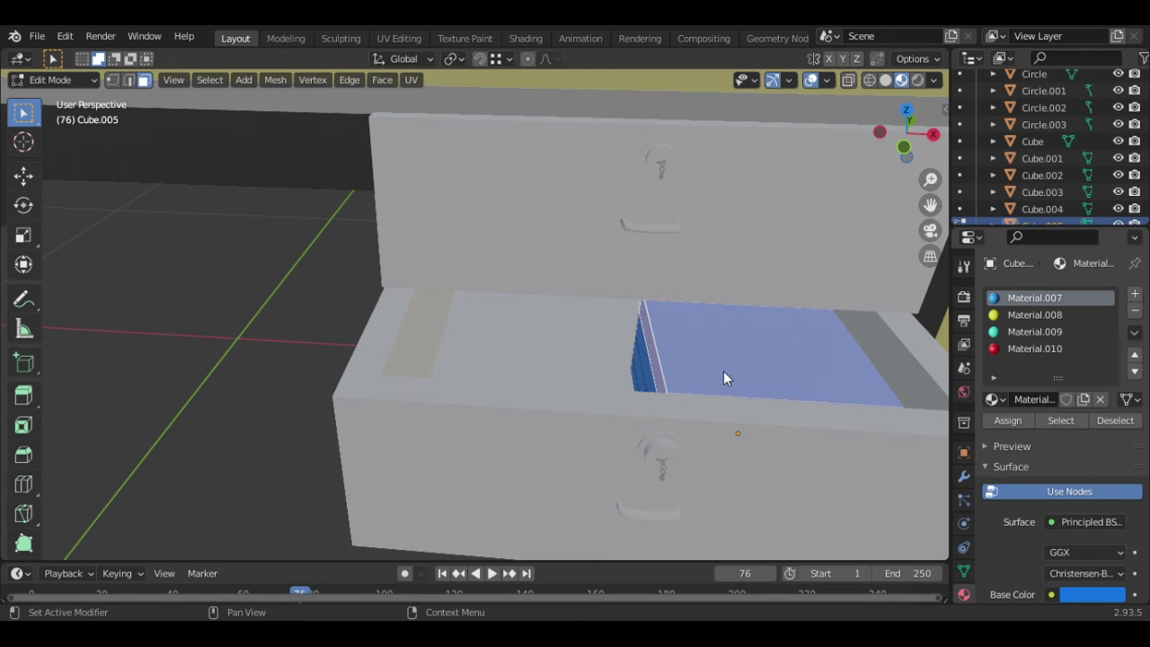
# Assign the yellow and red materials to separate strips on the book's spine side
pyautogui.click(726, 377)
pyautogui.click(661, 372)
pyautogui.moveTo(662, 372); pyautogui.dragTo(688, 397, button='middle')
pyautogui.click(1033, 315)
pyautogui.click(1008, 420)
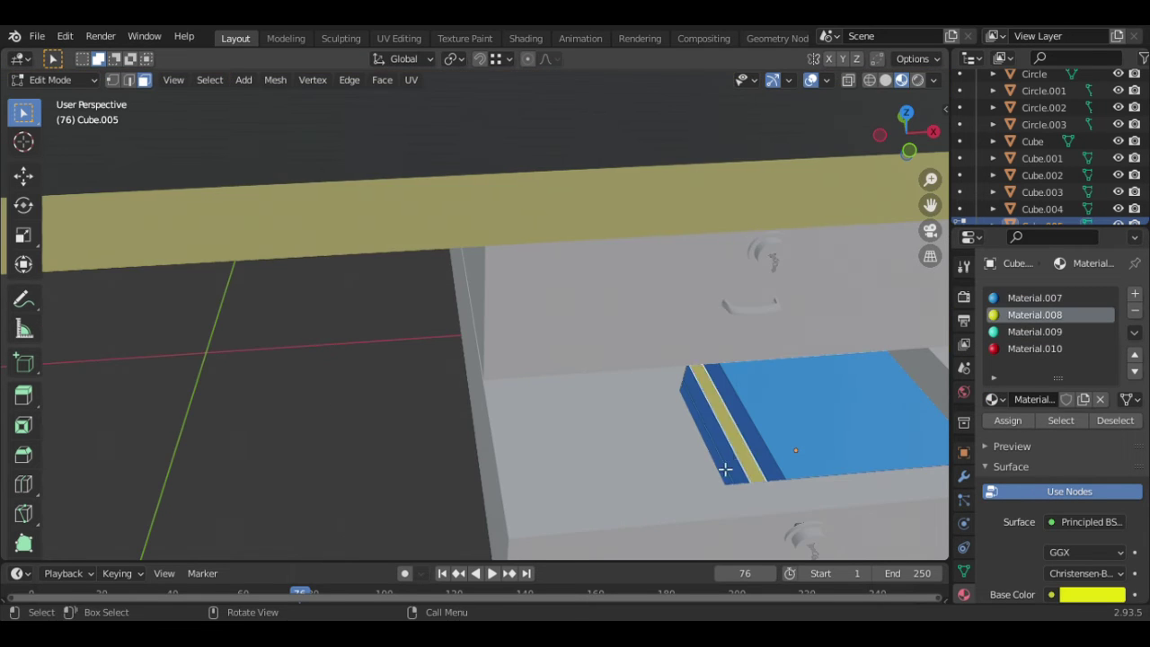
pyautogui.click(1033, 331)
pyautogui.click(1006, 421)
# Change the book's third material to a bright green base colour and return to Object Mode
pyautogui.click(1033, 331)
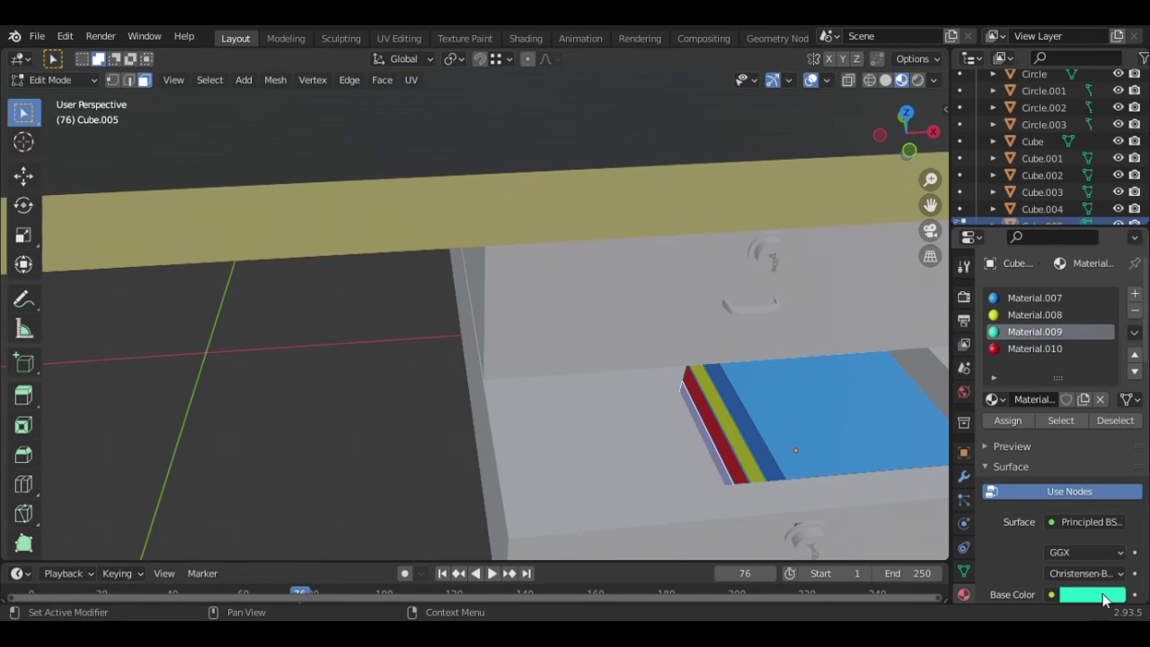
pyautogui.click(1092, 593)
pyautogui.scroll(-5, 508, 359)
pyautogui.press('Tab')
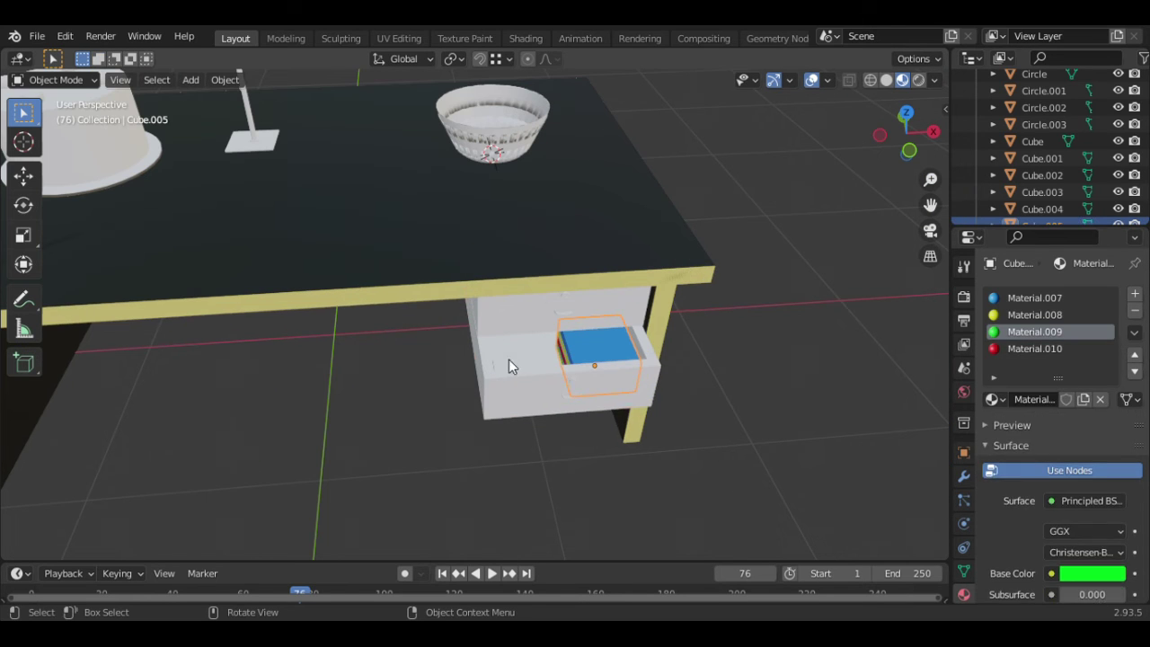
# Select the small item beside the book in the open drawer and open its material's base colour
pyautogui.click(508, 368)
pyautogui.click(1091, 539)
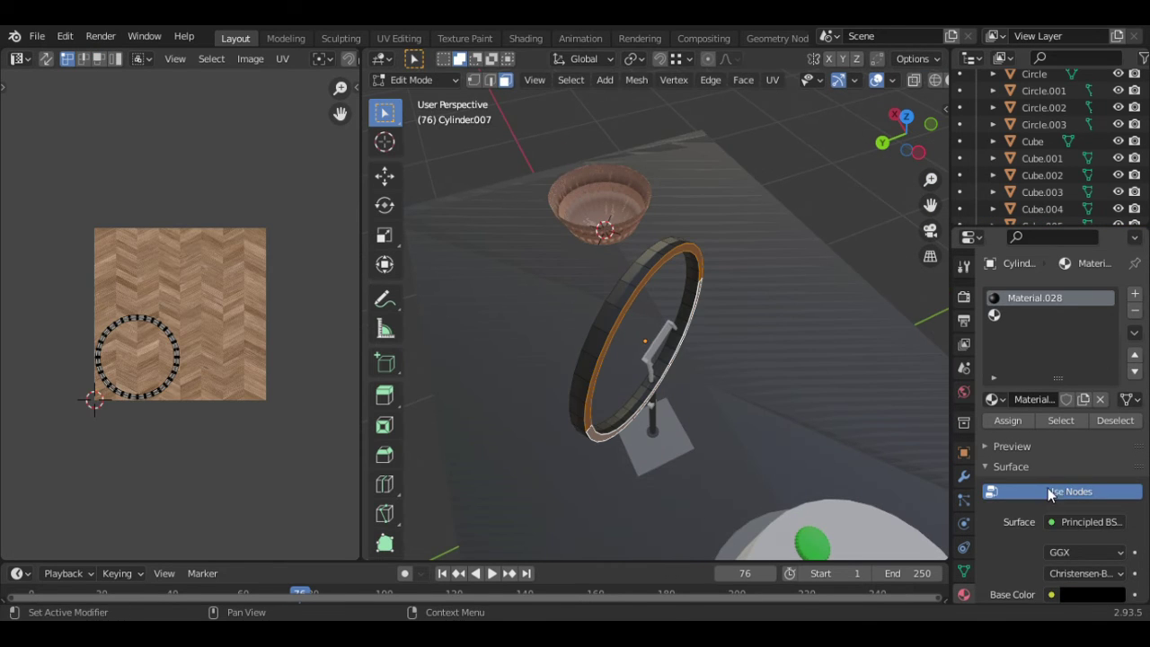
# Link an image texture to the base colour of the cake body's material
pyautogui.scroll(-3, 1051, 495)
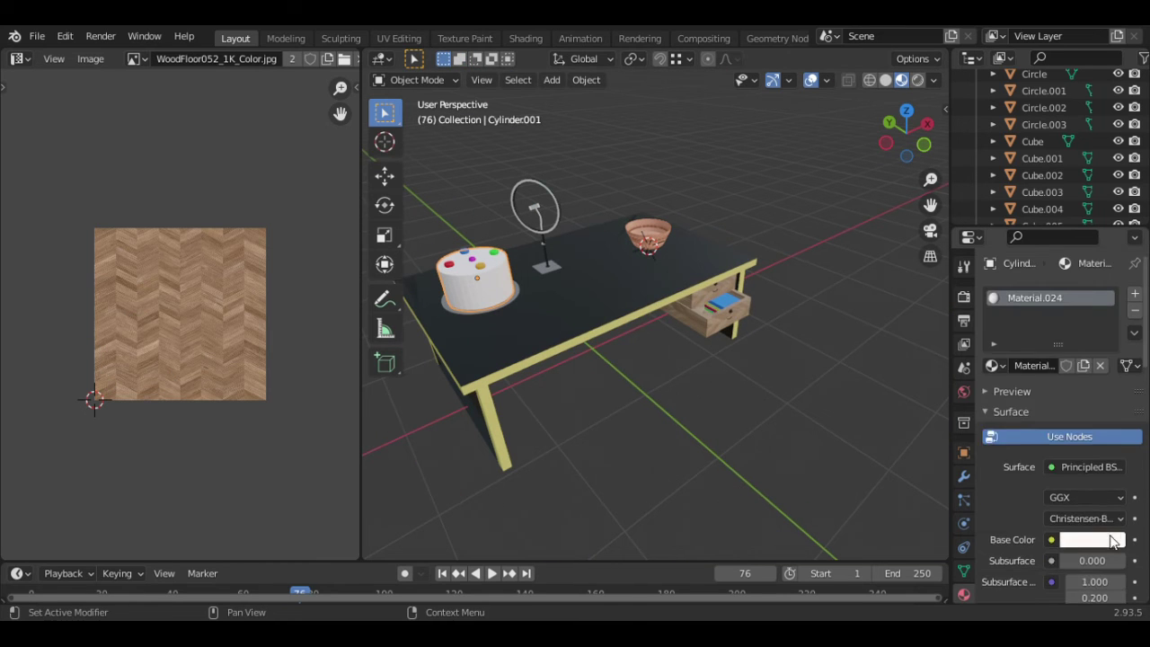
pyautogui.click(1051, 505)
pyautogui.click(733, 351)
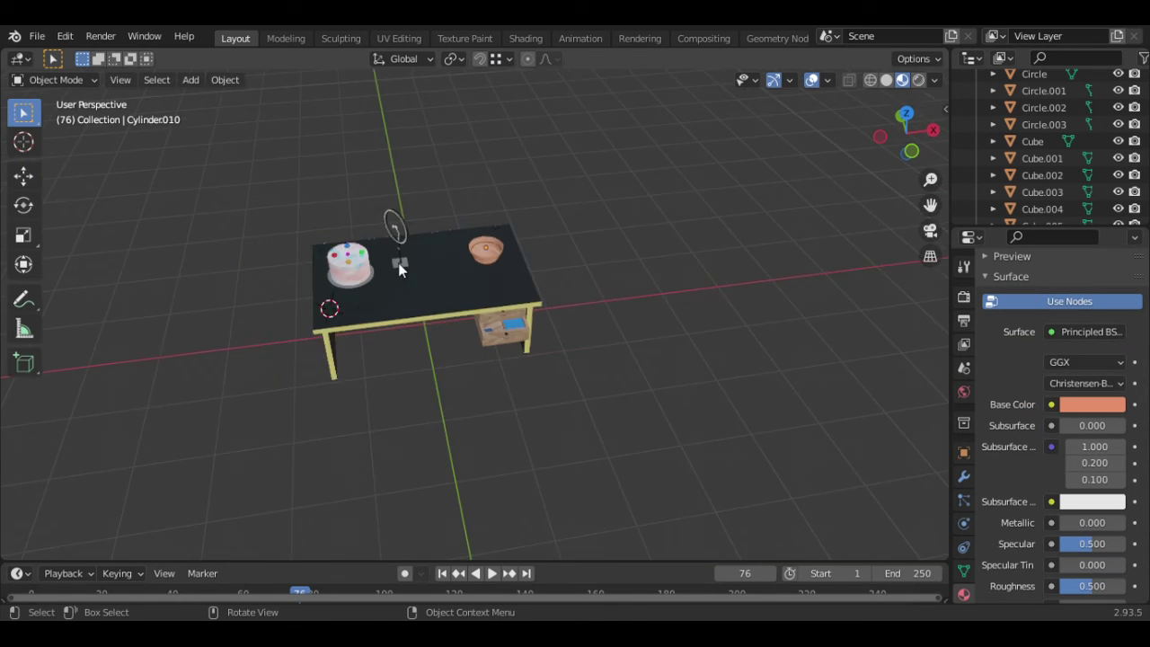
# Add a mesh plane and scale it up into a large floor around the desk
pyautogui.hotkey('shift', 'a')
pyautogui.moveTo(539, 247)
pyautogui.click(677, 245)
pyautogui.press('s')
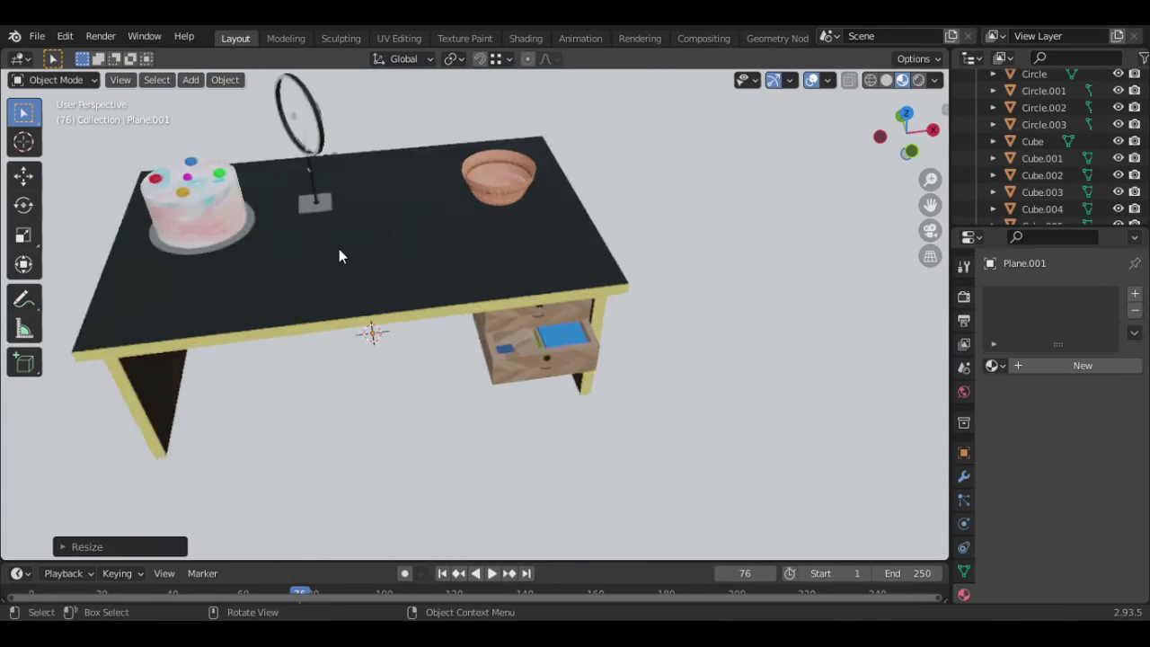
pyautogui.moveTo(338, 256); pyautogui.dragTo(435, 265, button='middle')
# Select the cake body and apply Shade Flat to it
pyautogui.hotkey('shift', 'a')
pyautogui.hotkey('alt', 'a')
pyautogui.click(312, 259)
pyautogui.rightClick(312, 255)
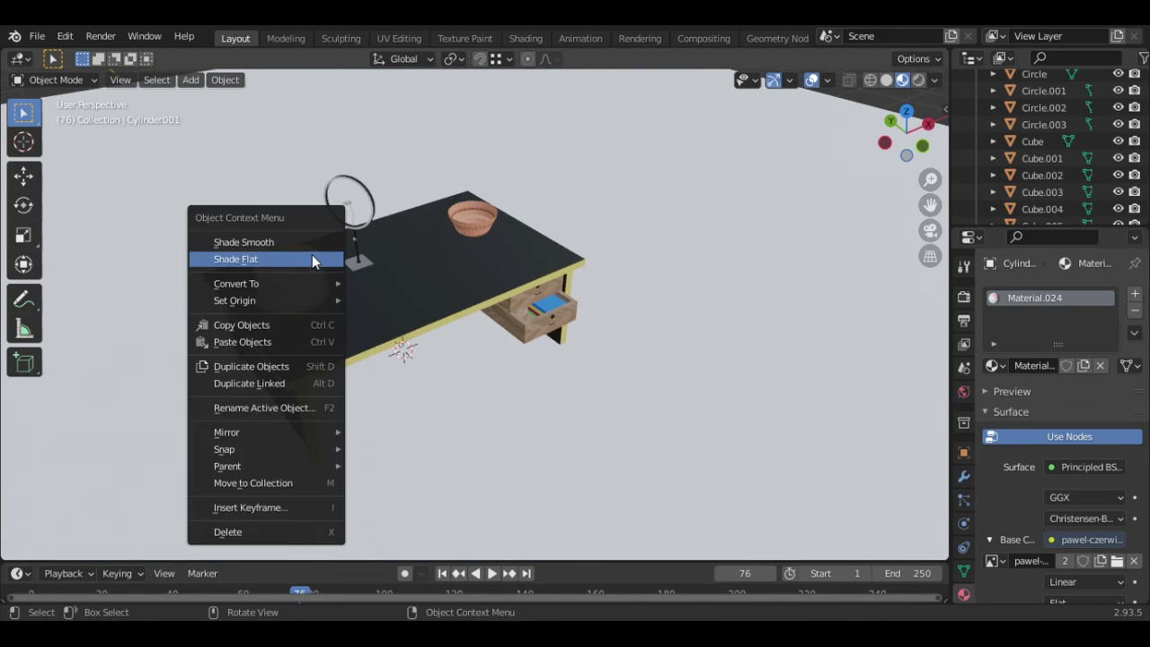
pyautogui.click(312, 255)
pyautogui.scroll(3, 236, 280)
pyautogui.scroll(-4, 238, 281)
# Deselect everything and add a camera to the scene
pyautogui.hotkey('alt', 'a')
pyautogui.hotkey('shift', 'a')
pyautogui.click(271, 535)
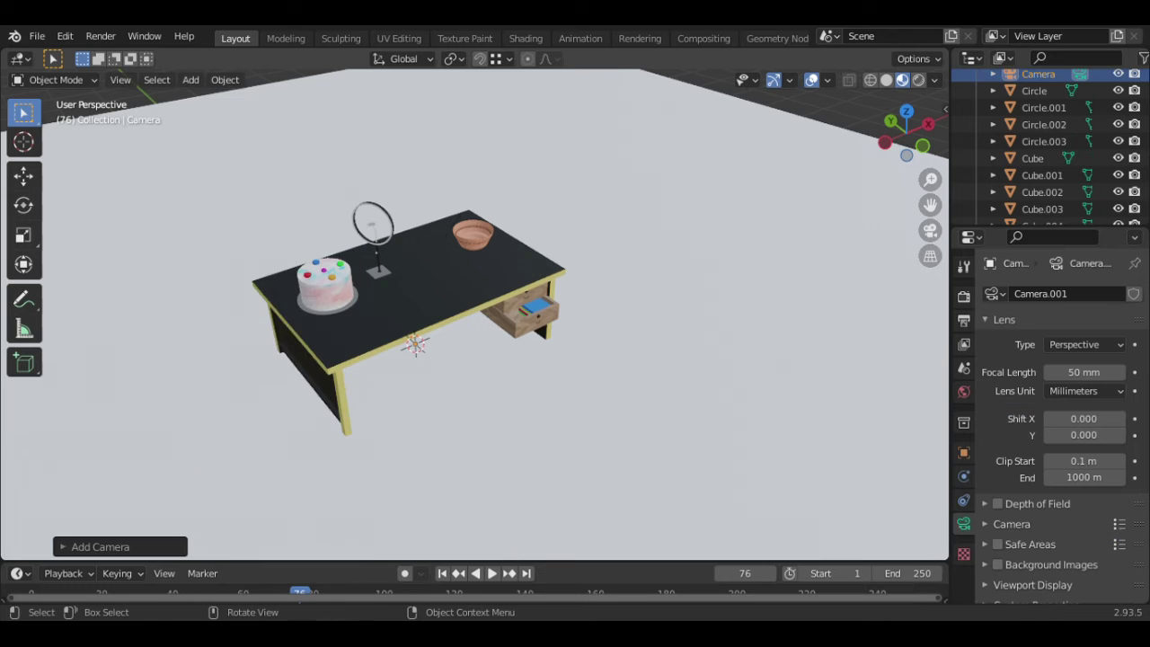
# Align the active camera to the current view and move it to frame the desk
pyautogui.click(120, 79)
pyautogui.moveTo(150, 308)
pyautogui.click(408, 338)
pyautogui.press('g')
pyautogui.click(508, 338)
# Try the Orthographic type on the camera and undo the change
pyautogui.click(1089, 373)
pyautogui.click(1081, 346)
pyautogui.click(1081, 378)
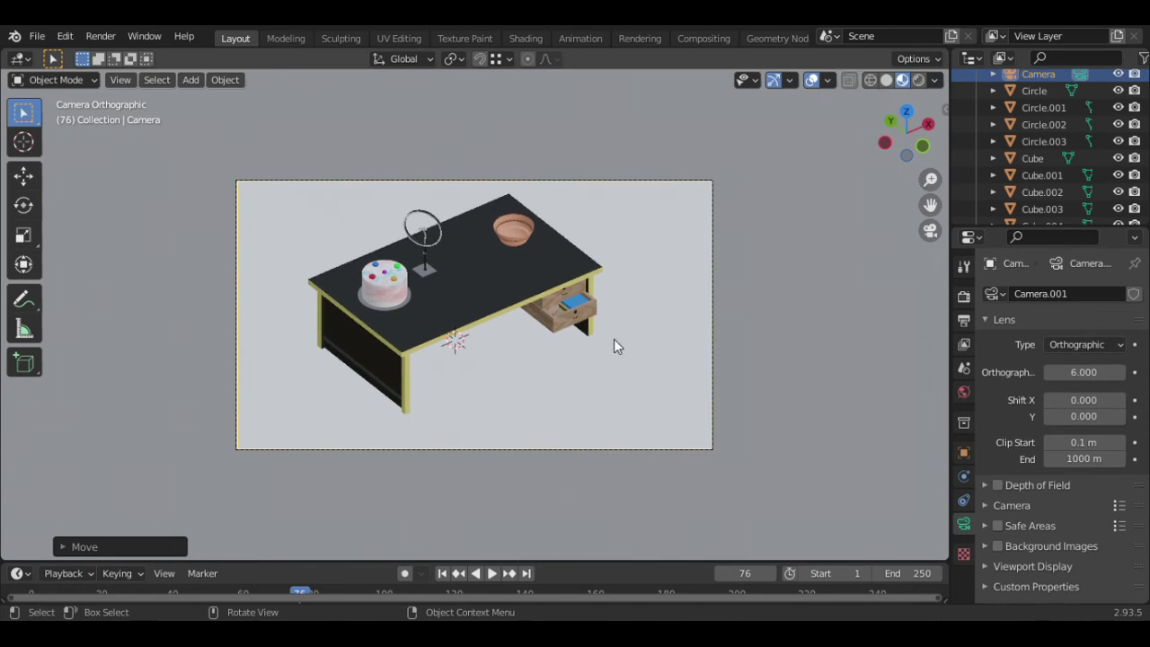
pyautogui.hotkey('ctrl', 'z')
# Set the render resolution to 720 px in both X and Y
pyautogui.click(964, 320)
pyautogui.moveTo(1094, 313); pyautogui.dragTo(1064, 313)
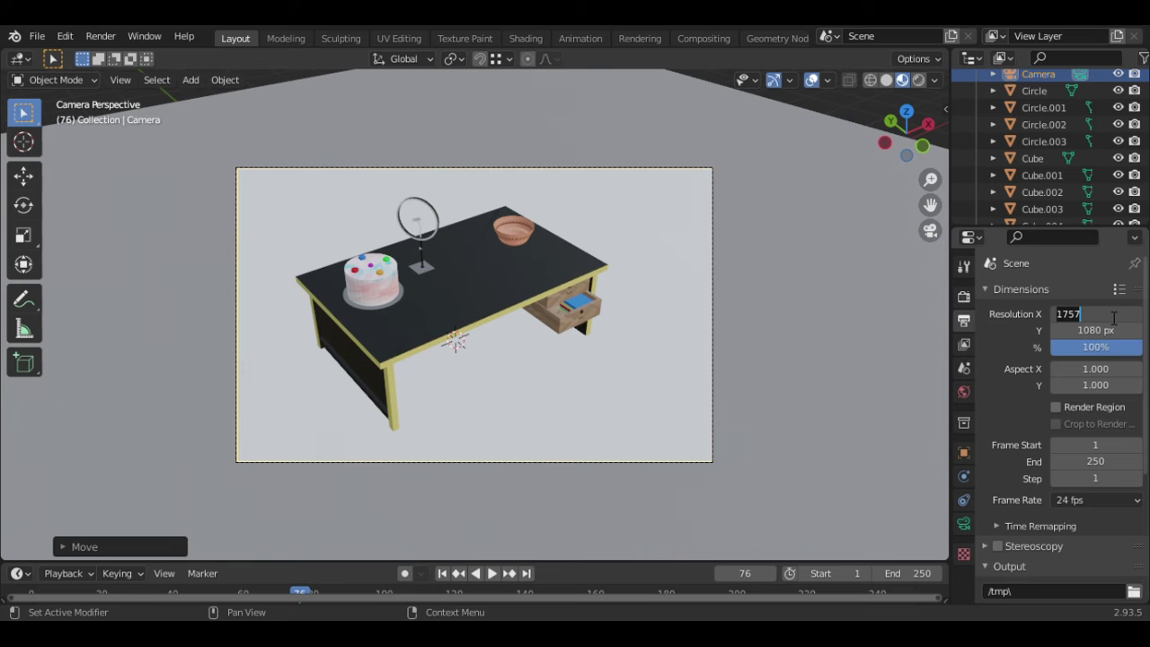
pyautogui.write('720')
pyautogui.press('Tab')
pyautogui.write('720')
pyautogui.press('Return')
# Set the render resolution to 1030 px in both X and Y
pyautogui.click(1095, 313)
pyautogui.write('1030')
pyautogui.press('Return')
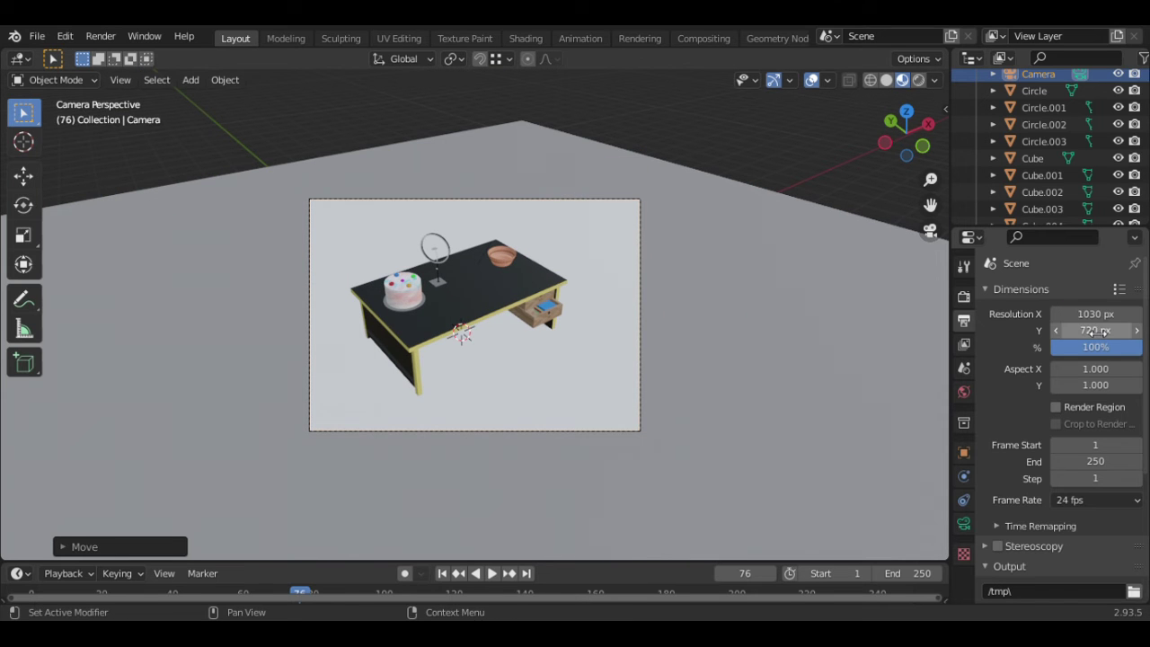
pyautogui.write('1030')
pyautogui.press('Return')
# Adjust the camera's lens setting and move the camera so the desk fills the square frame
pyautogui.scroll(-5, 1116, 434)
pyautogui.click(964, 524)
pyautogui.moveTo(1078, 361)
pyautogui.mouseDown()
pyautogui.moveTo(1114, 361)
pyautogui.moveTo(1053, 361)
pyautogui.moveTo(1070, 361)
pyautogui.mouseUp()
pyautogui.press('g')
pyautogui.click(577, 384)
pyautogui.click(763, 374)
# Deselect everything, add an area light and raise it along Z above the desk
pyautogui.hotkey('alt', 'a')
pyautogui.hotkey('shift', 'a')
pyautogui.moveTo(634, 279)
pyautogui.click(720, 331)
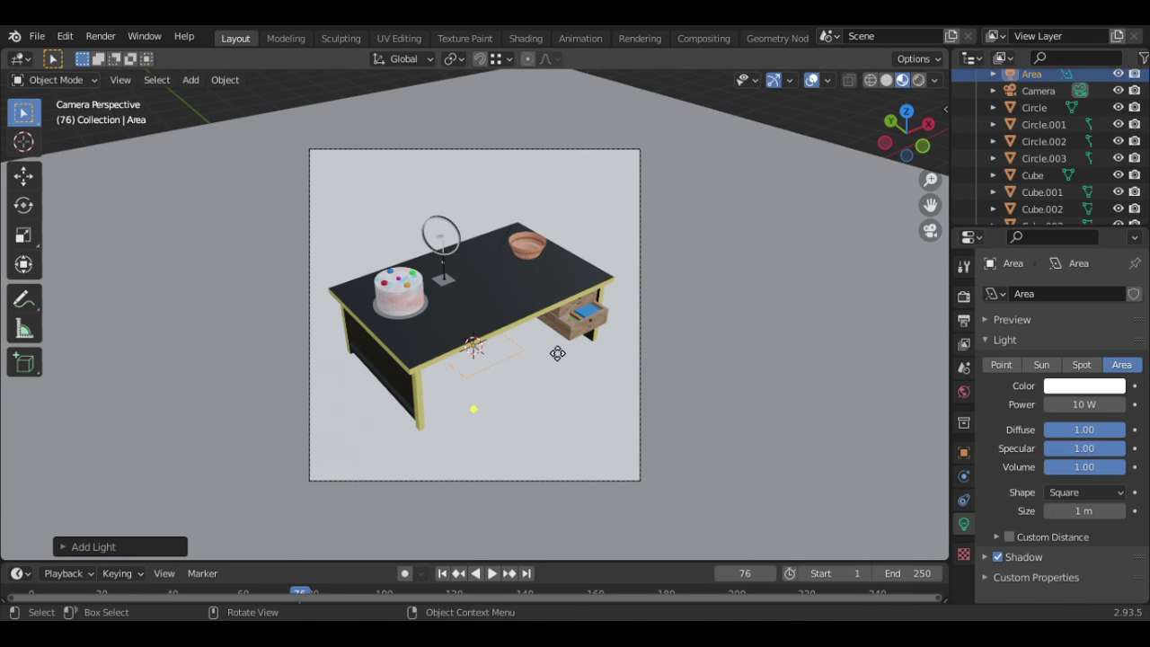
pyautogui.press('g')
pyautogui.press('z')
# Resize the area light along X and overall
pyautogui.press('s')
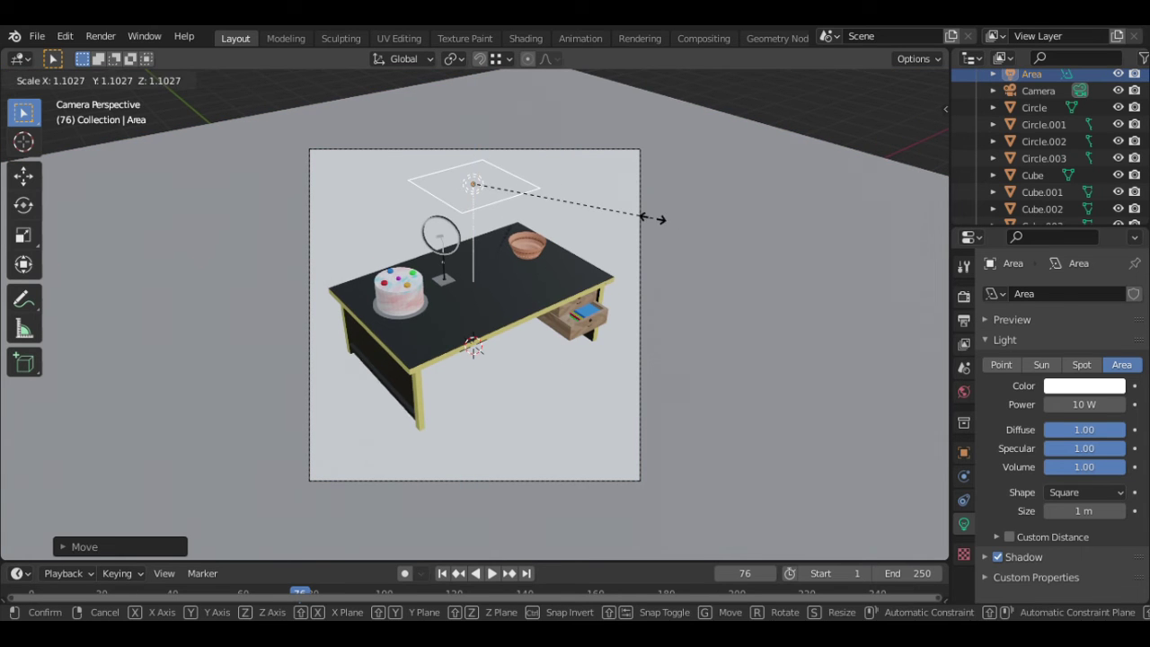
pyautogui.press('x')
pyautogui.click(591, 225)
pyautogui.press('s')
pyautogui.click(570, 235)
# Move the area light over the cake and scale it down to about the cake's size
pyautogui.press('g')
pyautogui.press('x')
pyautogui.press('z')
pyautogui.click(574, 286)
pyautogui.press('s')
pyautogui.click(482, 272)
pyautogui.press('g')
pyautogui.click(486, 280)
# In front view, centre the area light over the cake and raise it slightly along Z
pyautogui.press('KP_1')
pyautogui.scroll(4, 386, 277)
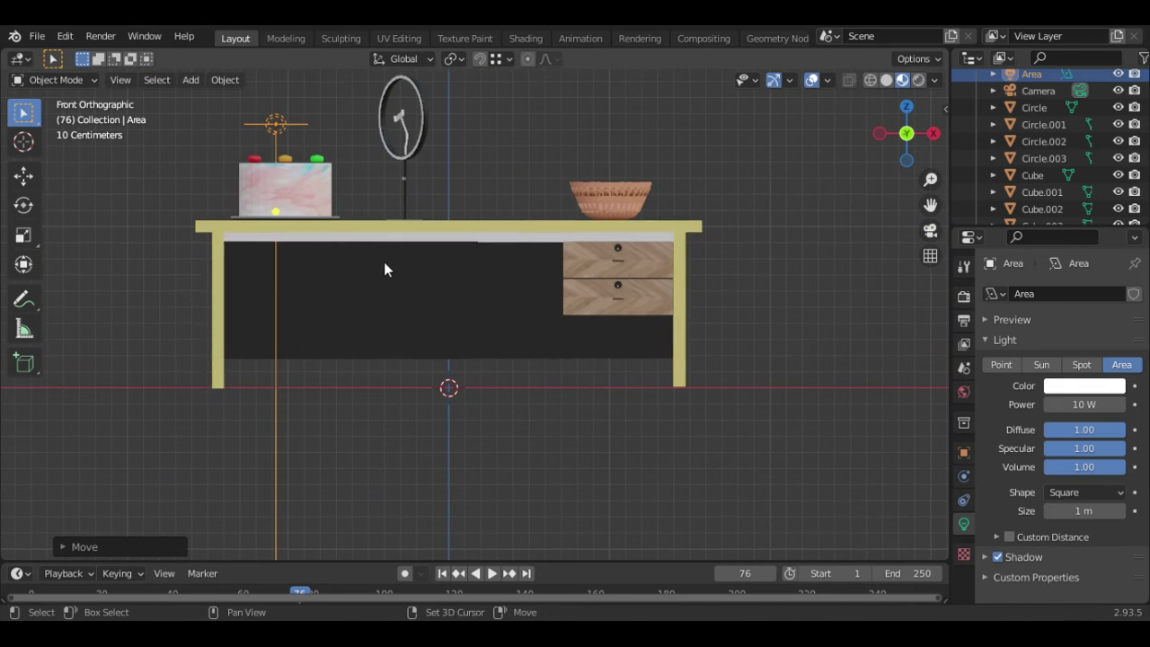
pyautogui.press('g')
pyautogui.click(293, 121)
pyautogui.press('g')
pyautogui.press('z')
pyautogui.click(297, 97)
# Add a point light and move it into the centre of the ring on the stand
pyautogui.moveTo(405, 147); pyautogui.dragTo(532, 381, button='middle')
pyautogui.scroll(4, 399, 257)
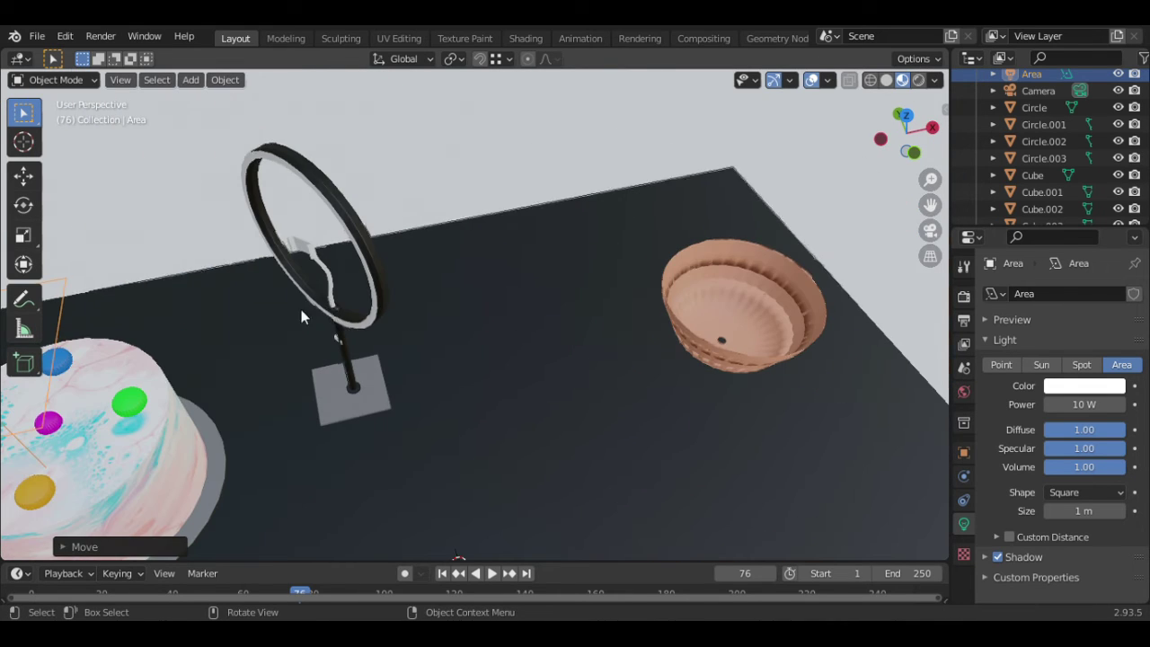
pyautogui.hotkey('alt', 'a')
pyautogui.scroll(-2, 214, 333)
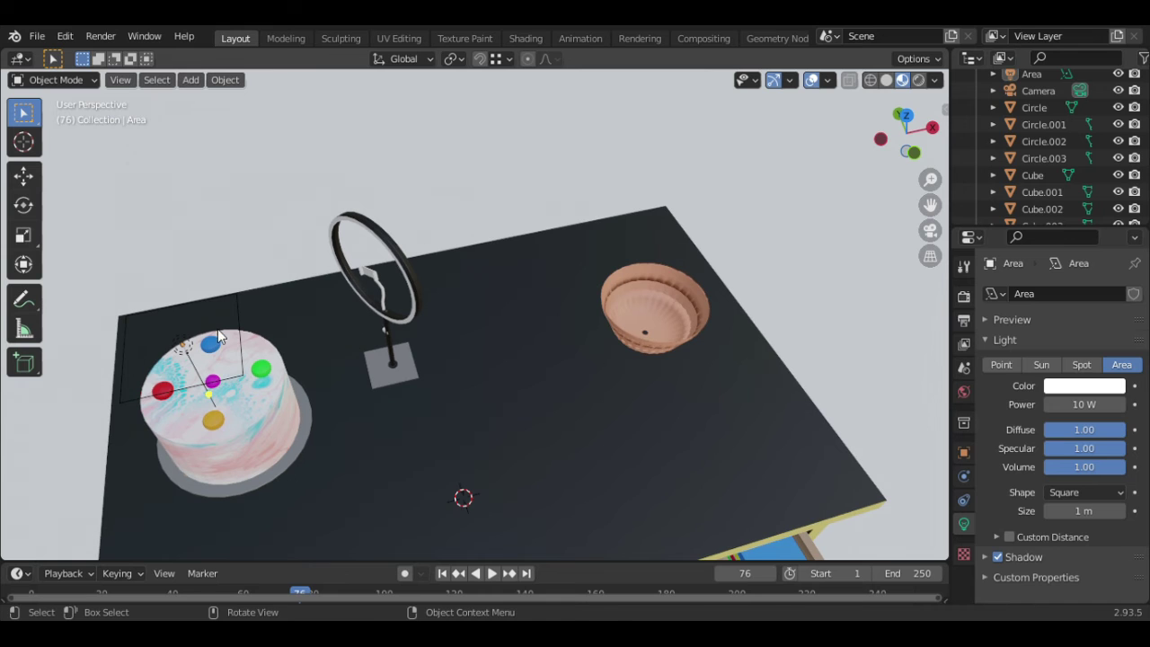
pyautogui.hotkey('shift', 'a')
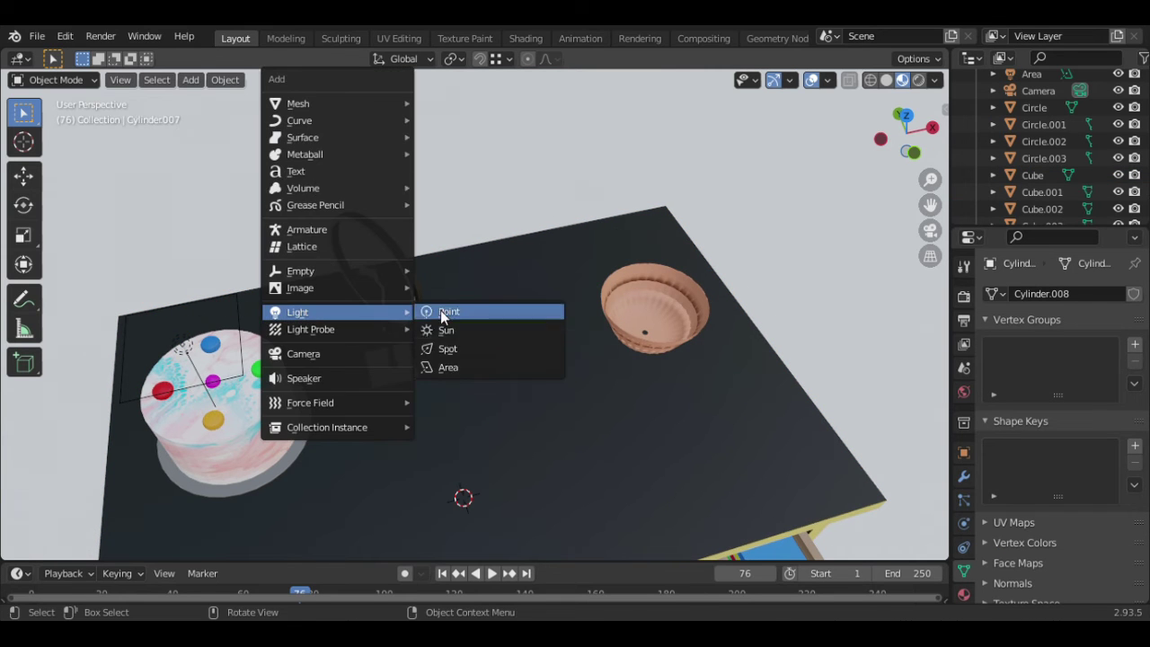
pyautogui.click(446, 312)
pyautogui.press('g')
pyautogui.click(618, 274)
pyautogui.press('g')
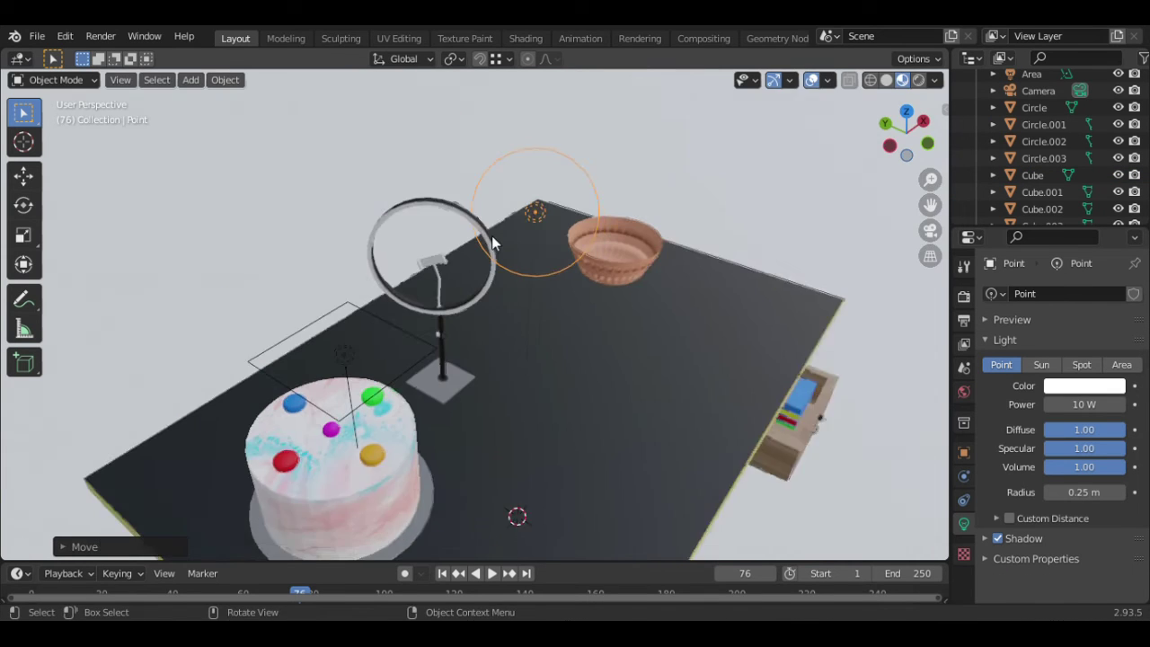
pyautogui.press('g')
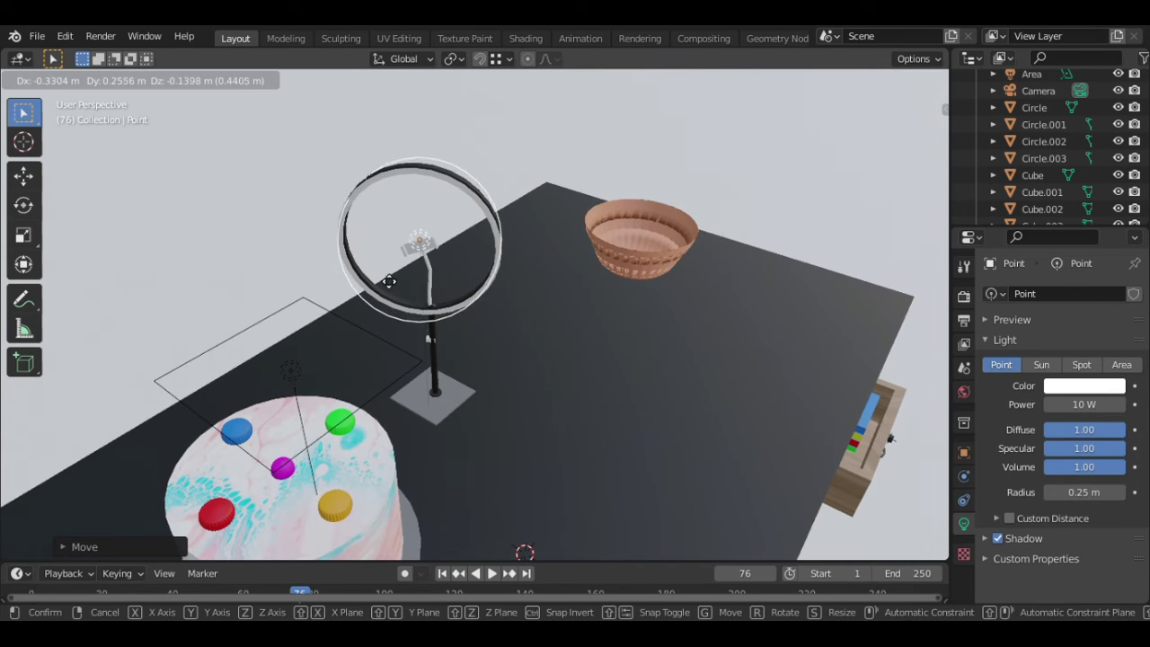
pyautogui.click(388, 281)
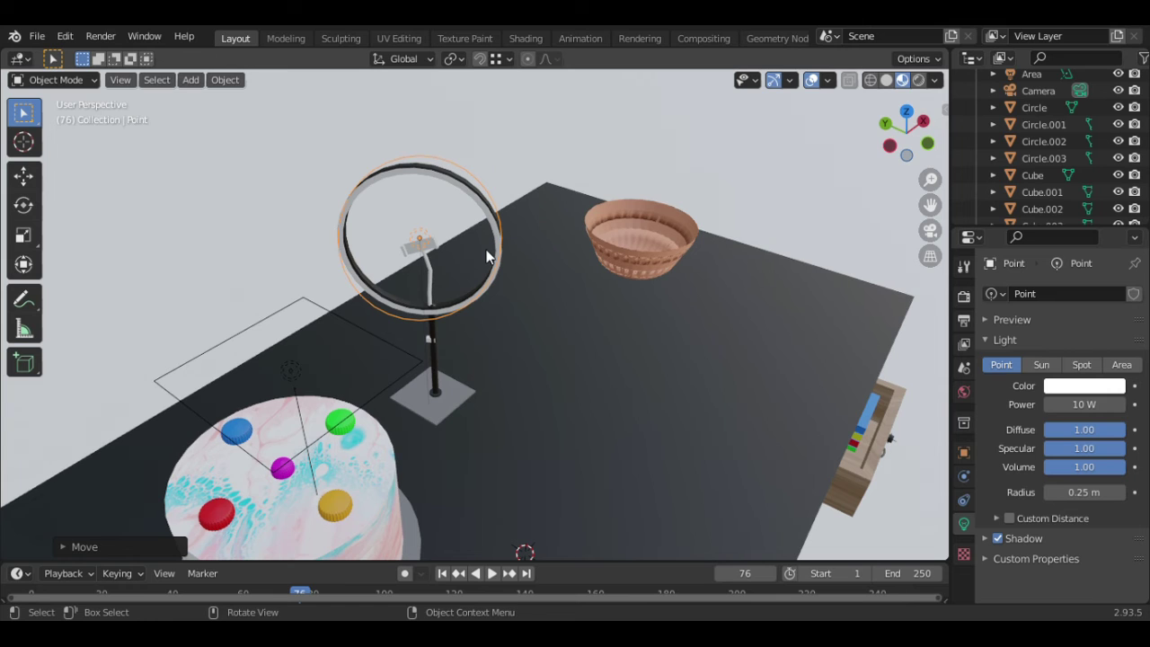
# Try the Sun and Area types on the ring's light, return it to Point and adjust its power
pyautogui.press('KP_1')
pyautogui.click(1041, 365)
pyautogui.click(1113, 366)
pyautogui.click(1041, 364)
pyautogui.click(1001, 364)
pyautogui.moveTo(1077, 404); pyautogui.dragTo(1111, 404)
pyautogui.click(1090, 406)
# Duplicate the area light above the cake, raise the copy along Z and scale it up
pyautogui.moveTo(368, 287); pyautogui.dragTo(505, 336, button='middle')
pyautogui.scroll(-3, 499, 332)
pyautogui.click(453, 292)
pyautogui.hotkey('shift', 'd')
pyautogui.press('z')
pyautogui.click(512, 139)
pyautogui.press('s')
pyautogui.click(880, 189)
# In top view, scale the large area light along X, position it over the desk and fine-tune its size
pyautogui.press('KP_7')
pyautogui.press('g')
pyautogui.rightClick(651, 329)
pyautogui.press('s')
pyautogui.press('x')
pyautogui.click(609, 348)
pyautogui.press('g')
pyautogui.click(585, 360)
pyautogui.press('s')
pyautogui.click(582, 365)
# Adjust the large area light's height in front view, give it a pale cyan colour and set its power to 700 W
pyautogui.press('KP_1')
pyautogui.press('g')
pyautogui.press('z')
pyautogui.click(515, 266)
pyautogui.click(1078, 388)
pyautogui.moveTo(1040, 215)
pyautogui.mouseDown()
pyautogui.moveTo(1033, 195)
pyautogui.moveTo(1036, 211)
pyautogui.mouseUp()
pyautogui.click(1083, 404)
pyautogui.press('BackSpace')
pyautogui.write('700')
pyautogui.press('Return')
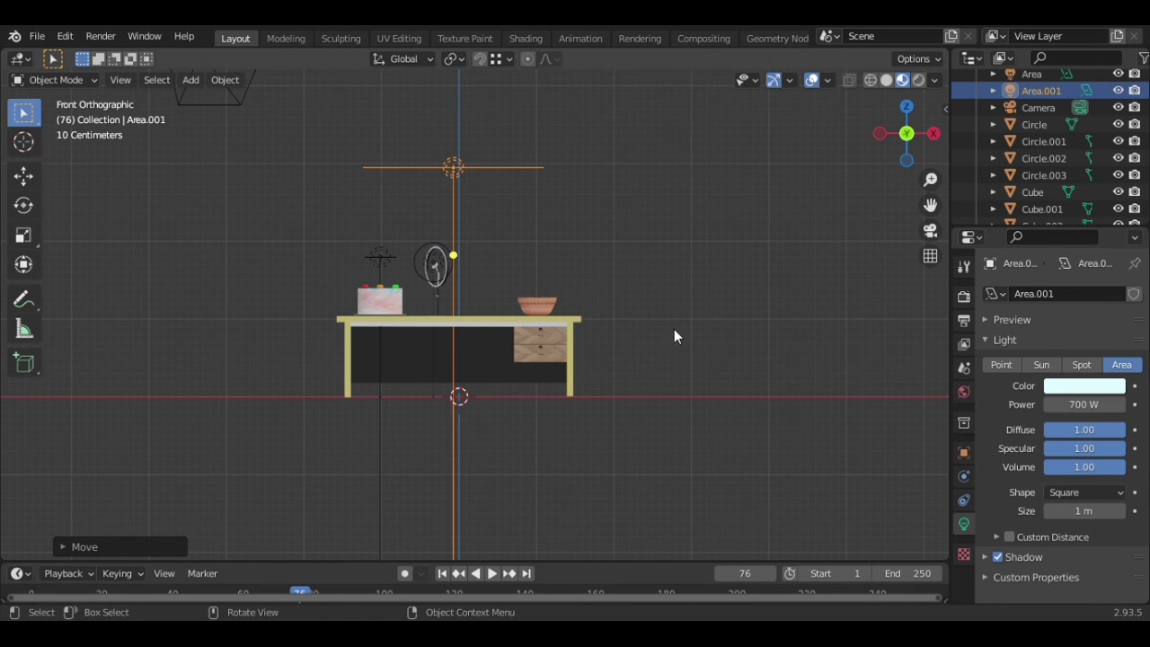
# Select the floor plane and shift it along Y and X behind the desk
pyautogui.moveTo(673, 329); pyautogui.dragTo(584, 319, button='middle')
pyautogui.click(660, 294)
pyautogui.press('g')
pyautogui.press('y')
pyautogui.click(566, 169)
pyautogui.press('g')
pyautogui.press('x')
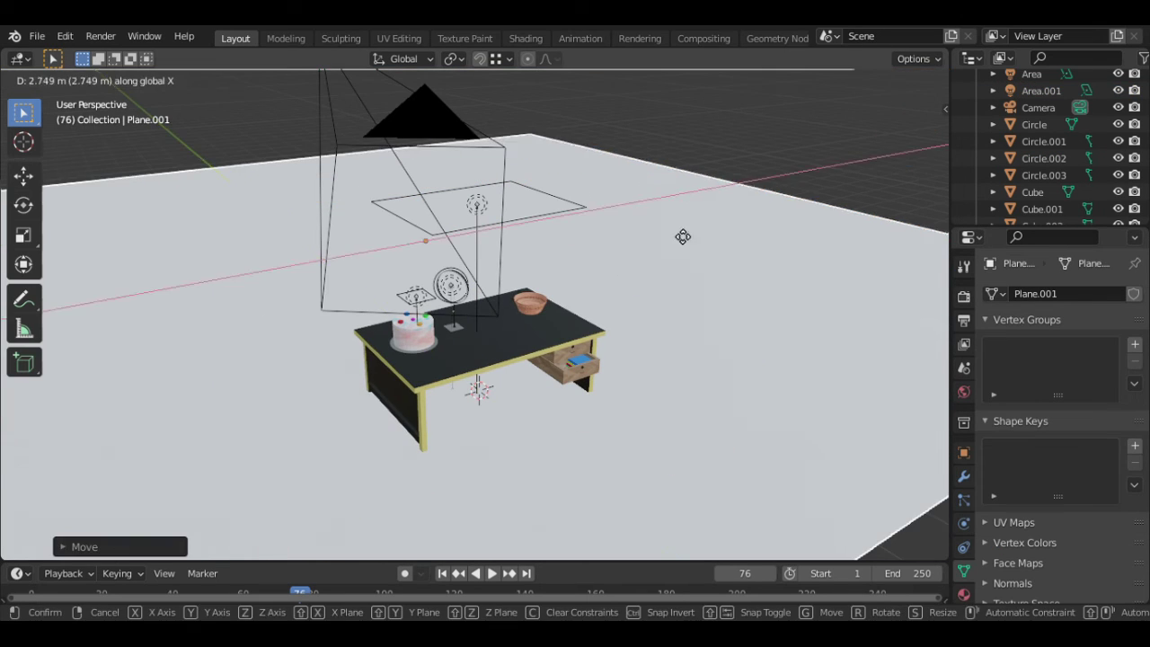
pyautogui.click(669, 238)
# Switch to the camera view and save the file
pyautogui.press('KP_0')
pyautogui.hotkey('ctrl', 's')
pyautogui.scroll(6, 515, 266)
pyautogui.scroll(-6, 517, 263)
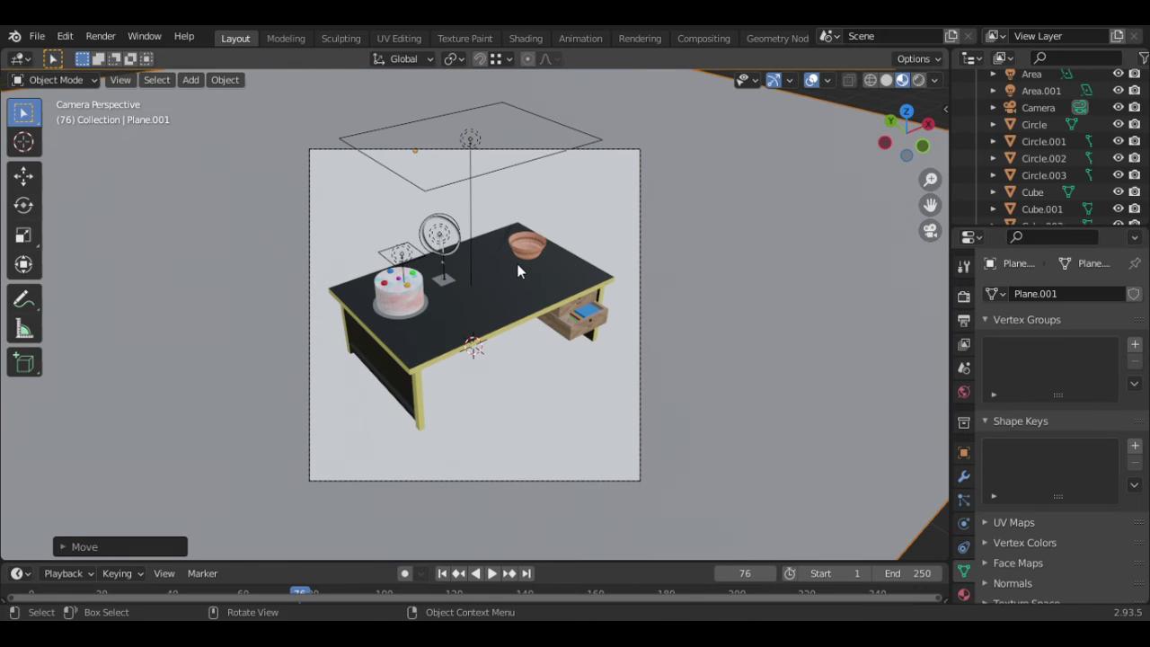
pyautogui.scroll(1, 538, 264)
pyautogui.scroll(1, 543, 262)
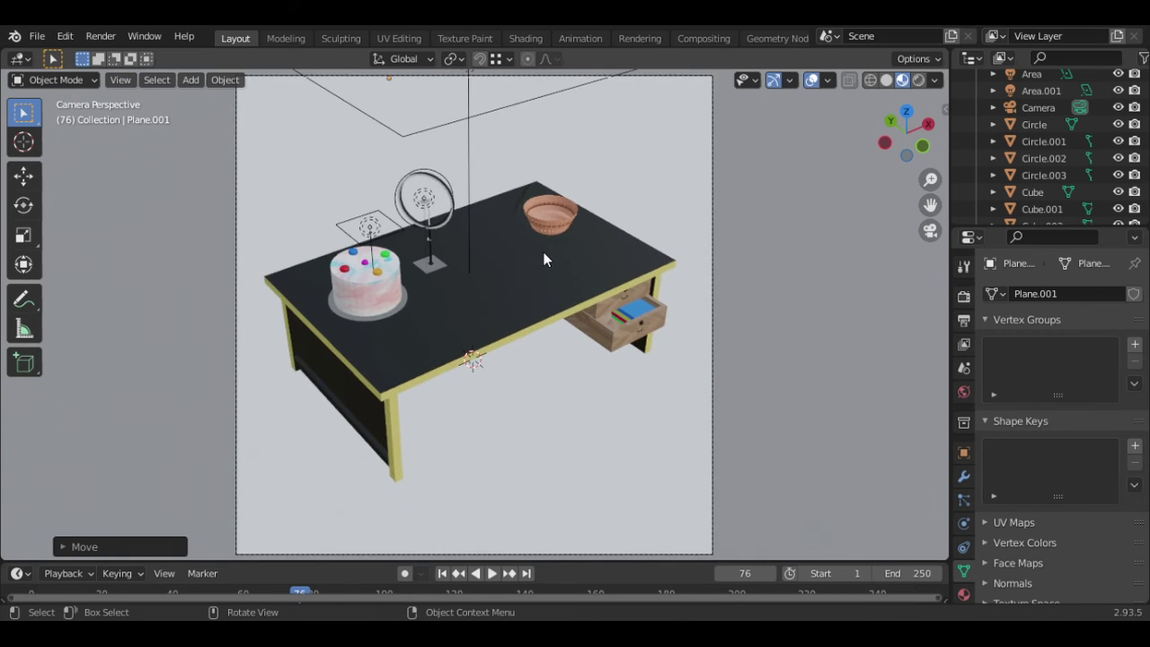
pyautogui.scroll(-1, 547, 261)
pyautogui.hotkey('ctrl', 's')
pyautogui.press('a')
pyautogui.press('Tab')
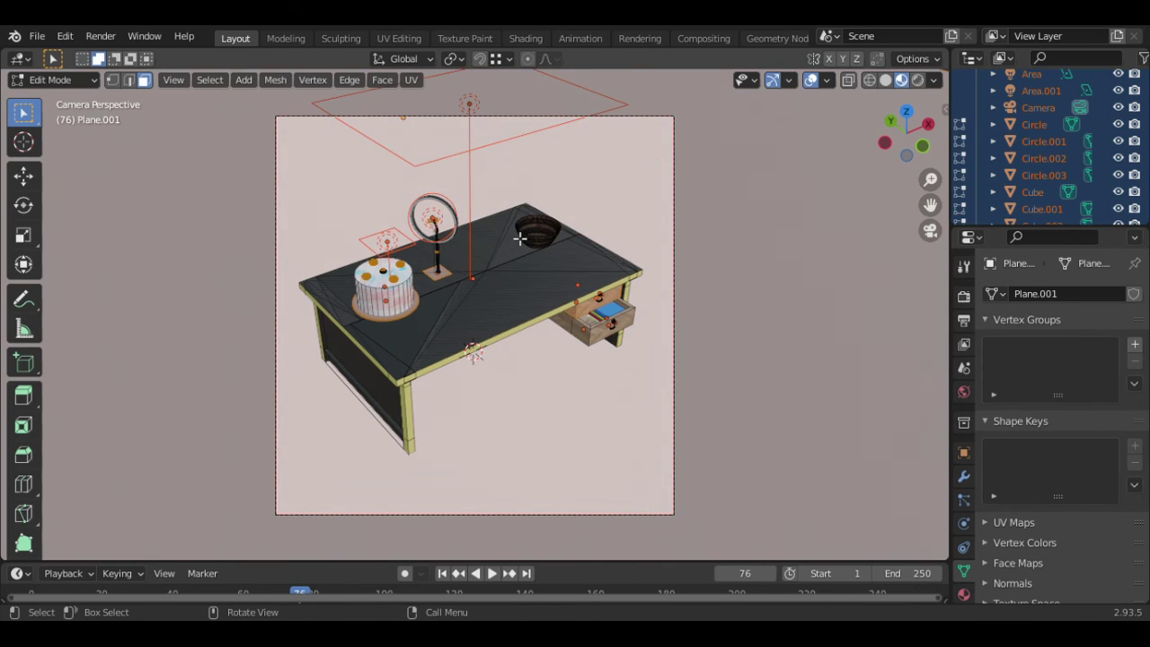
pyautogui.press('Tab')
pyautogui.hotkey('alt', 'a')
pyautogui.scroll(3, 422, 246)
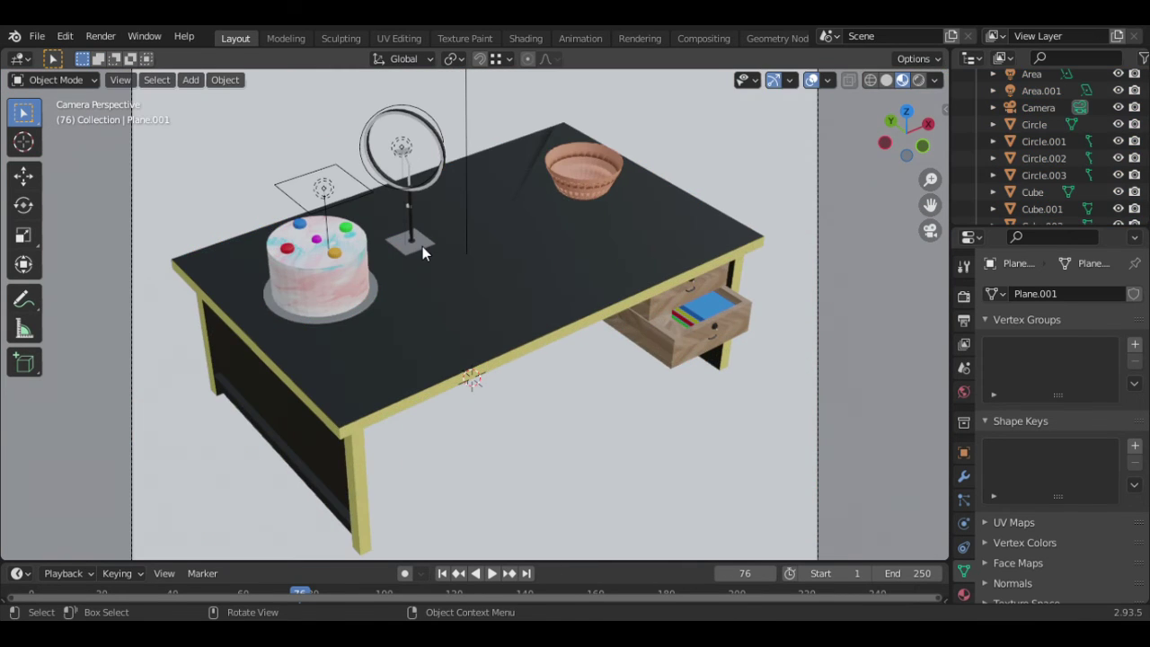
pyautogui.scroll(-2, 442, 292)
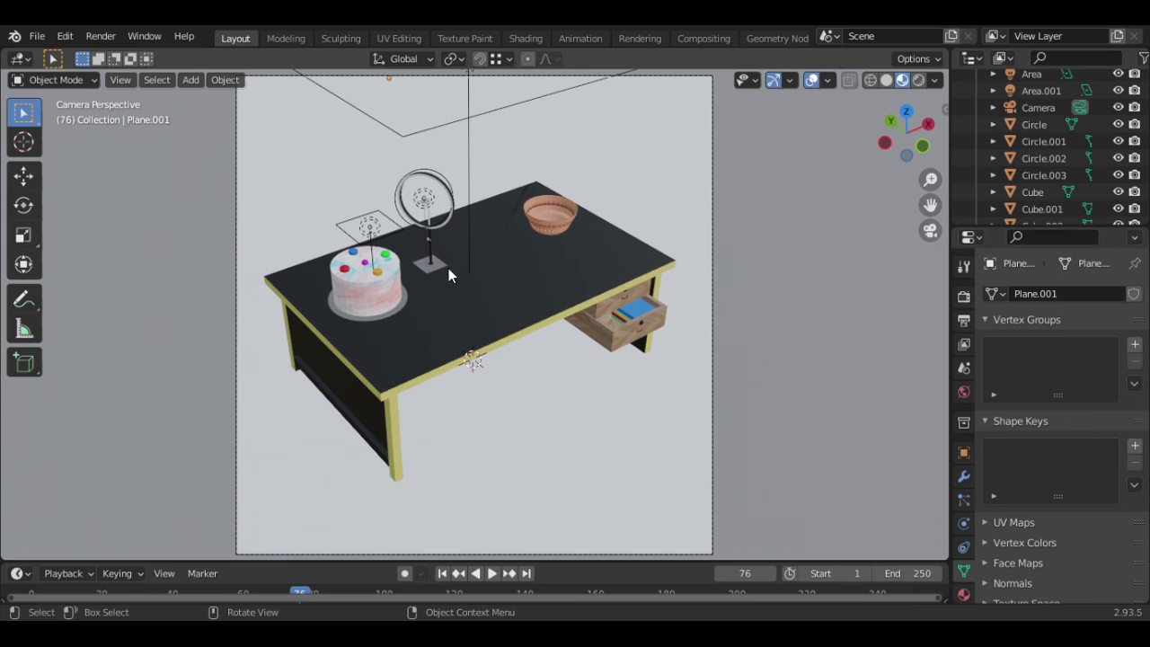
pyautogui.scroll(-3, 601, 298)
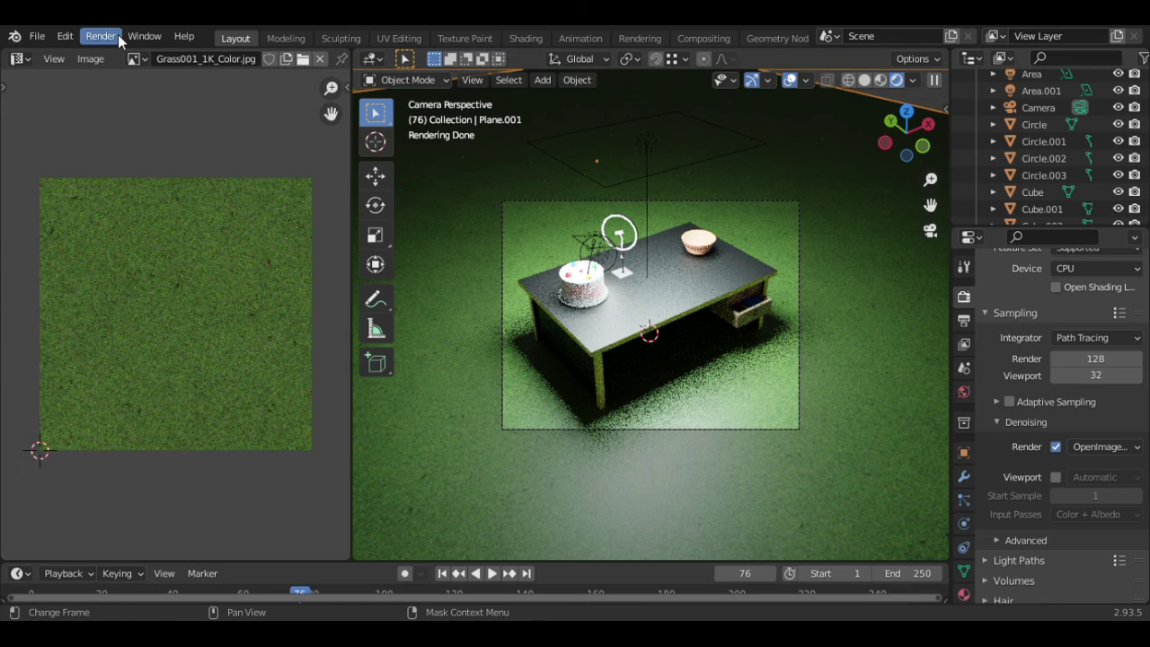
# Close the image editor showing the grass texture and render the scene as an image
pyautogui.moveTo(357, 54); pyautogui.dragTo(228, 54)
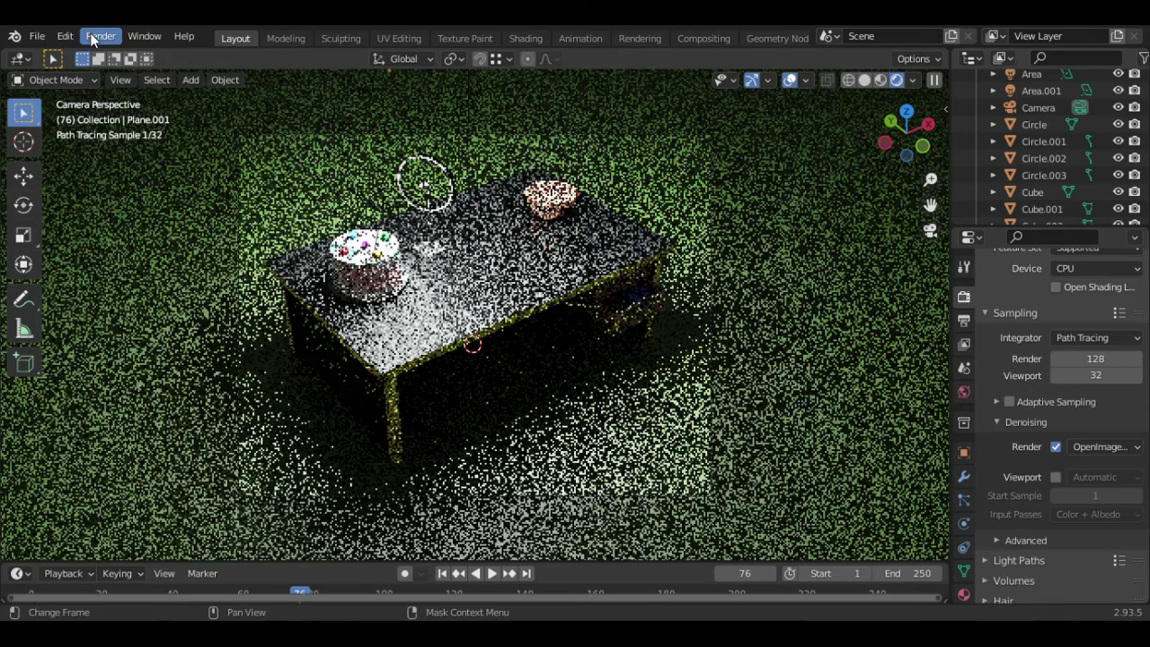
pyautogui.click(90, 34)
pyautogui.click(134, 56)
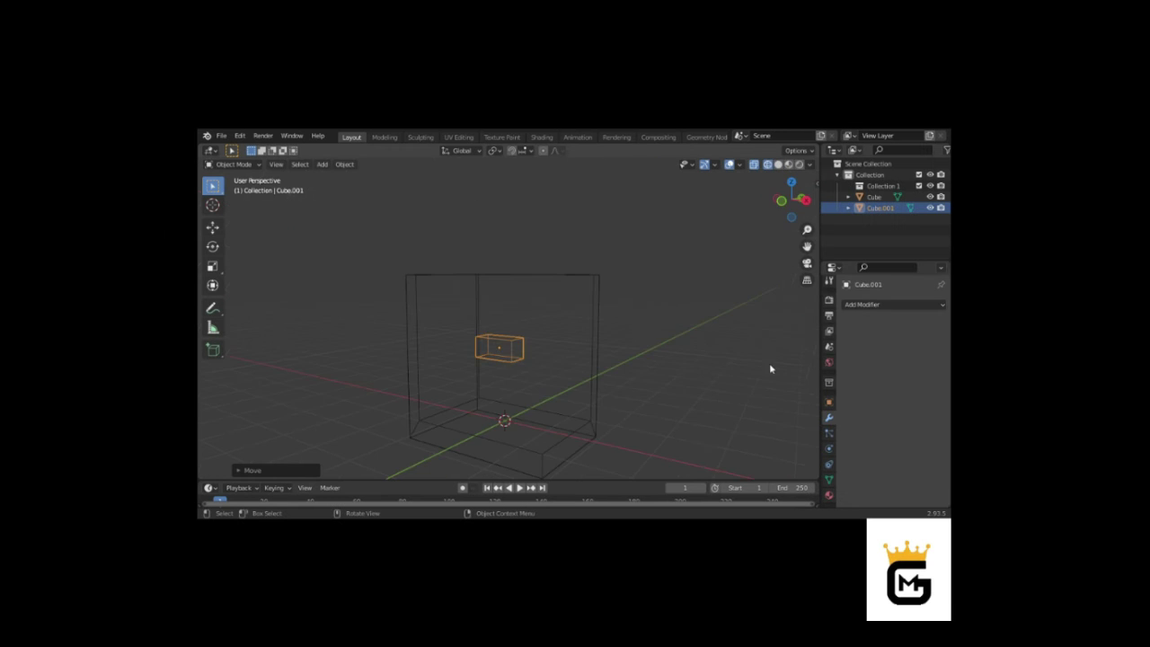
# Taper the small box in front view by moving its lower vertices inward along X, and scale it along Y
pyautogui.press('KP_1')
pyautogui.press('Tab')
pyautogui.press('g')
pyautogui.press('x')
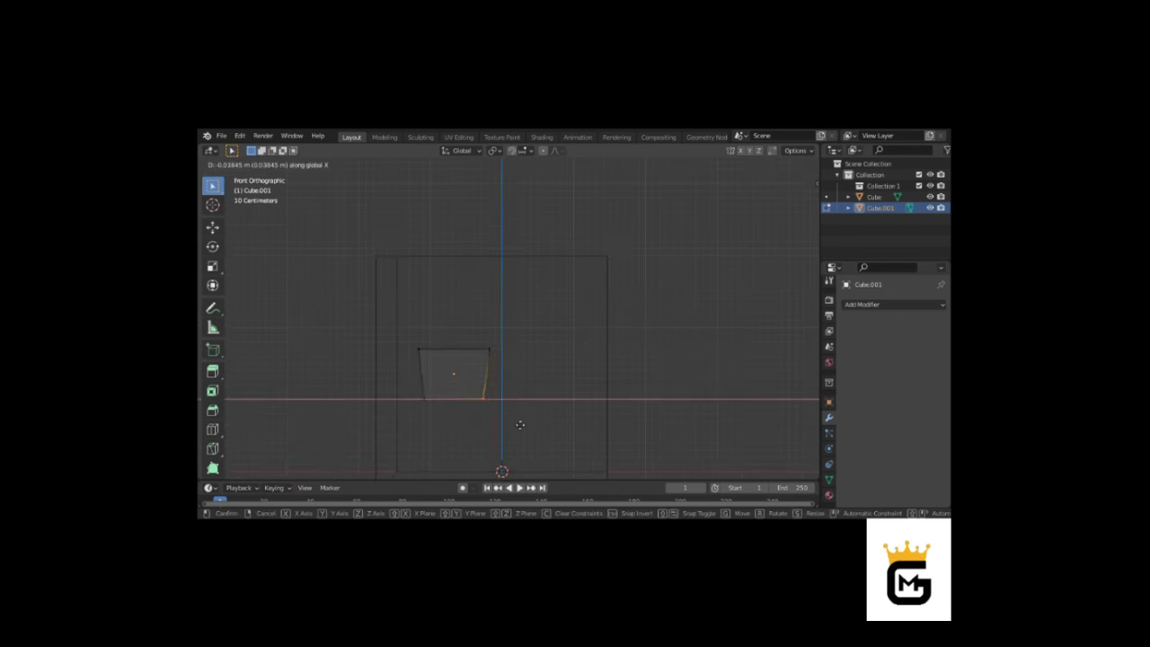
pyautogui.press('n')
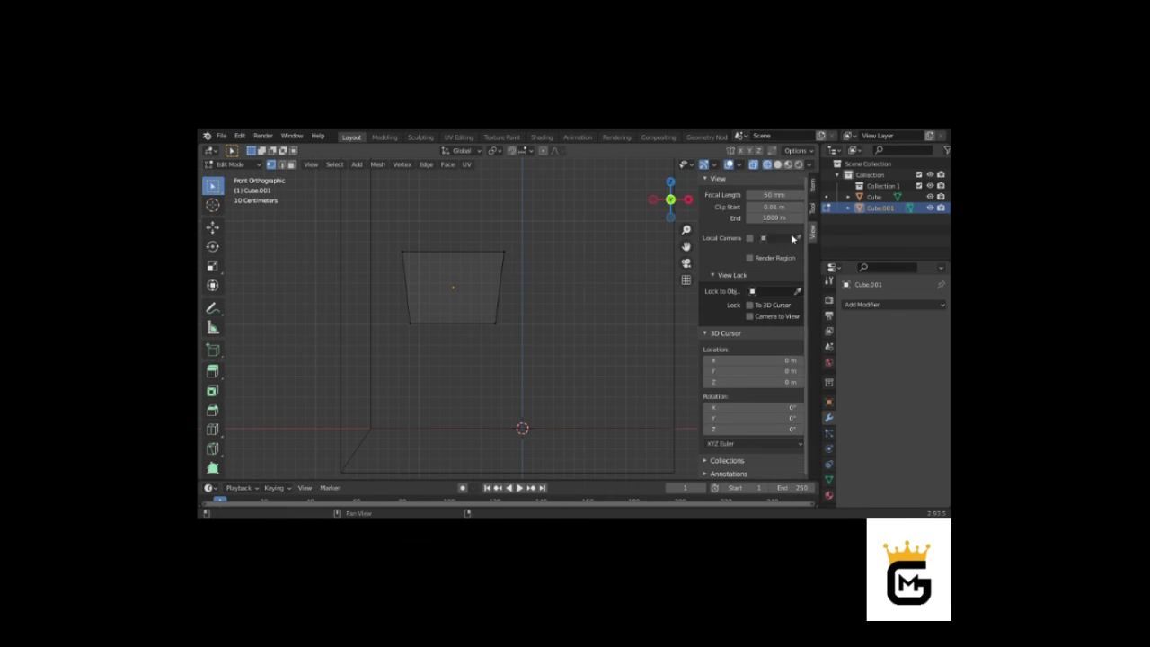
pyautogui.press('n')
pyautogui.press('g')
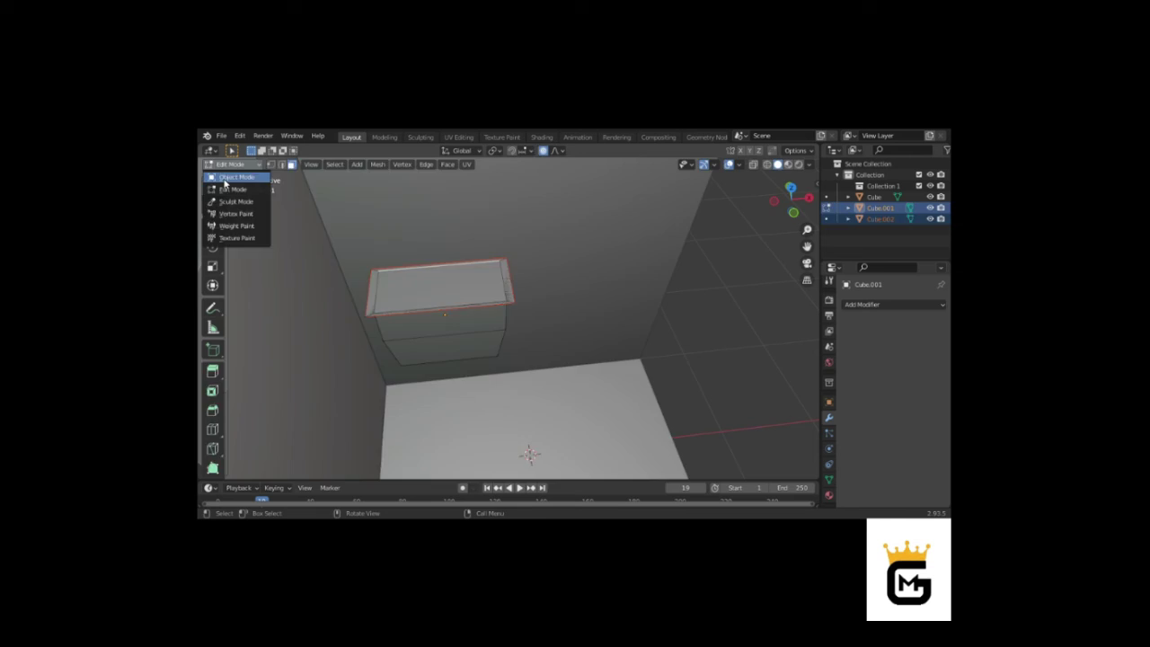
pyautogui.press('s')
pyautogui.press('y')
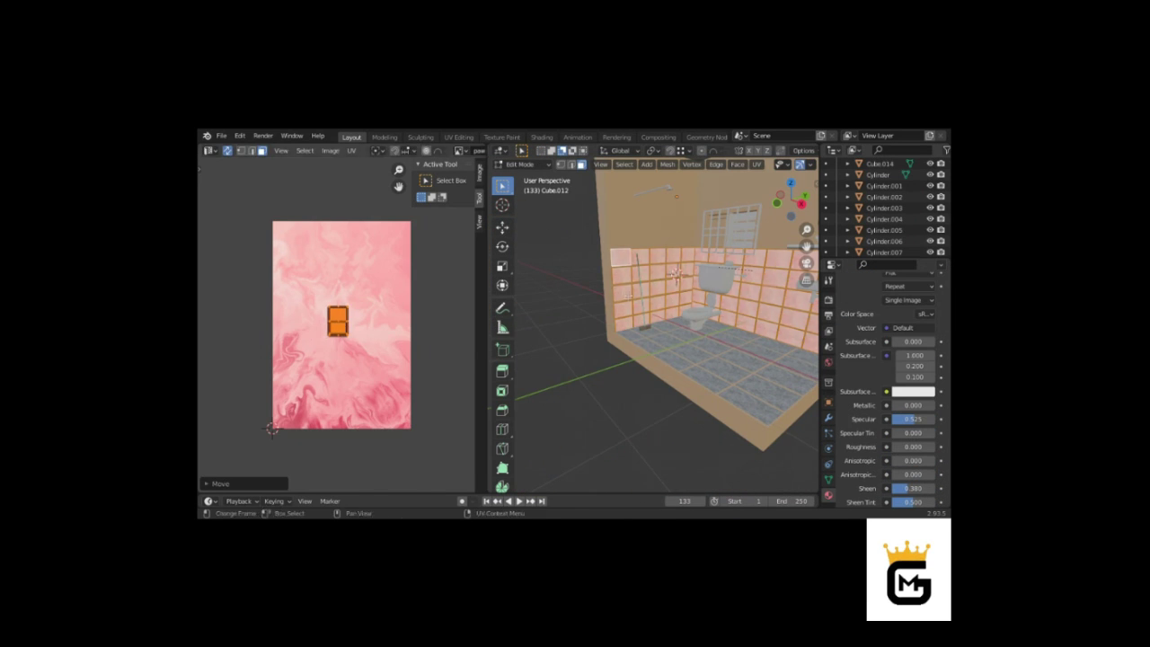
# Move the selected wall tile's UV faces over the pink marble texture
pyautogui.press('g')
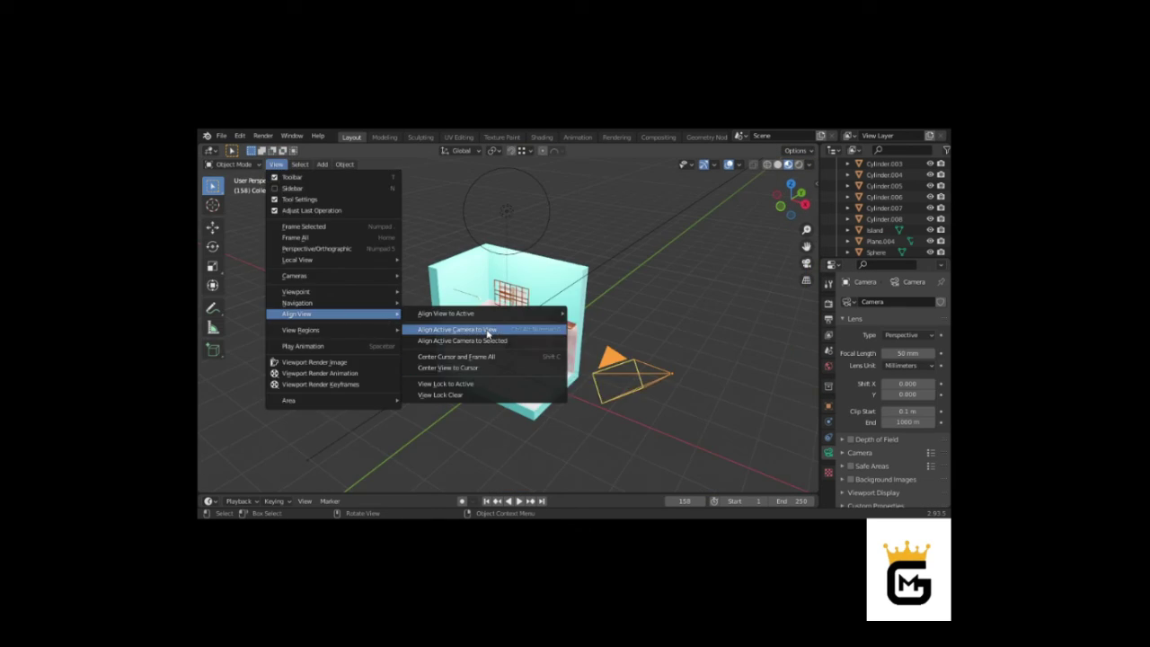
# Align the active camera to the current view of the bathroom
pyautogui.click(488, 332)
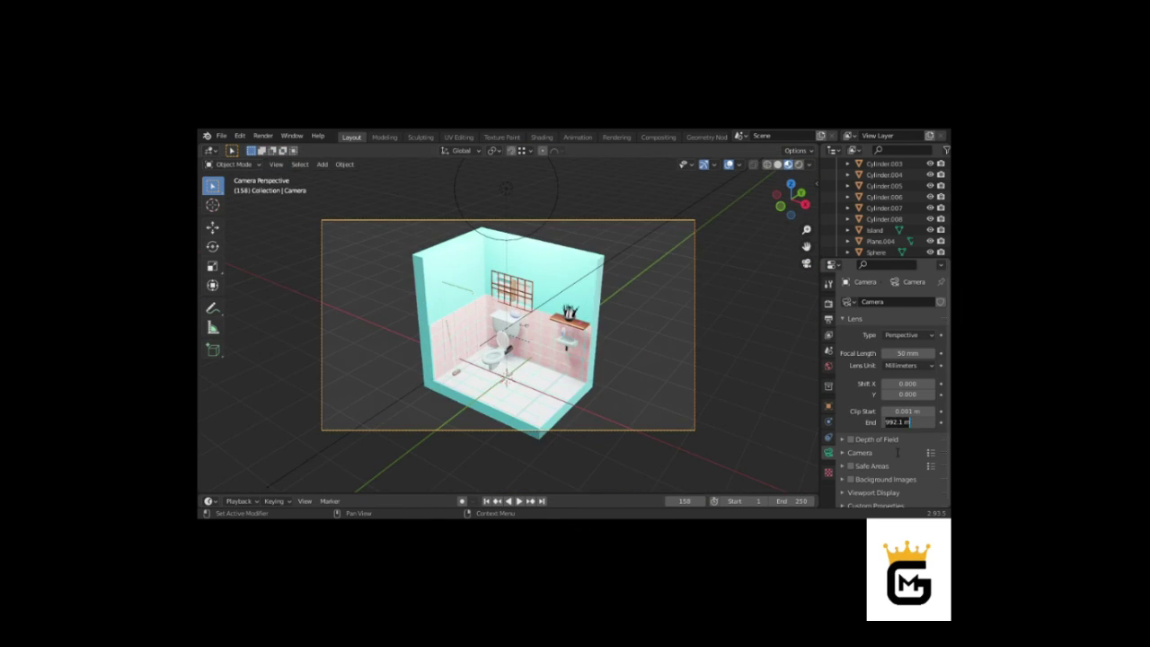